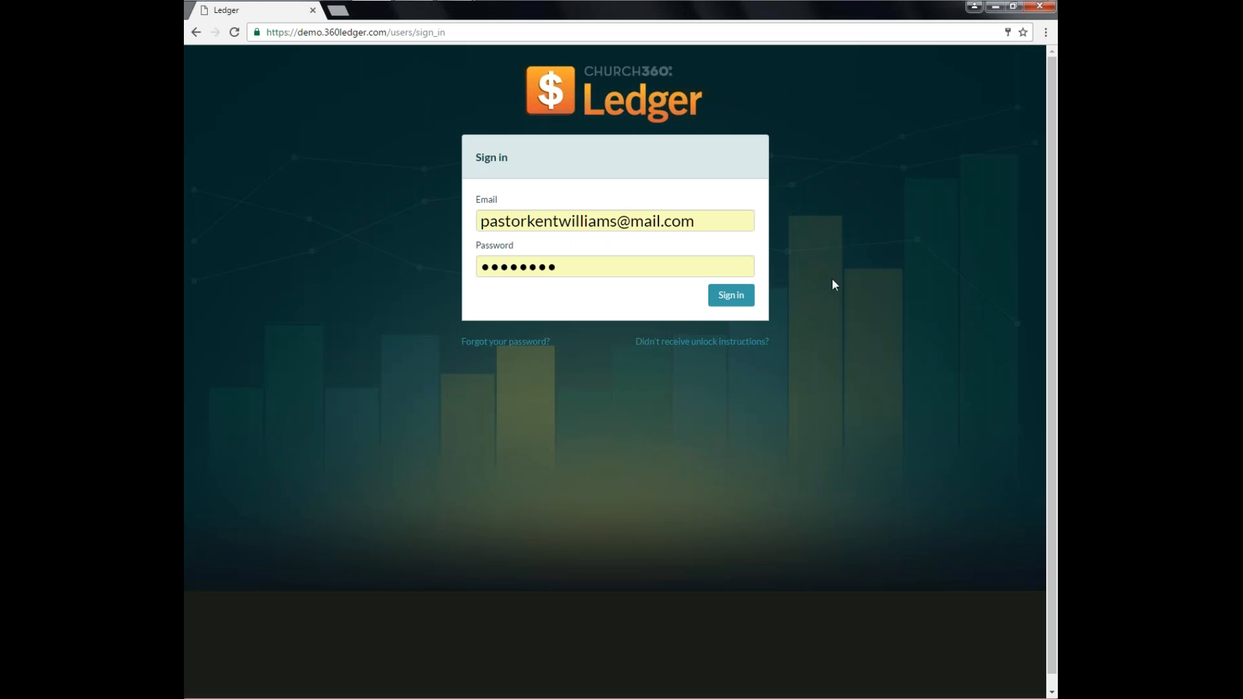
Sign in with the prefilled credentials and open the Chart of Accounts settings page.
{"action": "left_click", "coordinate": [742, 300]}
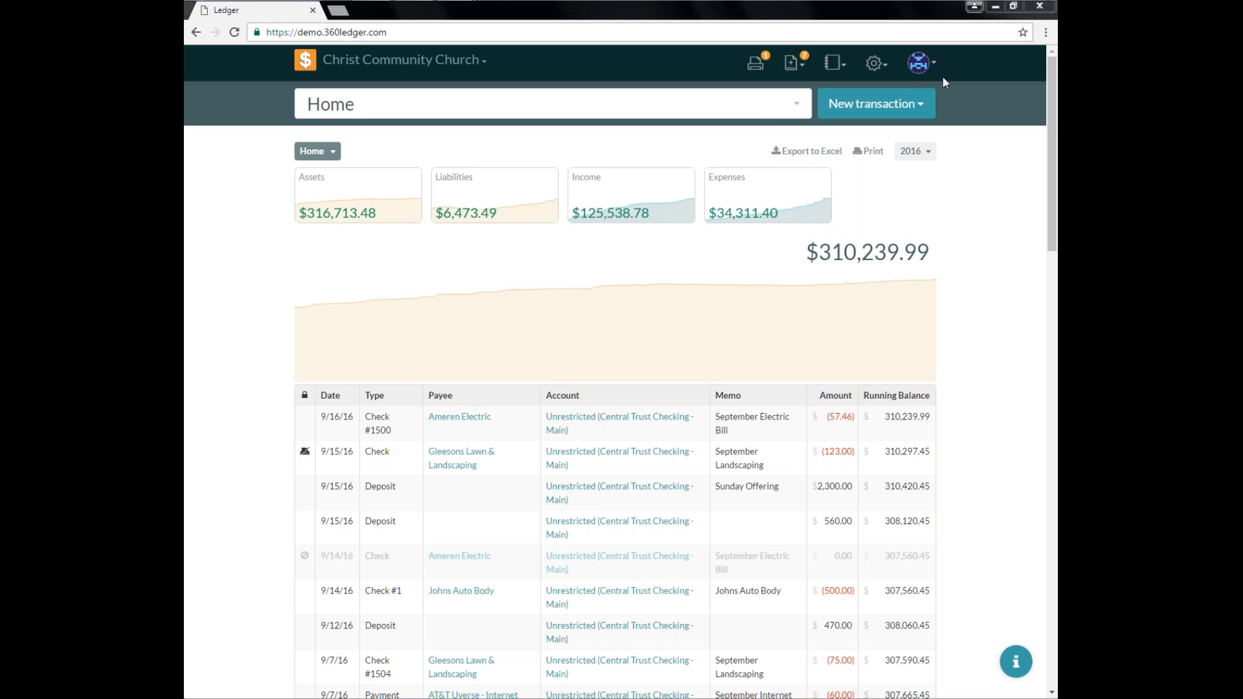
{"action": "left_click", "coordinate": [875, 64]}
{"action": "left_click", "coordinate": [845, 93]}
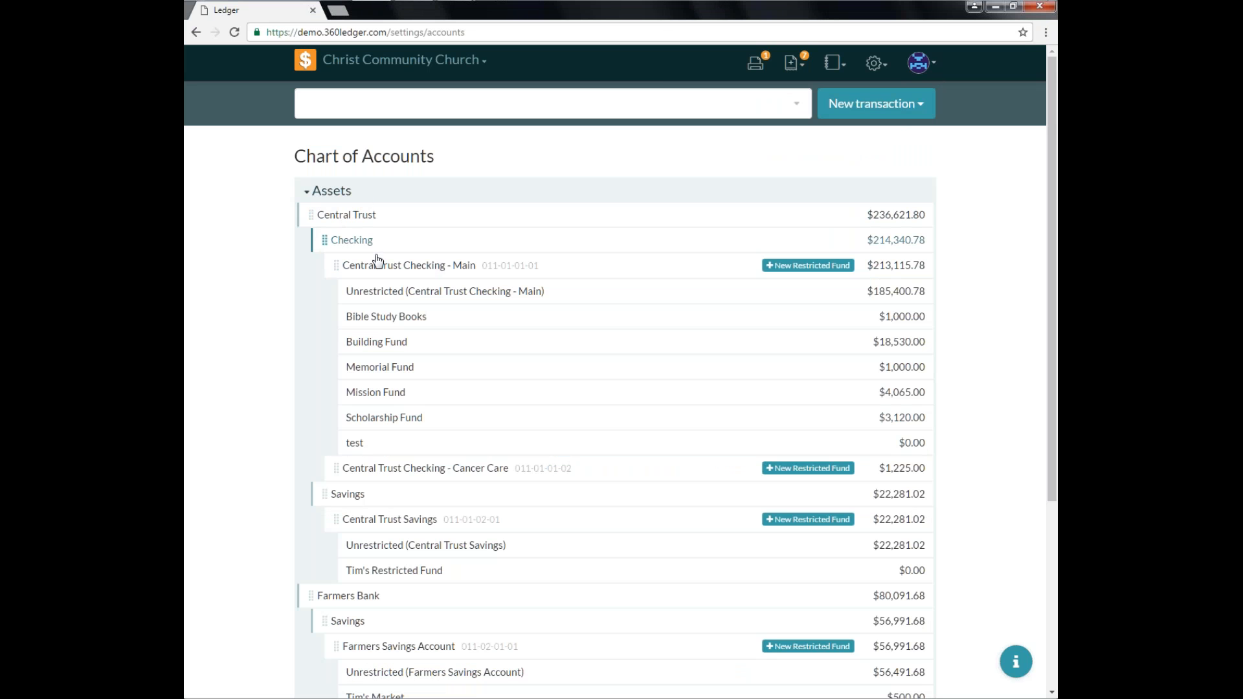
Browse the asset, income and expense account groups in the chart of accounts.
{"action": "scroll", "coordinate": [378, 260], "scroll_direction": "down", "scroll_amount": 5}
{"action": "left_click", "coordinate": [348, 582]}
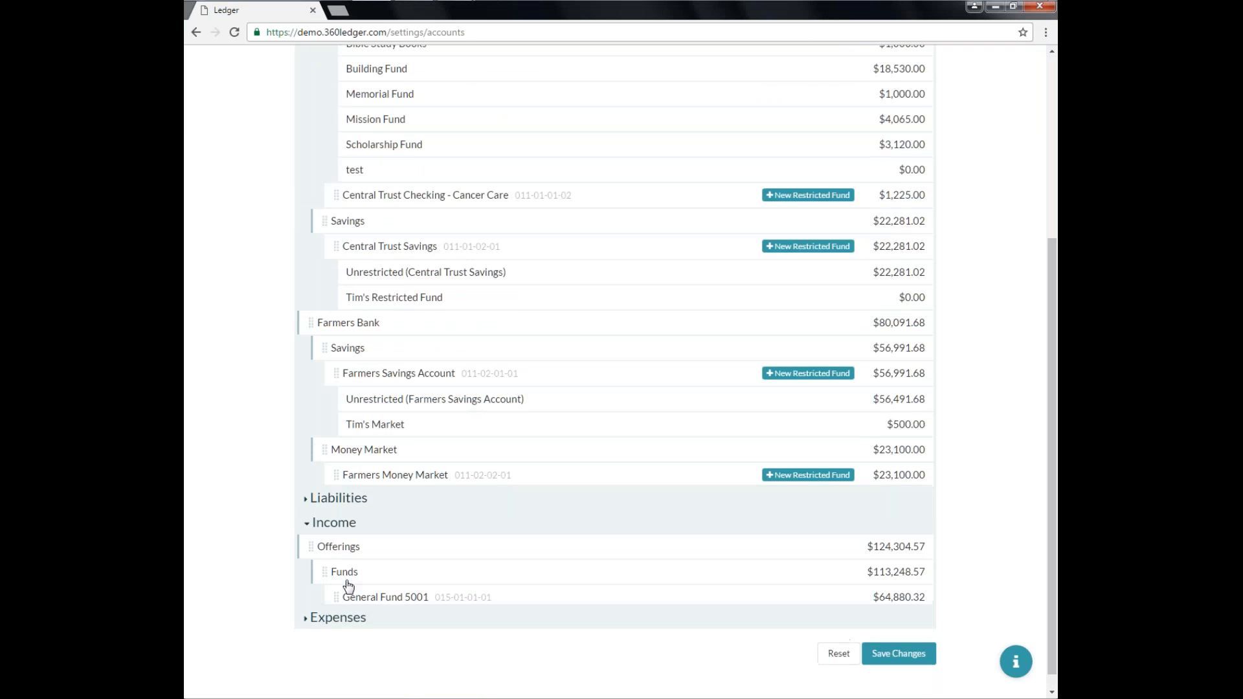
{"action": "scroll", "coordinate": [372, 512], "scroll_direction": "up", "scroll_amount": 4}
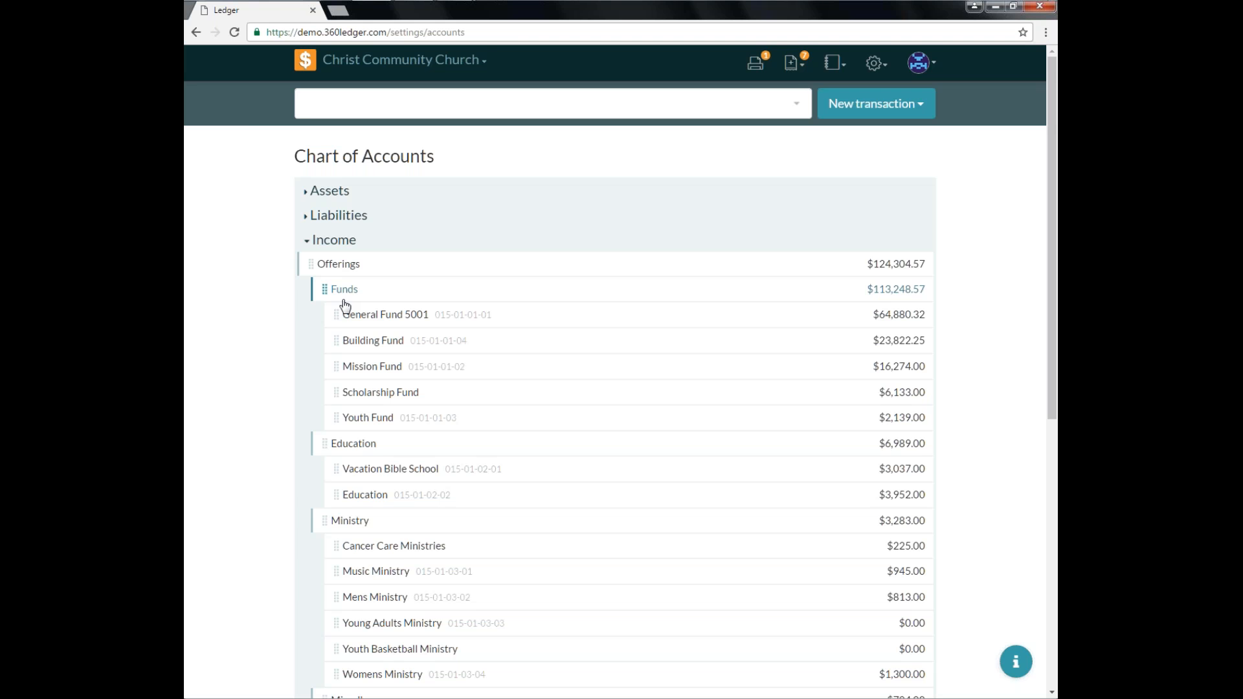
{"action": "scroll", "coordinate": [345, 311], "scroll_direction": "down", "scroll_amount": 7}
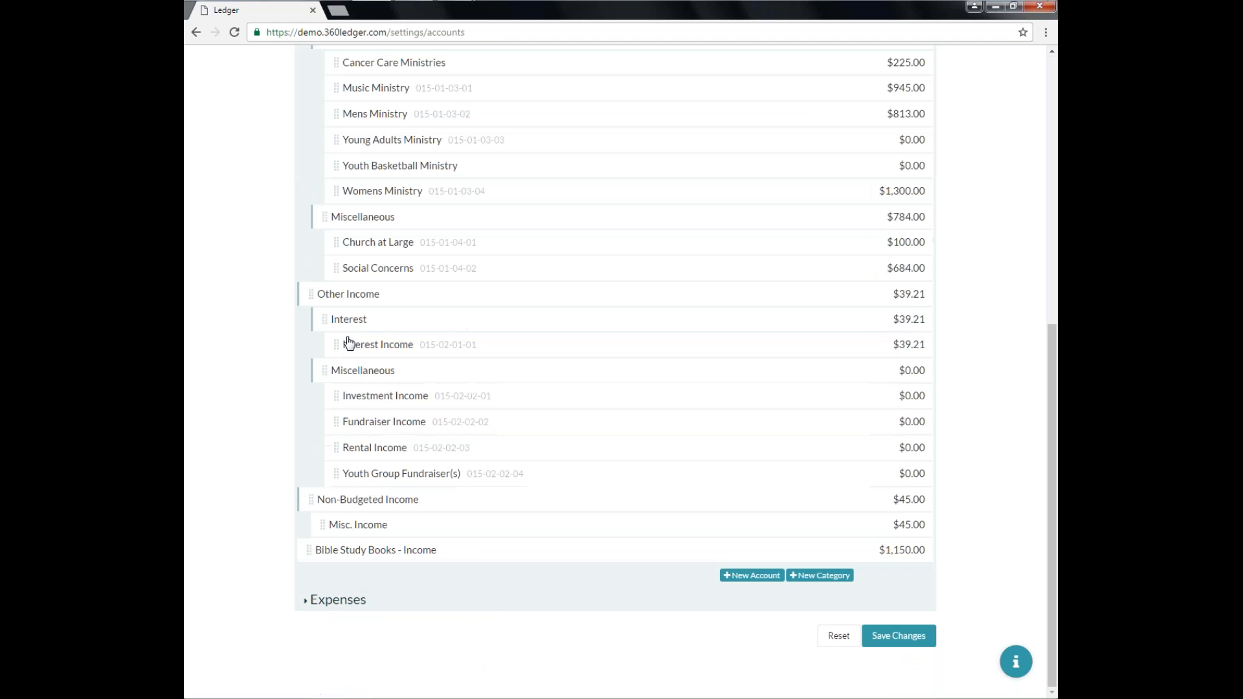
{"action": "left_click", "coordinate": [307, 602]}
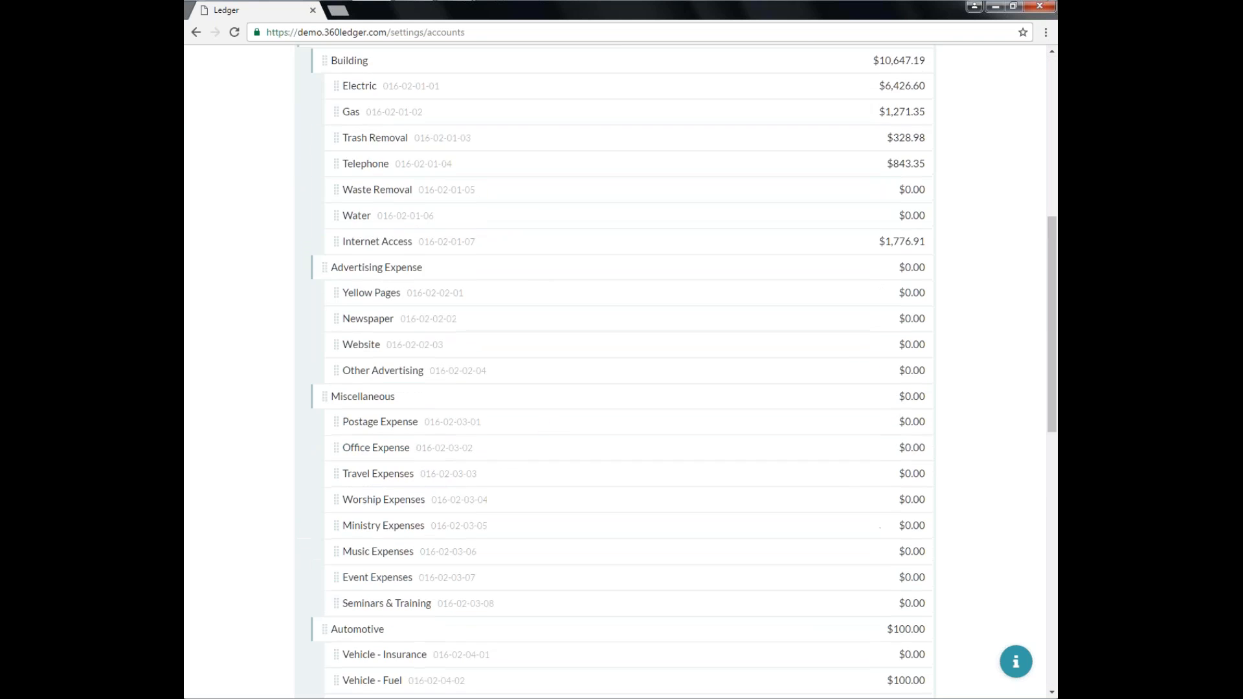
{"action": "scroll", "coordinate": [438, 285], "scroll_direction": "up", "scroll_amount": 7}
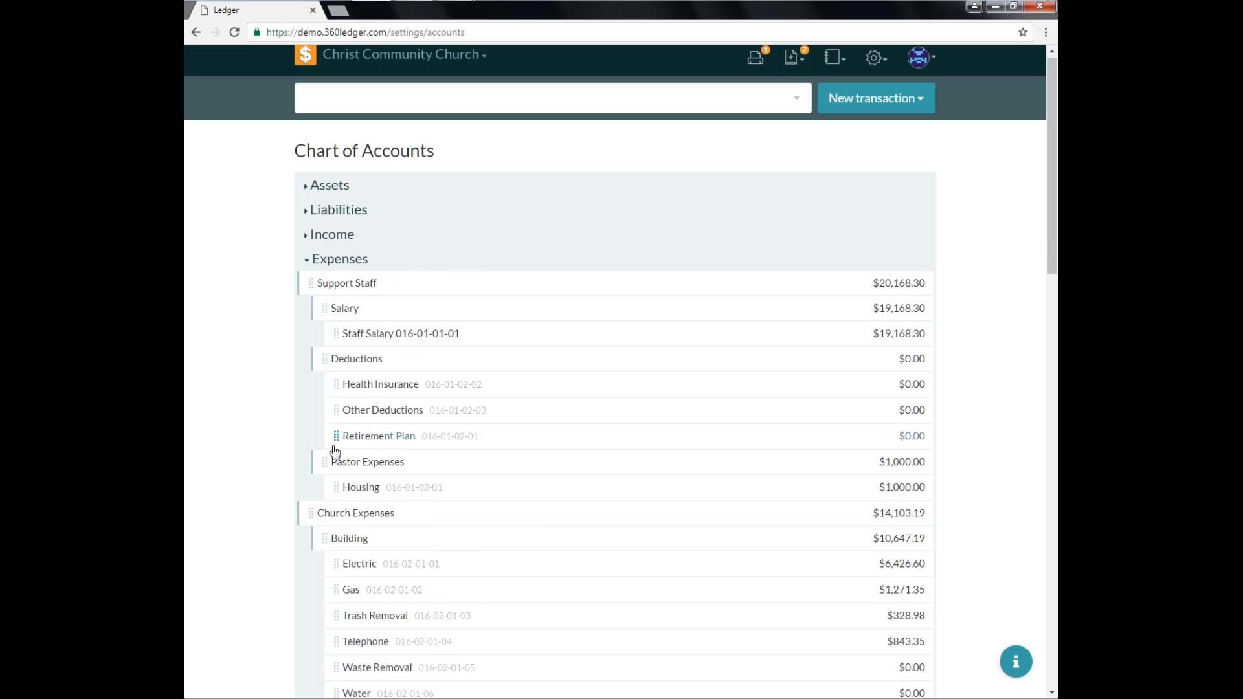
{"action": "scroll", "coordinate": [430, 408], "scroll_direction": "down", "scroll_amount": 18}
{"action": "scroll", "coordinate": [486, 535], "scroll_direction": "up", "scroll_amount": 2}
{"action": "scroll", "coordinate": [486, 535], "scroll_direction": "up", "scroll_amount": 15}
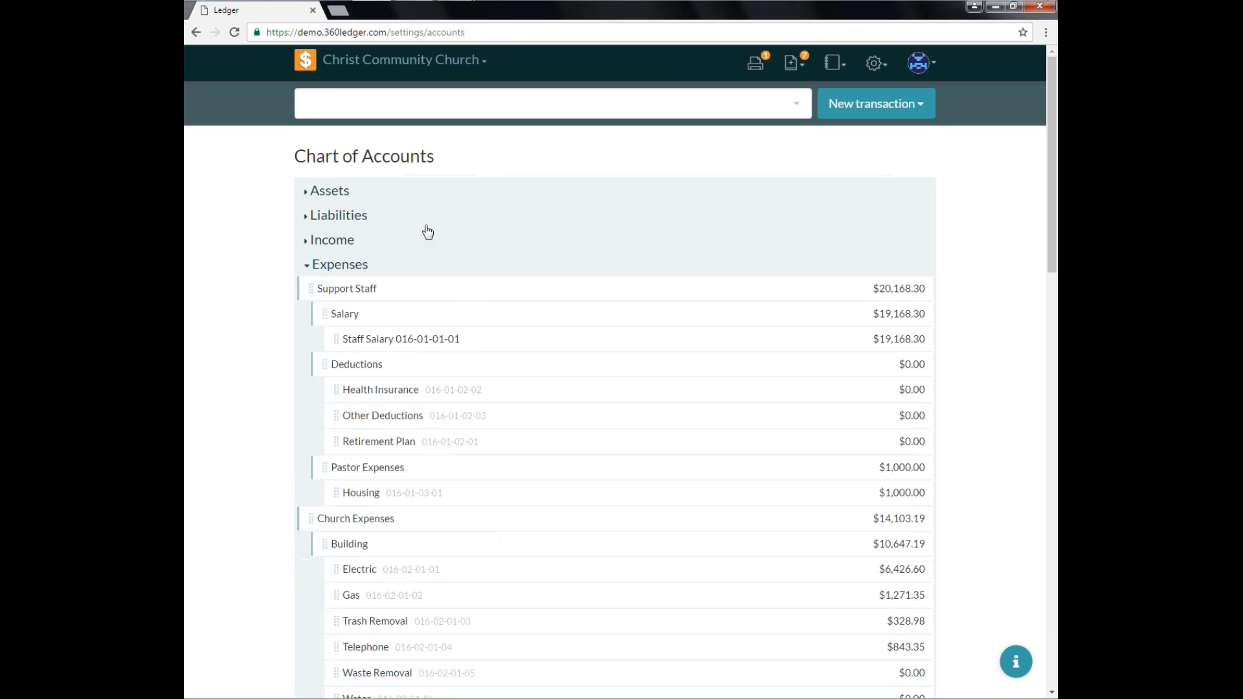
{"action": "left_click", "coordinate": [369, 241]}
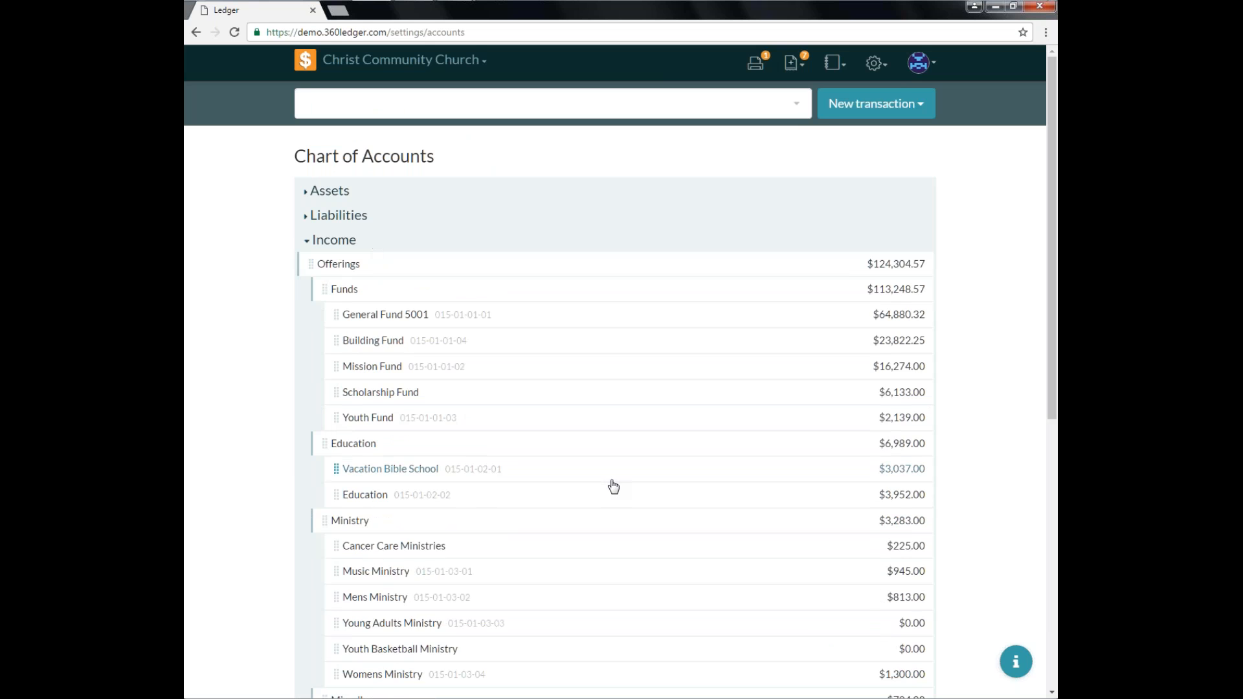
{"action": "scroll", "coordinate": [612, 487], "scroll_direction": "down", "scroll_amount": 6}
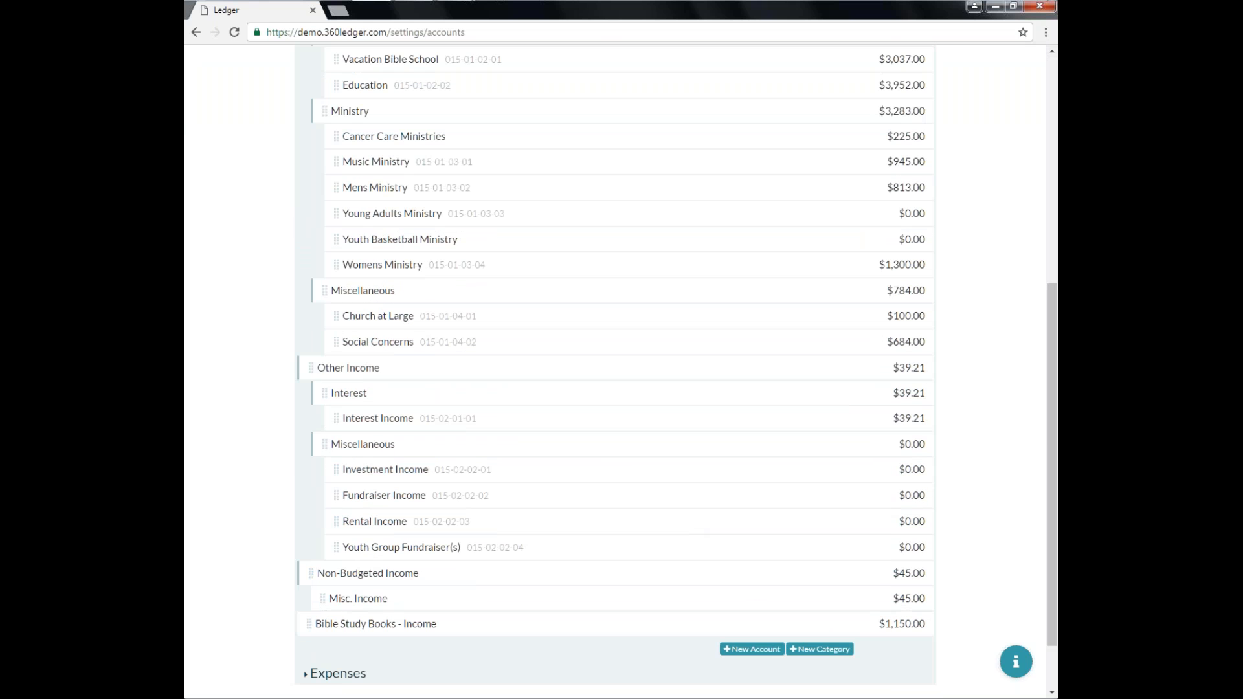
{"action": "left_click", "coordinate": [752, 648]}
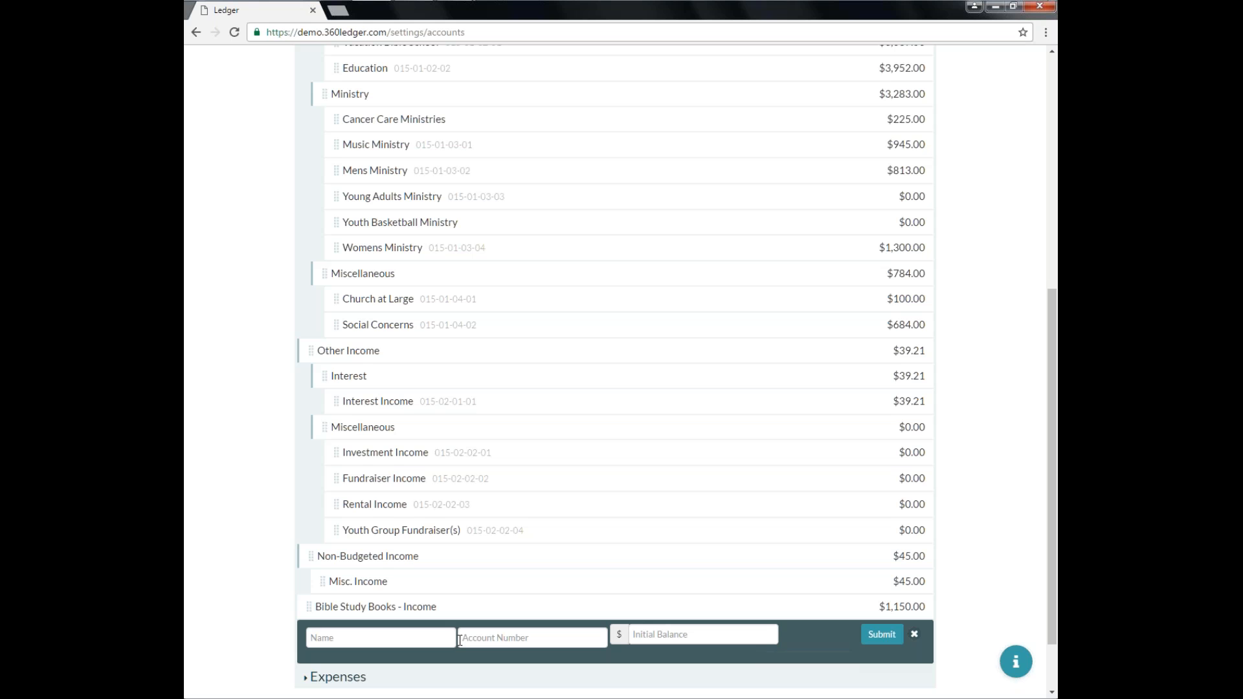
{"action": "left_click", "coordinate": [427, 638]}
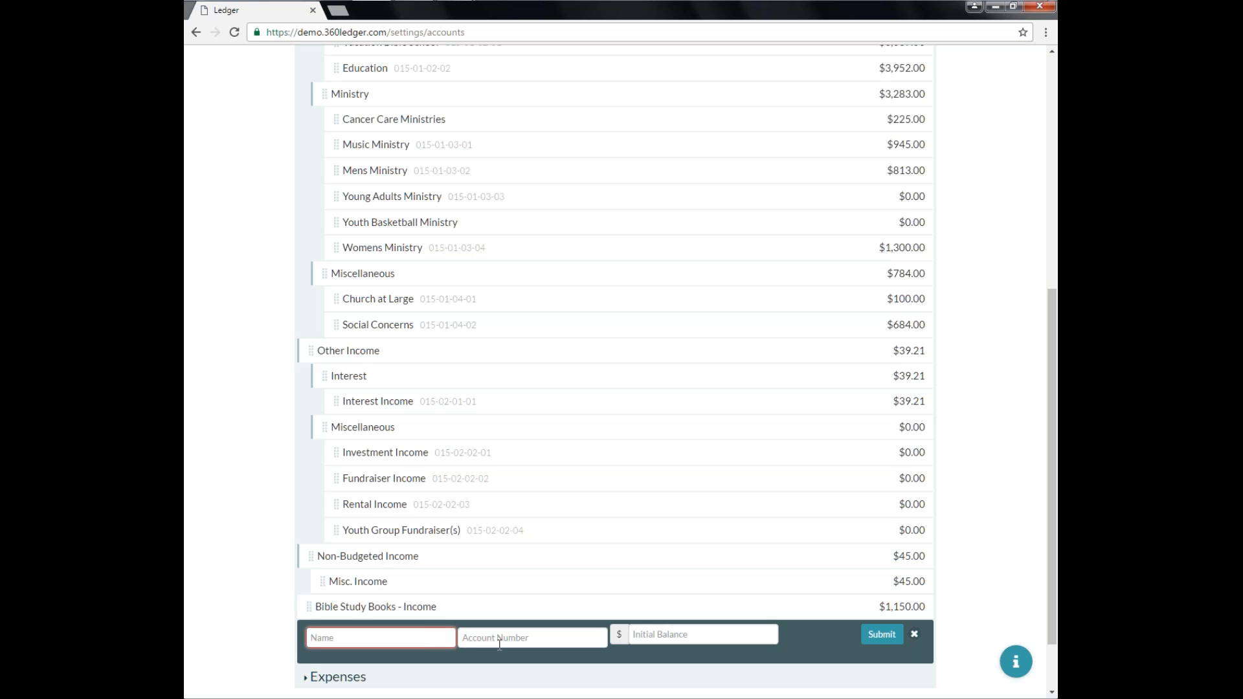
{"action": "key", "text": "Tab"}
{"action": "key", "text": "Tab"}
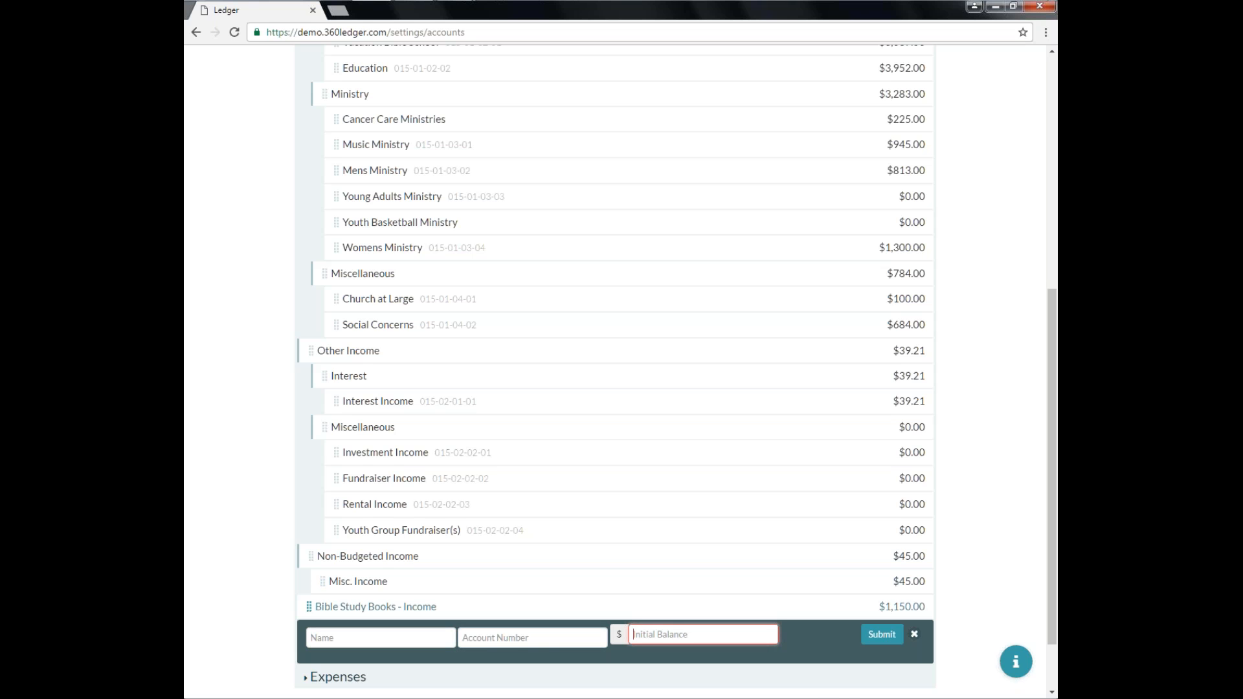
{"action": "left_click", "coordinate": [915, 634]}
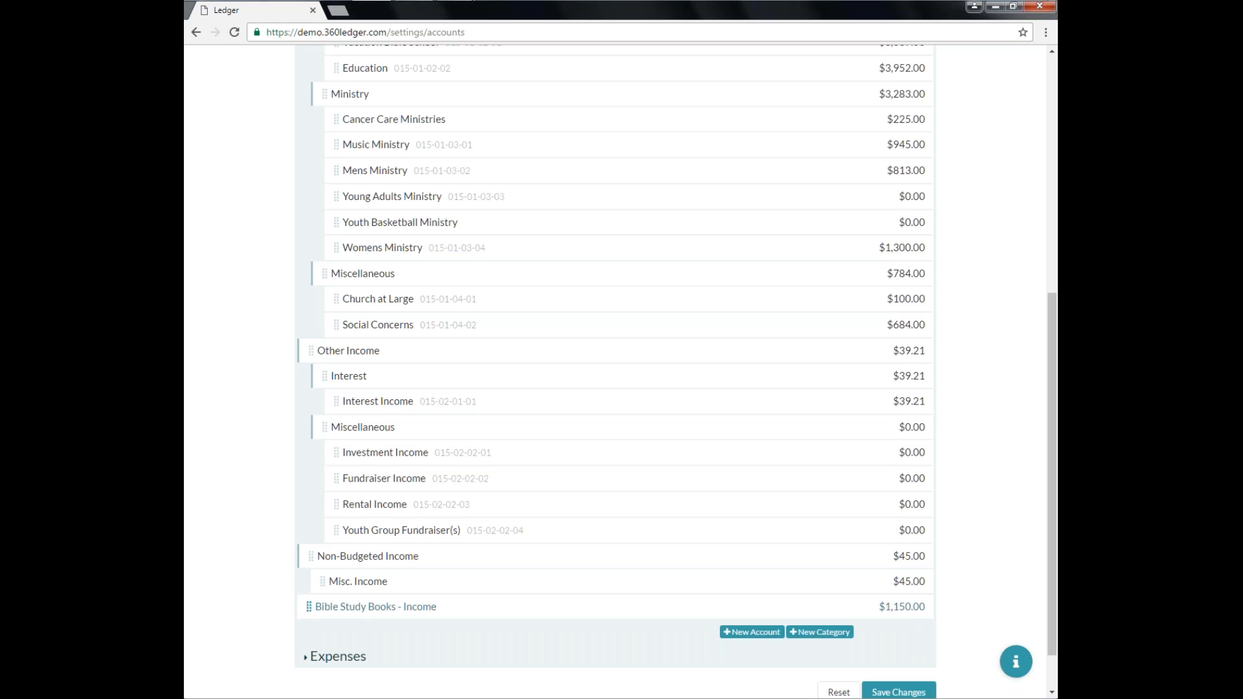
Open the Budgets settings page.
{"action": "scroll", "coordinate": [913, 615], "scroll_direction": "up", "scroll_amount": 7}
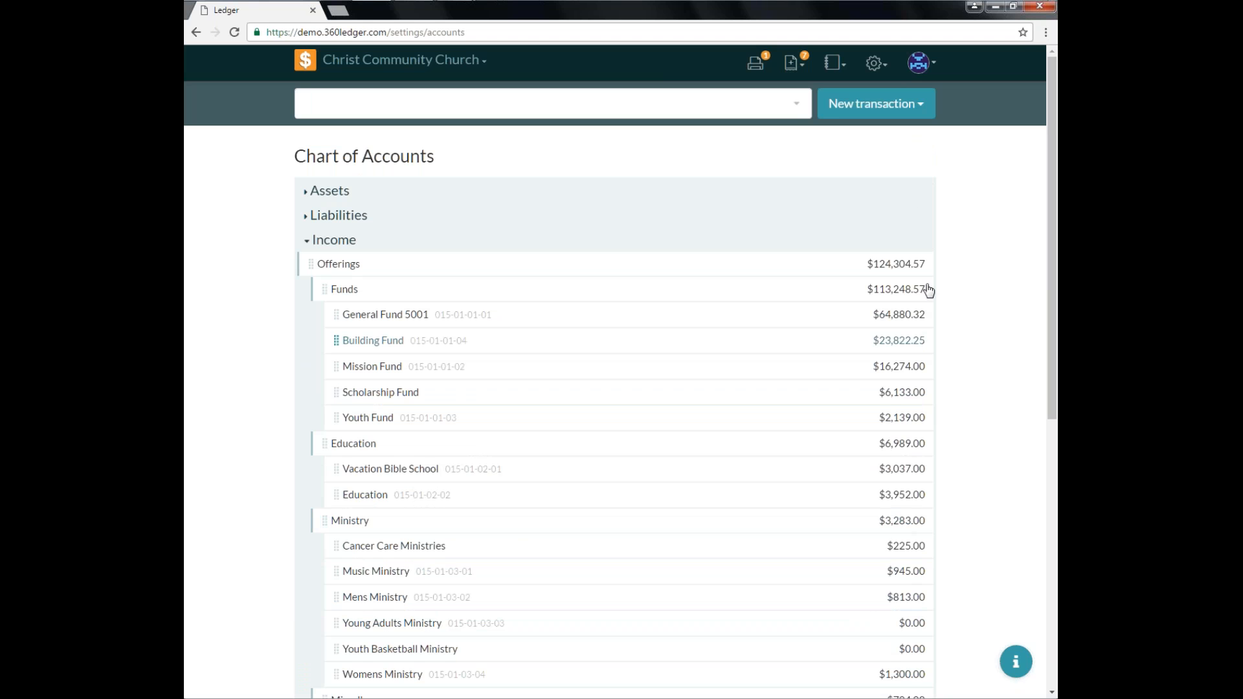
{"action": "left_click", "coordinate": [876, 65]}
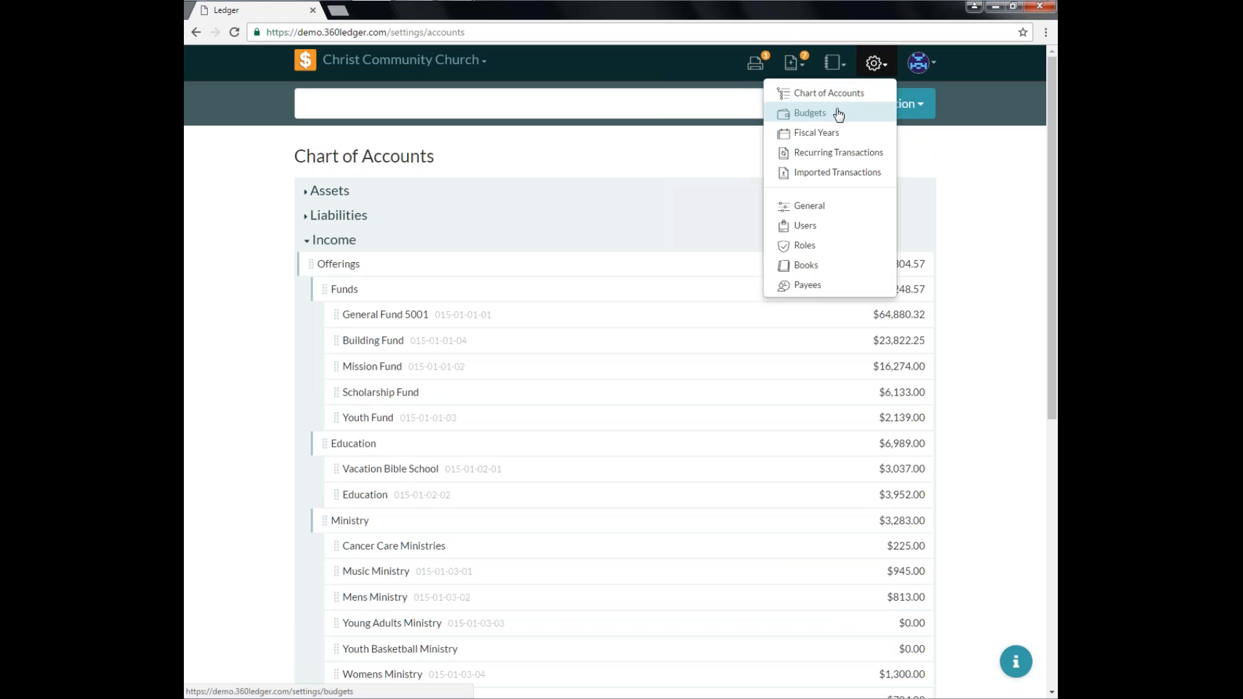
{"action": "left_click", "coordinate": [810, 115]}
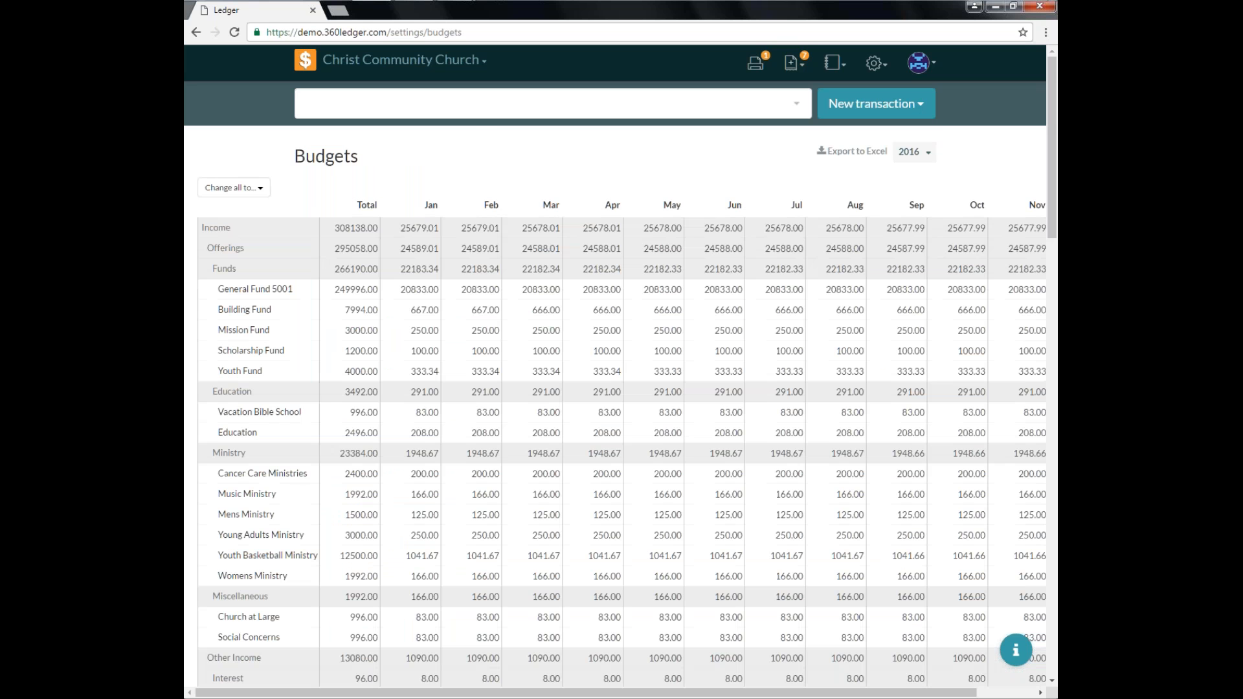
View the 2012 budget year, then switch back to 2016.
{"action": "left_click", "coordinate": [915, 153]}
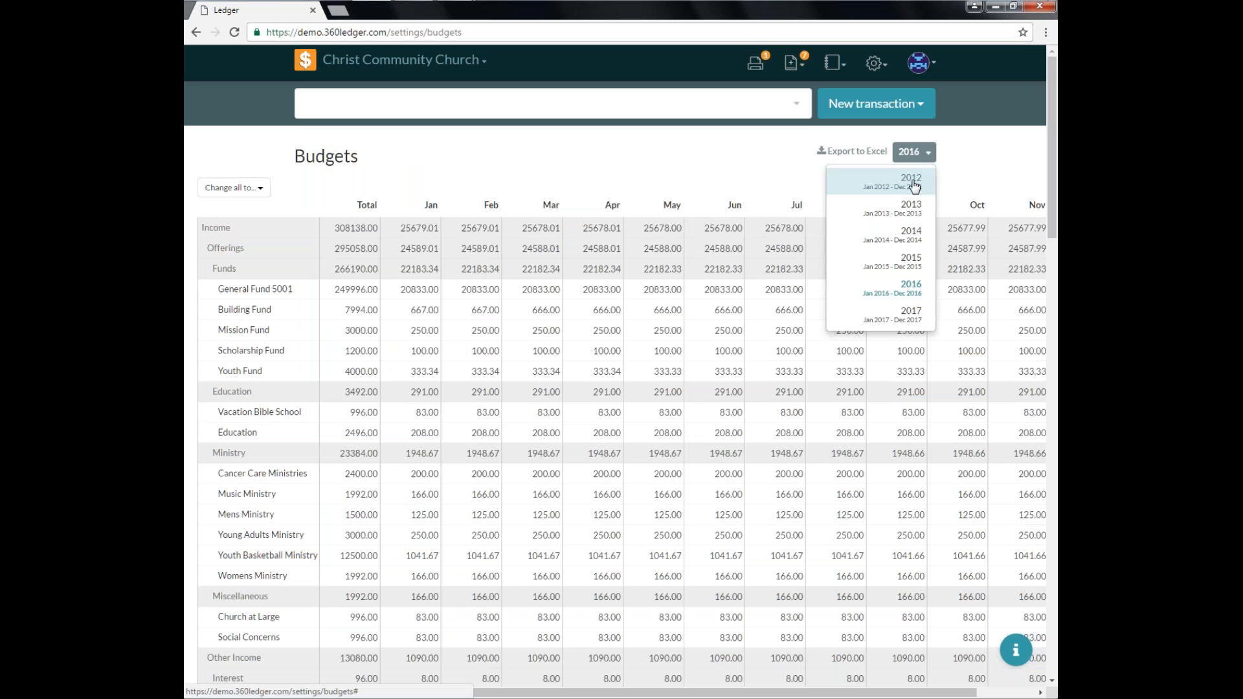
{"action": "left_click", "coordinate": [911, 182]}
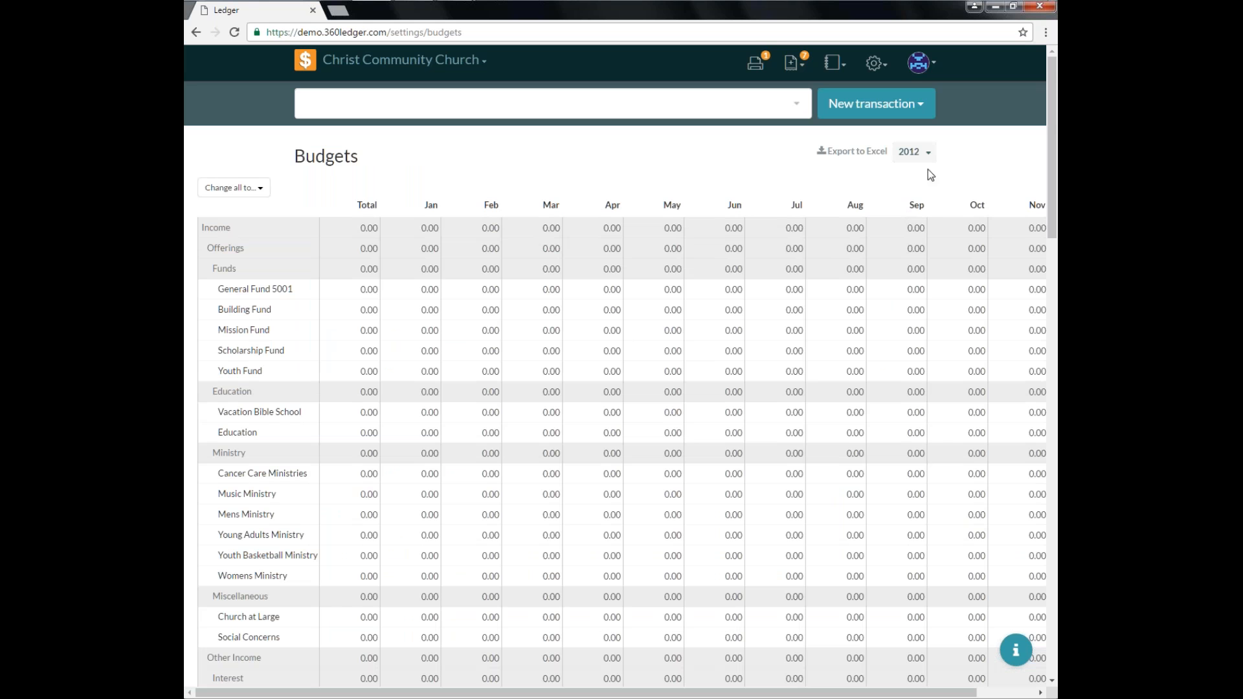
{"action": "left_click", "coordinate": [914, 152]}
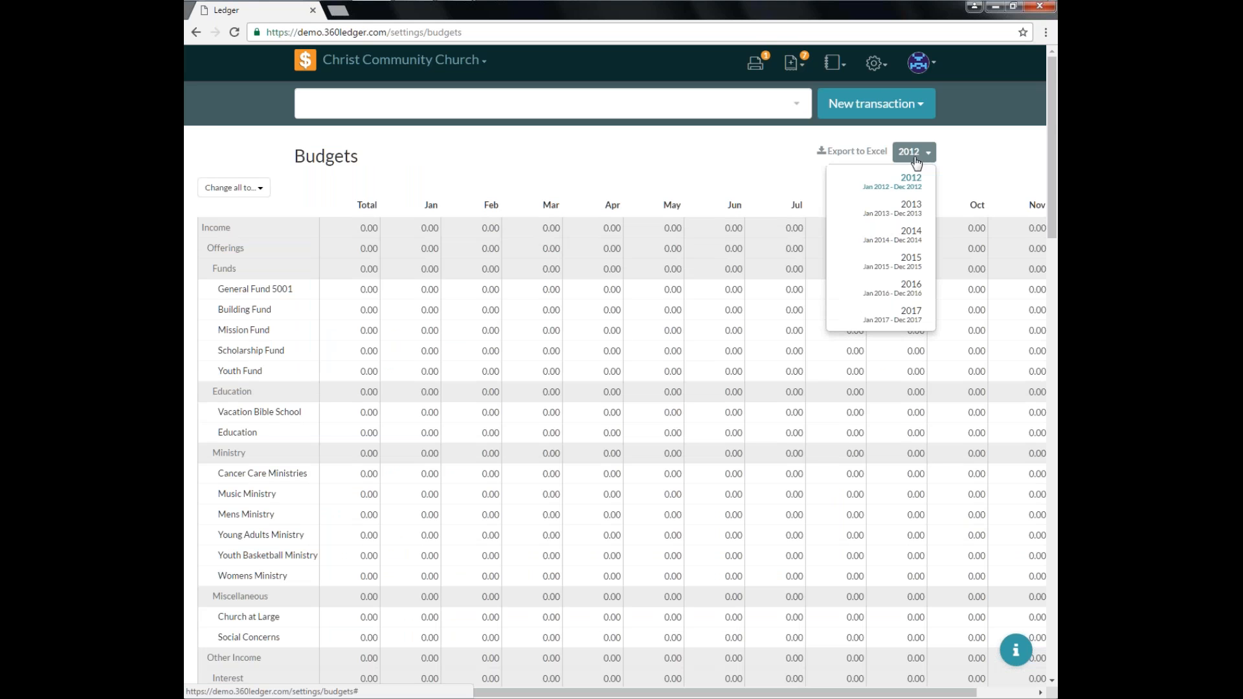
{"action": "left_click", "coordinate": [907, 295]}
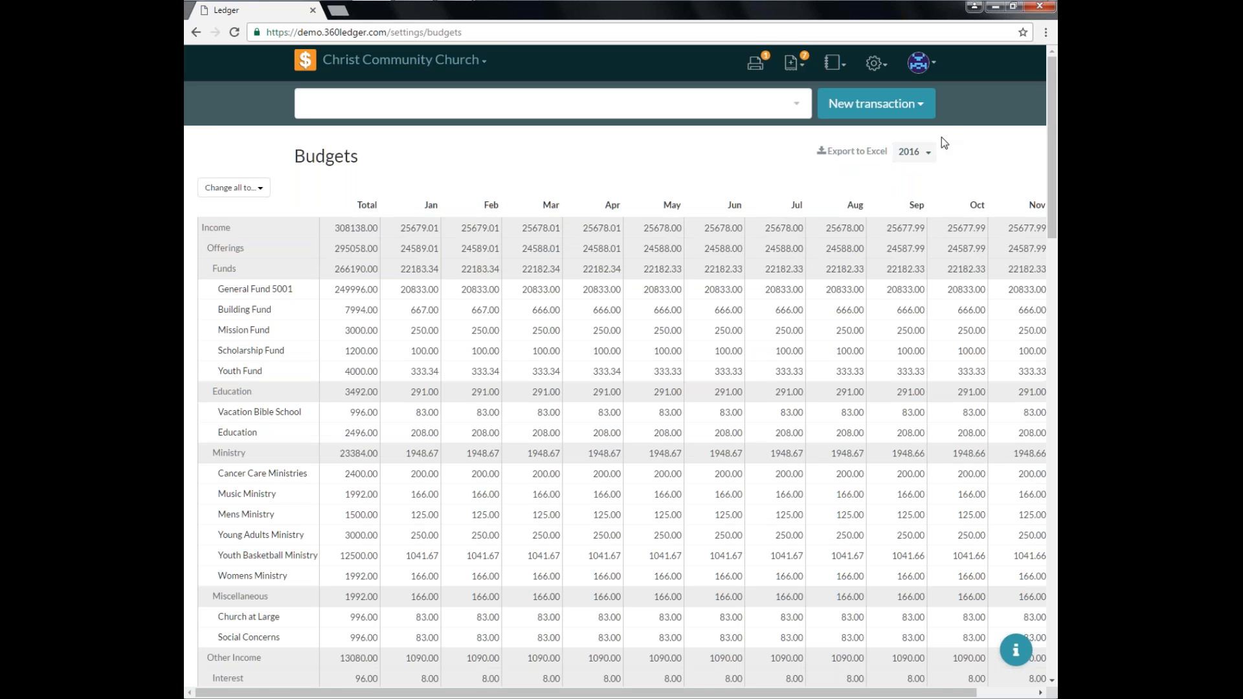
Switch the budget year to 2017 and scroll through its budget rows.
{"action": "left_click", "coordinate": [922, 158]}
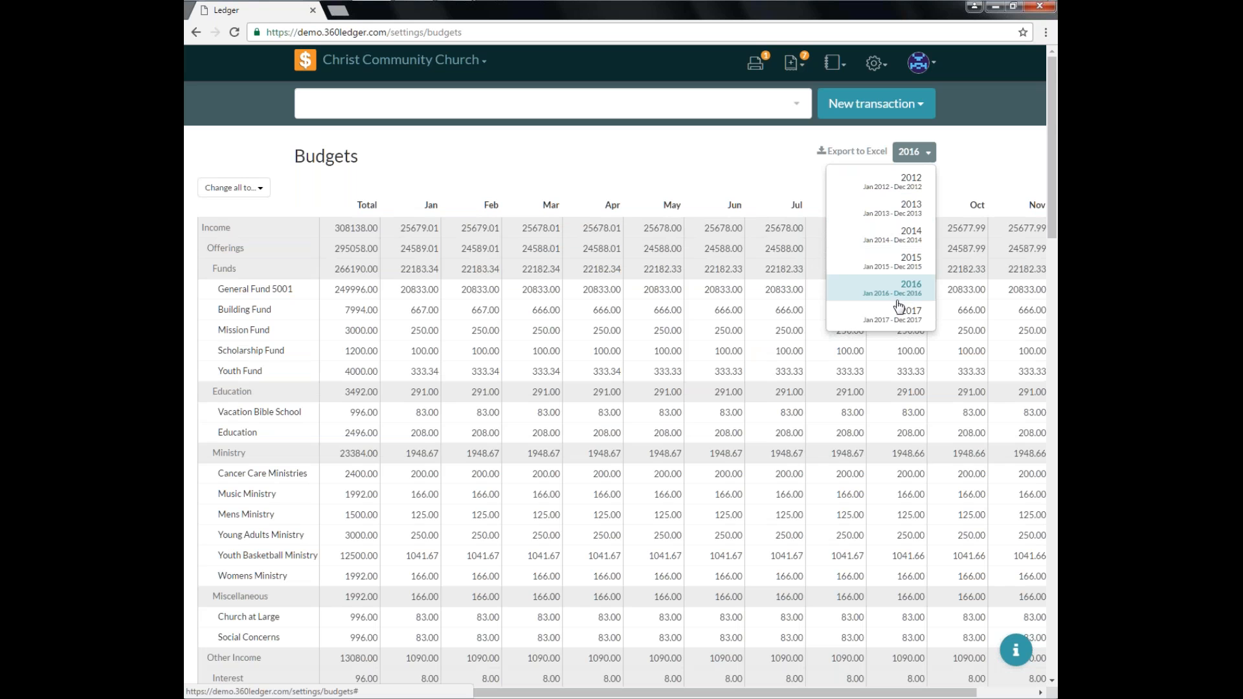
{"action": "left_click", "coordinate": [902, 321]}
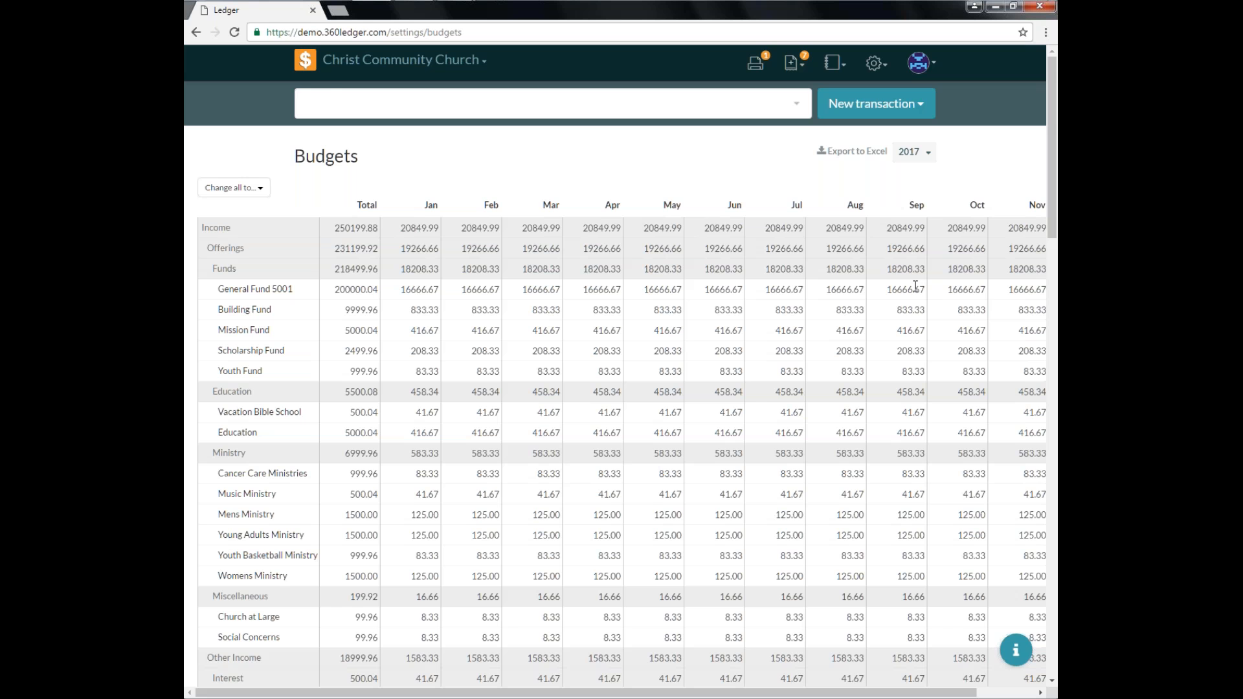
{"action": "scroll", "coordinate": [625, 380], "scroll_direction": "down", "scroll_amount": 20}
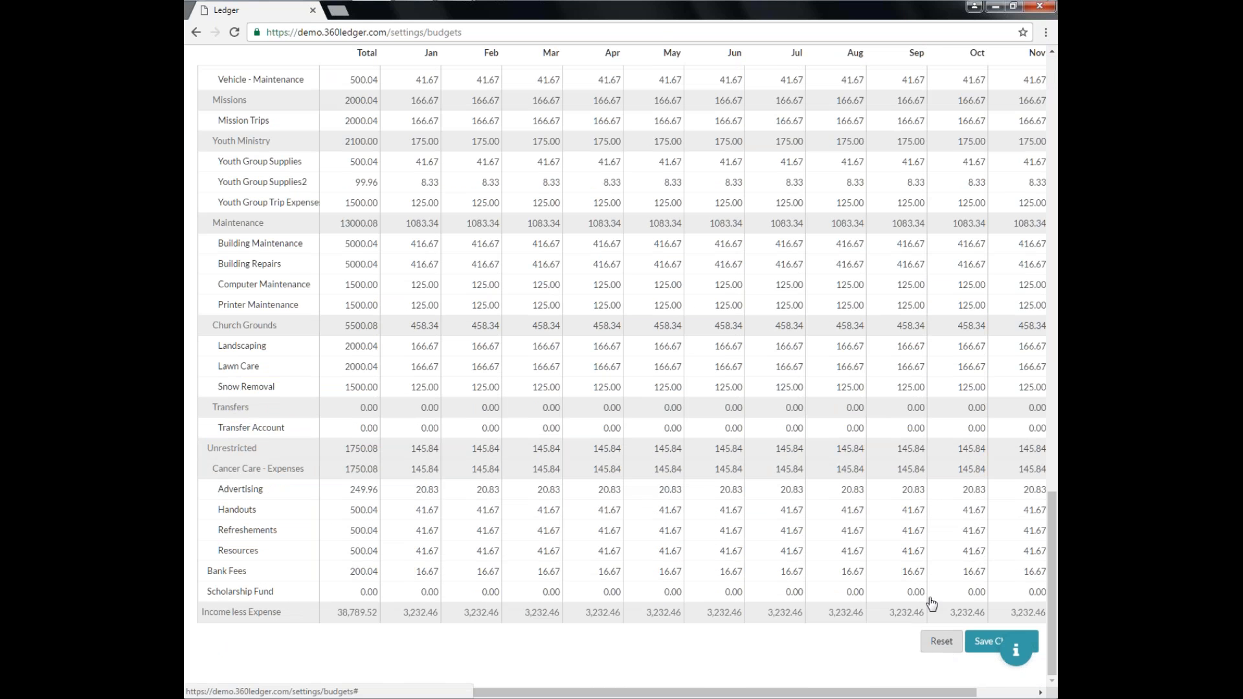
{"action": "scroll", "coordinate": [849, 566], "scroll_direction": "up", "scroll_amount": 15}
{"action": "scroll", "coordinate": [848, 566], "scroll_direction": "up", "scroll_amount": 10}
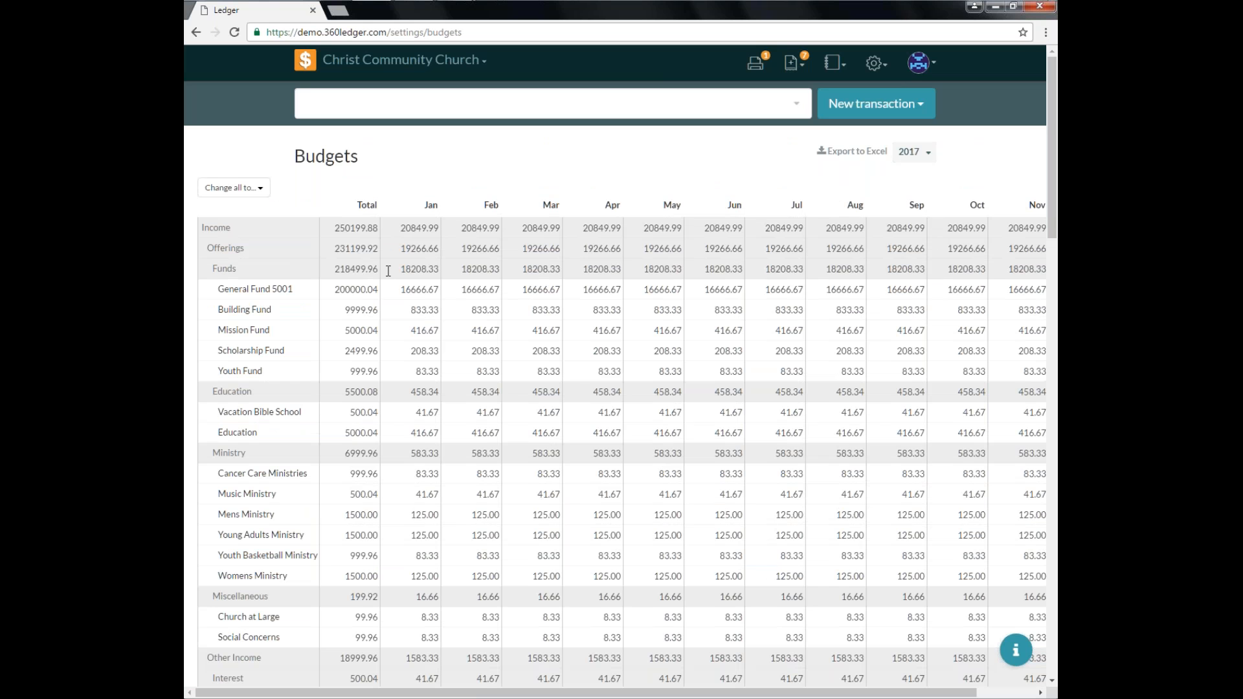
Set the 2017 totals for General Fund 5001, Building, Mission, Scholarship and Youth Fund to 0.
{"action": "left_click", "coordinate": [364, 287]}
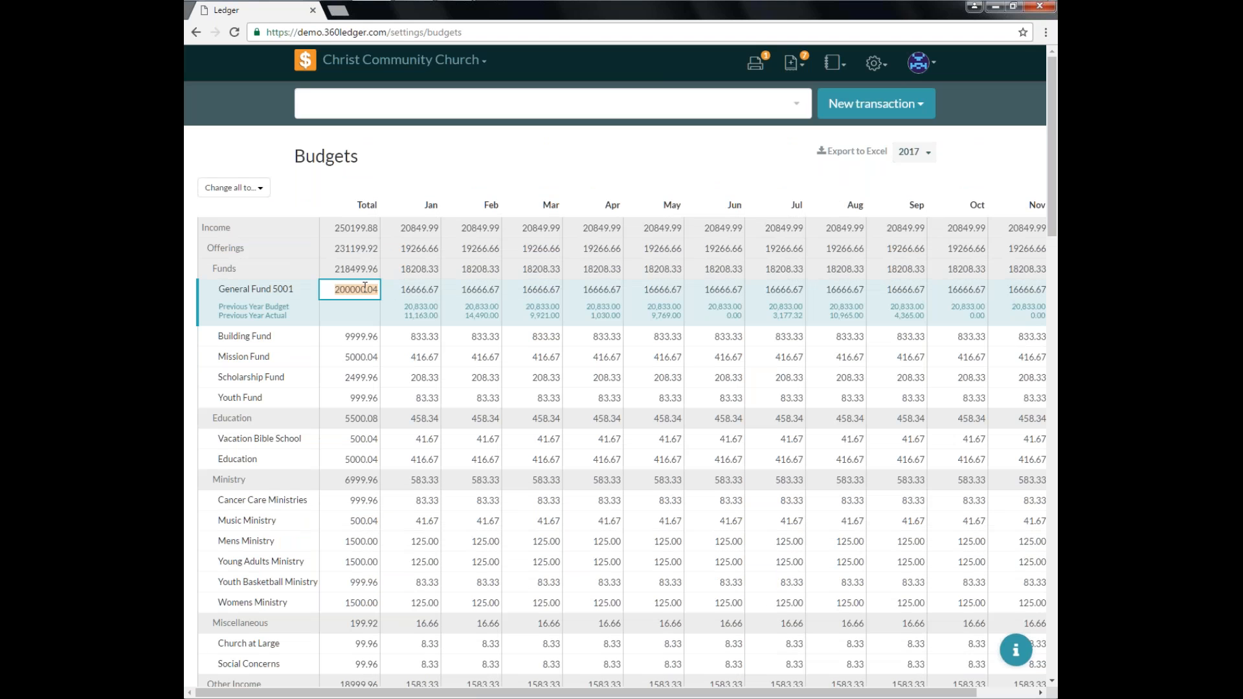
{"action": "type", "text": "0"}
{"action": "key", "text": "Down"}
{"action": "key", "text": "Down"}
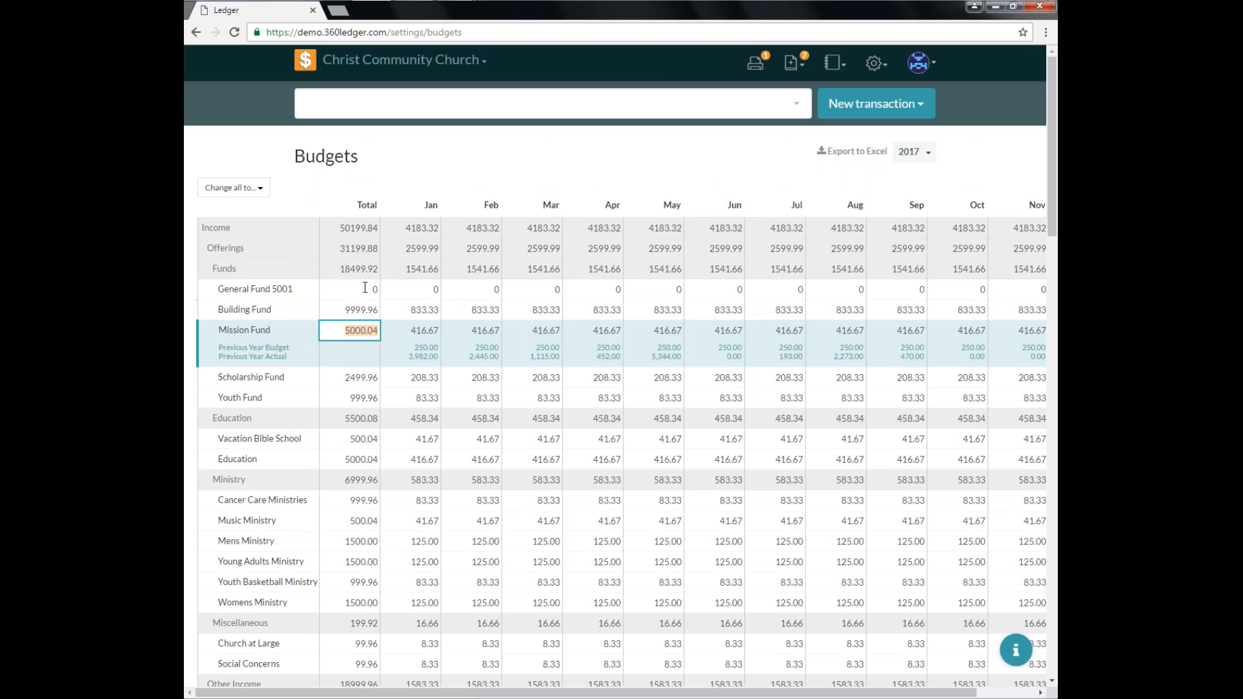
{"action": "key", "text": "Up"}
{"action": "type", "text": "0"}
{"action": "key", "text": "Down"}
{"action": "type", "text": "00"}
Set the Vacation Bible School and Education budget totals to 0.
{"action": "key", "text": "Down"}
{"action": "type", "text": "0"}
{"action": "key", "text": "Down"}
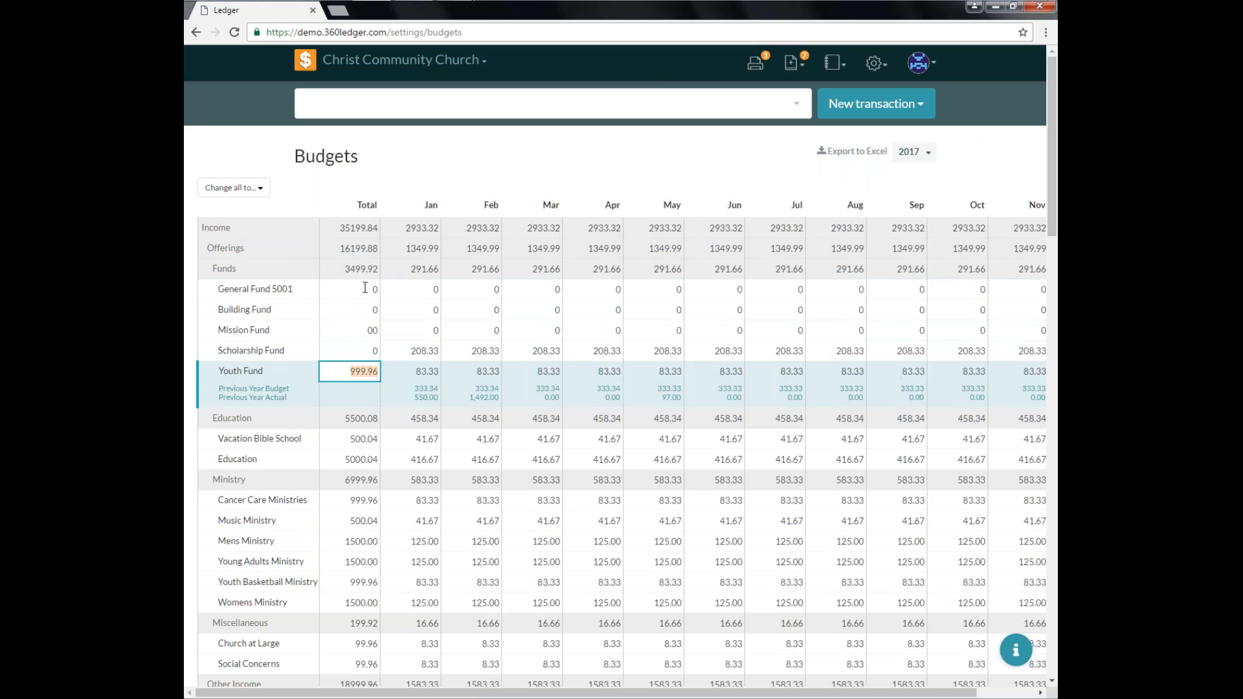
{"action": "type", "text": "0"}
{"action": "key", "text": "Down"}
Set the budget totals of all six Ministry accounts to 0.
{"action": "key", "text": "Down"}
{"action": "type", "text": "0"}
{"action": "key", "text": "Down"}
{"action": "type", "text": "00"}
{"action": "key", "text": "Down"}
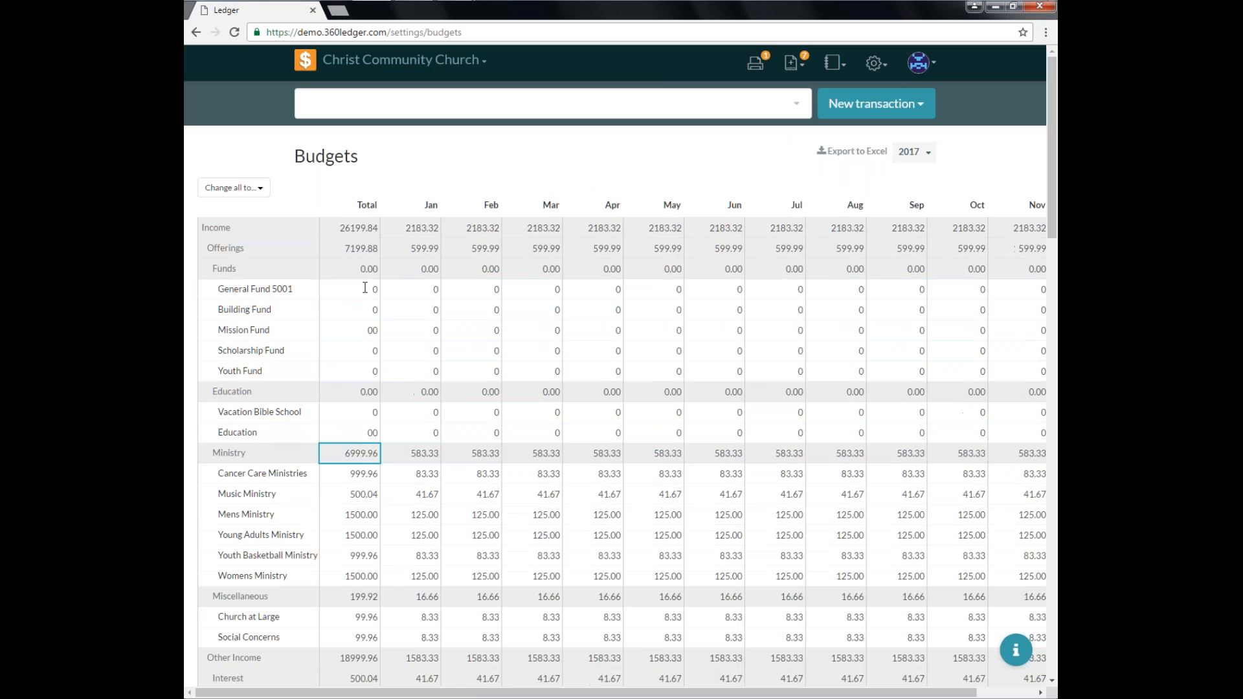
{"action": "key", "text": "Down"}
{"action": "type", "text": "0"}
{"action": "key", "text": "Down"}
{"action": "type", "text": "00"}
{"action": "key", "text": "Down"}
{"action": "type", "text": "0"}
{"action": "key", "text": "Down"}
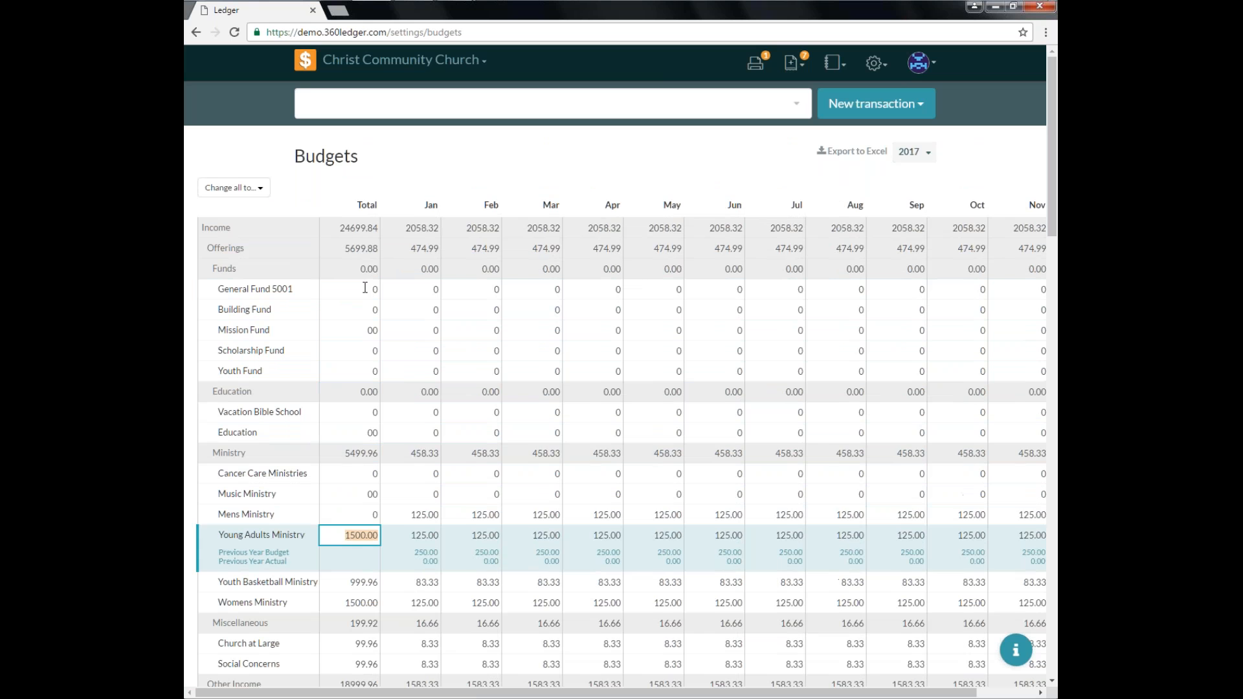
{"action": "type", "text": "0"}
Set the Church at Large and Social Concerns budget totals to 0.
{"action": "key", "text": "Down"}
{"action": "type", "text": "0"}
{"action": "key", "text": "Down"}
{"action": "type", "text": "0"}
{"action": "key", "text": "Down"}
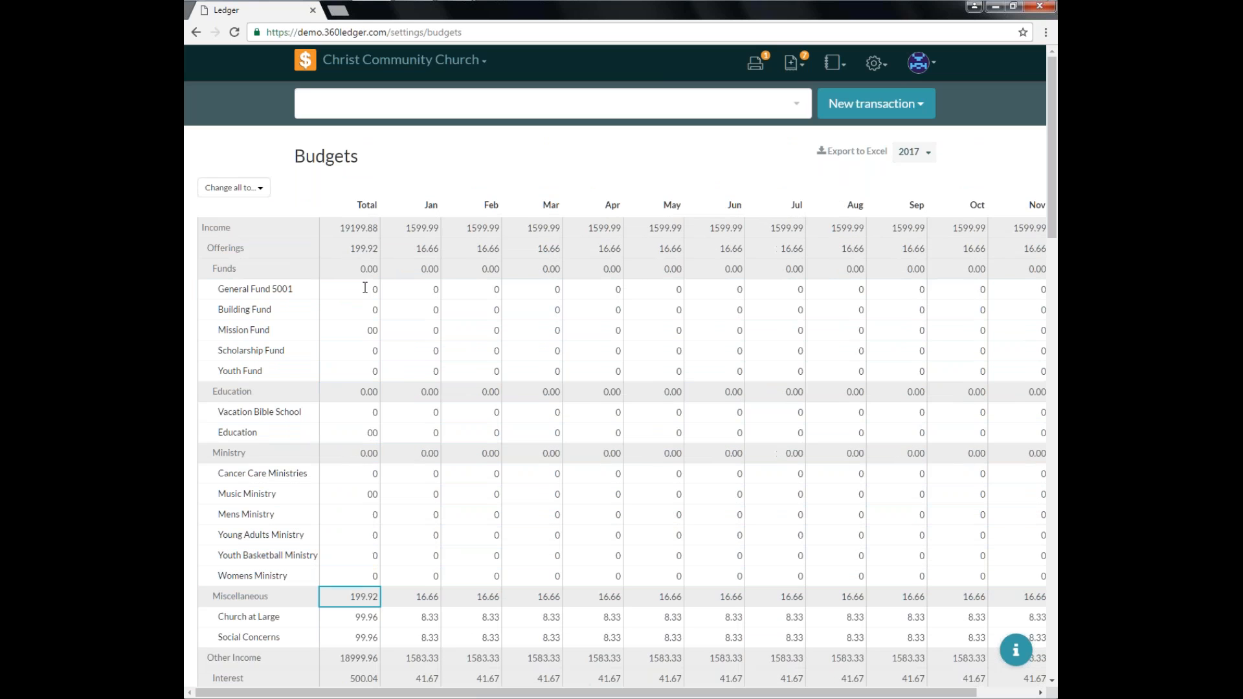
{"action": "key", "text": "Down"}
{"action": "type", "text": "0"}
Set the Interest Income, Investment, Fundraiser, Rental and Youth Group Fundraiser(s) budget totals to 0.
{"action": "key", "text": "Down"}
{"action": "type", "text": "0"}
{"action": "key", "text": "Down"}
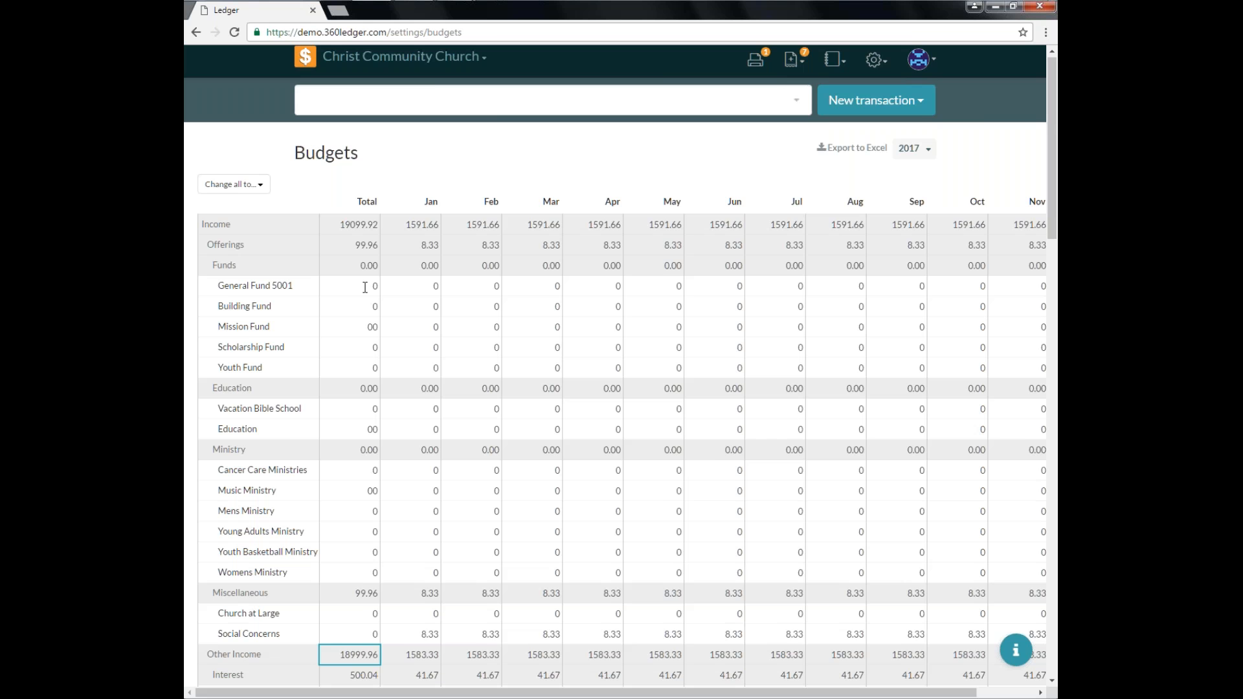
{"action": "type", "text": "0"}
{"action": "key", "text": "Down"}
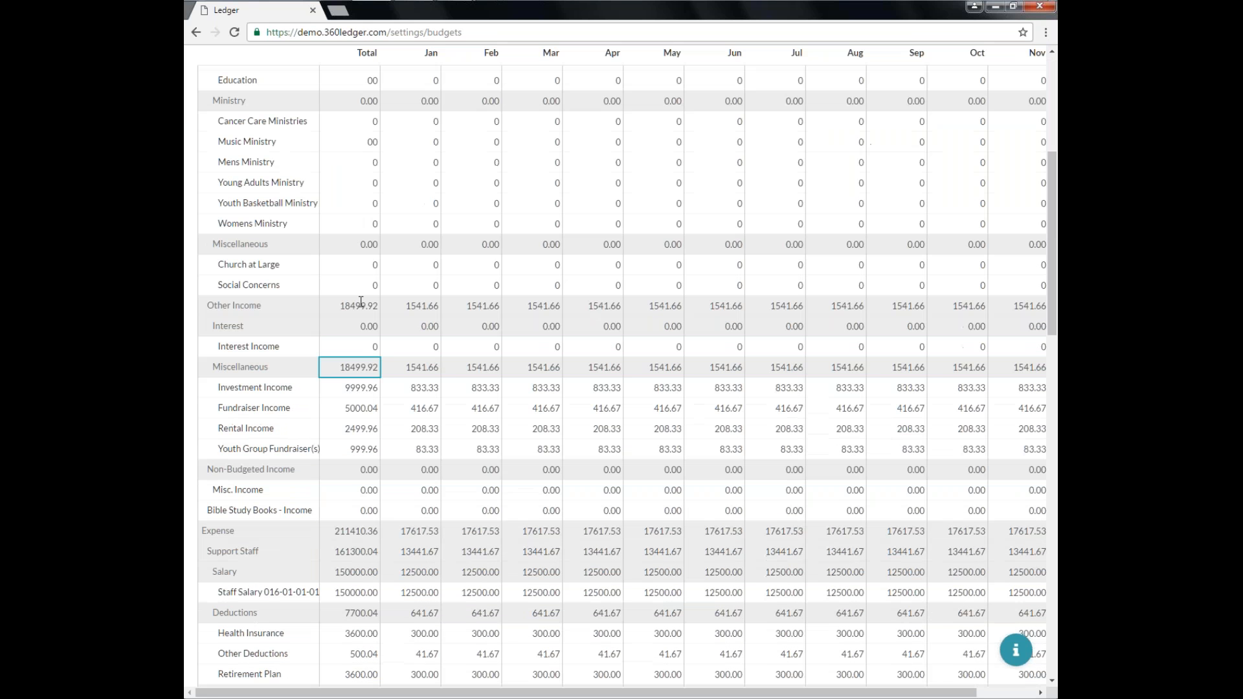
{"action": "key", "text": "Down"}
{"action": "type", "text": "0"}
{"action": "key", "text": "Down"}
{"action": "type", "text": "0"}
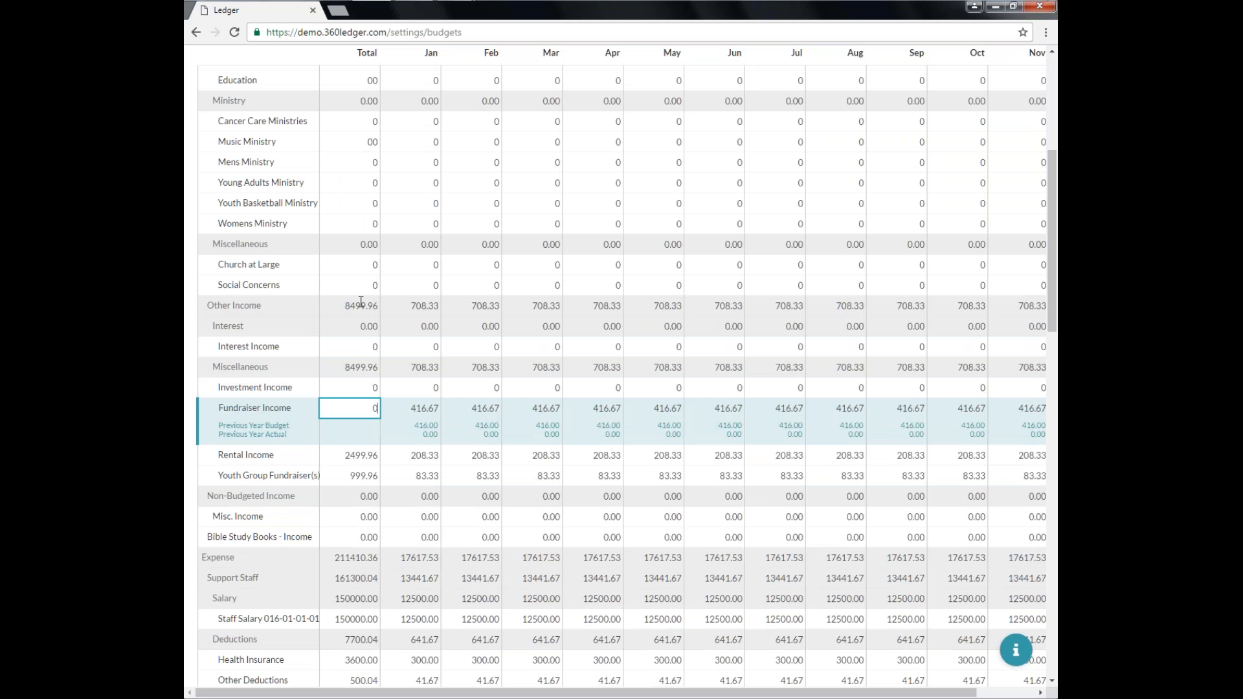
{"action": "key", "text": "Down"}
{"action": "type", "text": "0"}
{"action": "key", "text": "Down"}
{"action": "type", "text": "0"}
Set the Misc. Income and Bible Study Books - Income budget totals to 0.
{"action": "key", "text": "Down"}
Set the Staff Salary, Health Insurance and Other Deductions budget totals to 0.
{"action": "key", "text": "Down"}
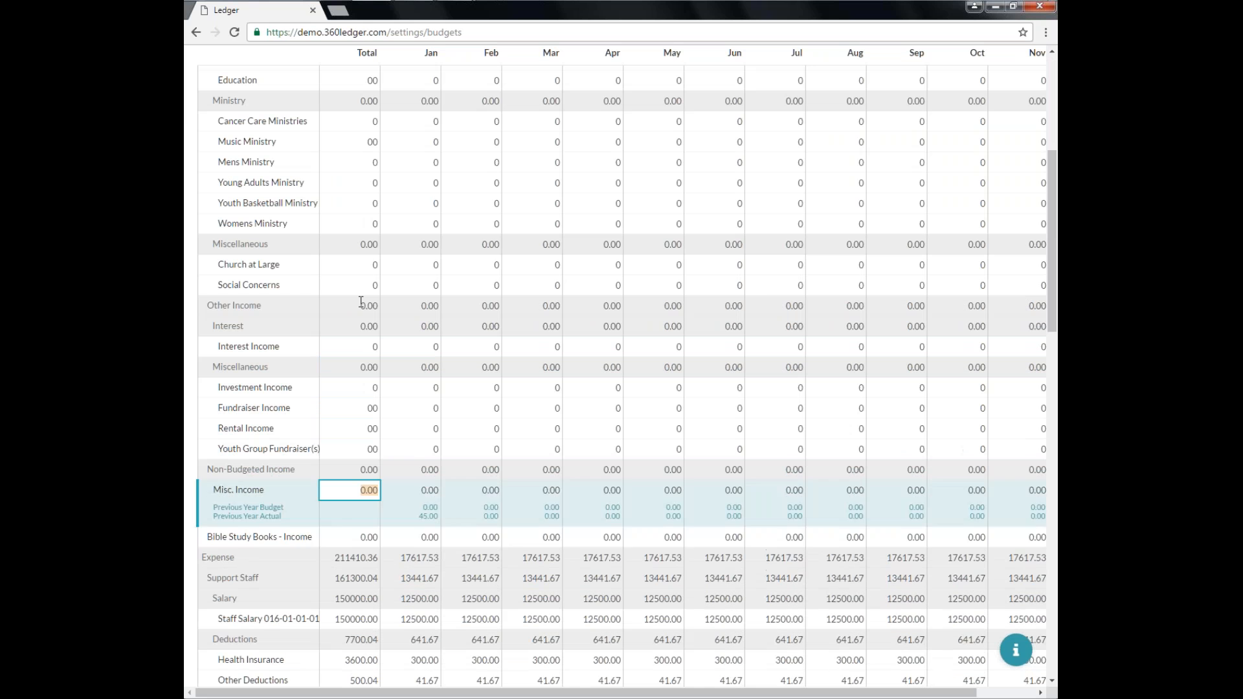
{"action": "type", "text": "0"}
{"action": "key", "text": "Down"}
{"action": "type", "text": "0"}
{"action": "key", "text": "Down"}
{"action": "key", "text": "Down"}
{"action": "key", "text": "Down"}
Set the Retirement Plan and Housing budget totals to 0.
{"action": "key", "text": "Down"}
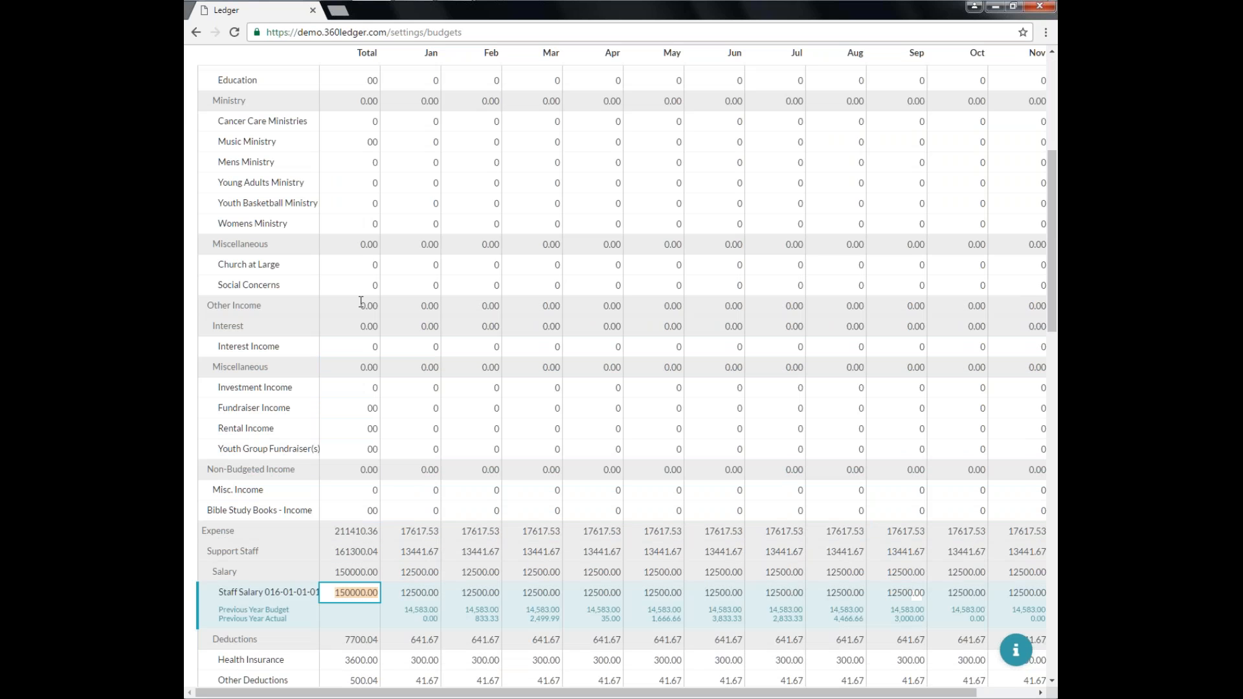
{"action": "type", "text": "0"}
{"action": "key", "text": "Down"}
{"action": "key", "text": "Down"}
{"action": "type", "text": "0"}
Set the Electric, Gas and Trash Removal budget totals to 0.
{"action": "key", "text": "Down"}
{"action": "type", "text": "0"}
{"action": "key", "text": "Down"}
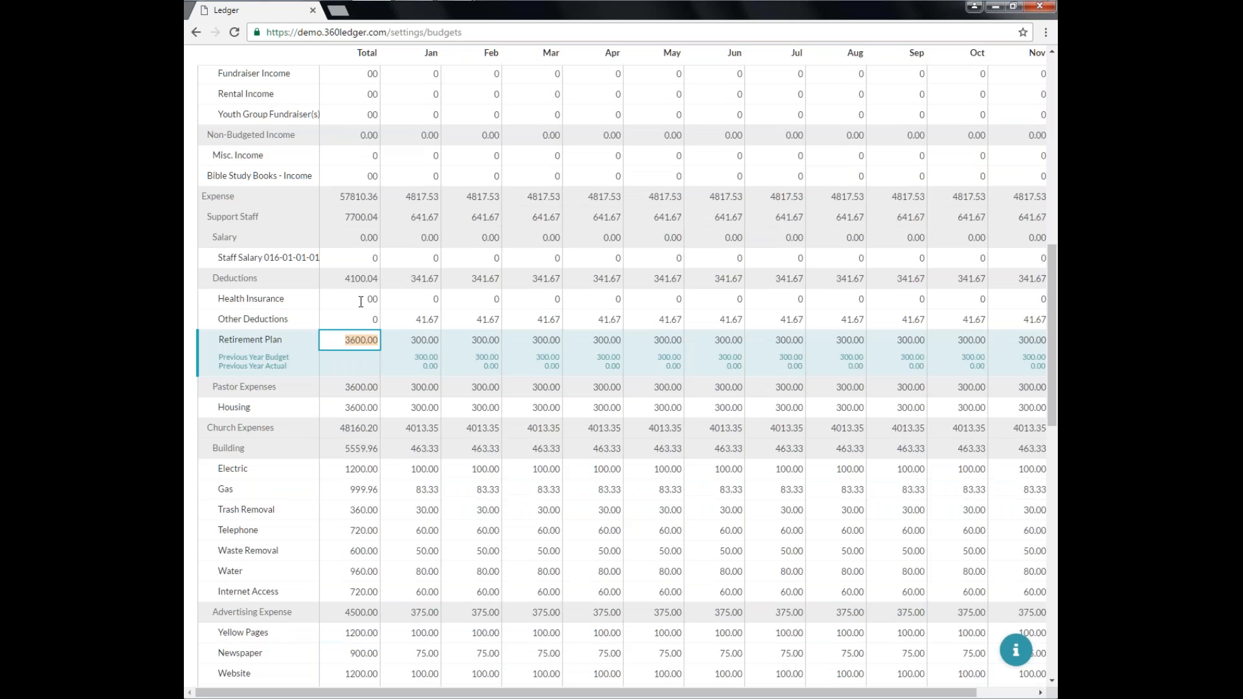
{"action": "type", "text": "0"}
{"action": "key", "text": "Down"}
{"action": "key", "text": "Down"}
{"action": "type", "text": "0"}
{"action": "key", "text": "Down"}
{"action": "key", "text": "Down"}
{"action": "key", "text": "Down"}
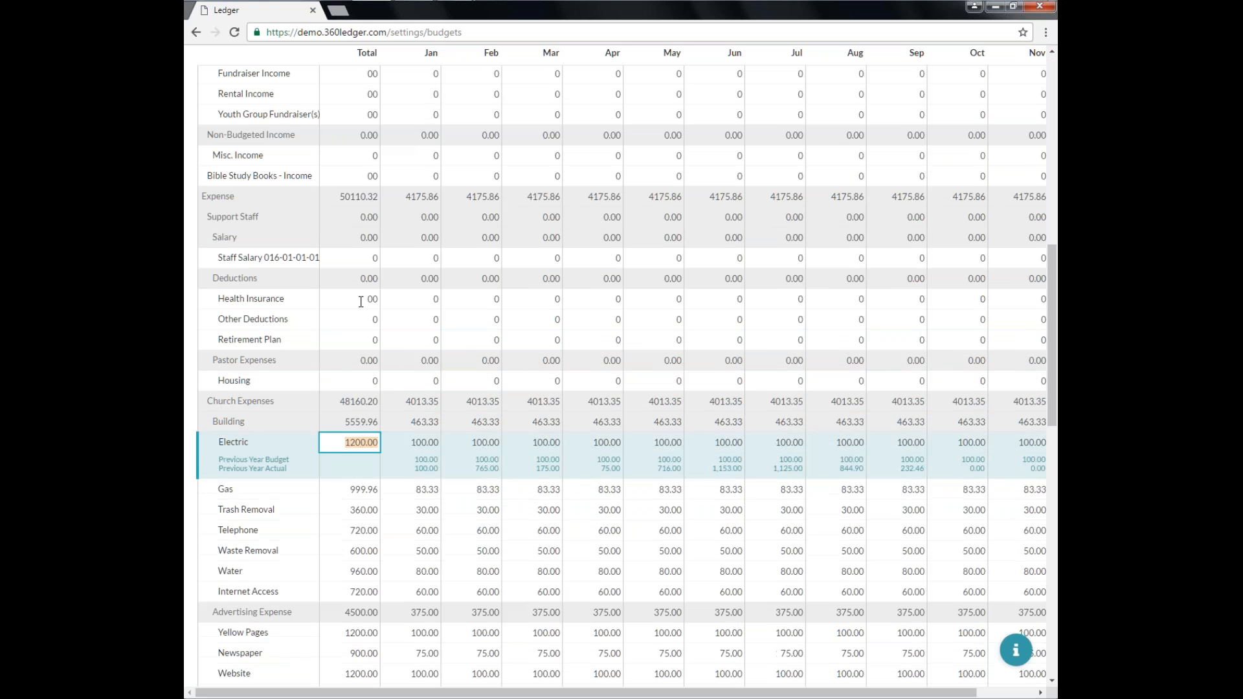
{"action": "type", "text": "0"}
{"action": "key", "text": "Down"}
{"action": "type", "text": "0"}
Set the Telephone, Waste Removal and Water budget totals to 0.
{"action": "key", "text": "Down"}
{"action": "type", "text": "0"}
{"action": "key", "text": "Down"}
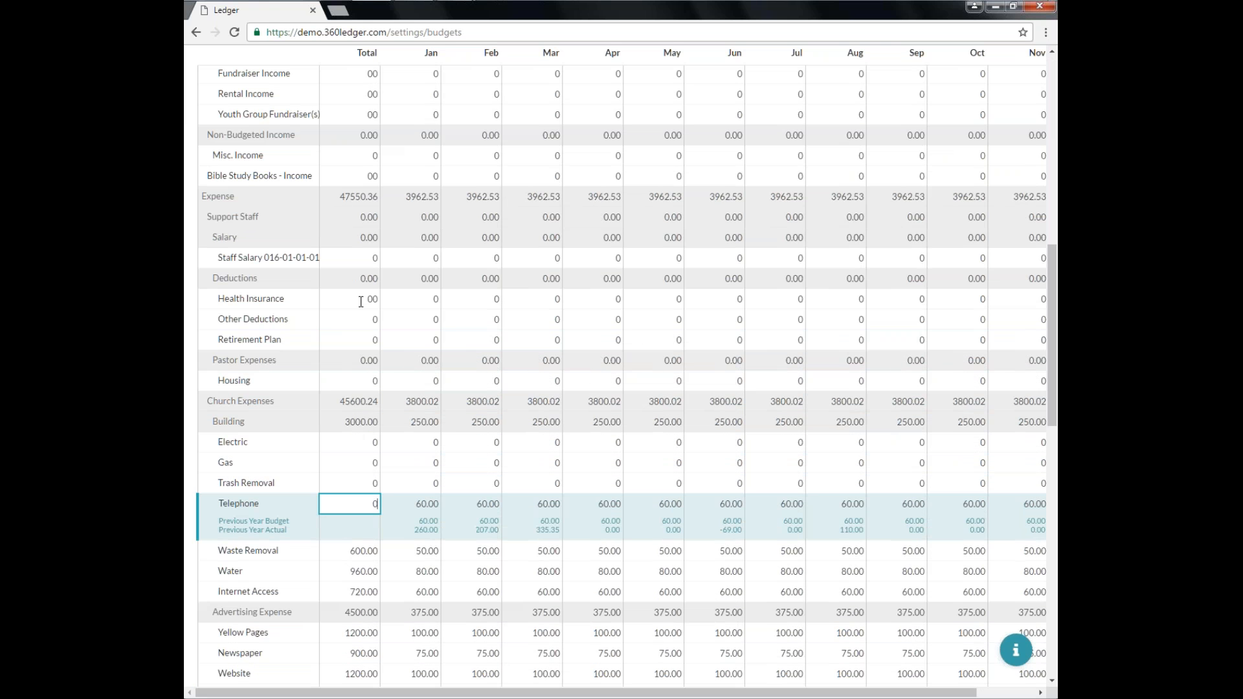
{"action": "type", "text": "0"}
{"action": "key", "text": "Down"}
{"action": "type", "text": "0"}
Set the Internet Access, Yellow Pages, Newspaper and Website budget totals to 0.
{"action": "key", "text": "Down"}
{"action": "type", "text": "0"}
{"action": "key", "text": "Down"}
{"action": "type", "text": "0"}
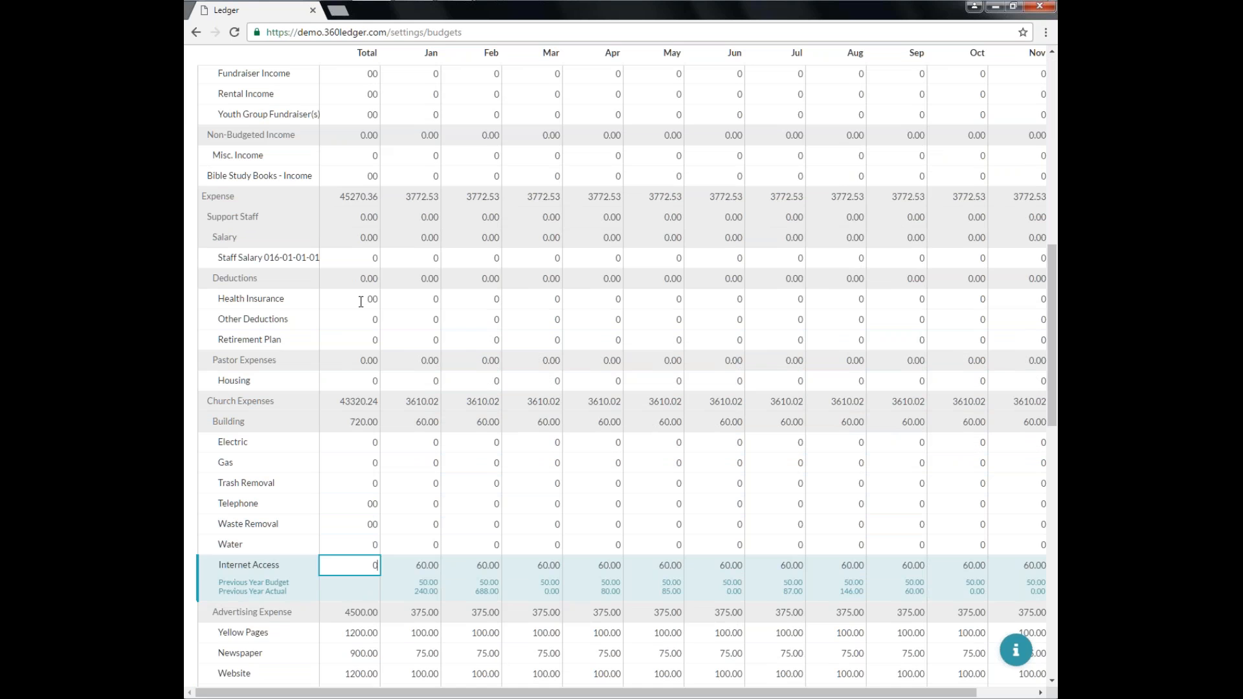
{"action": "key", "text": "Down"}
{"action": "key", "text": "Down"}
{"action": "type", "text": "0"}
{"action": "key", "text": "Down"}
{"action": "type", "text": "0"}
{"action": "key", "text": "Down"}
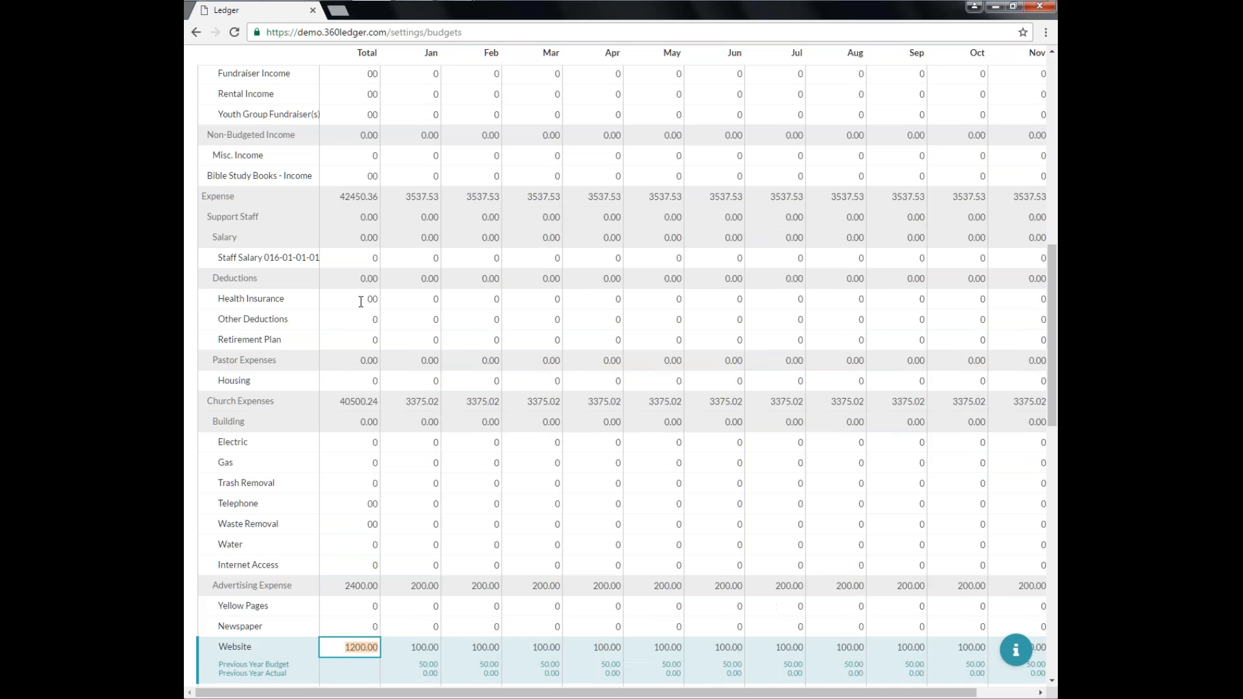
{"action": "type", "text": "00"}
{"action": "key", "text": "Return"}
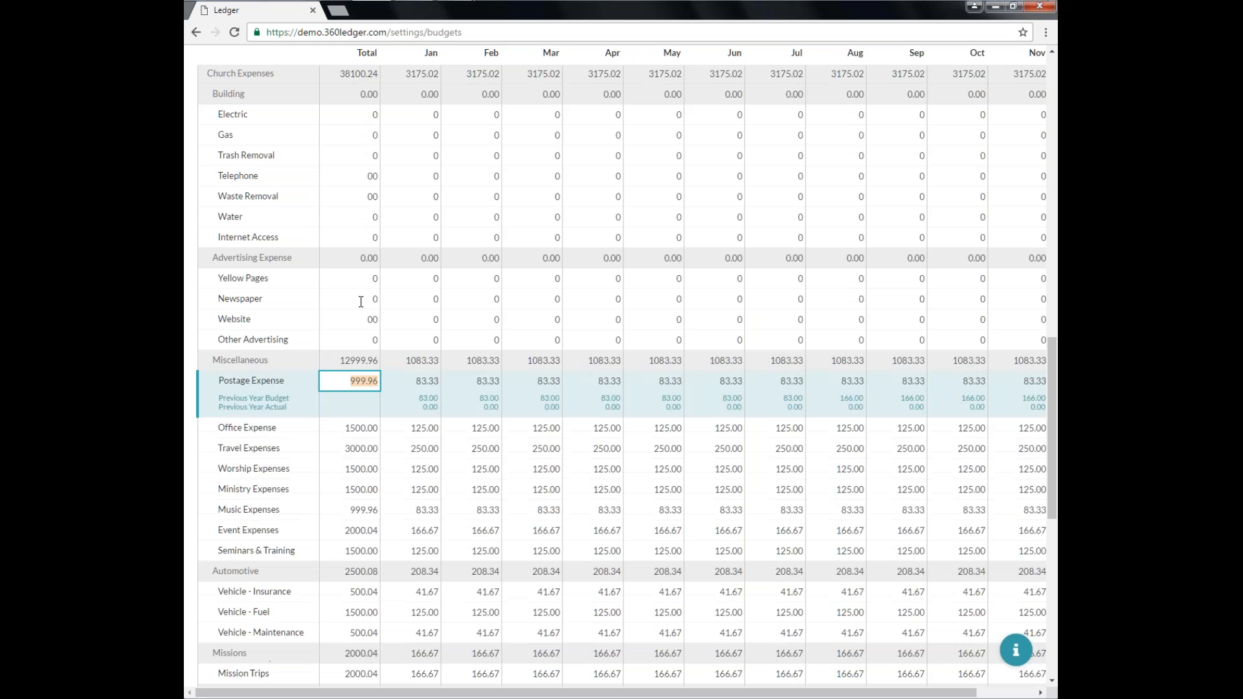
Set the Postage Expense, Office Expense and Travel Expenses budget totals to 0.
{"action": "key", "text": "Return"}
{"action": "type", "text": "0"}
{"action": "key", "text": "Return"}
{"action": "type", "text": "0"}
{"action": "key", "text": "Return"}
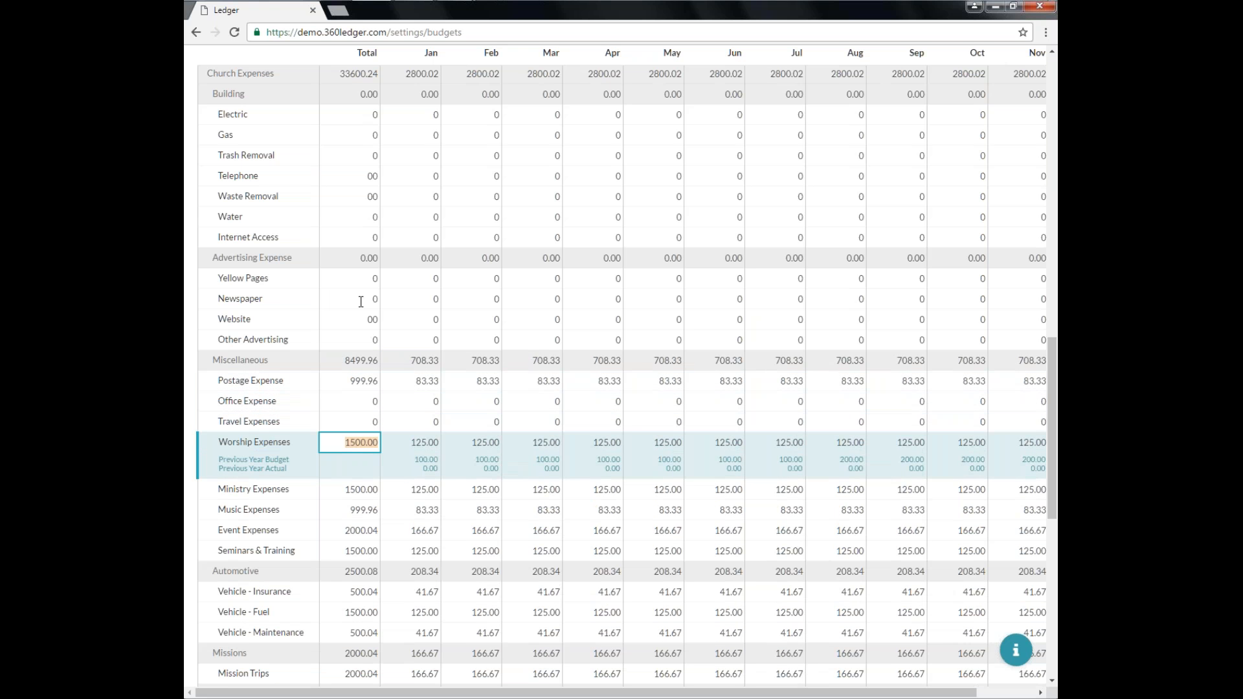
{"action": "key", "text": "Up"}
{"action": "key", "text": "Up"}
{"action": "key", "text": "Up"}
Set the Worship, Ministry, Music, Event Expenses and Seminars & Training budget totals to 0.
{"action": "type", "text": "0"}
{"action": "key", "text": "Return"}
{"action": "key", "text": "Return"}
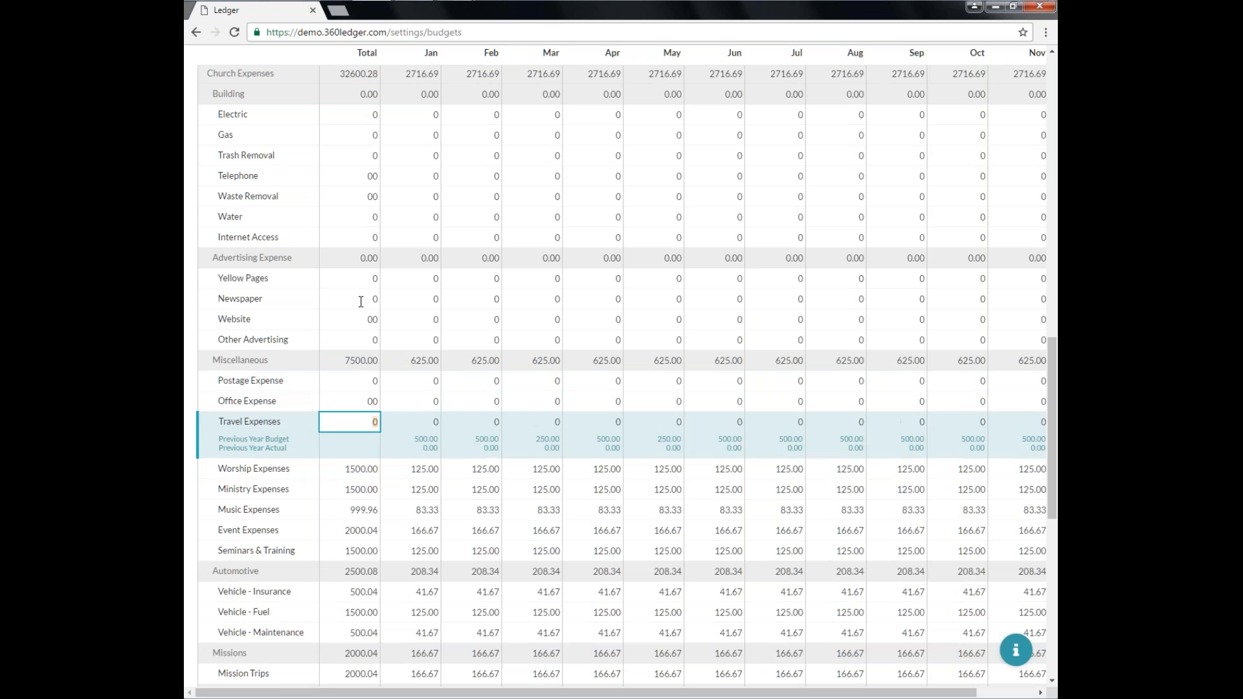
{"action": "key", "text": "Return"}
{"action": "type", "text": "0"}
{"action": "key", "text": "Return"}
{"action": "type", "text": "0"}
{"action": "key", "text": "Return"}
{"action": "type", "text": "0"}
{"action": "key", "text": "Return"}
Set the three Vehicle accounts and Mission Trips budget totals to 0.
{"action": "type", "text": "0"}
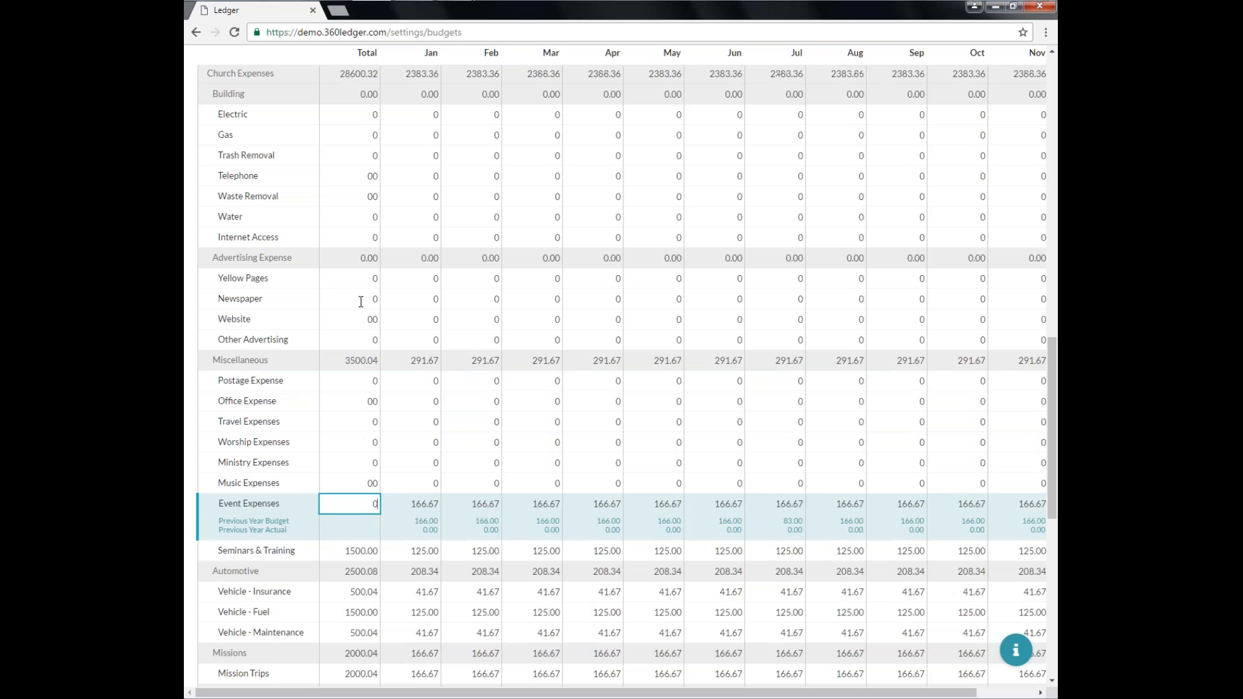
{"action": "key", "text": "Return"}
{"action": "type", "text": "0"}
{"action": "key", "text": "Return"}
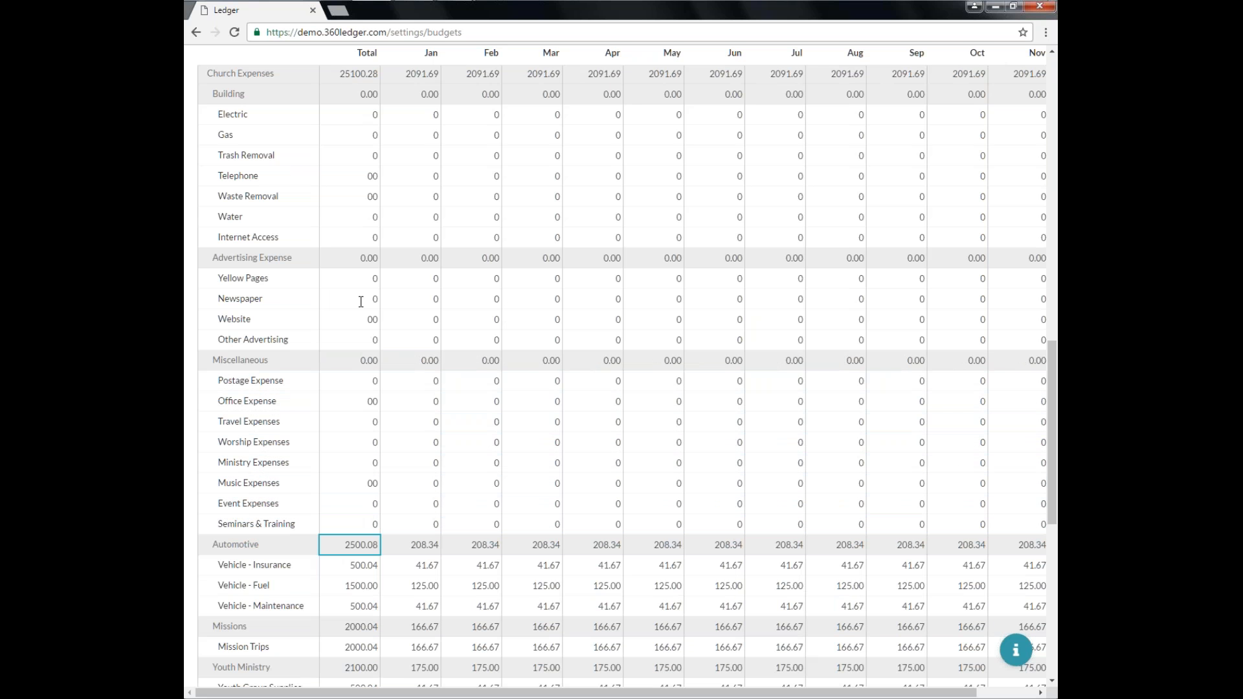
{"action": "key", "text": "Return"}
{"action": "type", "text": "0"}
{"action": "key", "text": "Return"}
{"action": "type", "text": "0"}
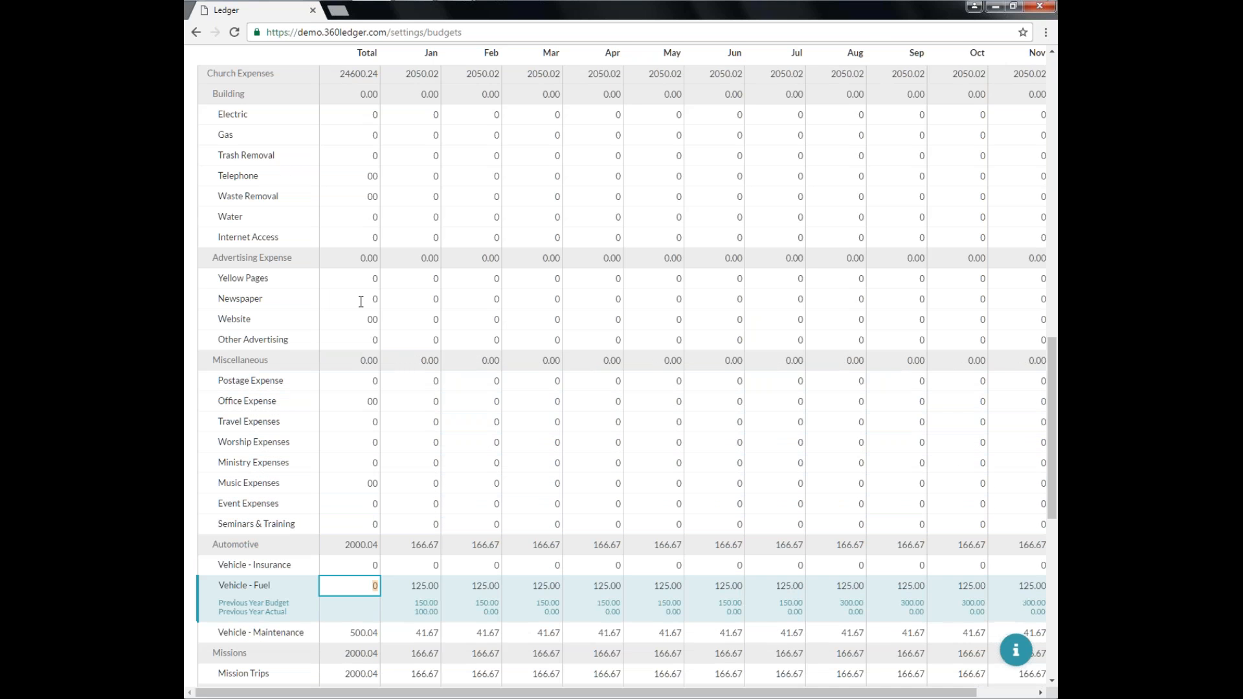
{"action": "key", "text": "Return"}
Set the three Youth Group accounts and Building Maintenance budget totals to 0.
{"action": "type", "text": "0"}
{"action": "key", "text": "Return"}
{"action": "key", "text": "Return"}
{"action": "type", "text": "0"}
{"action": "key", "text": "Return"}
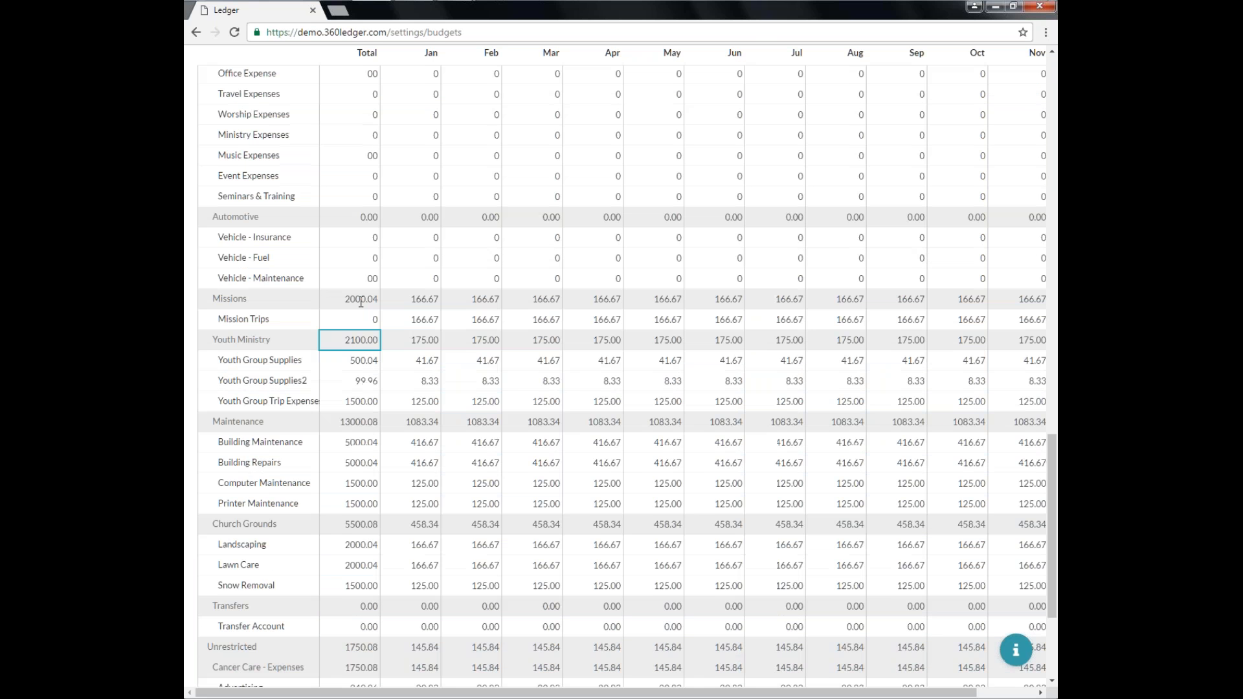
{"action": "key", "text": "Return"}
{"action": "type", "text": "0"}
{"action": "key", "text": "Return"}
{"action": "type", "text": "0"}
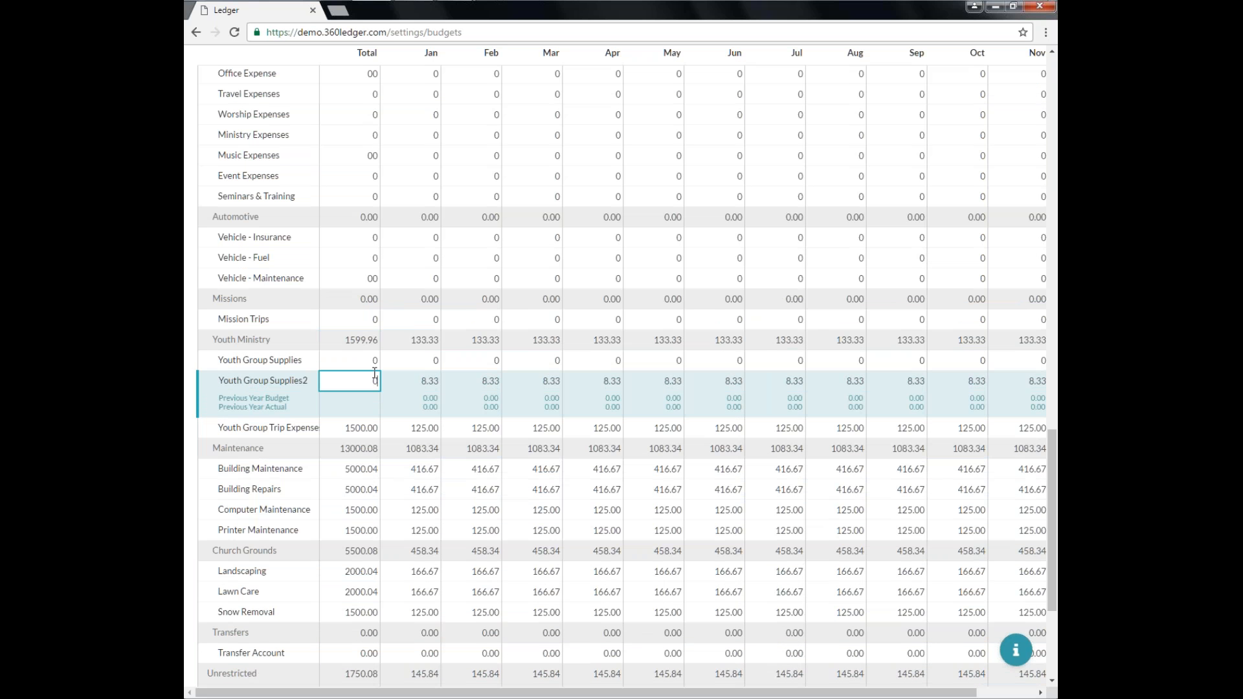
{"action": "key", "text": "Return"}
{"action": "type", "text": "0"}
Set the remaining Maintenance and Church Grounds account budget totals to 0.
{"action": "key", "text": "Return"}
{"action": "key", "text": "Return"}
{"action": "type", "text": "0"}
{"action": "key", "text": "Return"}
{"action": "type", "text": "0"}
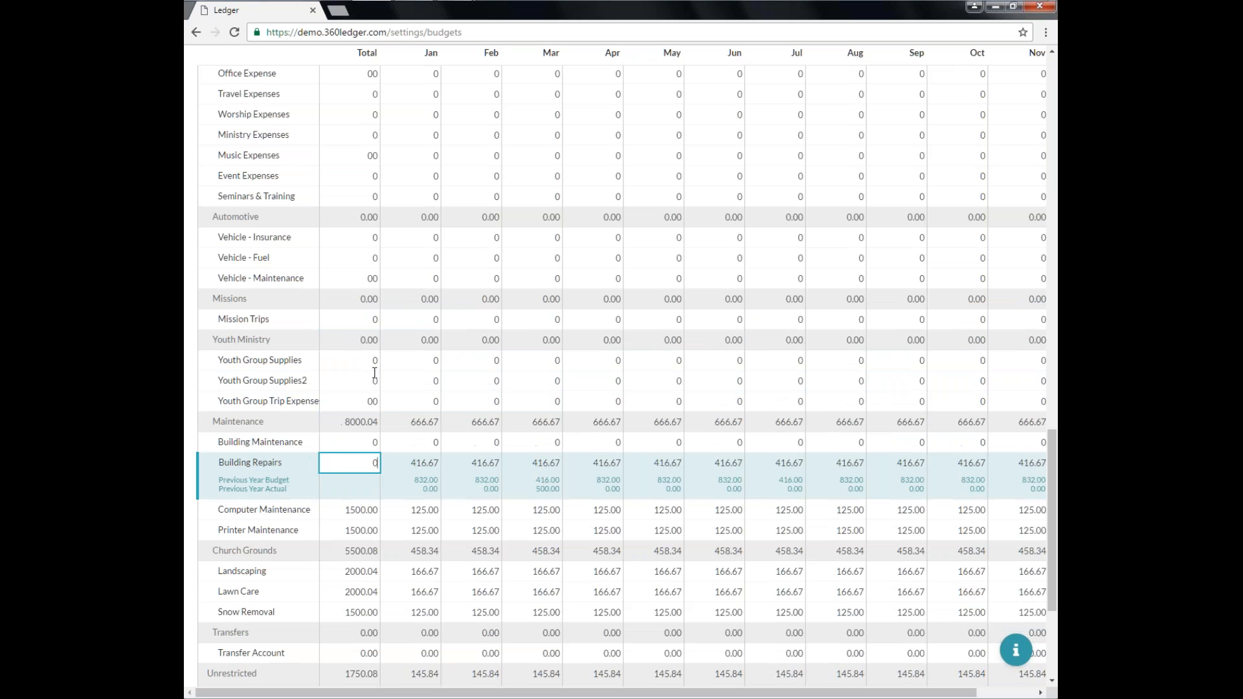
{"action": "key", "text": "Return"}
{"action": "type", "text": "0"}
{"action": "key", "text": "Return"}
{"action": "type", "text": "0"}
{"action": "key", "text": "Return"}
{"action": "key", "text": "Return"}
{"action": "type", "text": "0"}
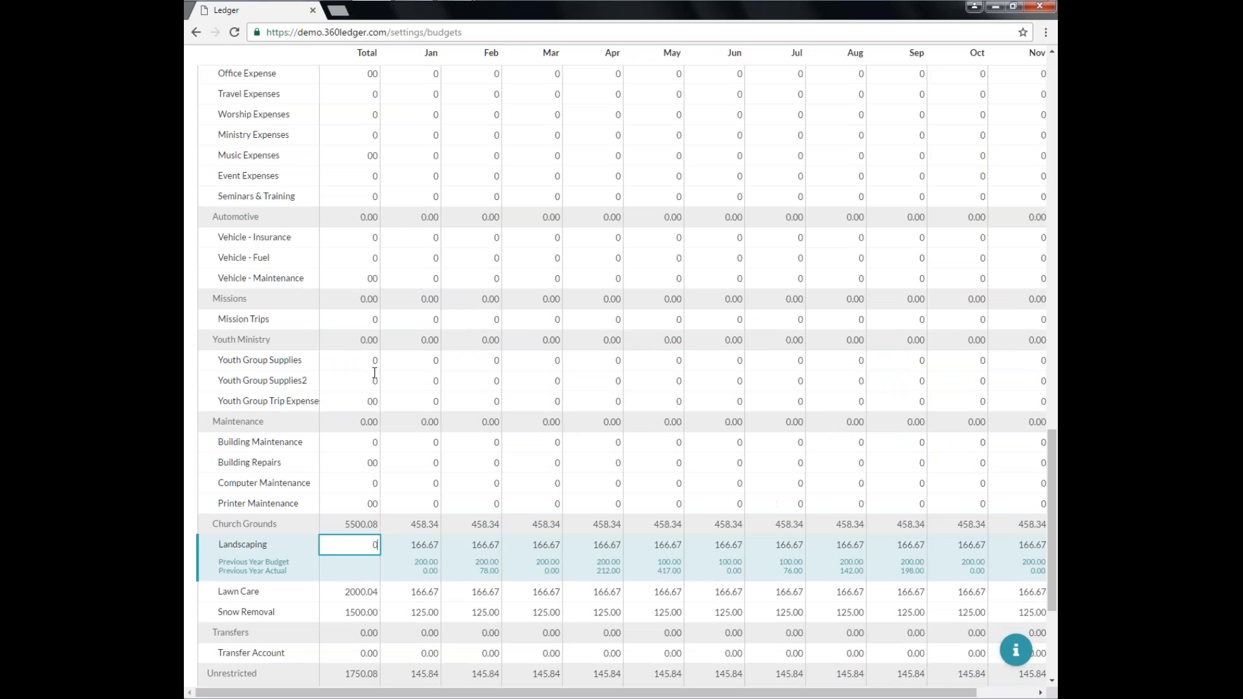
Set the Transfer Account, Advertising and Handouts budget totals to 0.
{"action": "key", "text": "Return"}
{"action": "type", "text": "0"}
{"action": "key", "text": "Return"}
{"action": "type", "text": "0"}
{"action": "key", "text": "Return"}
{"action": "key", "text": "Return"}
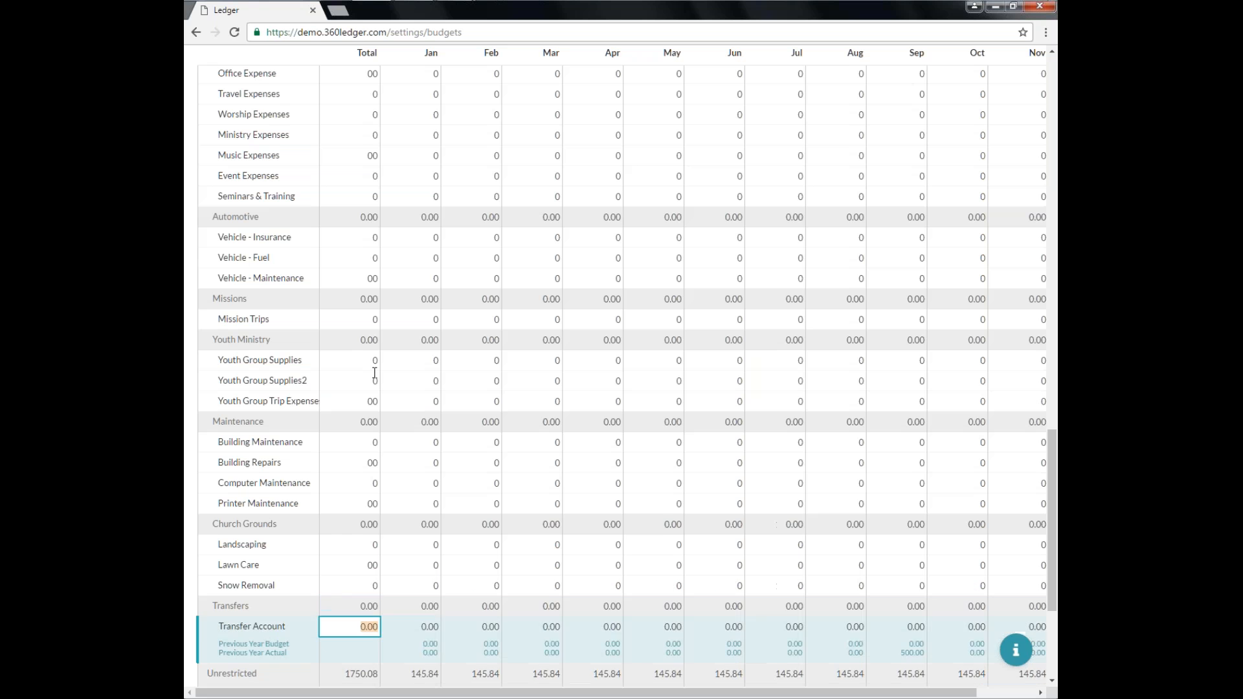
{"action": "type", "text": "0"}
{"action": "key", "text": "Return"}
{"action": "key", "text": "Return"}
{"action": "key", "text": "Return"}
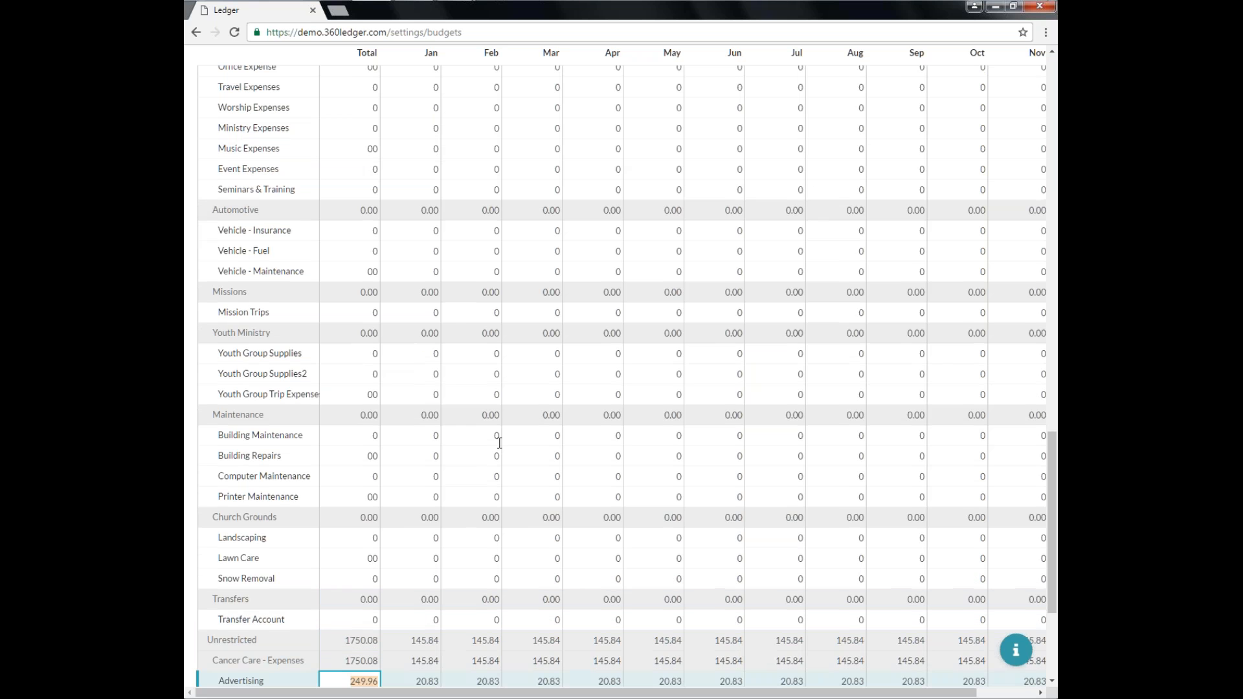
{"action": "scroll", "coordinate": [509, 435], "scroll_direction": "down", "scroll_amount": 3}
{"action": "type", "text": "0"}
Set the Refreshments, Resources, Bank Fees and Scholarship Fund budget totals to 0.
{"action": "key", "text": "Return"}
{"action": "type", "text": "0"}
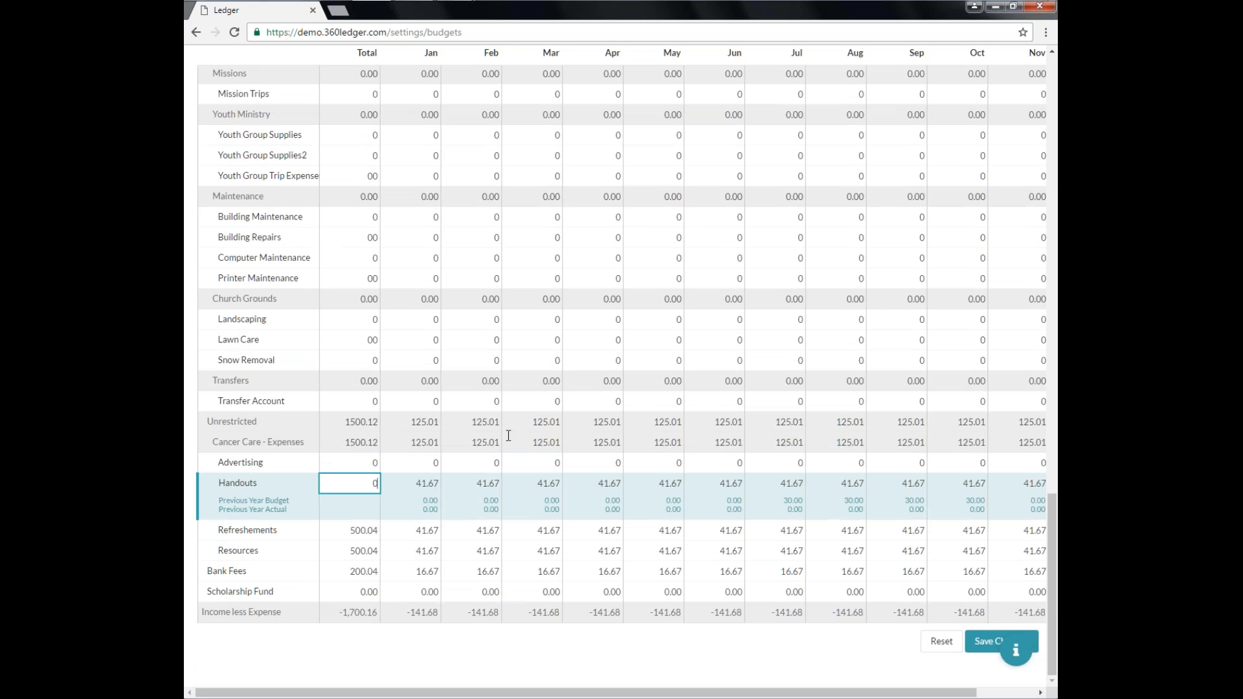
{"action": "key", "text": "Return"}
{"action": "type", "text": "0"}
{"action": "key", "text": "Return"}
{"action": "type", "text": "0"}
{"action": "key", "text": "Return"}
{"action": "type", "text": "0"}
{"action": "key", "text": "Return"}
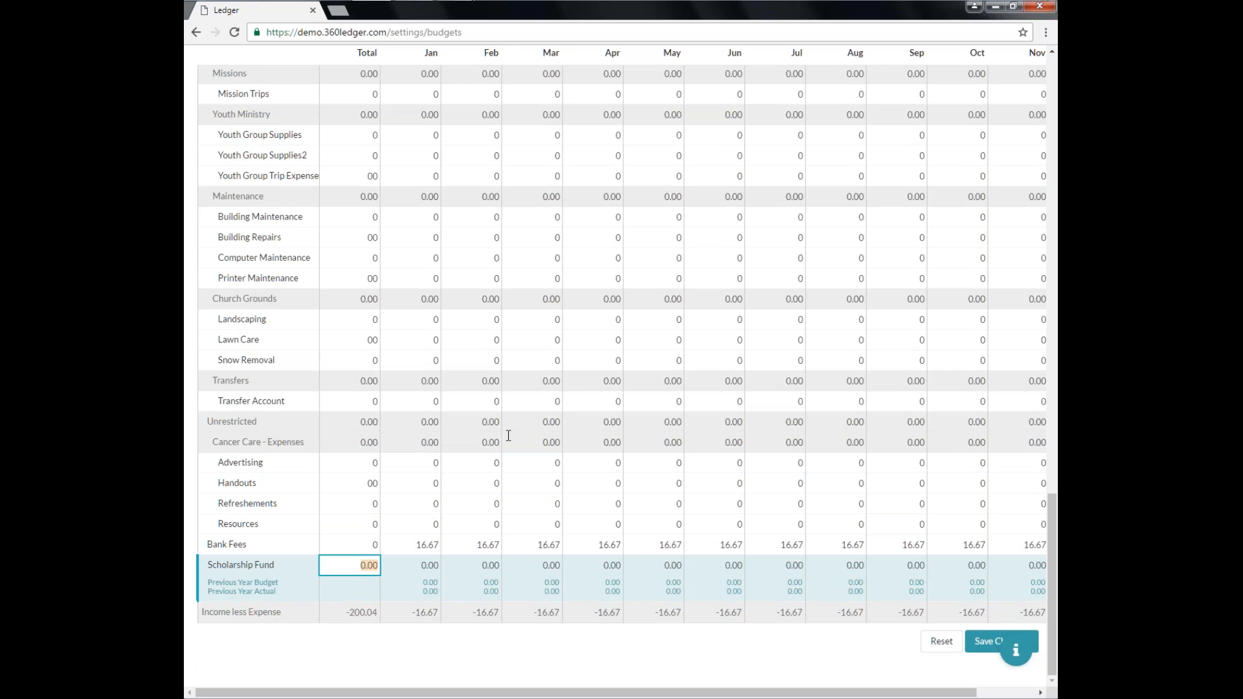
{"action": "type", "text": "00"}
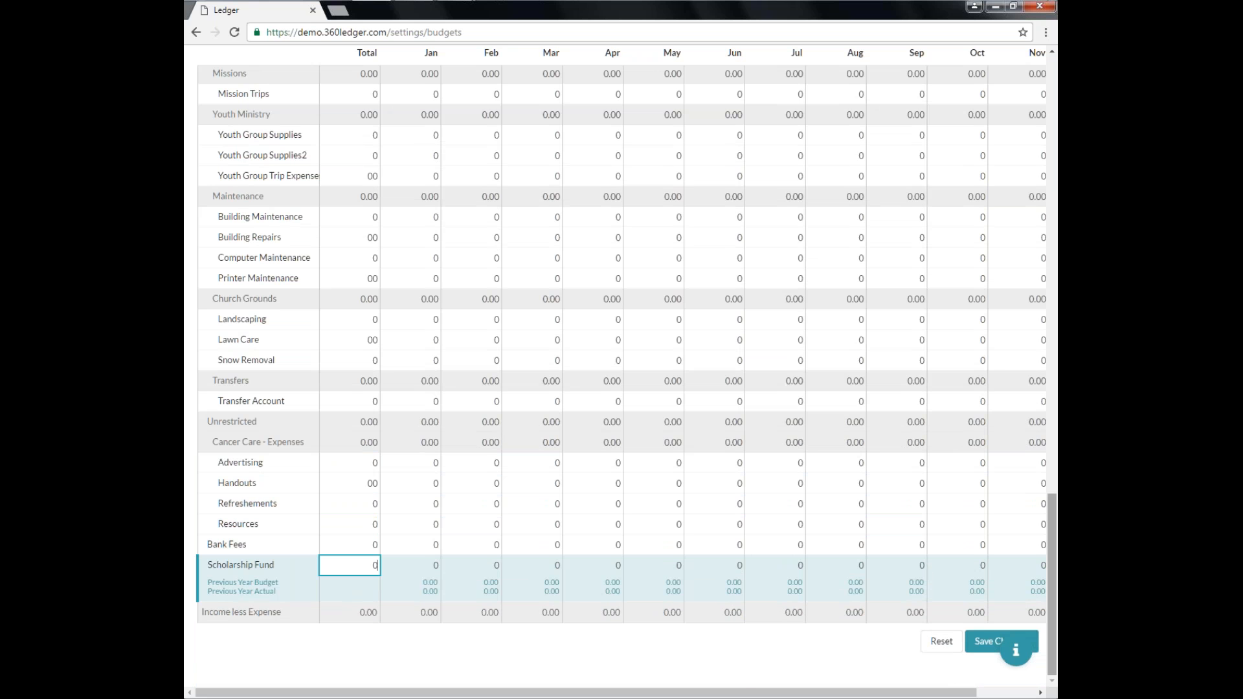
Save the budget changes.
{"action": "left_click_drag", "start_coordinate": [1053, 574], "coordinate": [1050, 135]}
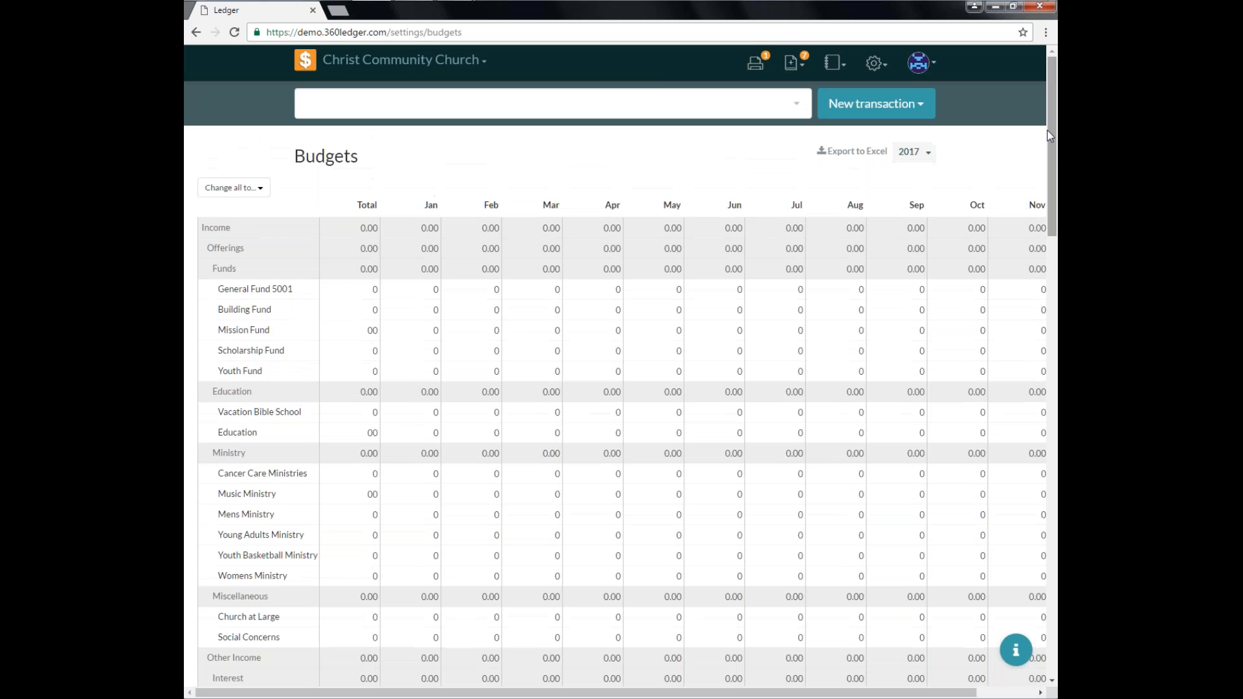
{"action": "left_click", "coordinate": [258, 191]}
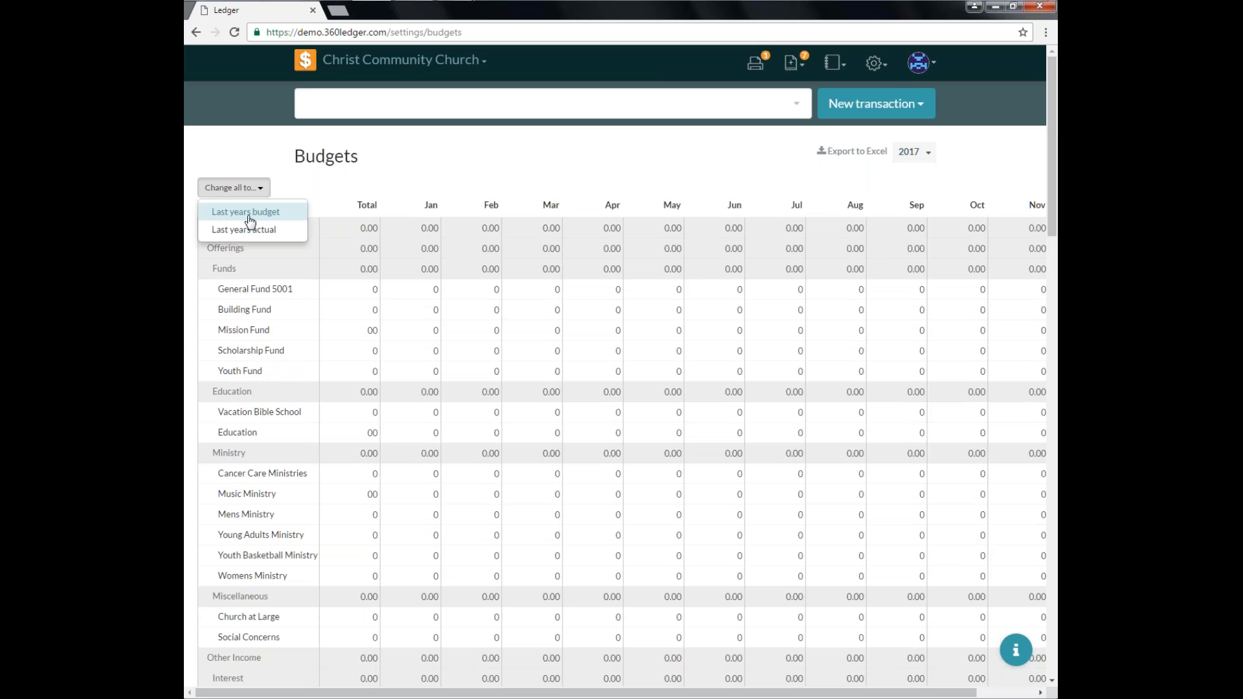
{"action": "scroll", "coordinate": [648, 544], "scroll_direction": "down", "scroll_amount": 20}
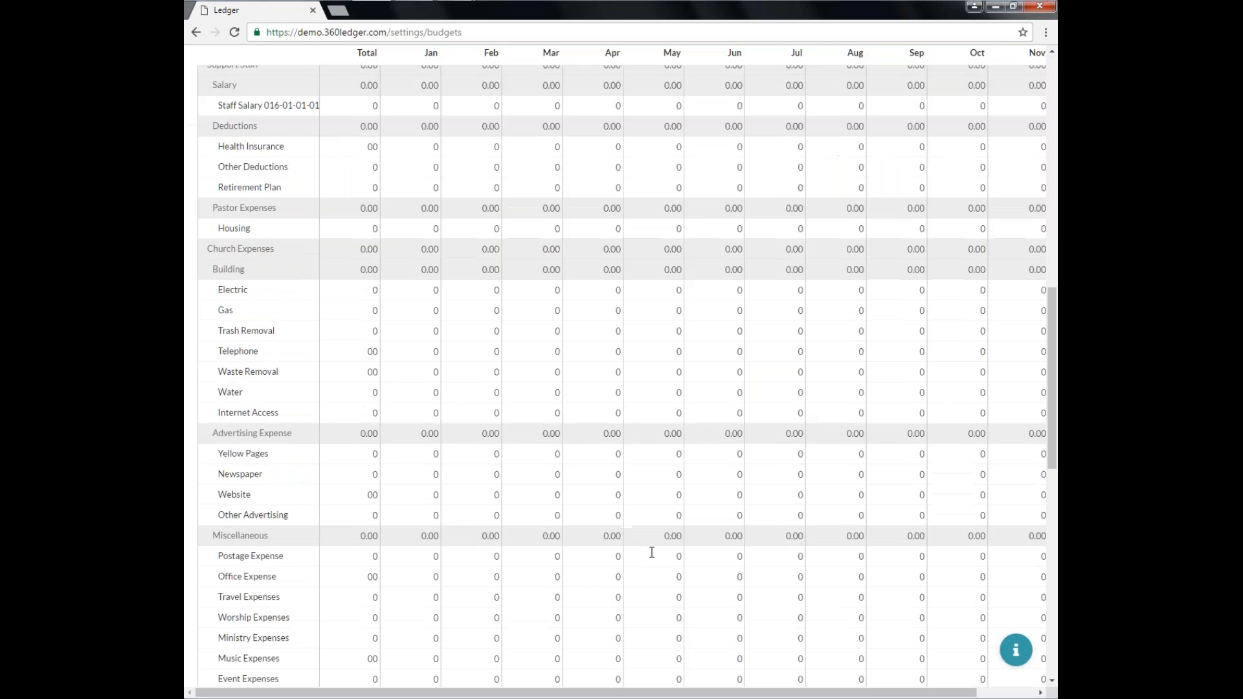
{"action": "left_click", "coordinate": [973, 644]}
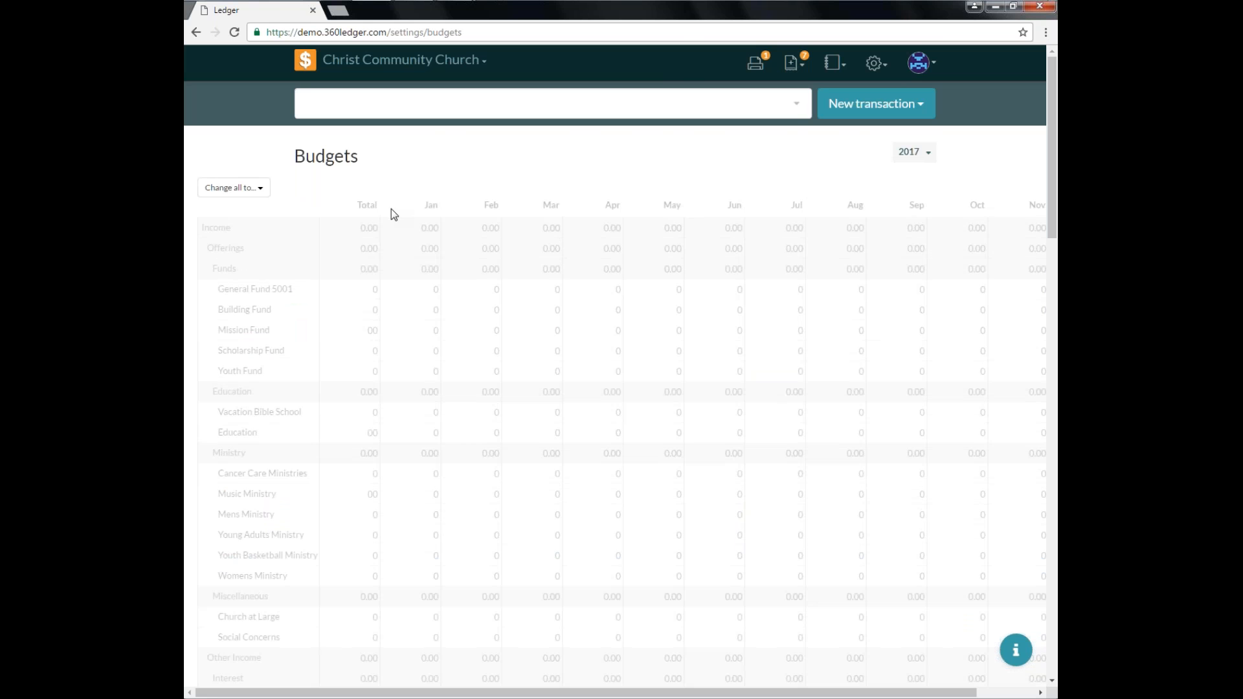
Change all budget amounts to last year's budget.
{"action": "left_click", "coordinate": [253, 194]}
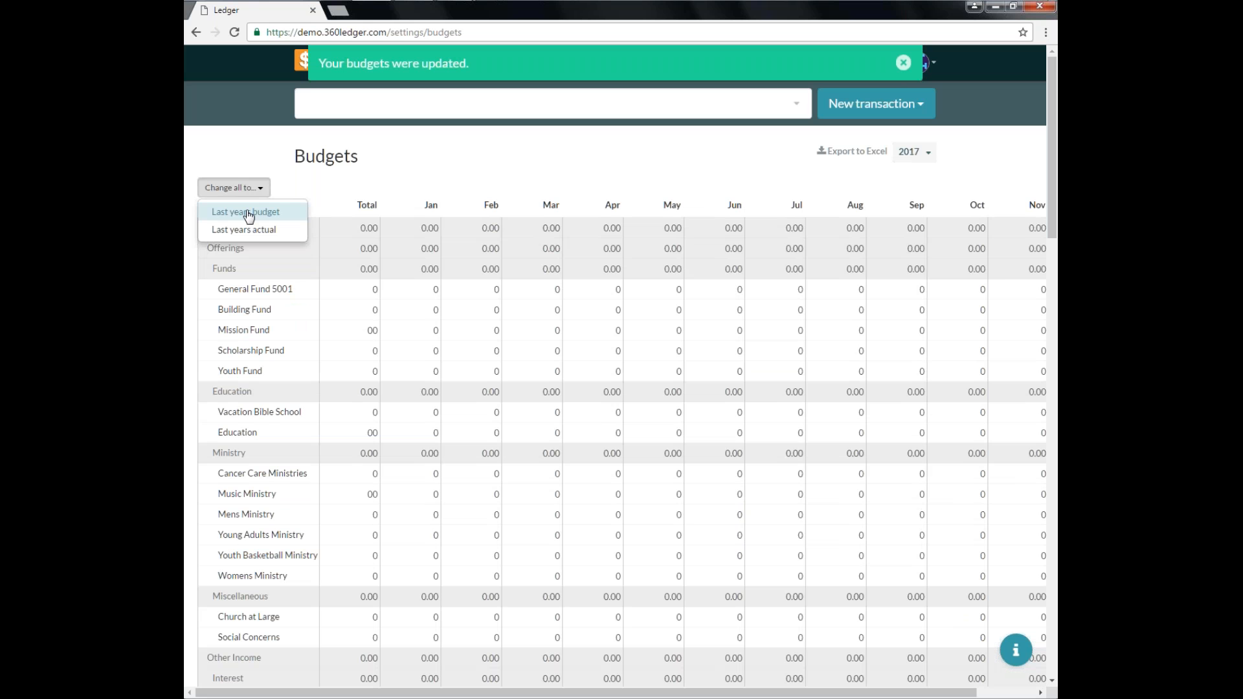
{"action": "left_click", "coordinate": [248, 214]}
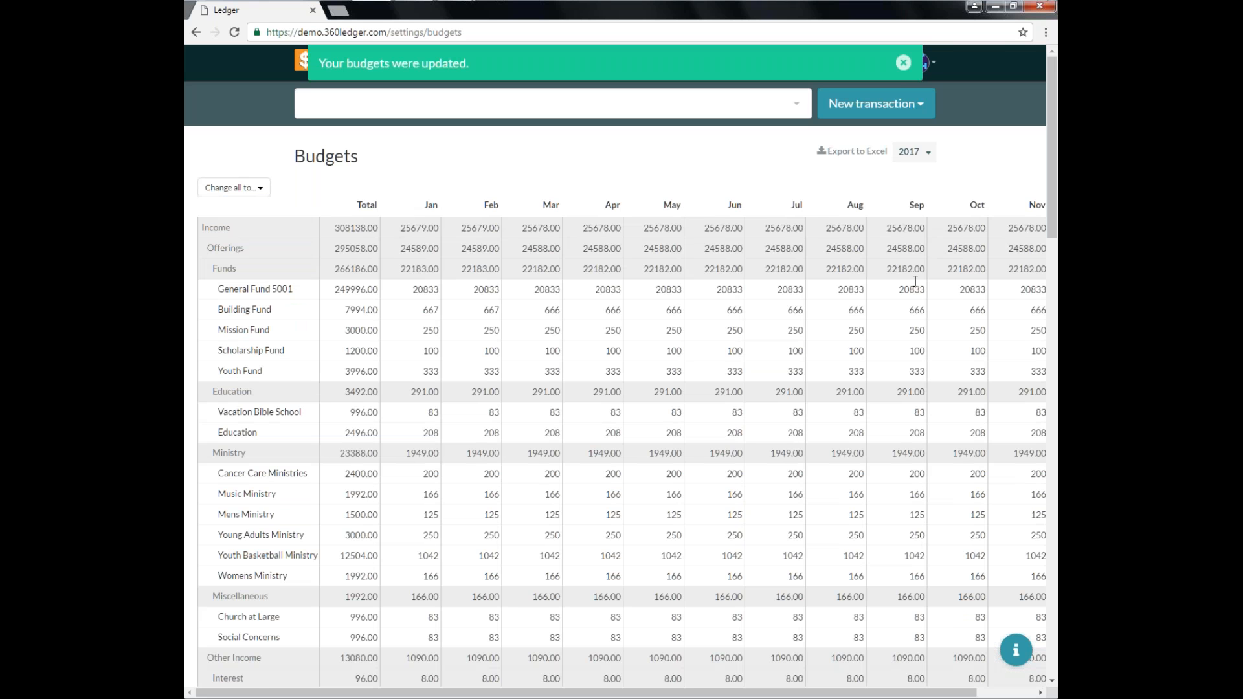
{"action": "left_click", "coordinate": [904, 63]}
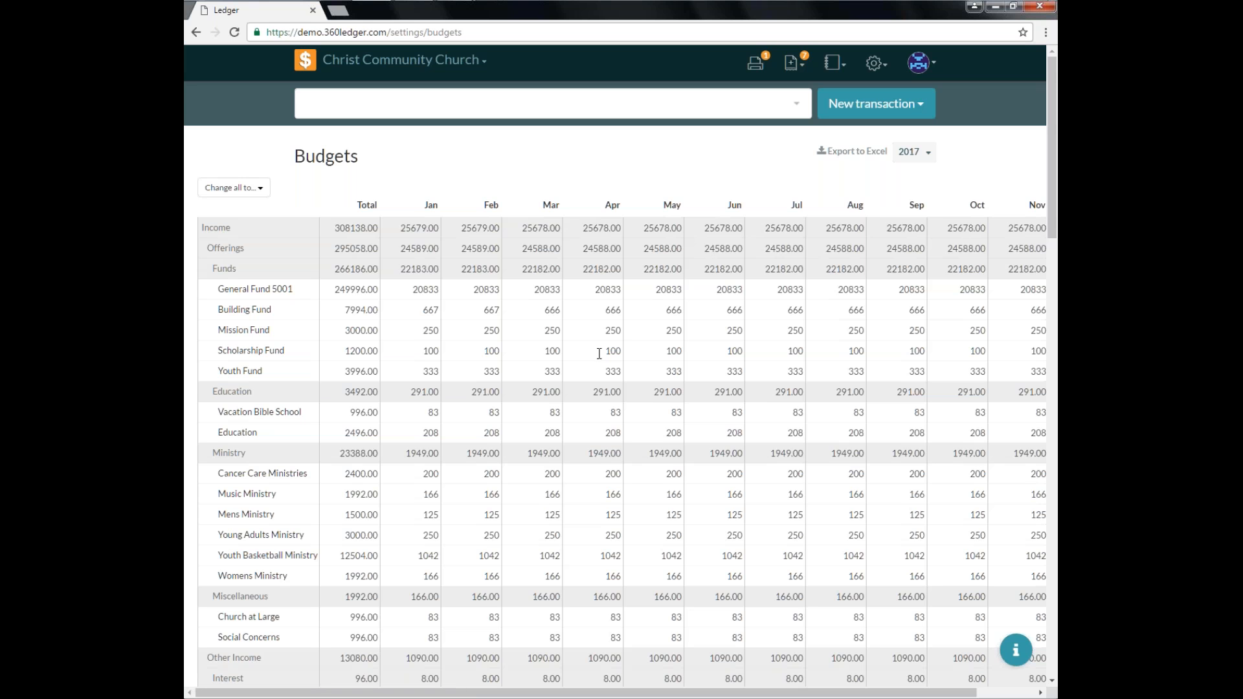
Change all budget amounts to last year's actual amounts.
{"action": "left_click", "coordinate": [254, 188]}
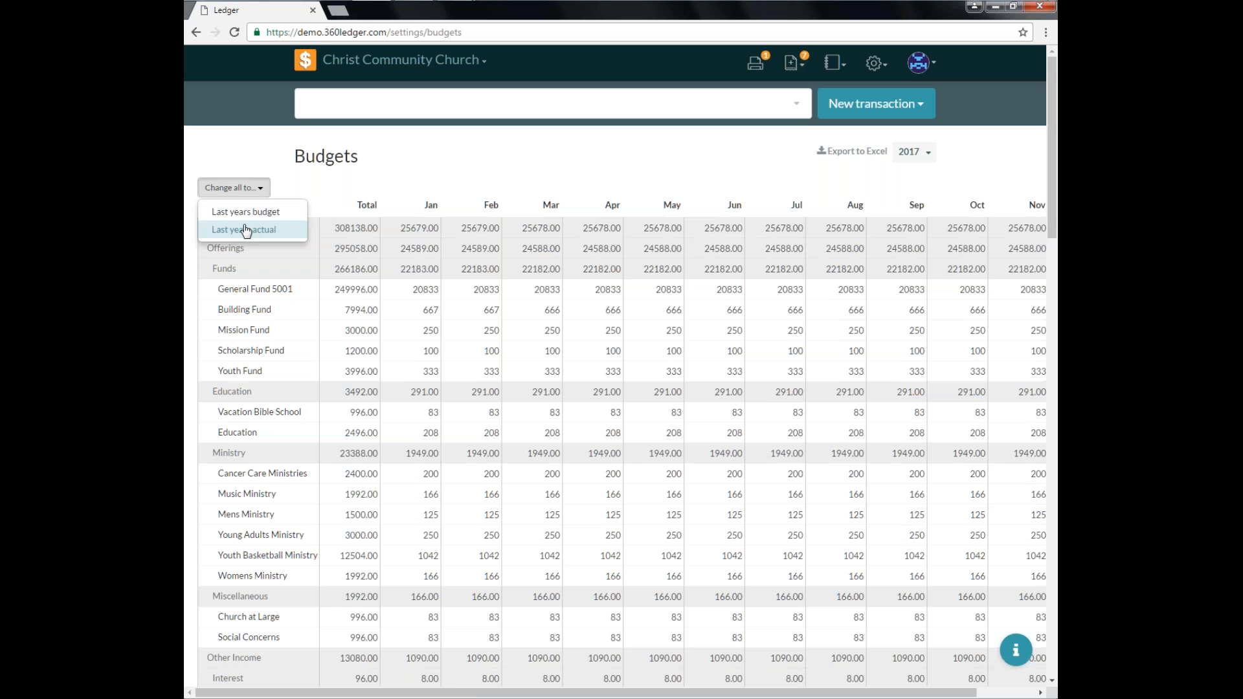
{"action": "left_click", "coordinate": [246, 229]}
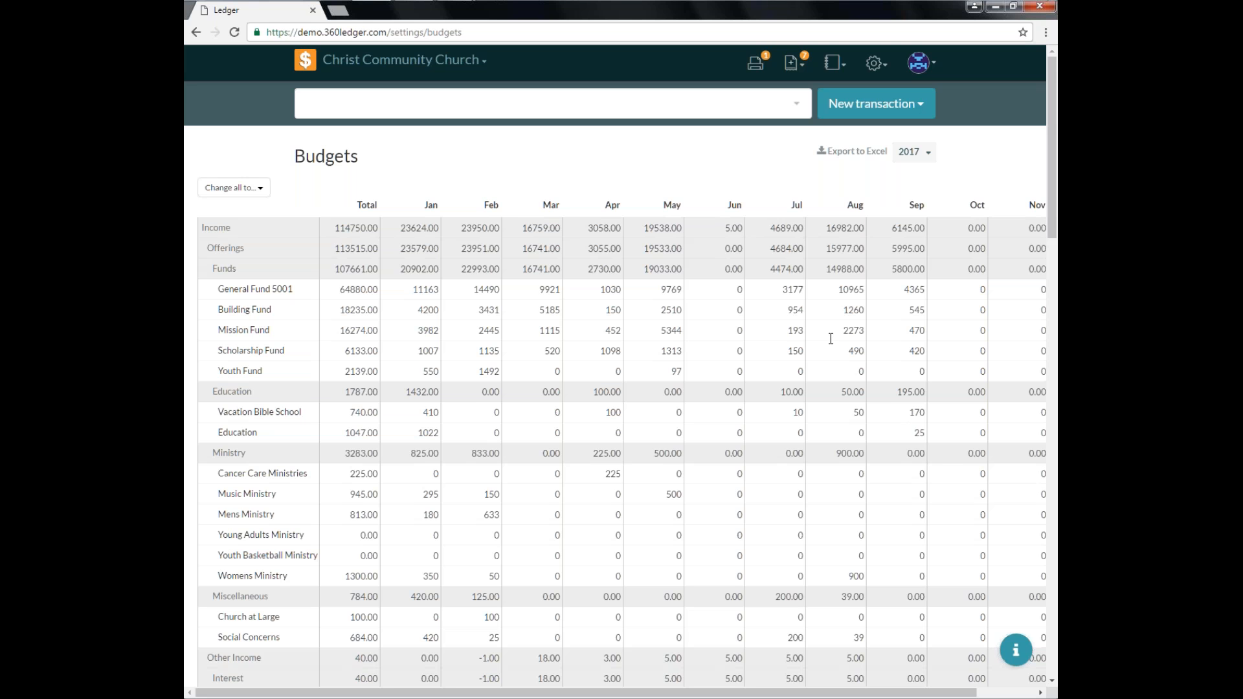
{"action": "left_click", "coordinate": [266, 188]}
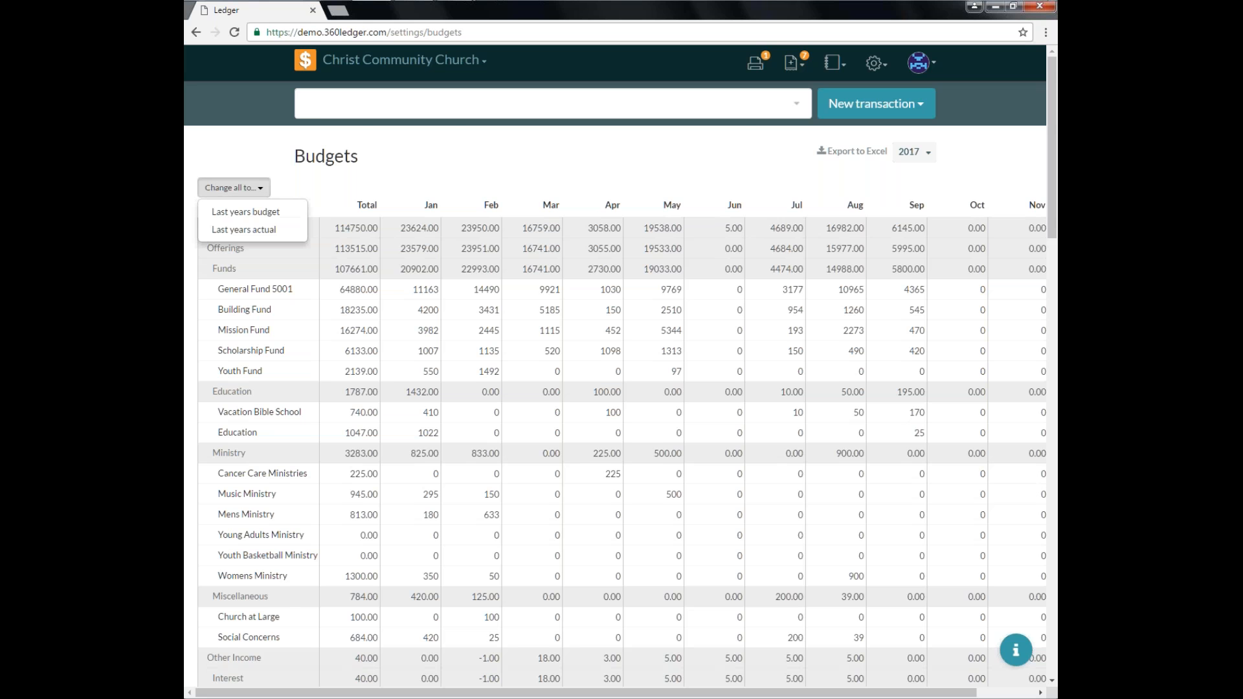
{"action": "left_click", "coordinate": [502, 182]}
Reset the unsaved budget changes.
{"action": "scroll", "coordinate": [503, 184], "scroll_direction": "down", "scroll_amount": 20}
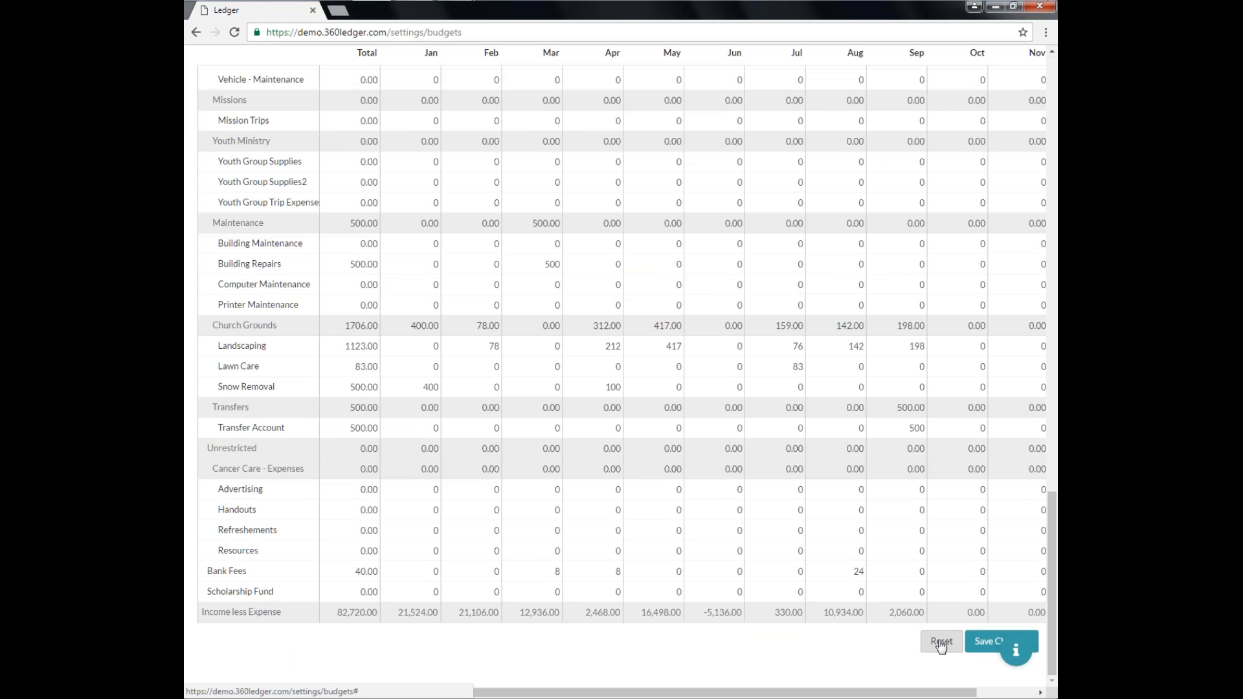
{"action": "left_click", "coordinate": [941, 642]}
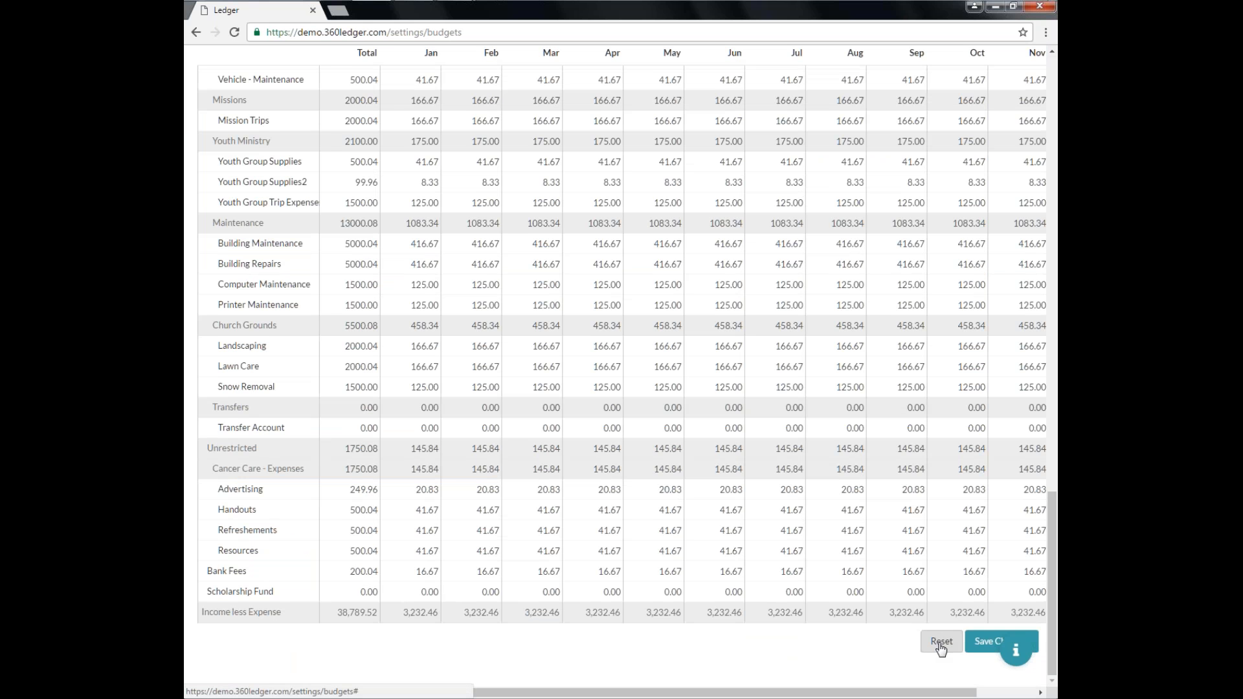
Fill the General Fund 5001 row with its previous-year budget, then previous-year actual amounts, and reload the page.
{"action": "scroll", "coordinate": [900, 593], "scroll_direction": "up", "scroll_amount": 20}
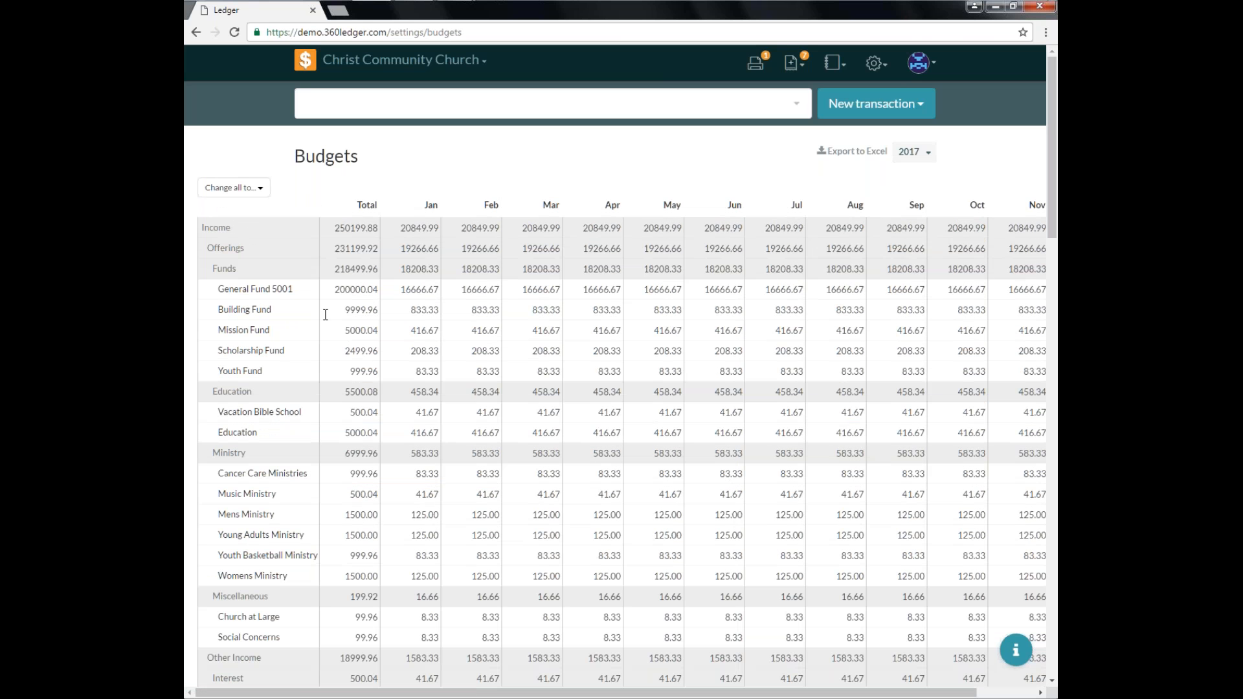
{"action": "left_click", "coordinate": [350, 294]}
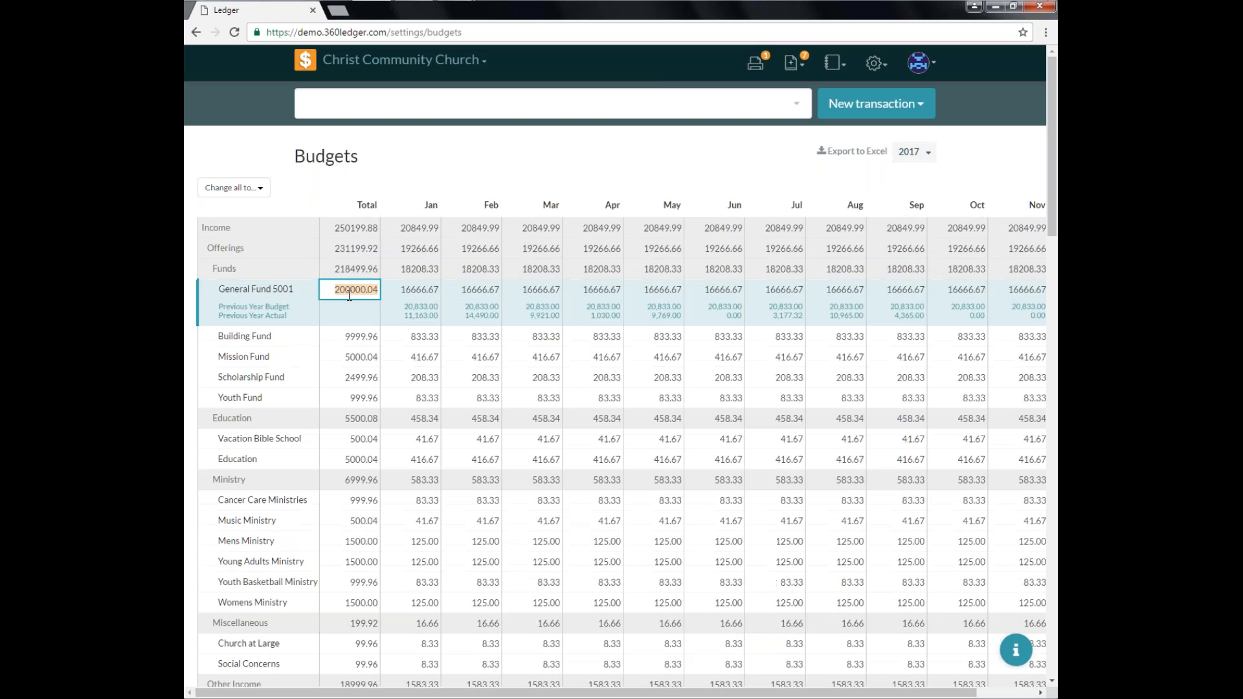
{"action": "left_click", "coordinate": [277, 309]}
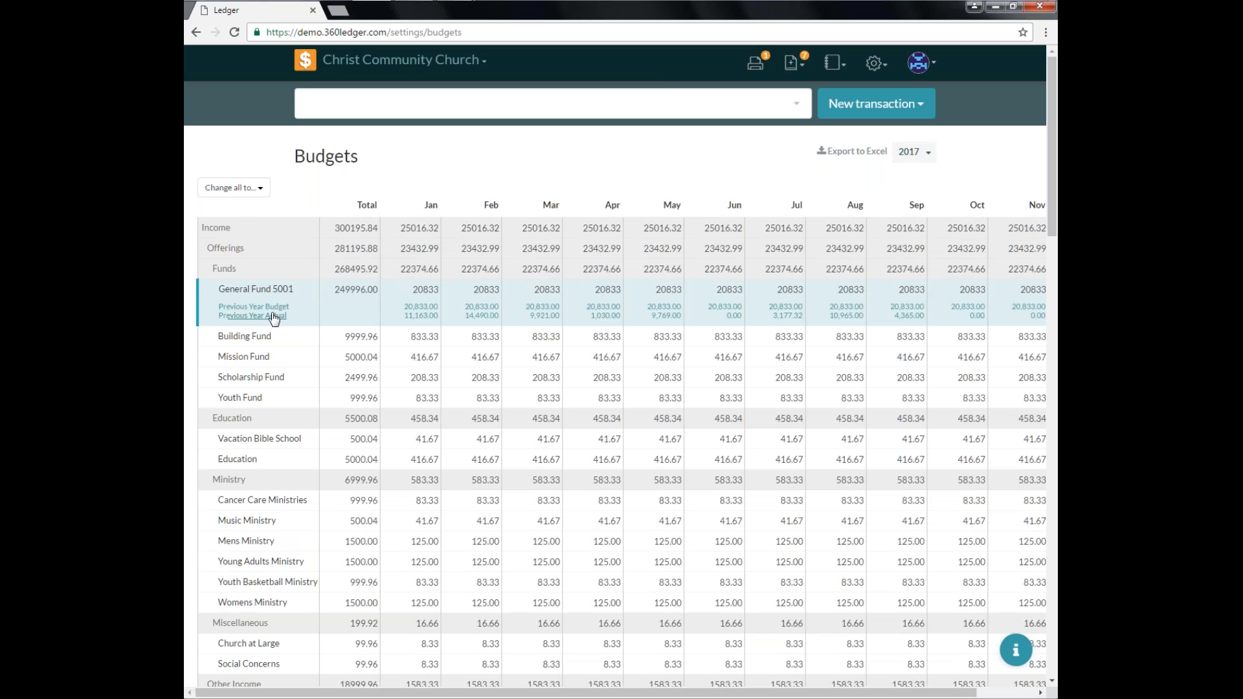
{"action": "left_click", "coordinate": [271, 317]}
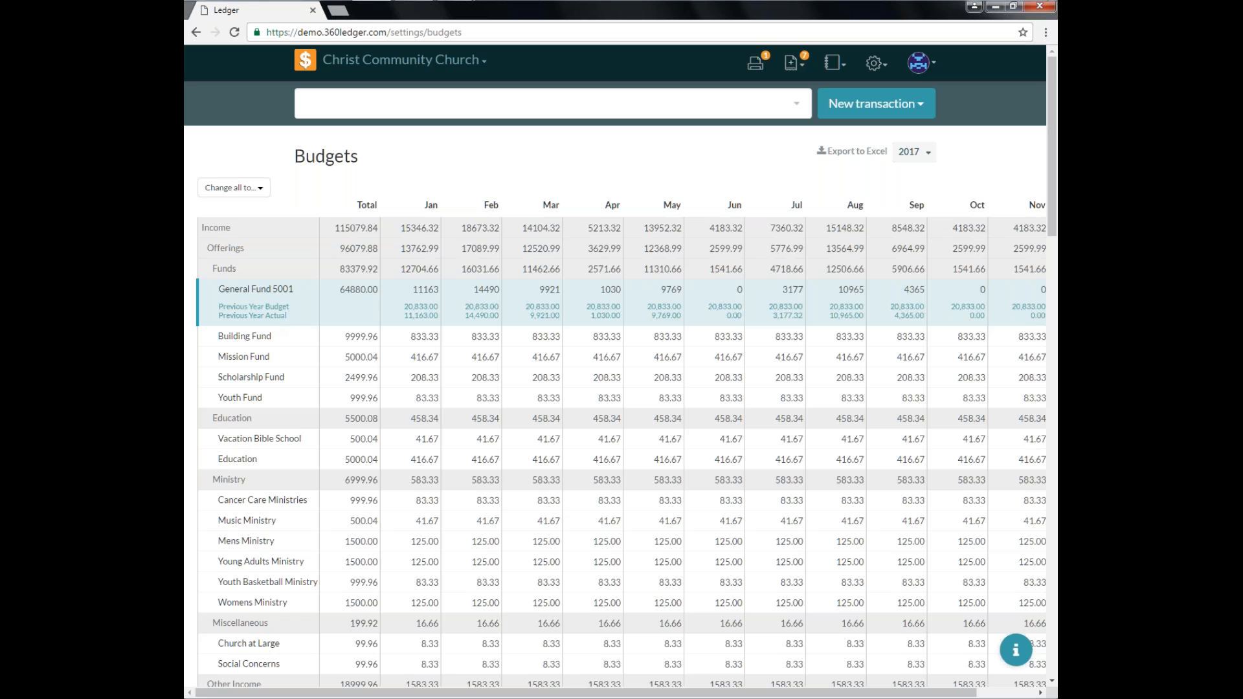
{"action": "left_click", "coordinate": [235, 33]}
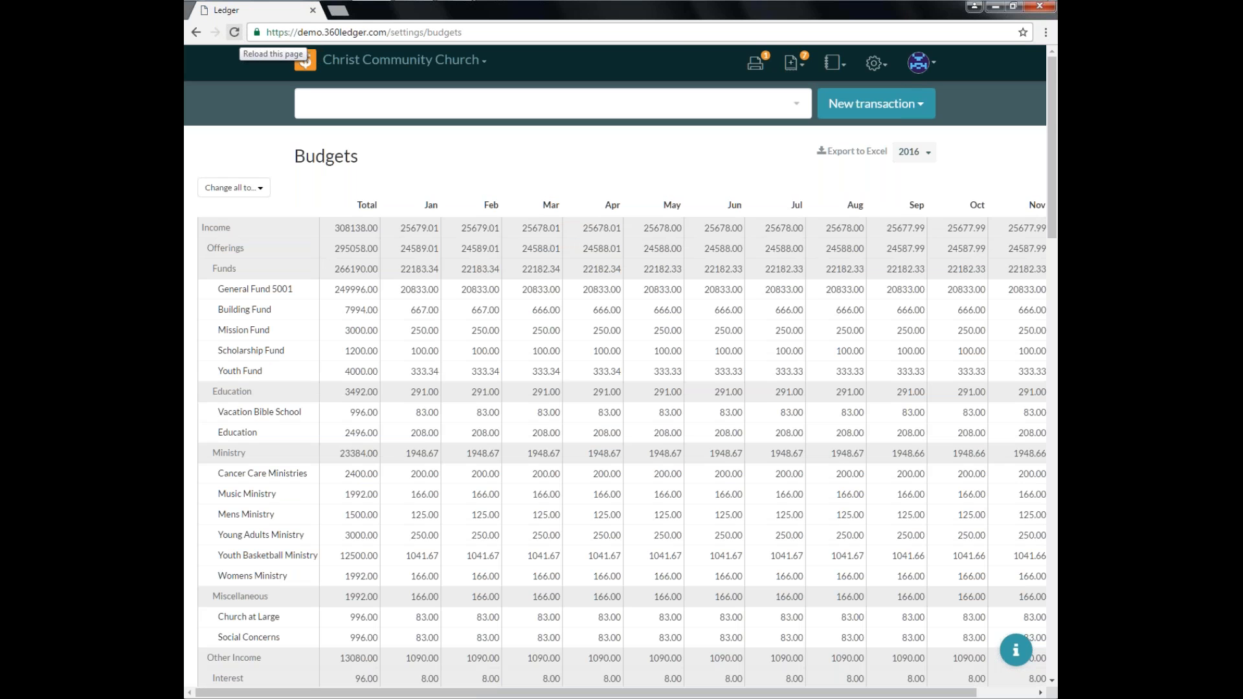
Switch the budget year to 2017.
{"action": "left_click", "coordinate": [914, 154]}
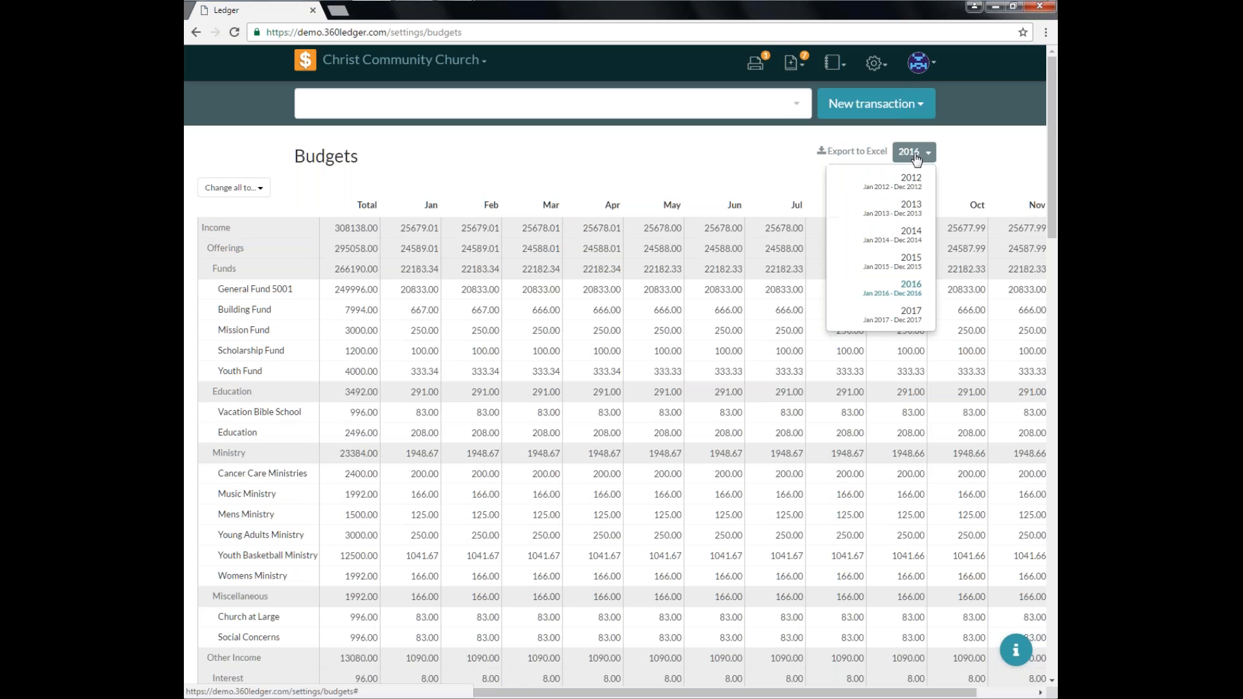
{"action": "left_click", "coordinate": [895, 317]}
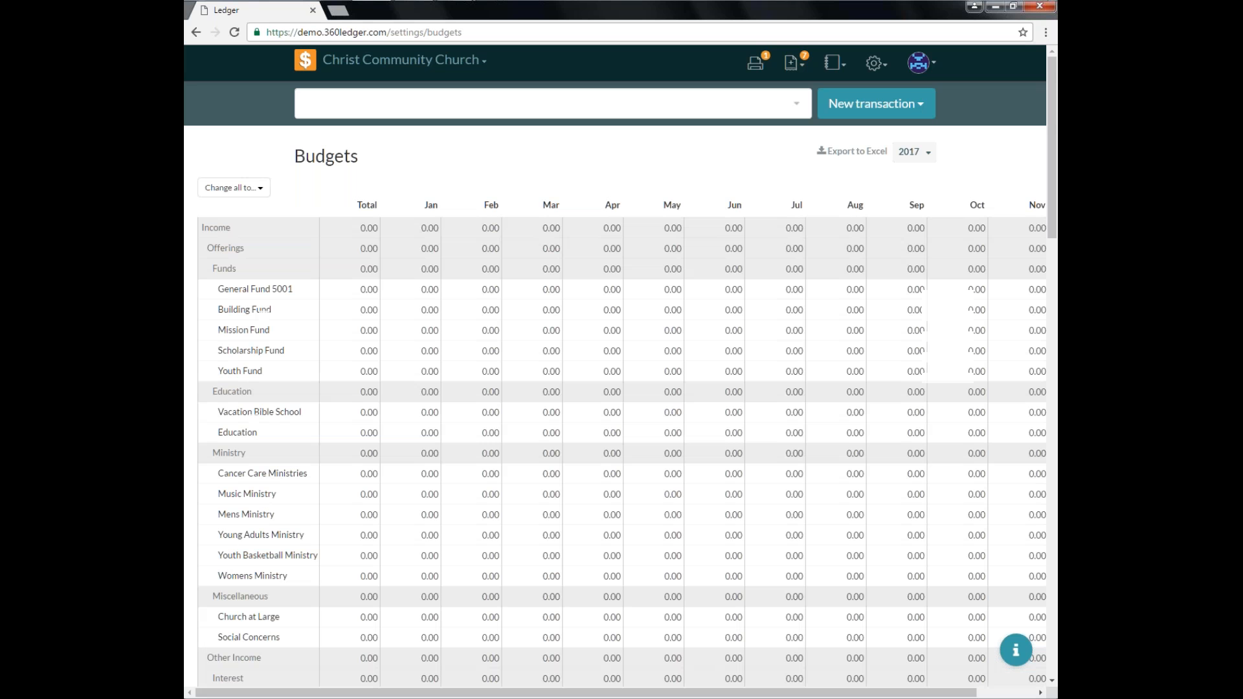
{"action": "left_click", "coordinate": [241, 188]}
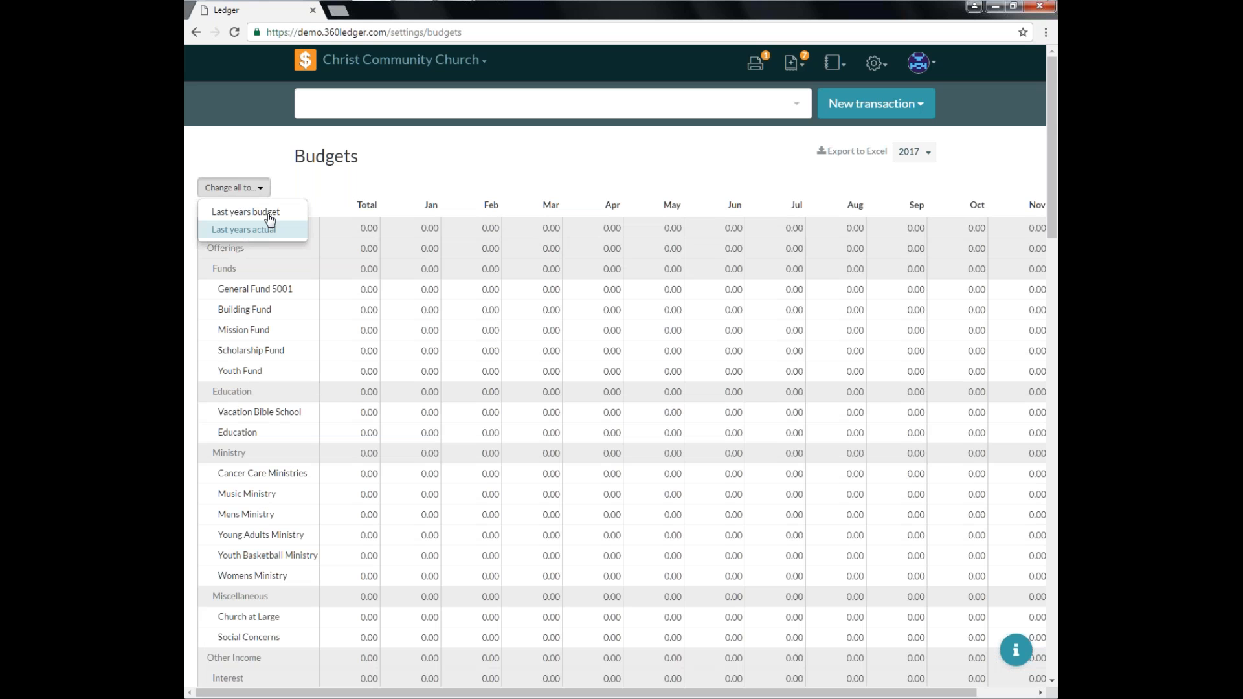
{"action": "left_click", "coordinate": [345, 182]}
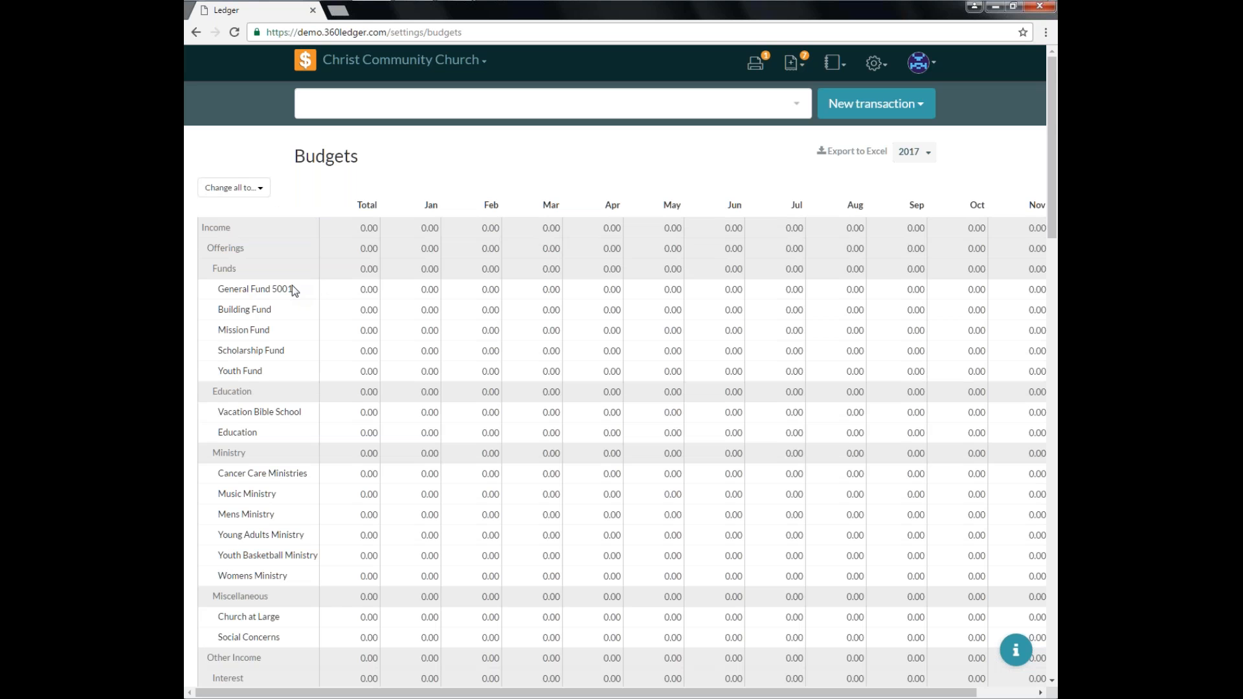
Set the General Fund 5001 total budget to 250000.
{"action": "left_click", "coordinate": [342, 287]}
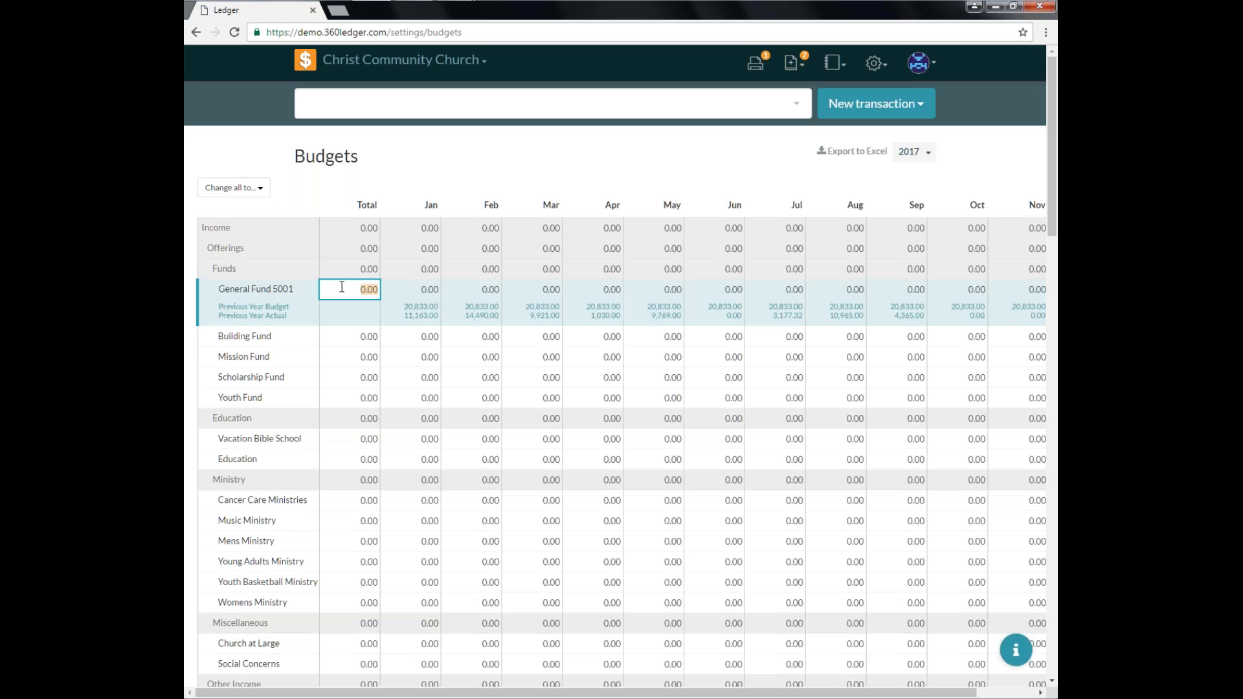
{"action": "type", "text": "250000"}
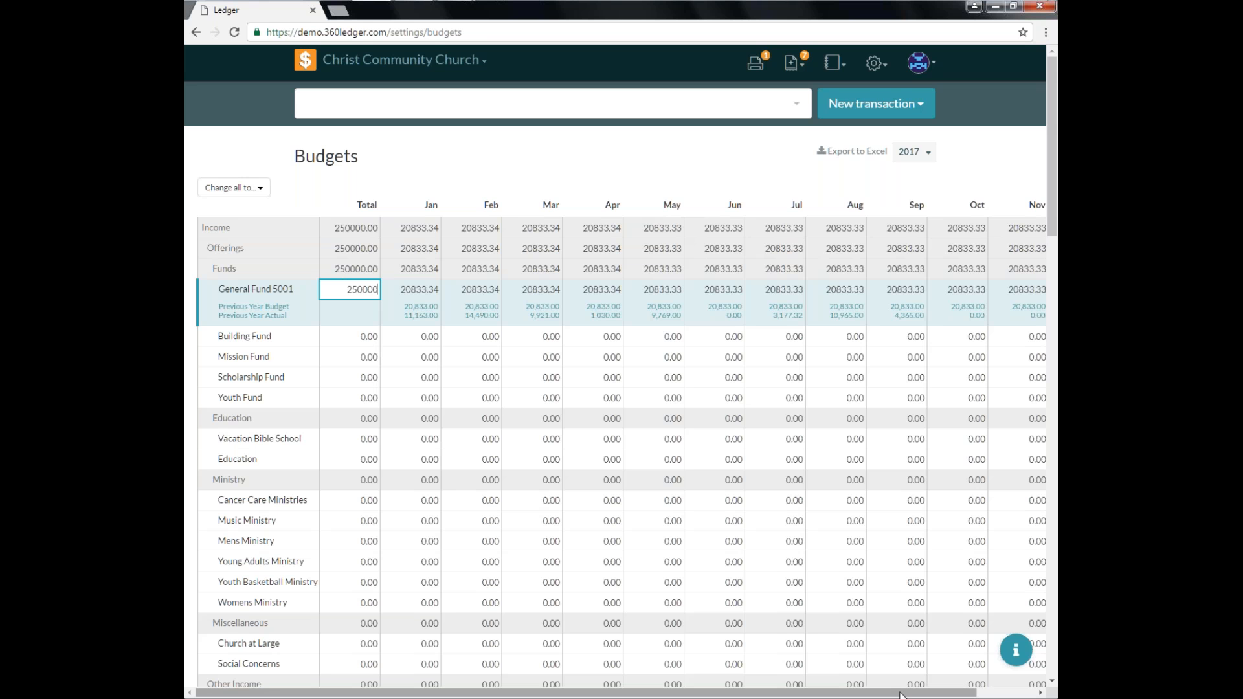
{"action": "left_click_drag", "start_coordinate": [900, 694], "coordinate": [555, 680]}
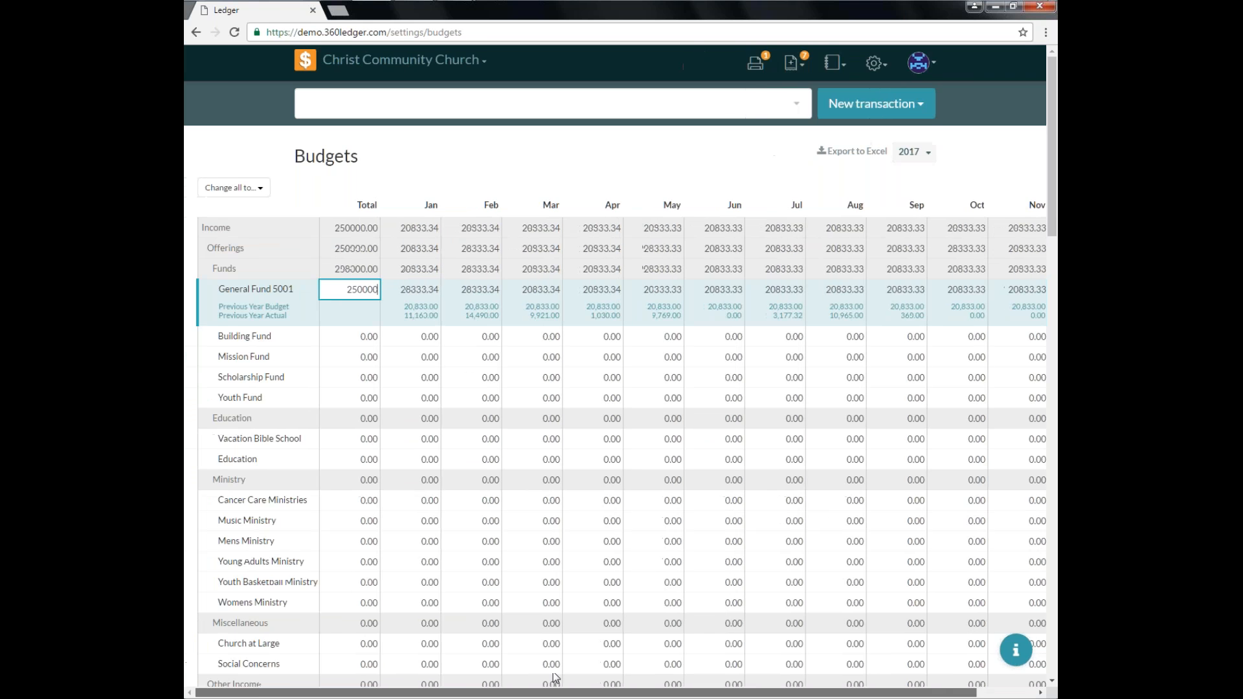
Enter 100 for every month from Jan through Dec in the Building Fund row.
{"action": "left_click", "coordinate": [351, 337]}
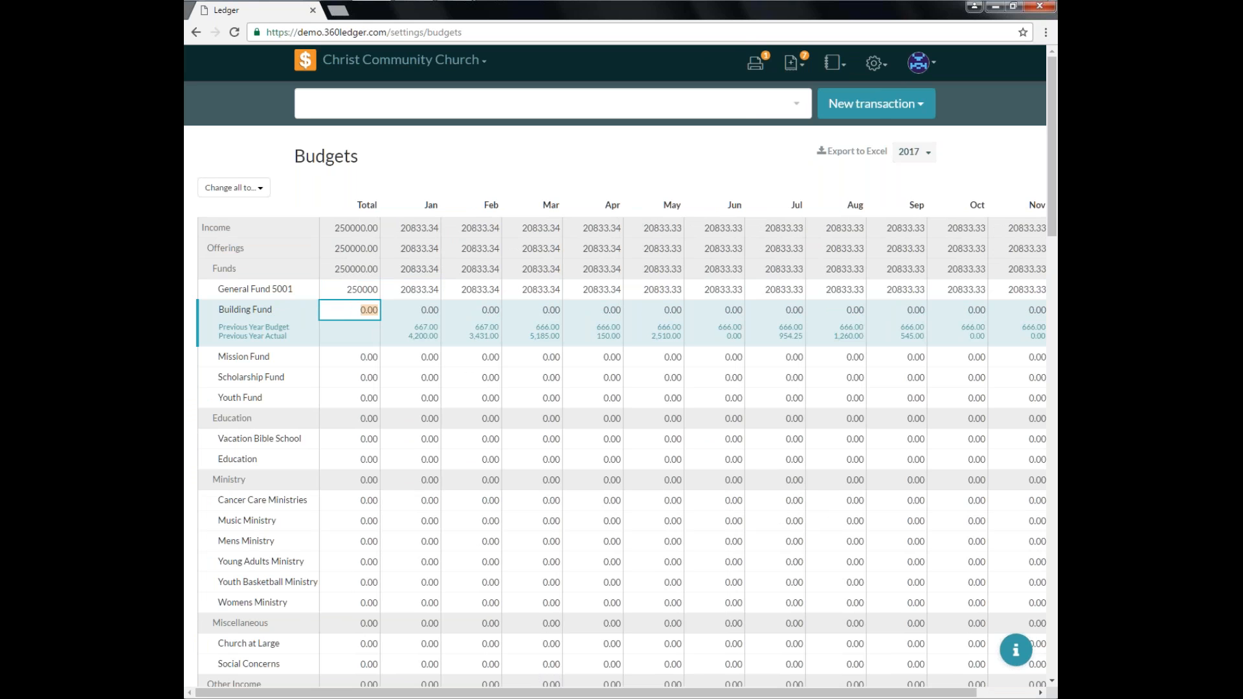
{"action": "key", "text": "Tab"}
{"action": "type", "text": "100"}
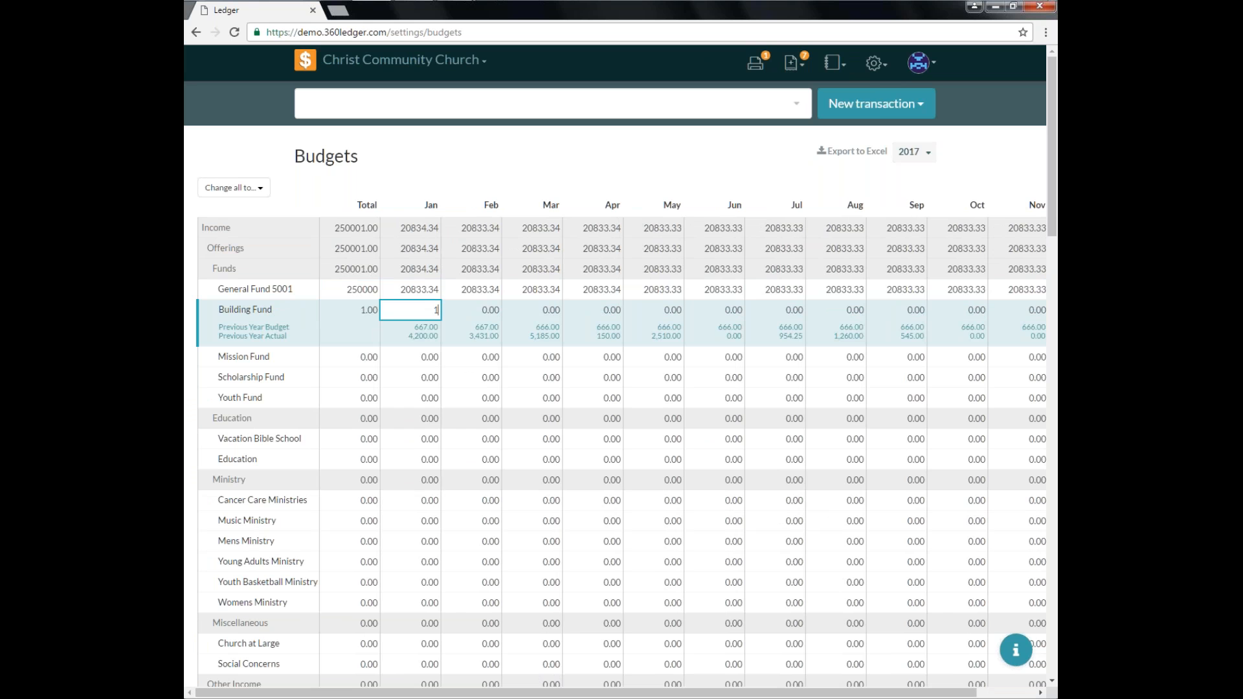
{"action": "key", "text": "Tab"}
{"action": "type", "text": "100"}
{"action": "key", "text": "Tab"}
{"action": "type", "text": "100"}
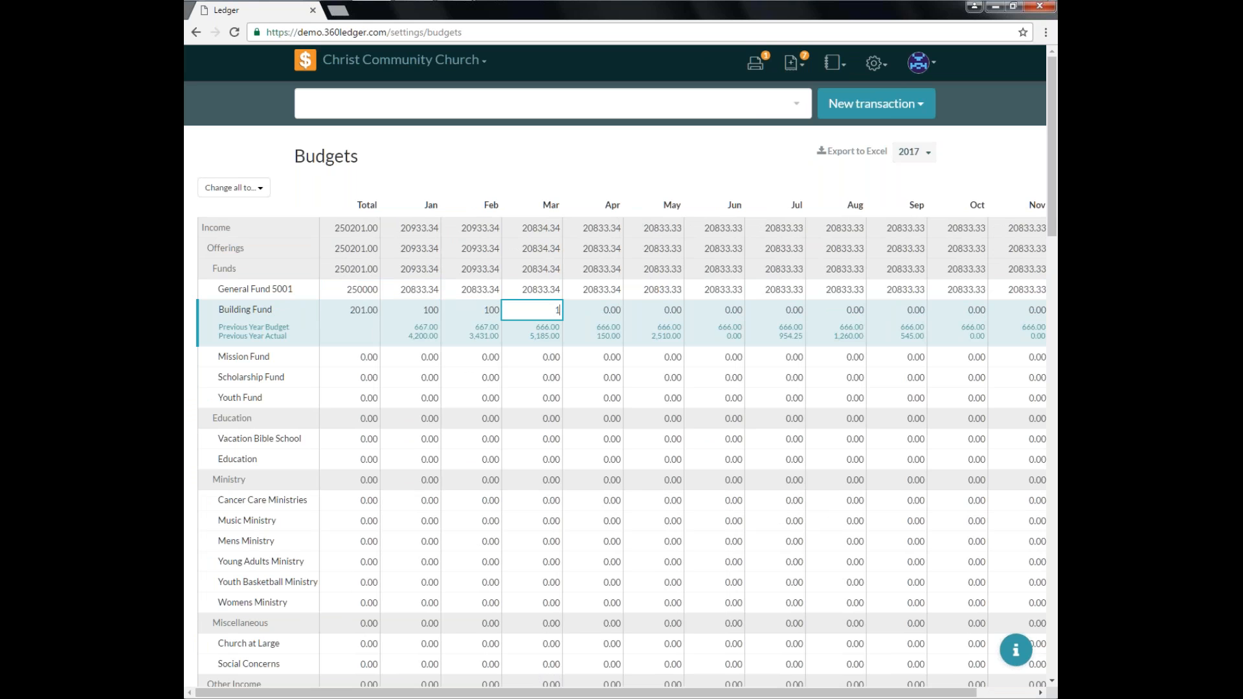
{"action": "key", "text": "Tab"}
{"action": "type", "text": "100"}
{"action": "key", "text": "Tab"}
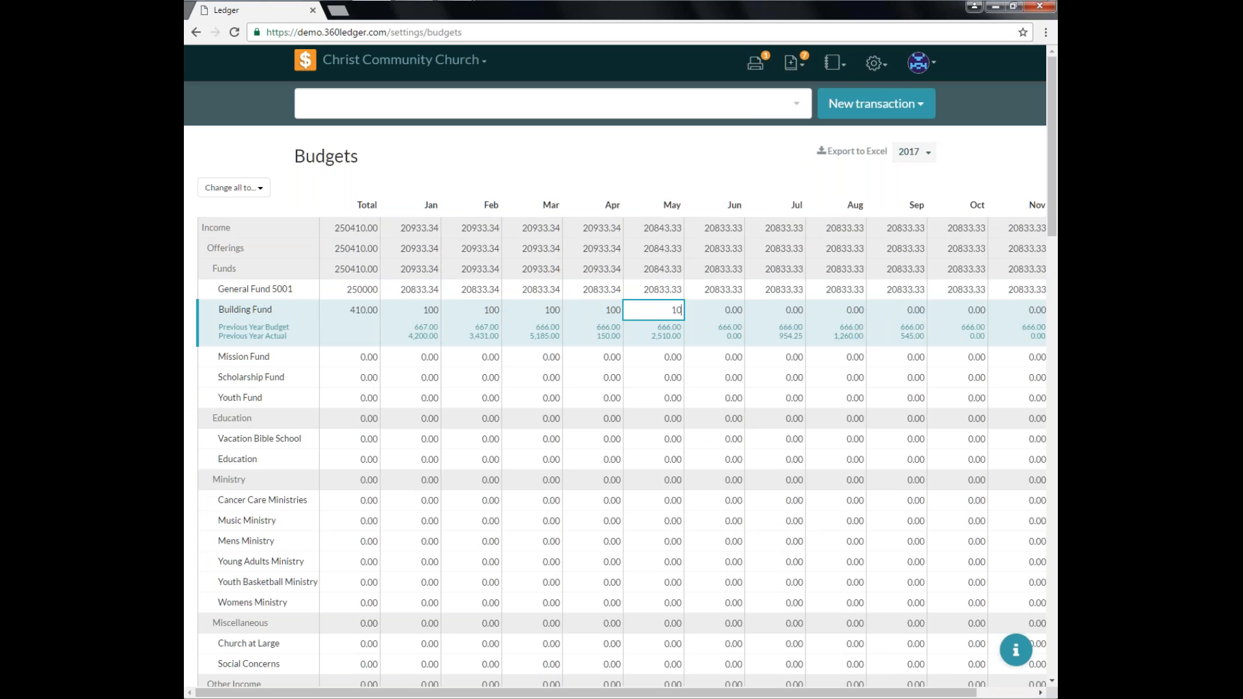
{"action": "type", "text": "100"}
{"action": "key", "text": "Tab"}
{"action": "type", "text": "100"}
{"action": "key", "text": "Tab"}
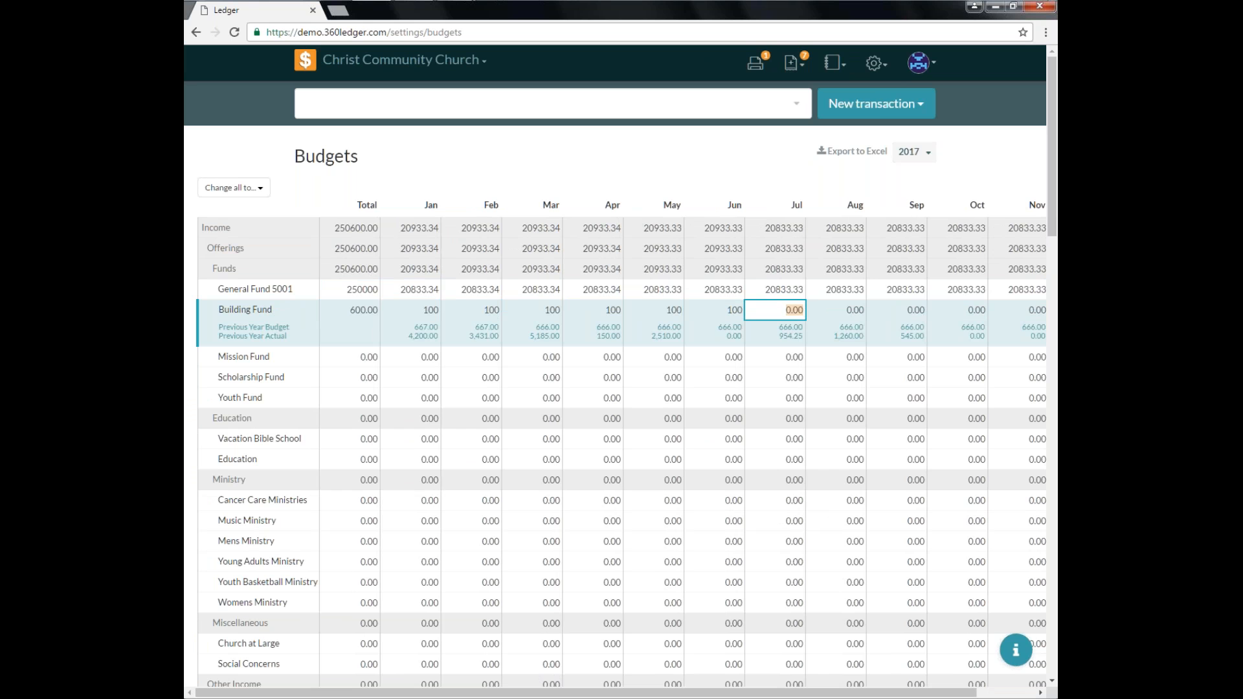
{"action": "type", "text": "100"}
{"action": "key", "text": "Tab"}
{"action": "type", "text": "100"}
{"action": "key", "text": "Tab"}
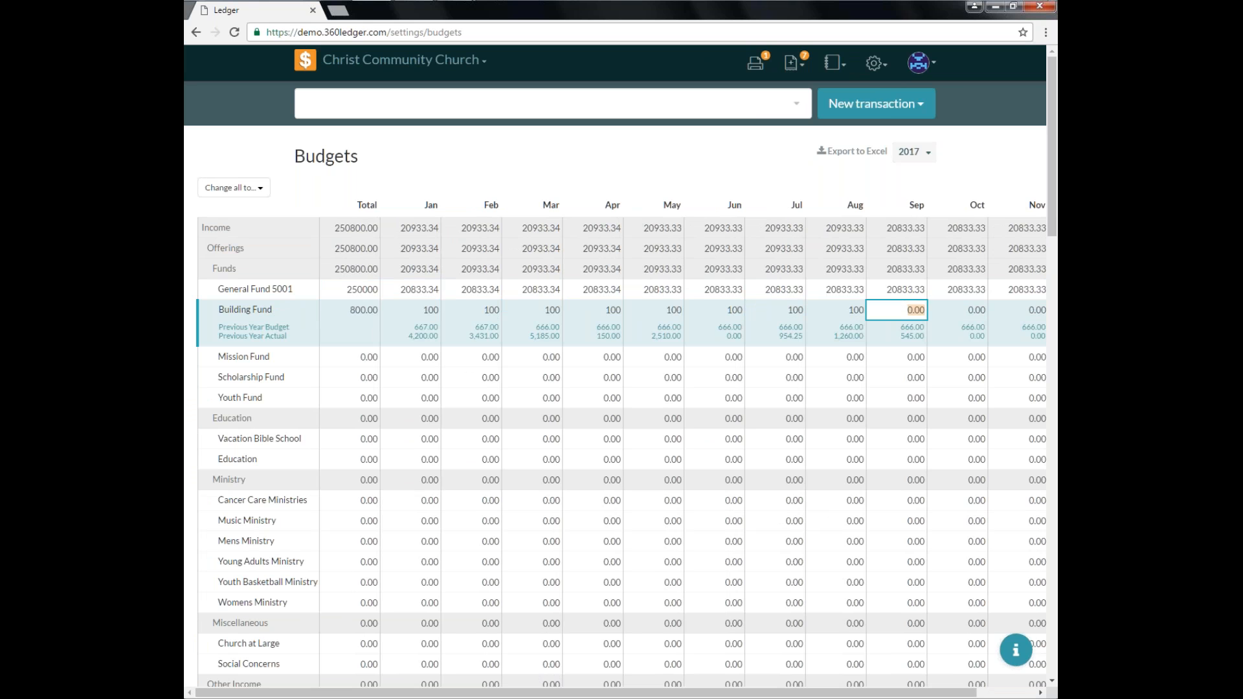
{"action": "type", "text": "100"}
{"action": "key", "text": "Tab"}
{"action": "type", "text": "100"}
{"action": "key", "text": "Tab"}
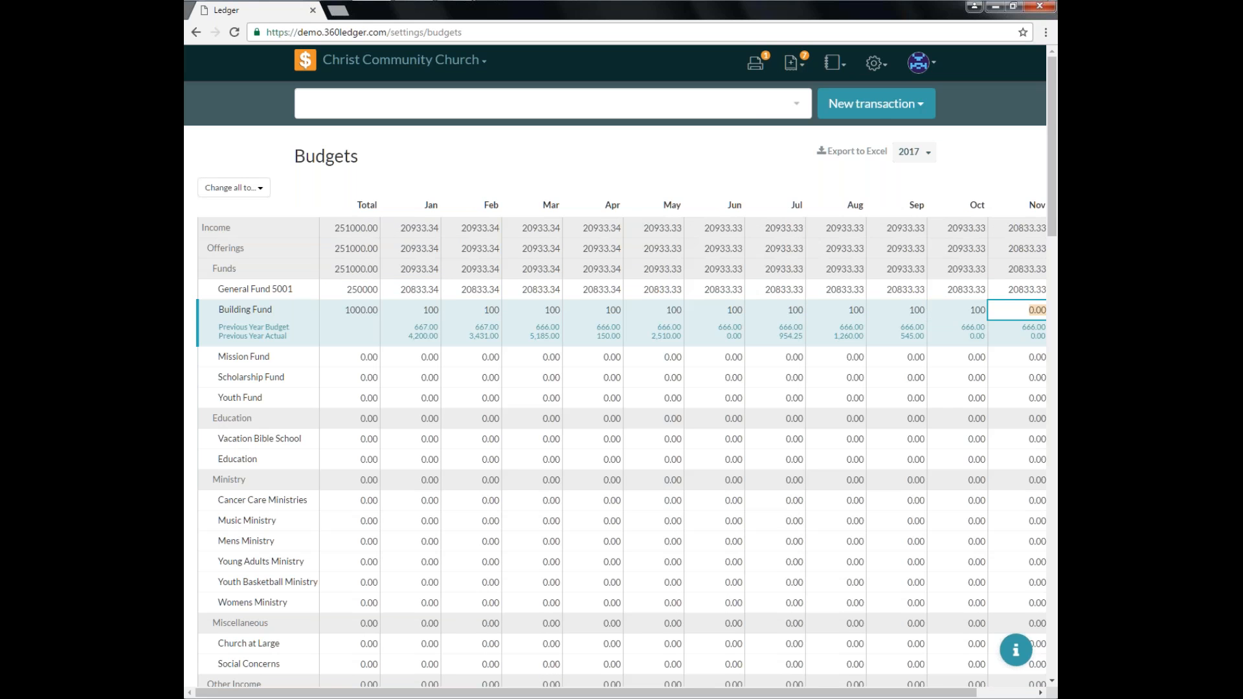
{"action": "type", "text": "100"}
{"action": "key", "text": "Tab"}
{"action": "type", "text": "100"}
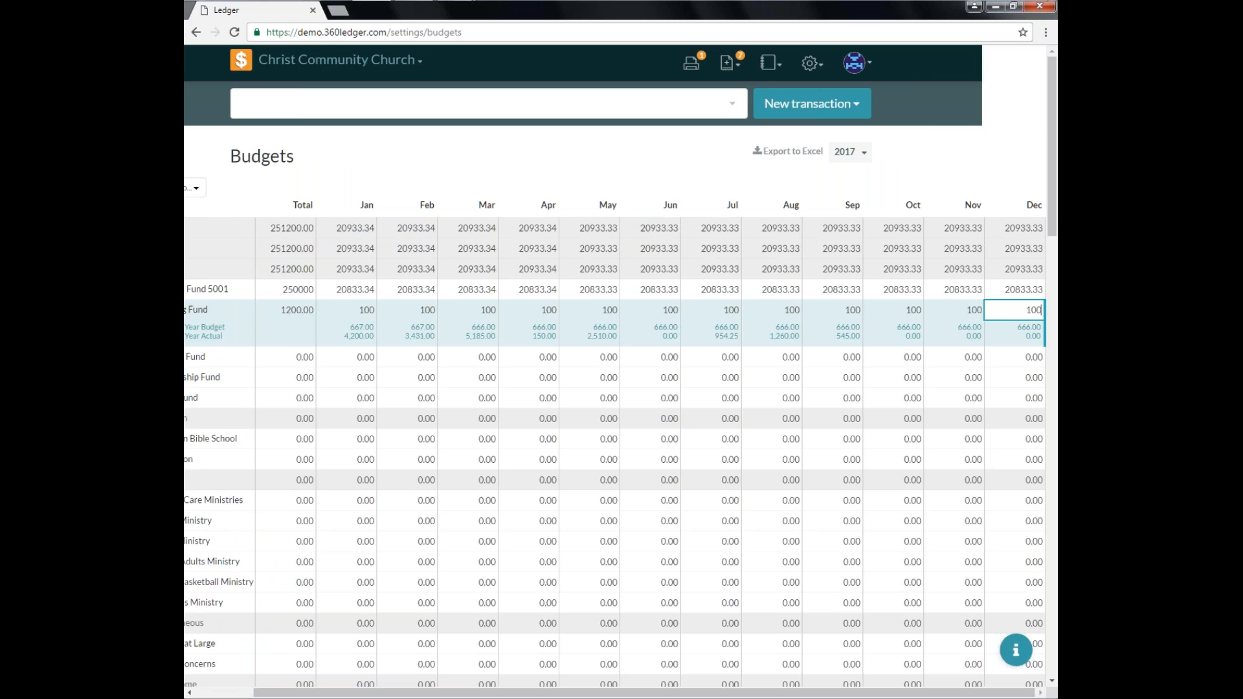
{"action": "left_click_drag", "start_coordinate": [437, 694], "coordinate": [378, 694]}
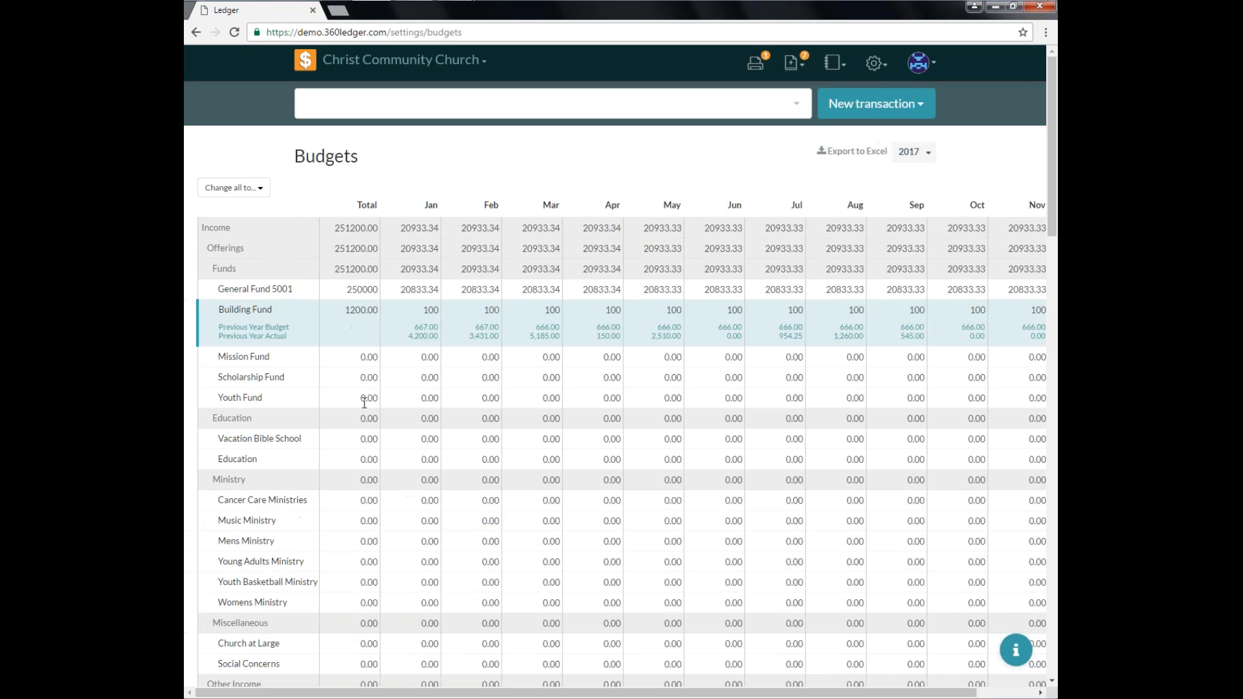
Set the Vacation Bible School and Education total budgets to 500 each.
{"action": "left_click", "coordinate": [362, 330]}
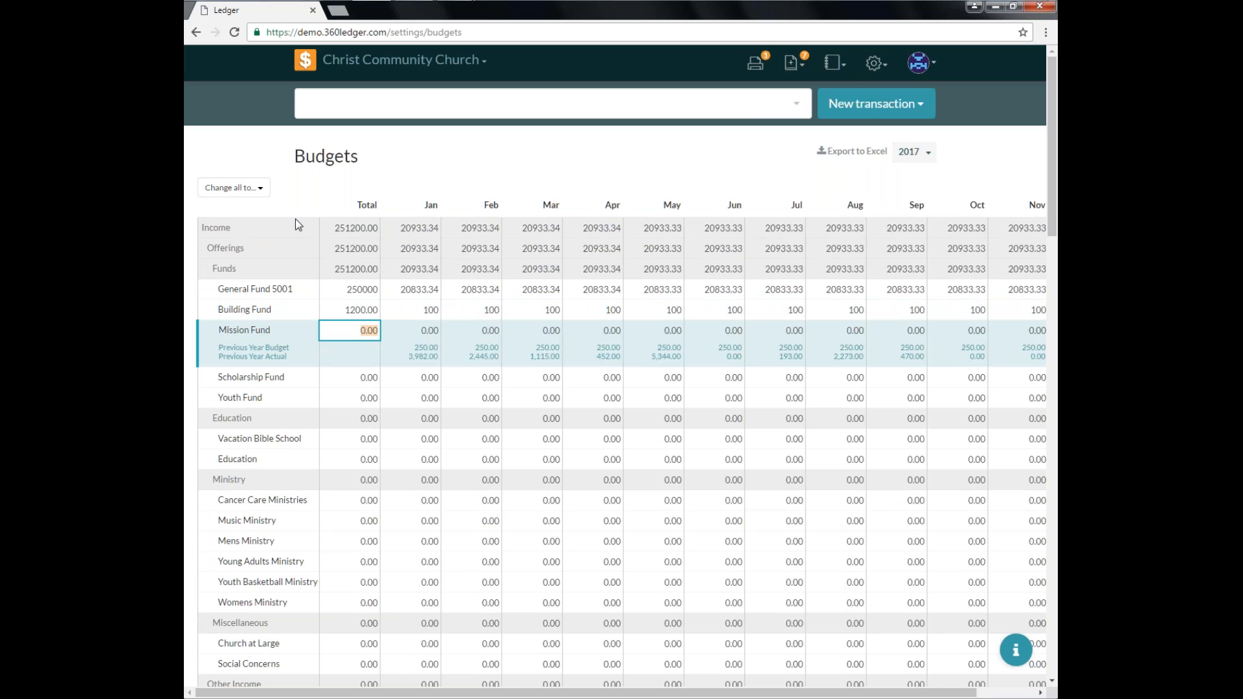
{"action": "left_click", "coordinate": [354, 438]}
{"action": "type", "text": "500"}
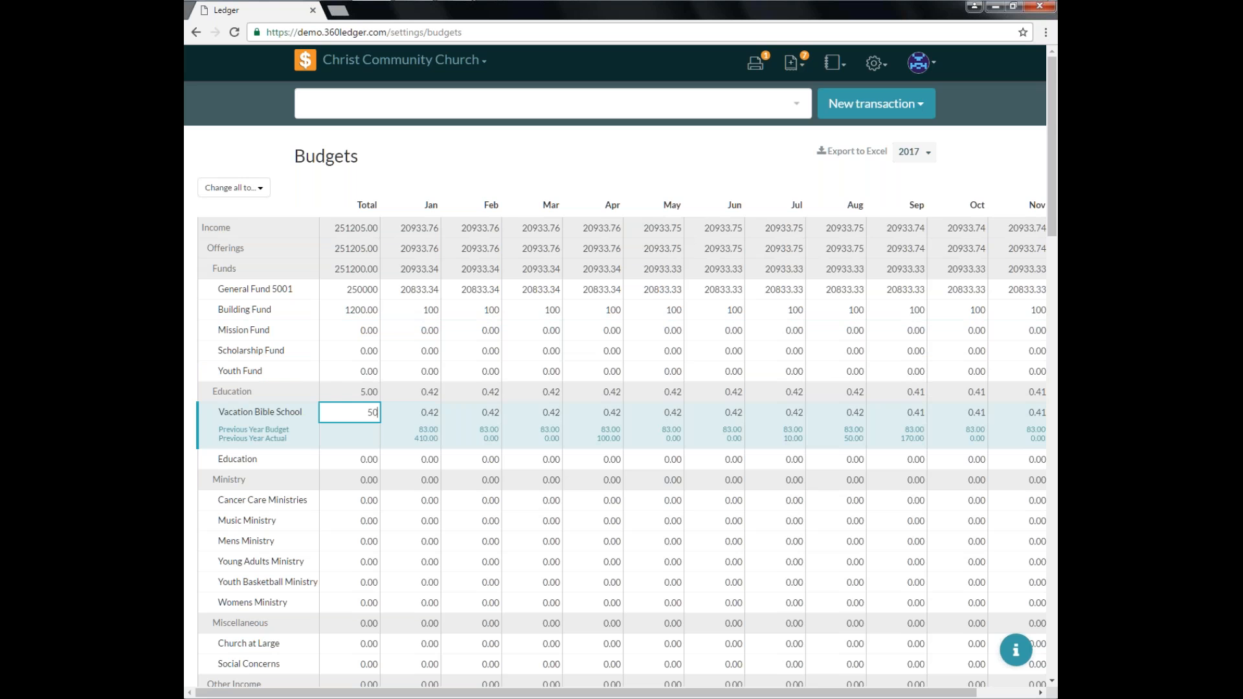
{"action": "left_click", "coordinate": [346, 462]}
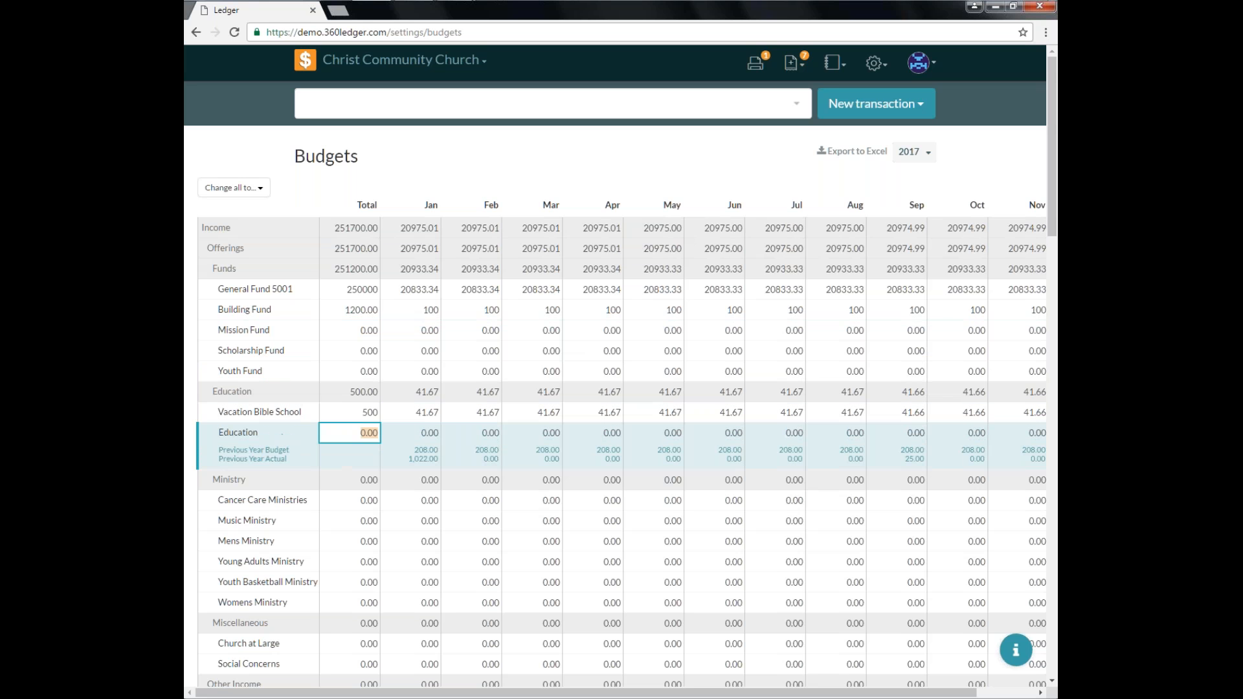
{"action": "type", "text": "500"}
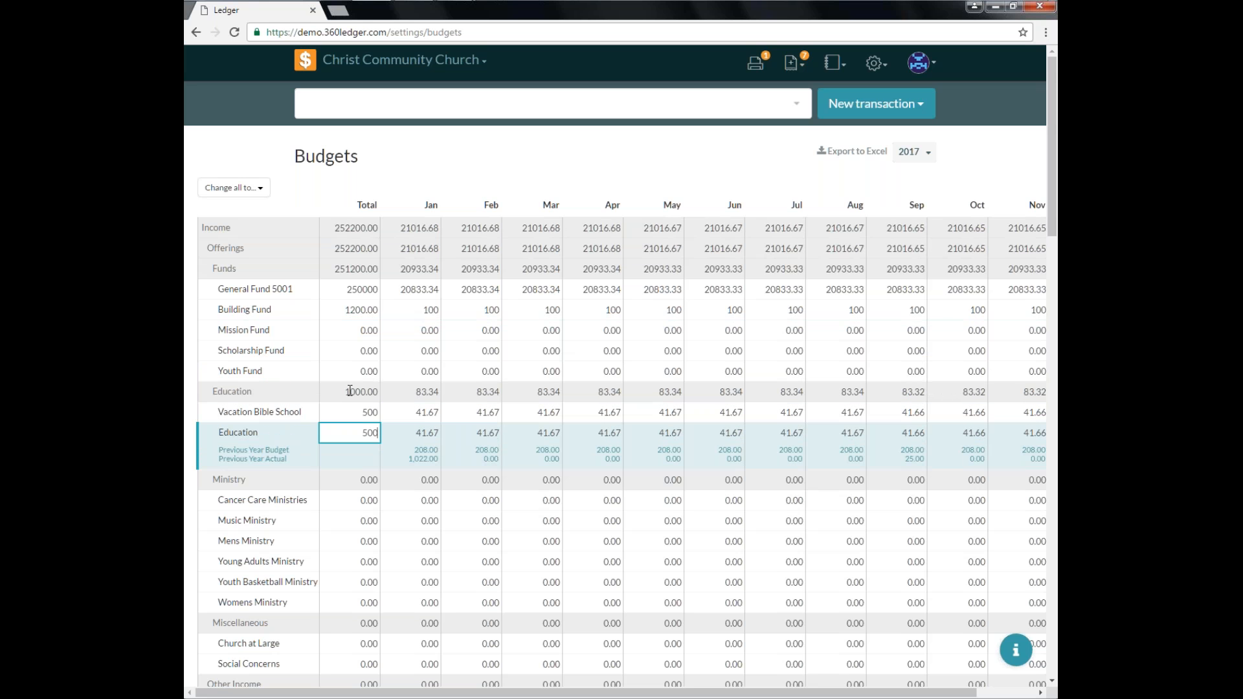
Set the Staff Salary 016-01-01-01 total budget to 150000.
{"action": "left_click", "coordinate": [345, 374]}
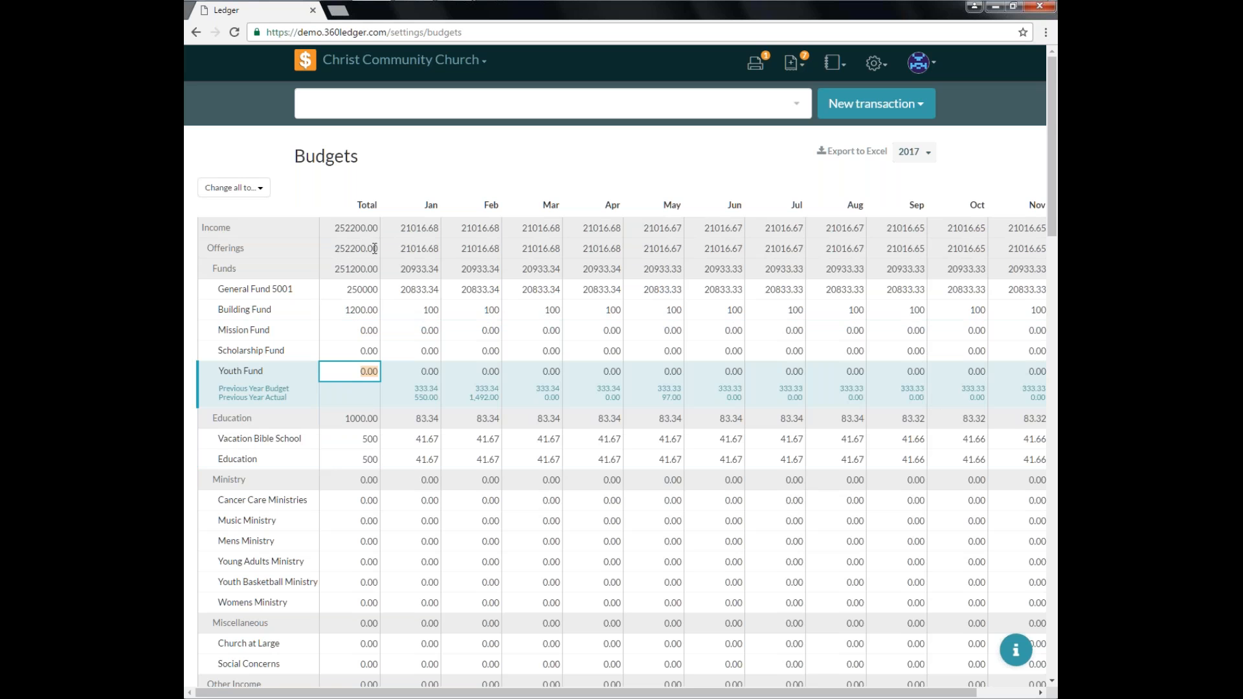
{"action": "scroll", "coordinate": [458, 588], "scroll_direction": "down", "scroll_amount": 10}
{"action": "scroll", "coordinate": [459, 593], "scroll_direction": "down", "scroll_amount": 11}
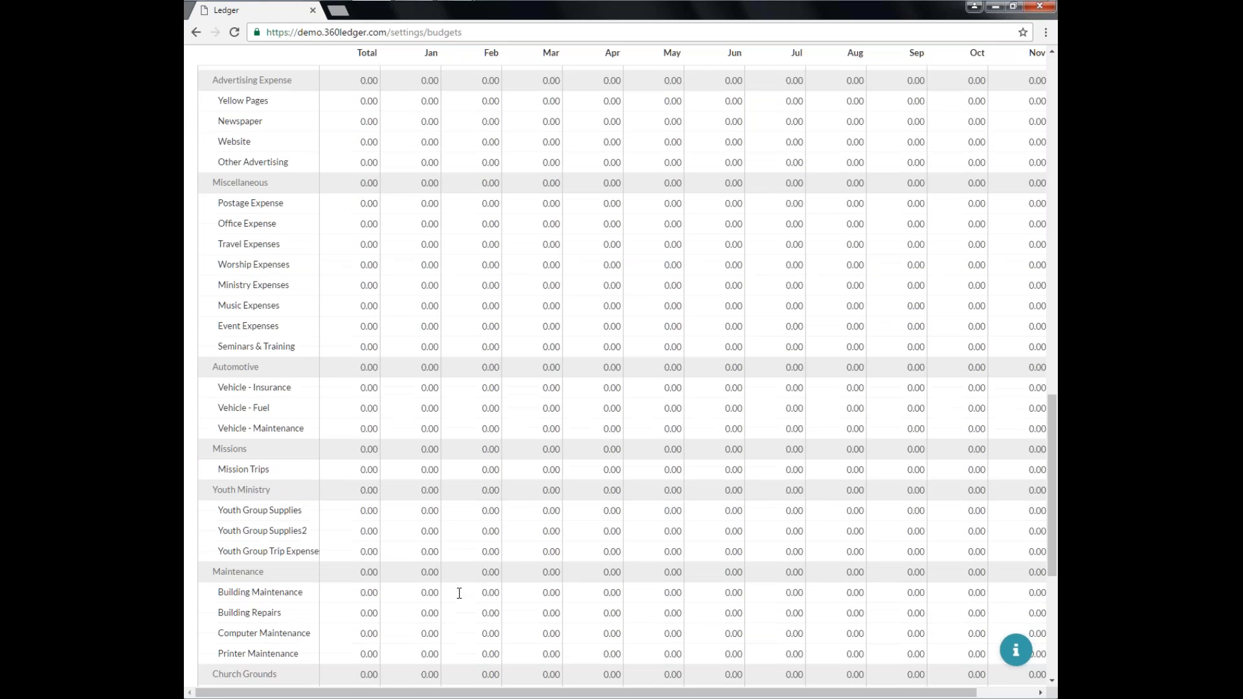
{"action": "scroll", "coordinate": [459, 593], "scroll_direction": "up", "scroll_amount": 20}
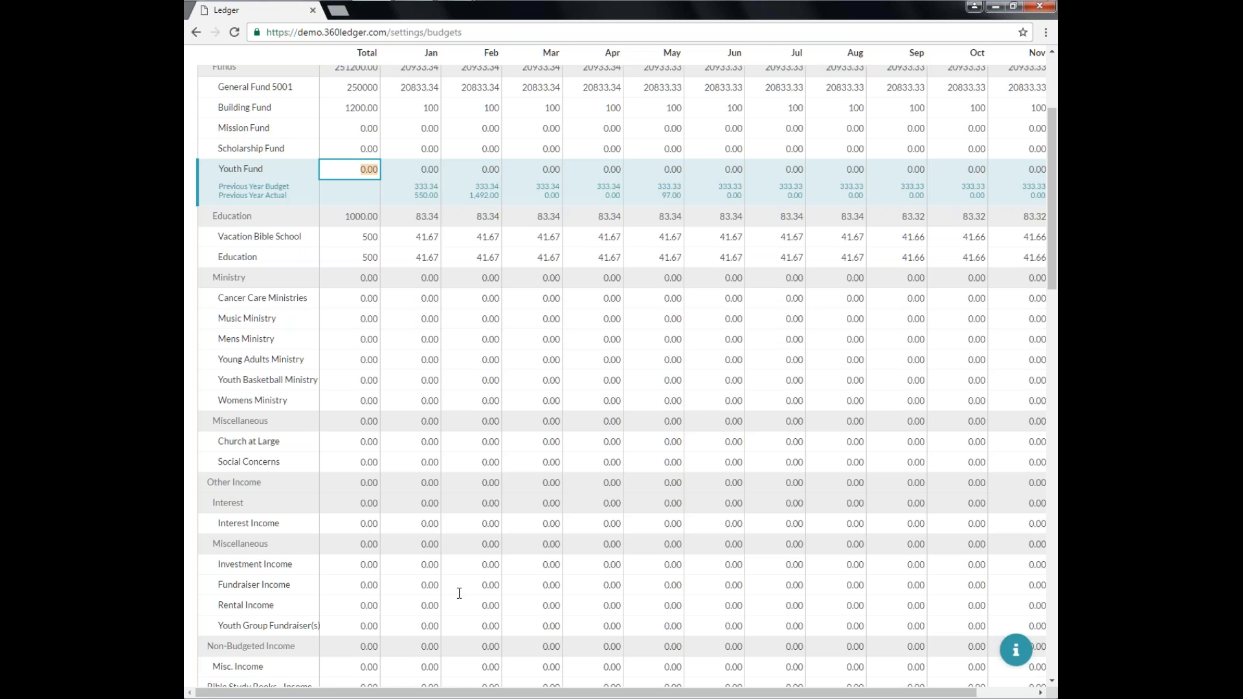
{"action": "scroll", "coordinate": [459, 593], "scroll_direction": "down", "scroll_amount": 4}
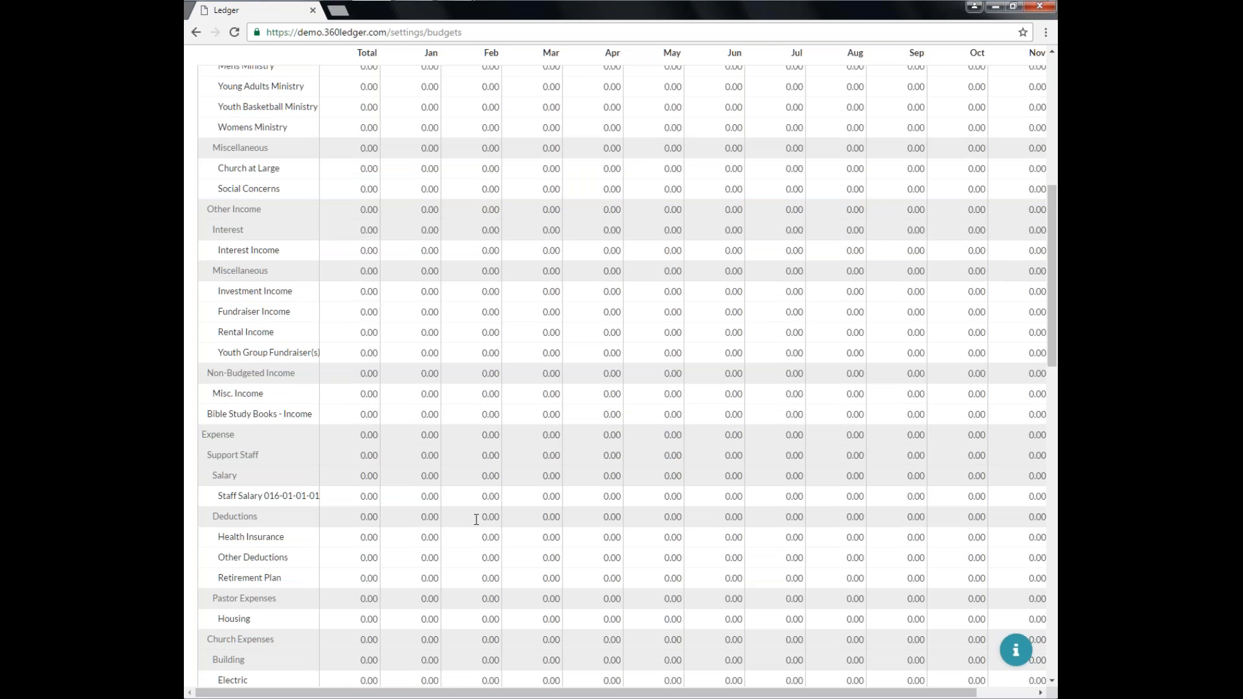
{"action": "left_click", "coordinate": [350, 495]}
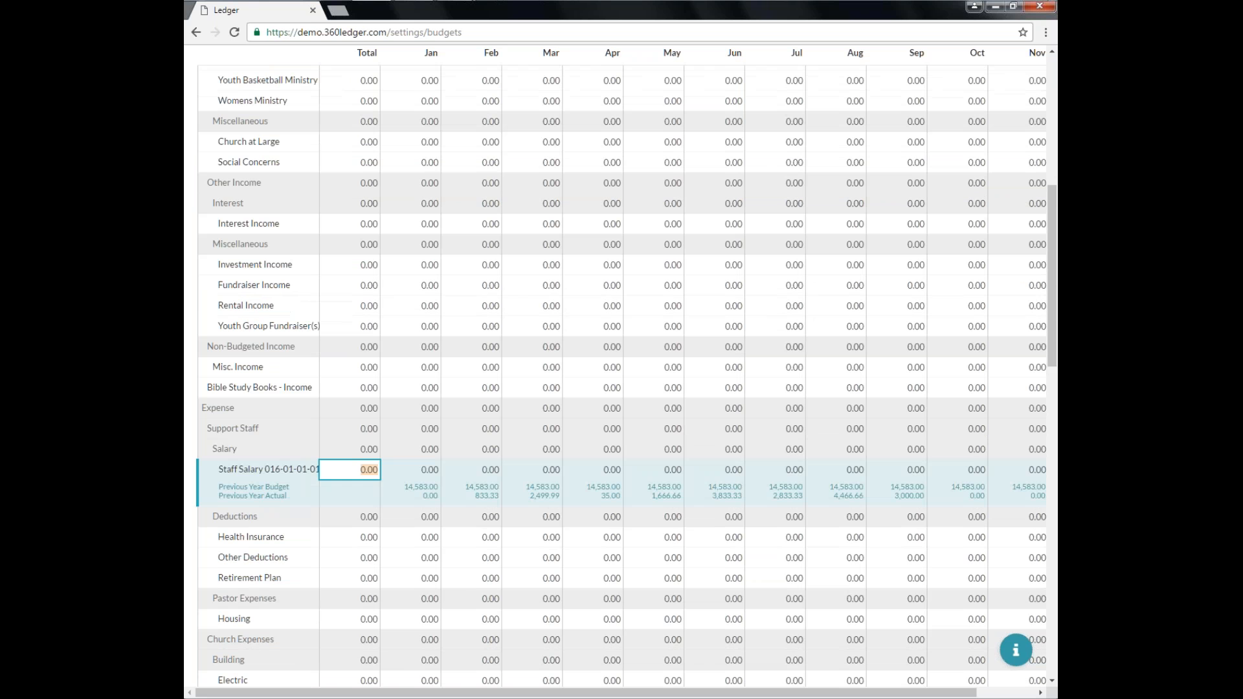
{"action": "type", "text": "15000"}
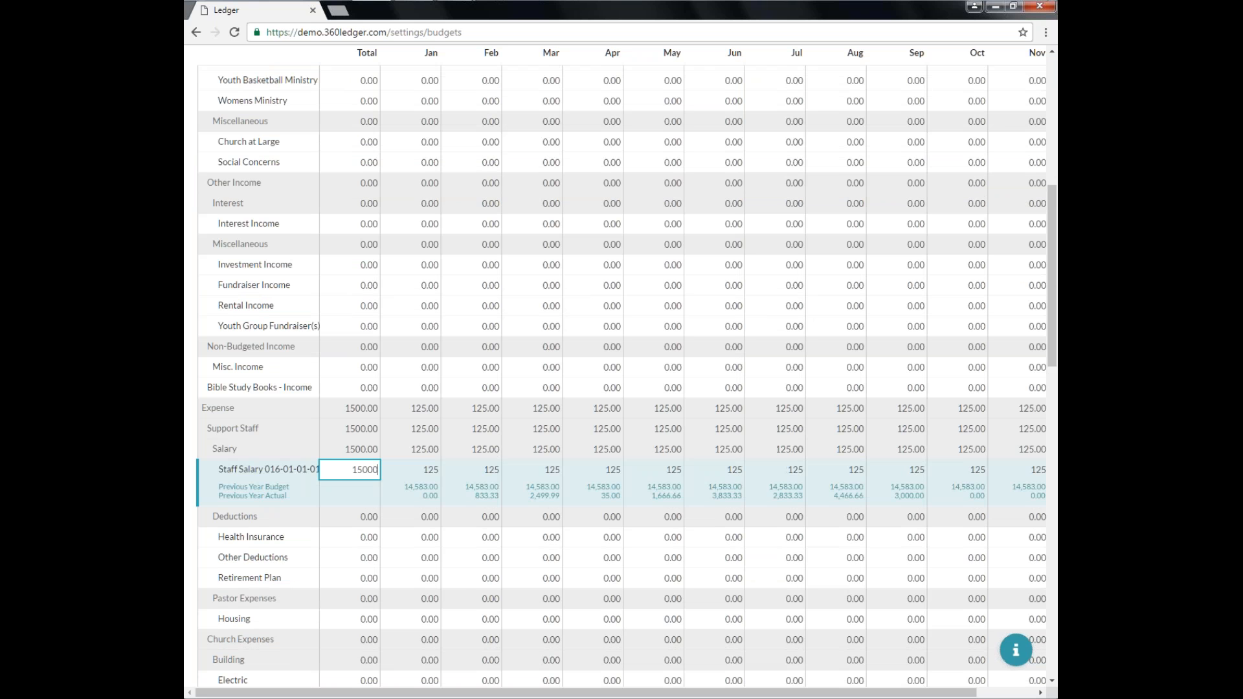
{"action": "type", "text": "0"}
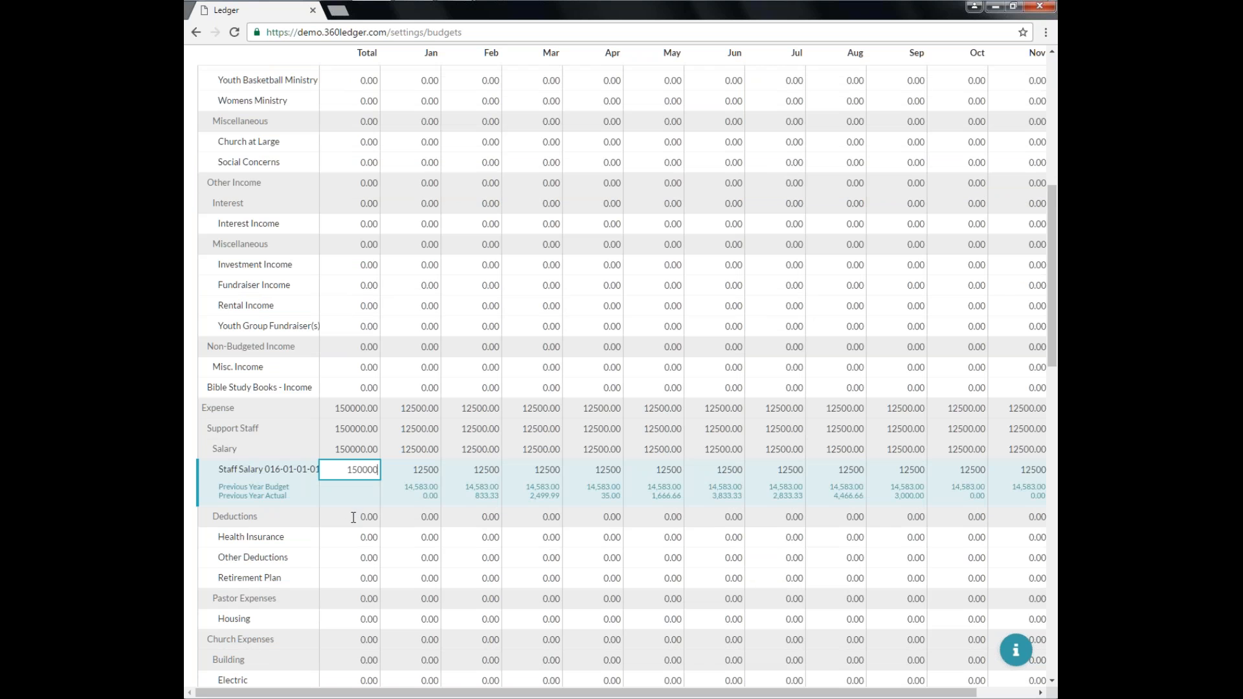
Set the Health Insurance total budget to 5000 and Other Deductions to 1000.
{"action": "left_click", "coordinate": [346, 535]}
{"action": "type", "text": "5000"}
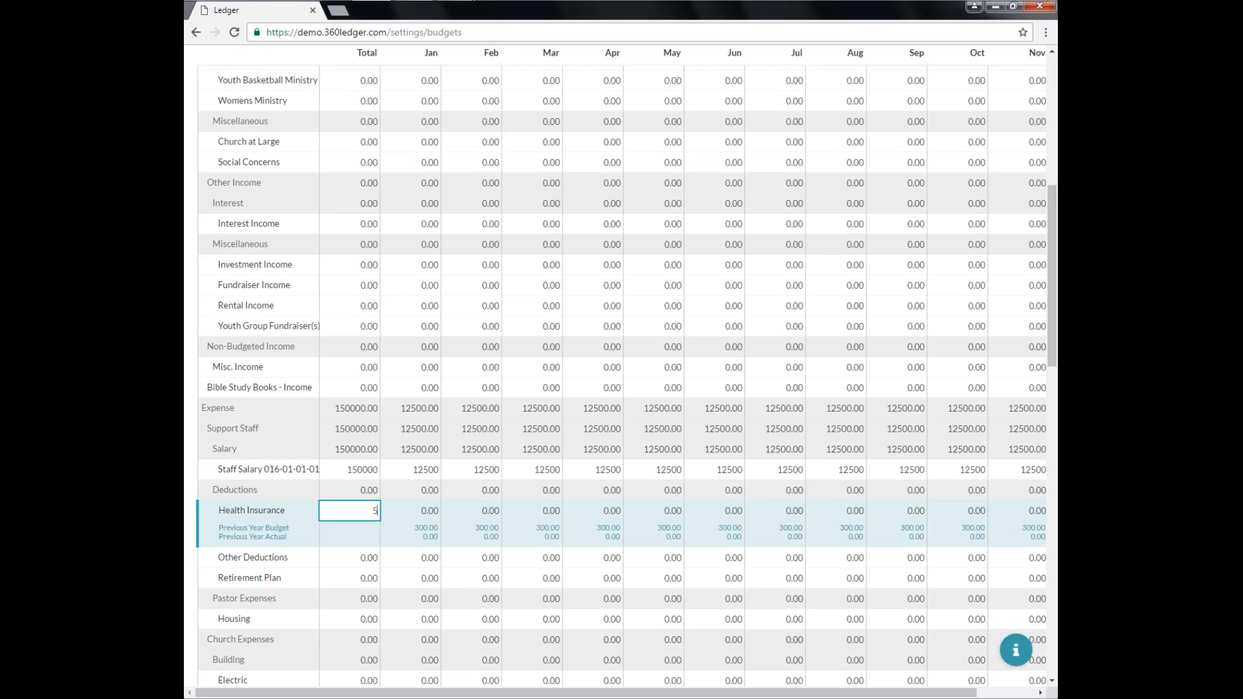
{"action": "left_click", "coordinate": [346, 554]}
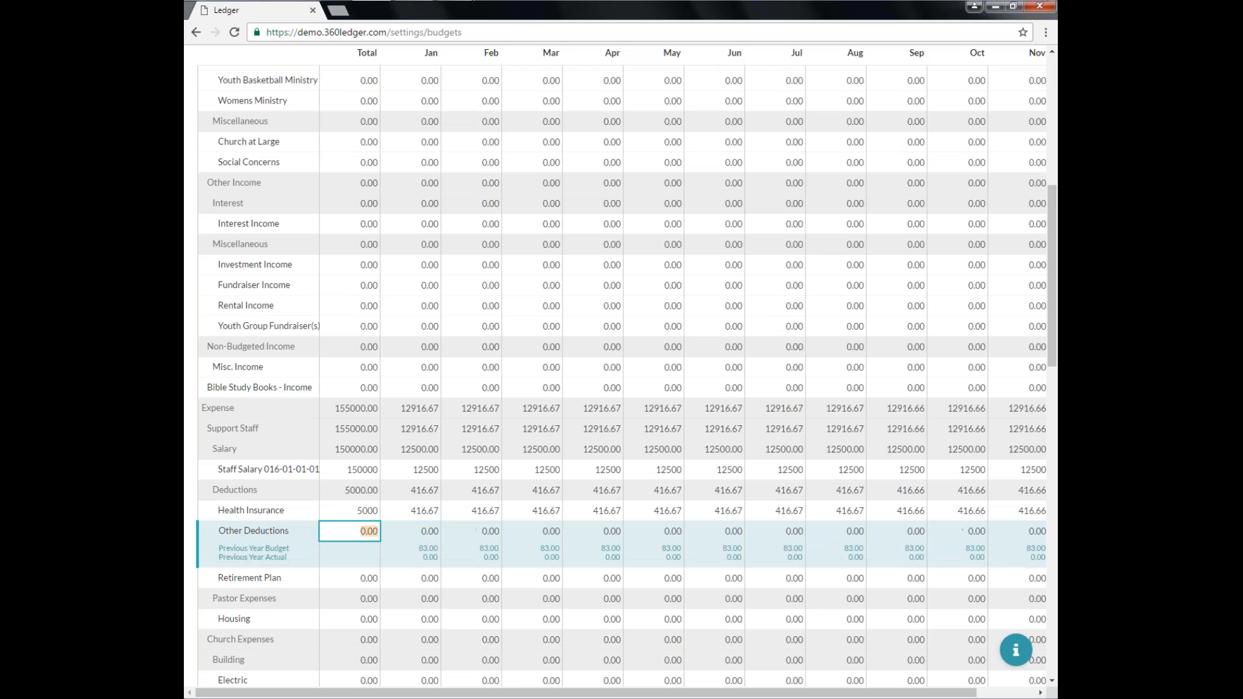
{"action": "type", "text": "1000"}
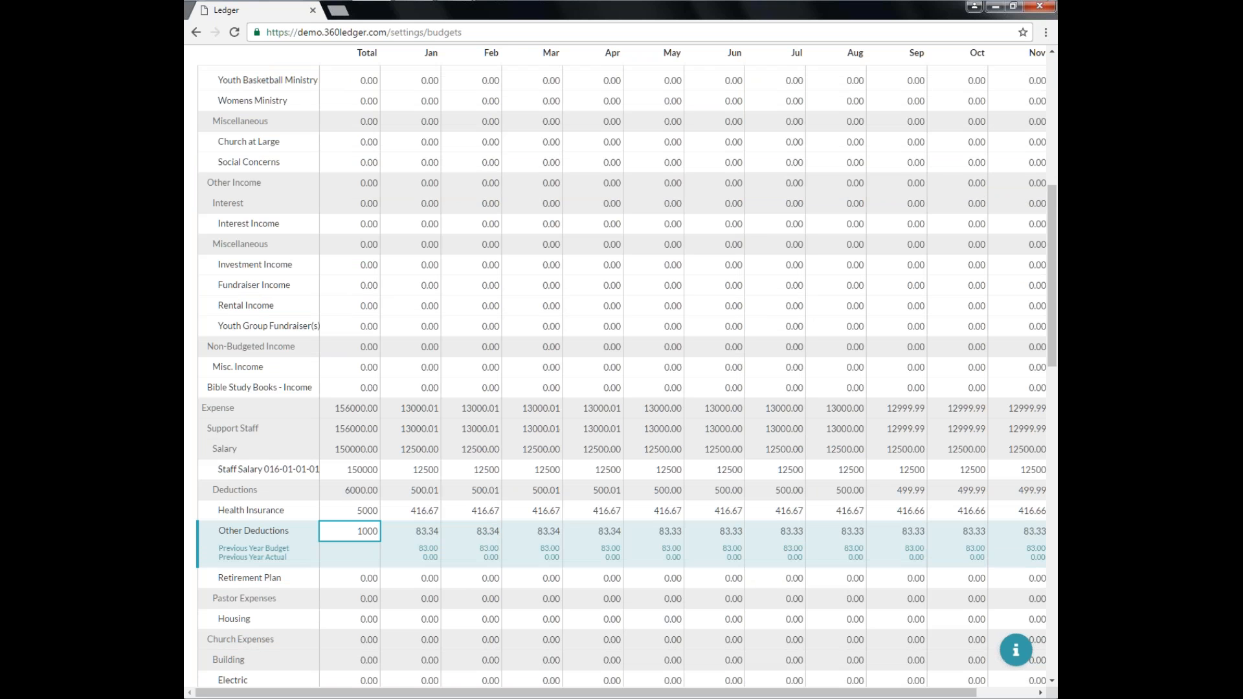
Set the Retirement Plan total budget to 3600 and the Housing total budget to 15000.
{"action": "left_click", "coordinate": [352, 577]}
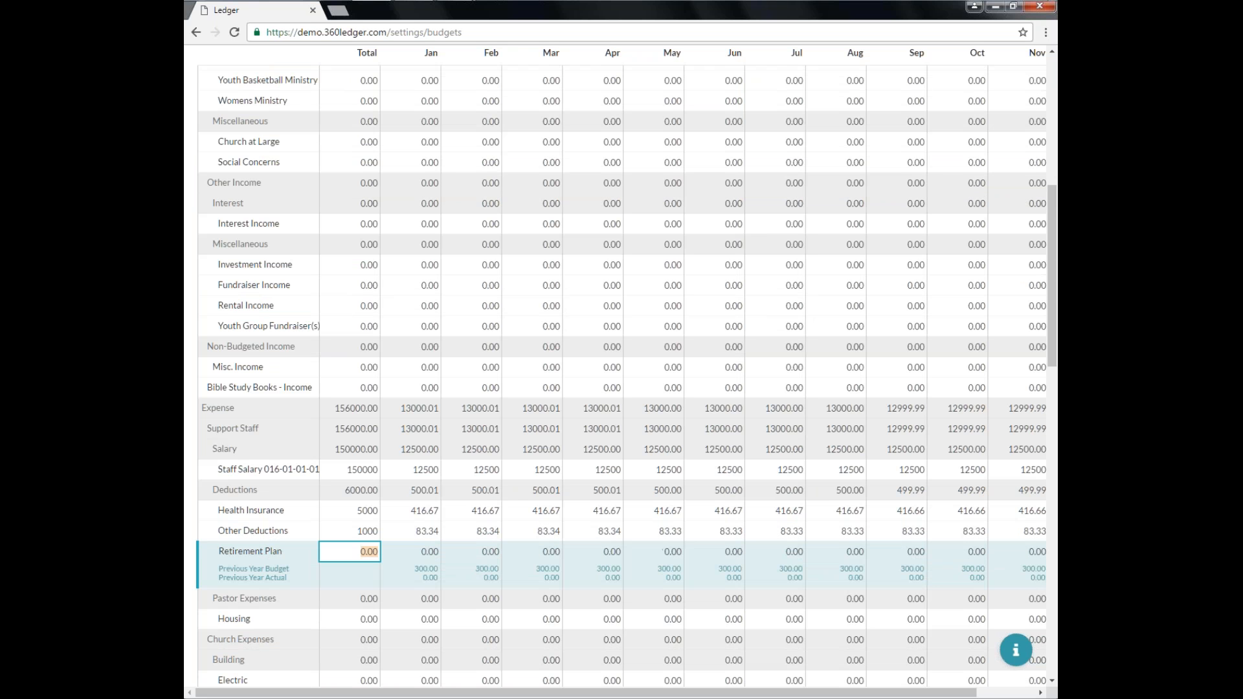
{"action": "type", "text": "3600"}
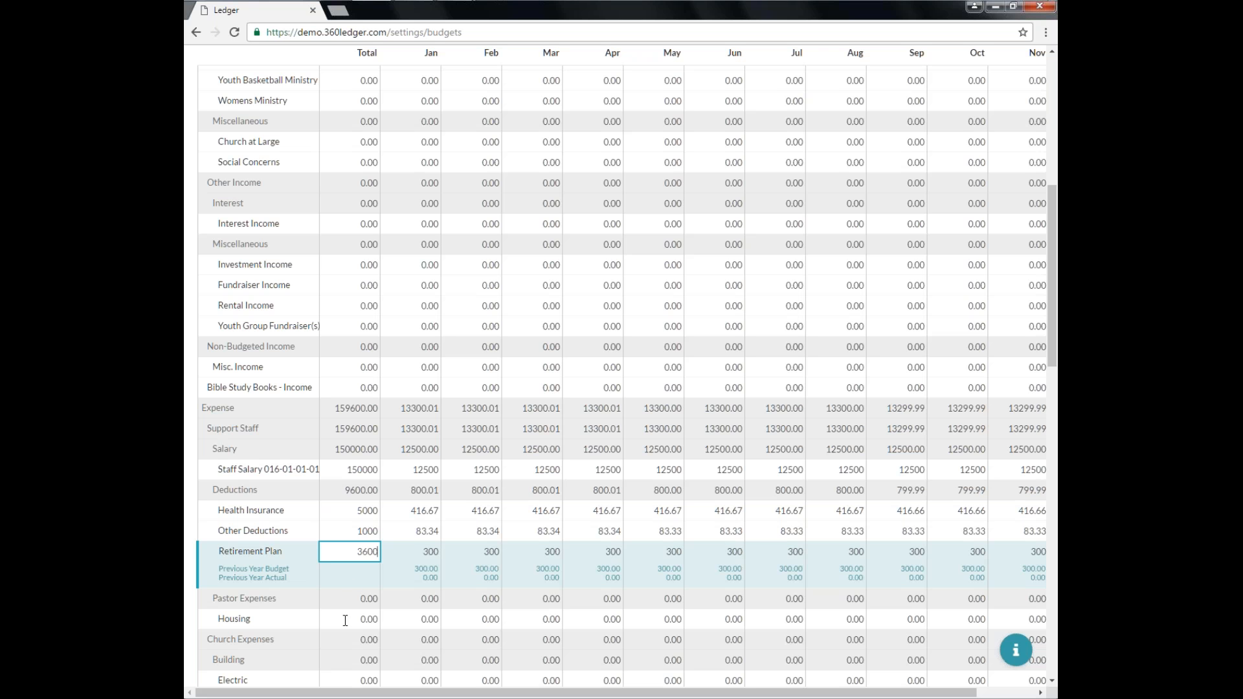
{"action": "left_click", "coordinate": [345, 620]}
{"action": "type", "text": "1"}
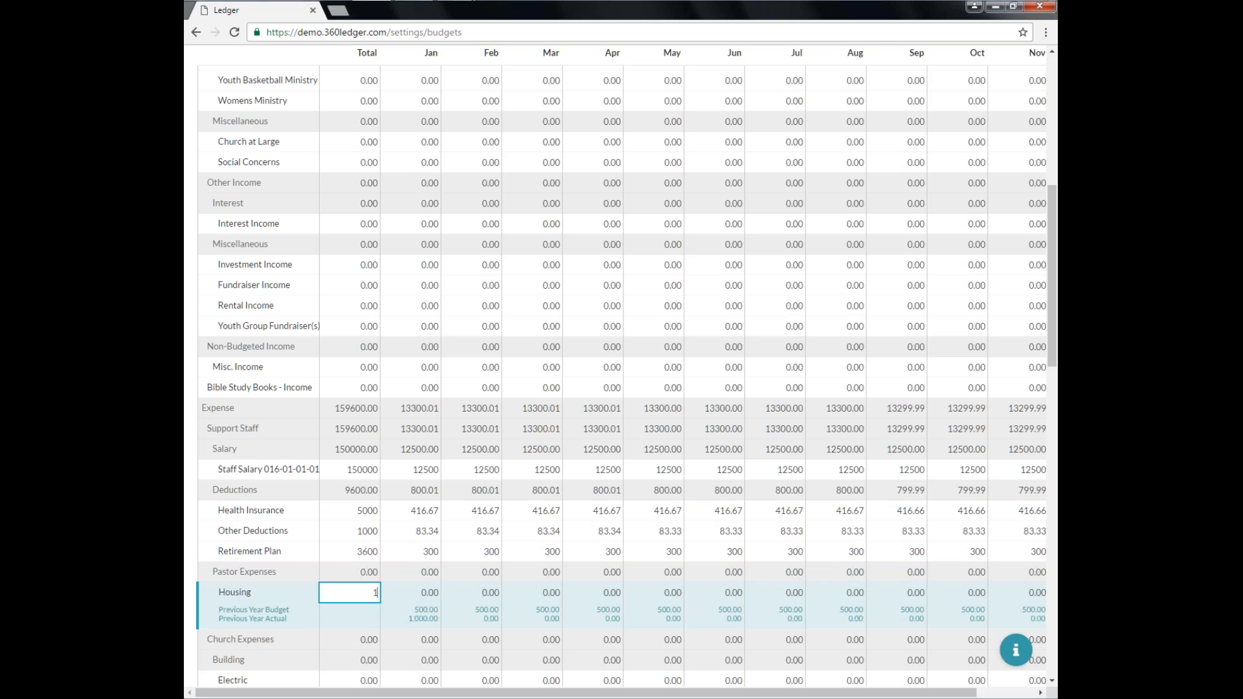
{"action": "type", "text": "50000"}
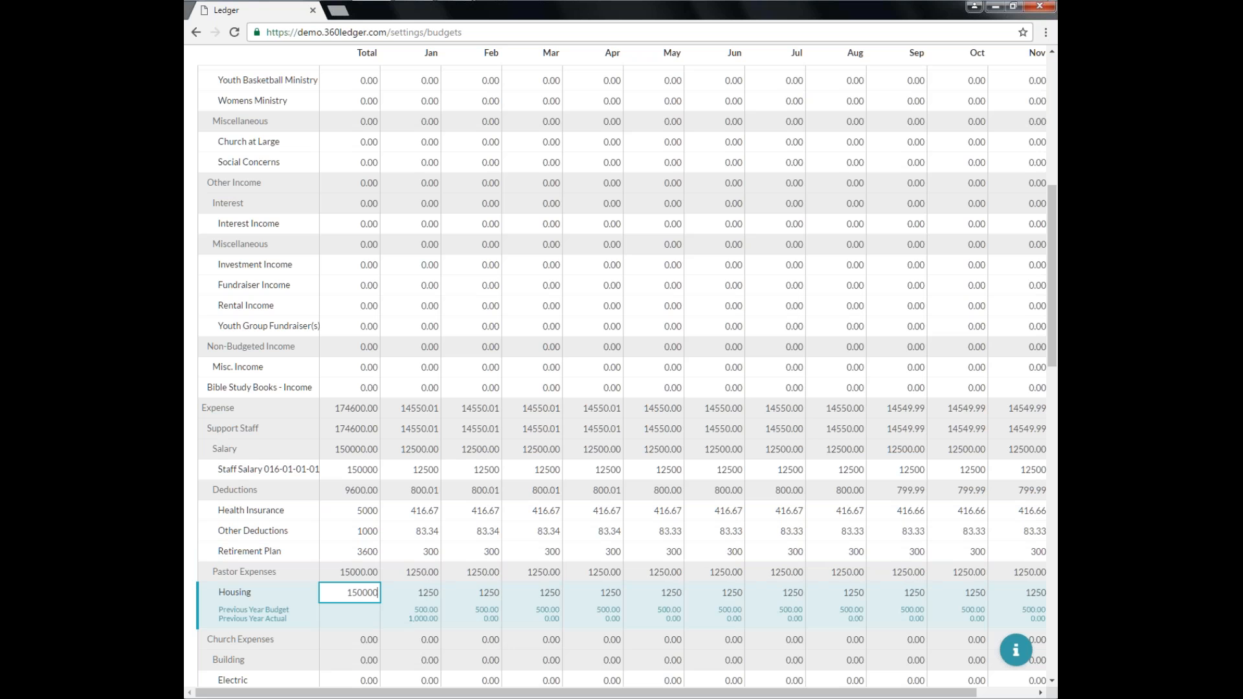
{"action": "key", "text": "BackSpace"}
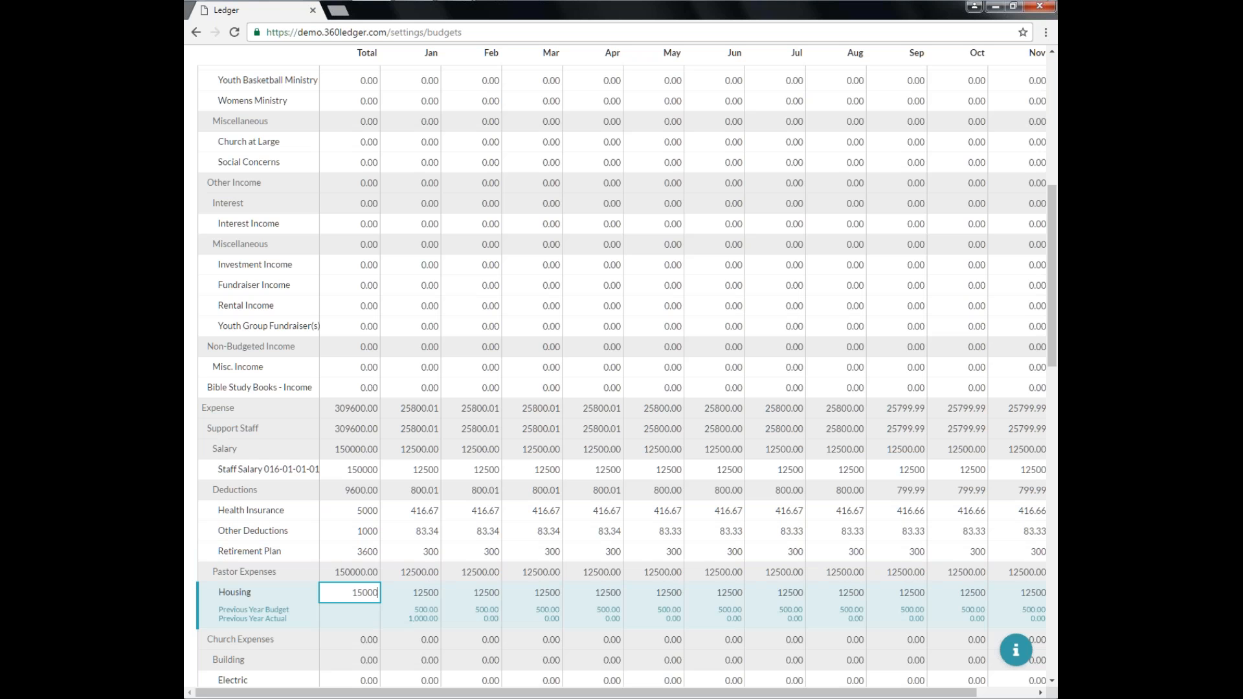
Reset the budget grid, discarding all unsaved amounts.
{"action": "scroll", "coordinate": [353, 618], "scroll_direction": "down", "scroll_amount": 7}
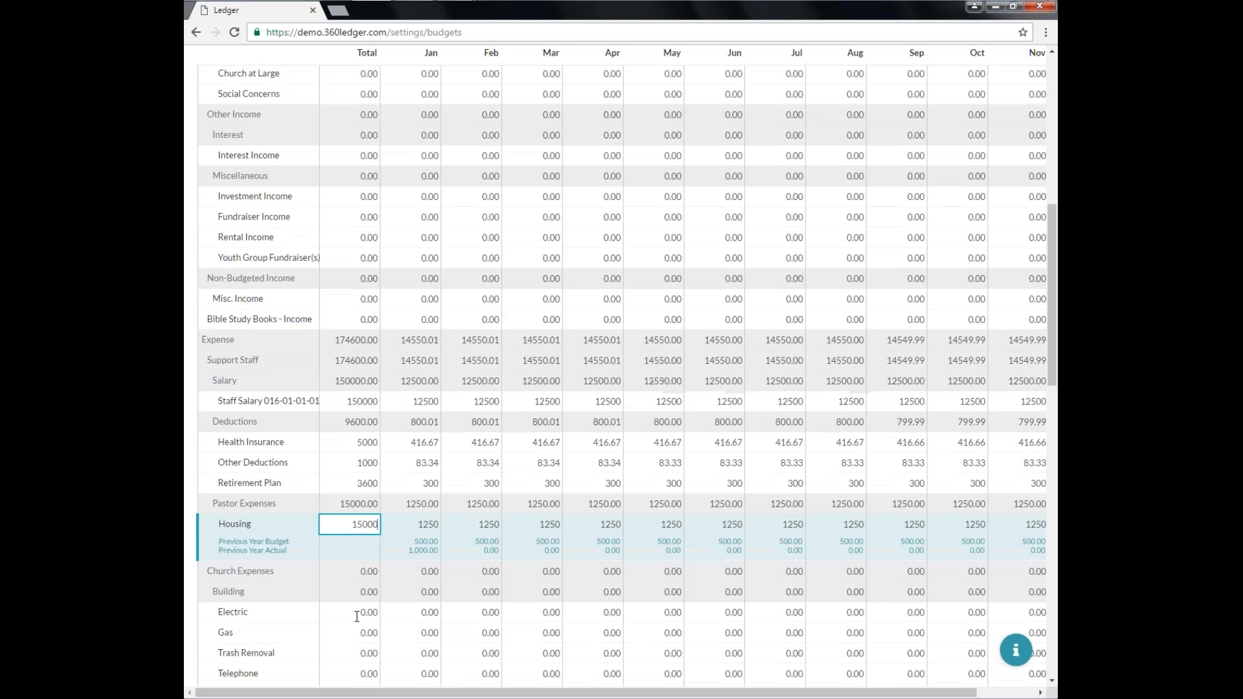
{"action": "left_click", "coordinate": [359, 198]}
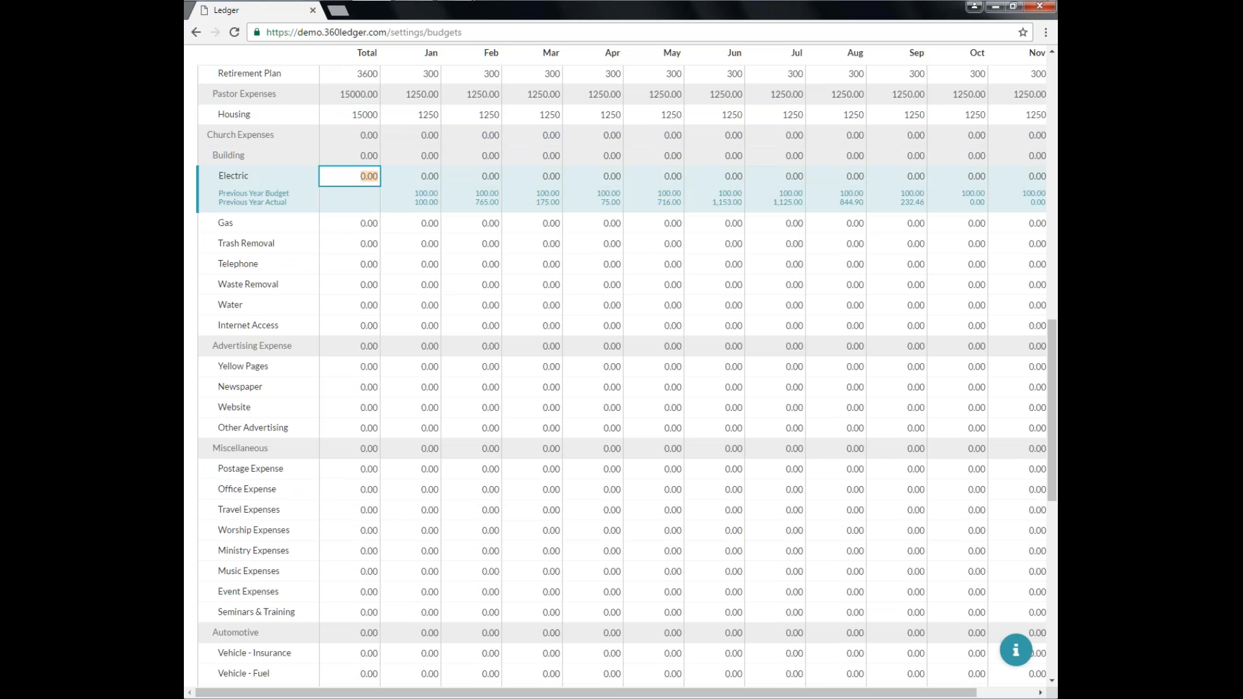
{"action": "scroll", "coordinate": [643, 541], "scroll_direction": "down", "scroll_amount": 10}
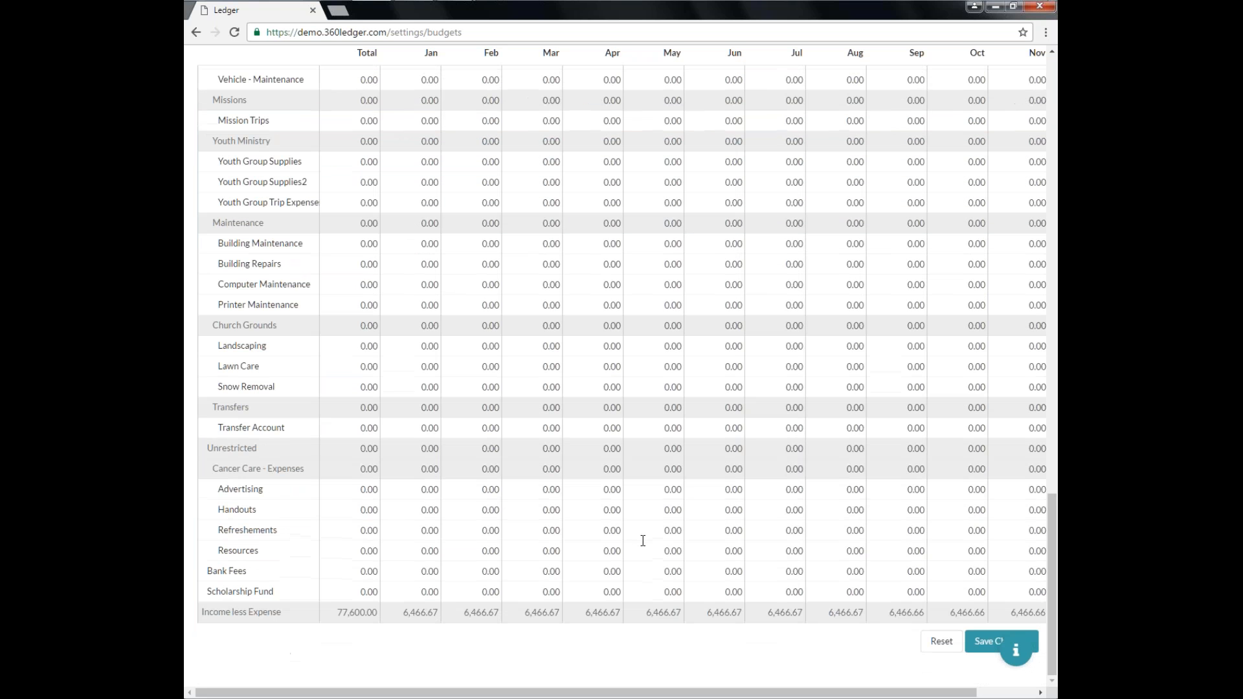
{"action": "left_click", "coordinate": [937, 642]}
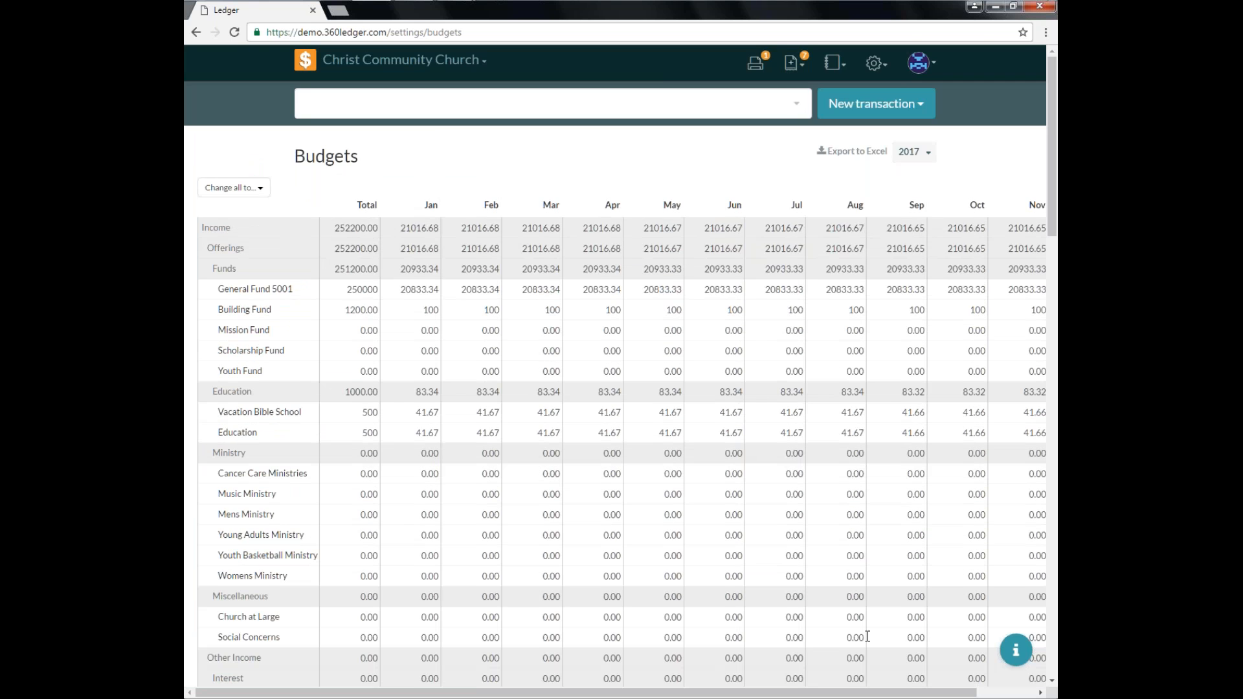
{"action": "scroll", "coordinate": [868, 637], "scroll_direction": "down", "scroll_amount": 4}
{"action": "scroll", "coordinate": [867, 636], "scroll_direction": "down", "scroll_amount": 18}
{"action": "scroll", "coordinate": [866, 632], "scroll_direction": "up", "scroll_amount": 20}
{"action": "scroll", "coordinate": [866, 630], "scroll_direction": "down", "scroll_amount": 20}
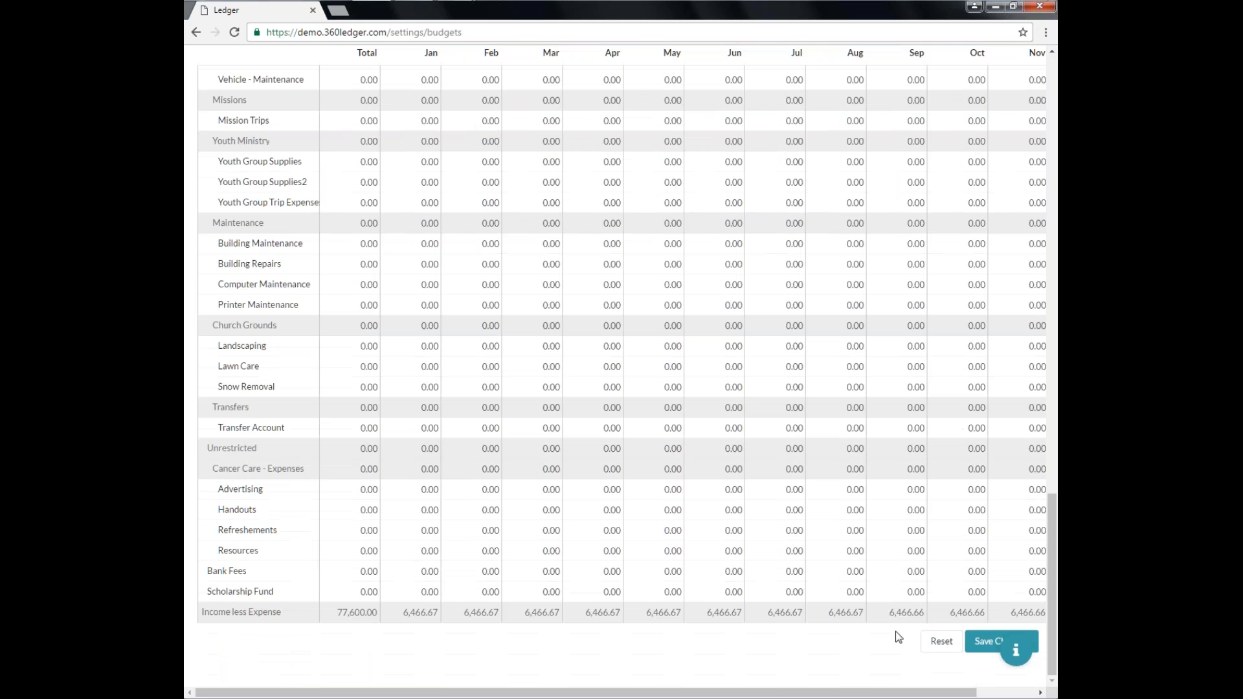
{"action": "left_click", "coordinate": [937, 643]}
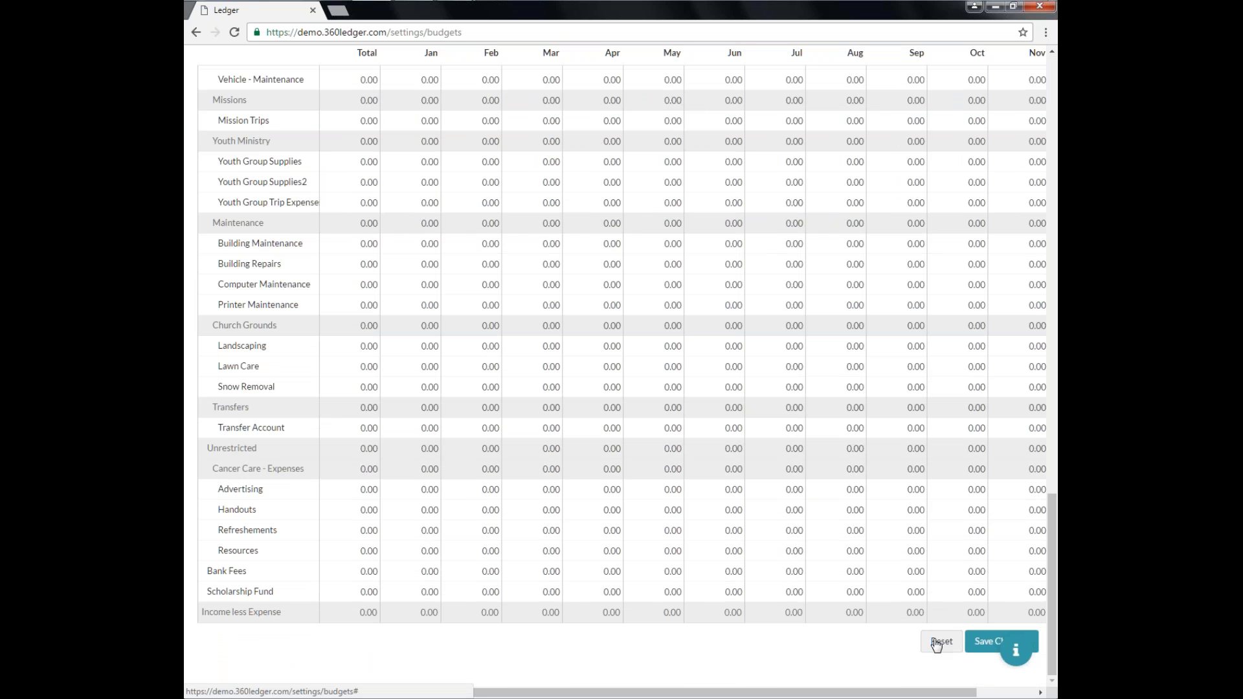
Export the 2017 budget to Excel and open the downloaded budgets.xlsx file.
{"action": "scroll", "coordinate": [727, 555], "scroll_direction": "up", "scroll_amount": 20}
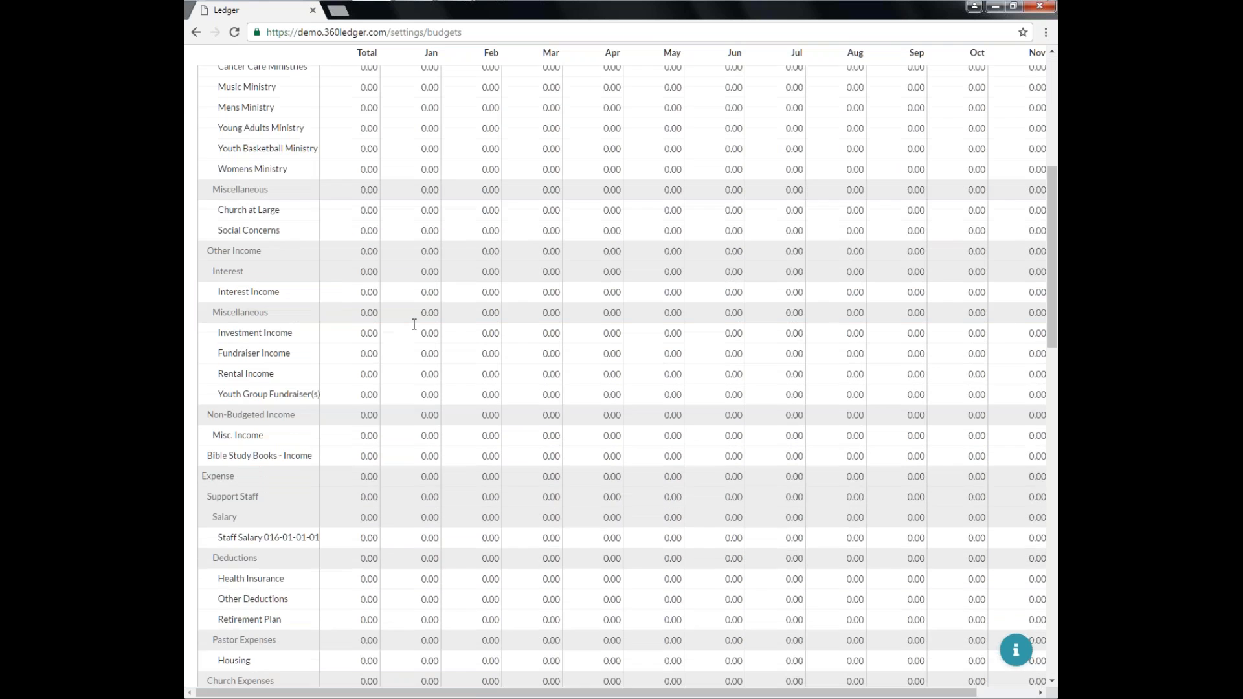
{"action": "scroll", "coordinate": [903, 622], "scroll_direction": "down", "scroll_amount": 12}
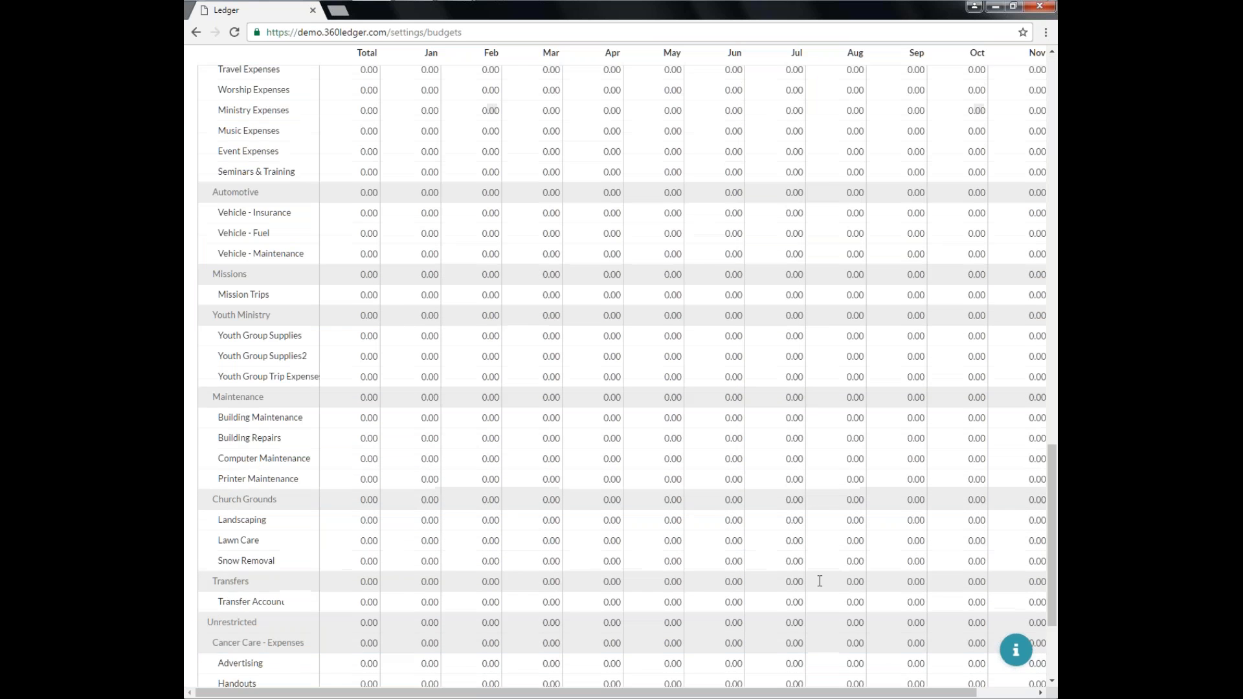
{"action": "scroll", "coordinate": [903, 621], "scroll_direction": "down", "scroll_amount": 3}
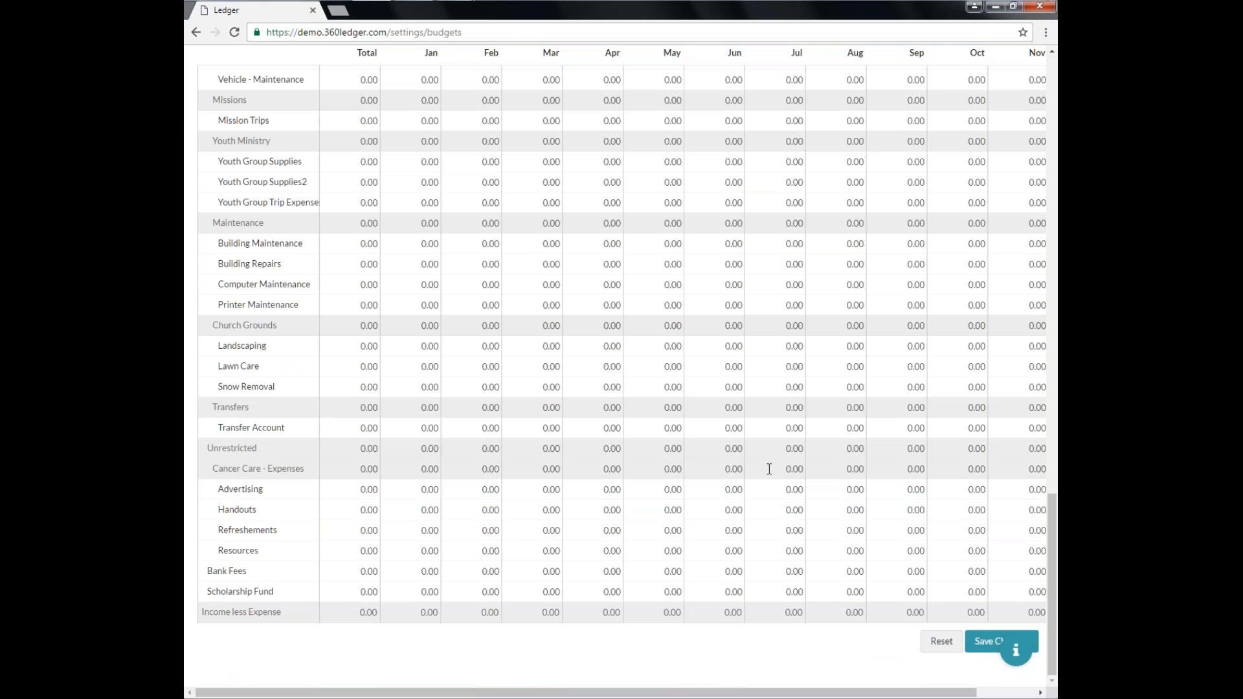
{"action": "scroll", "coordinate": [768, 466], "scroll_direction": "up", "scroll_amount": 20}
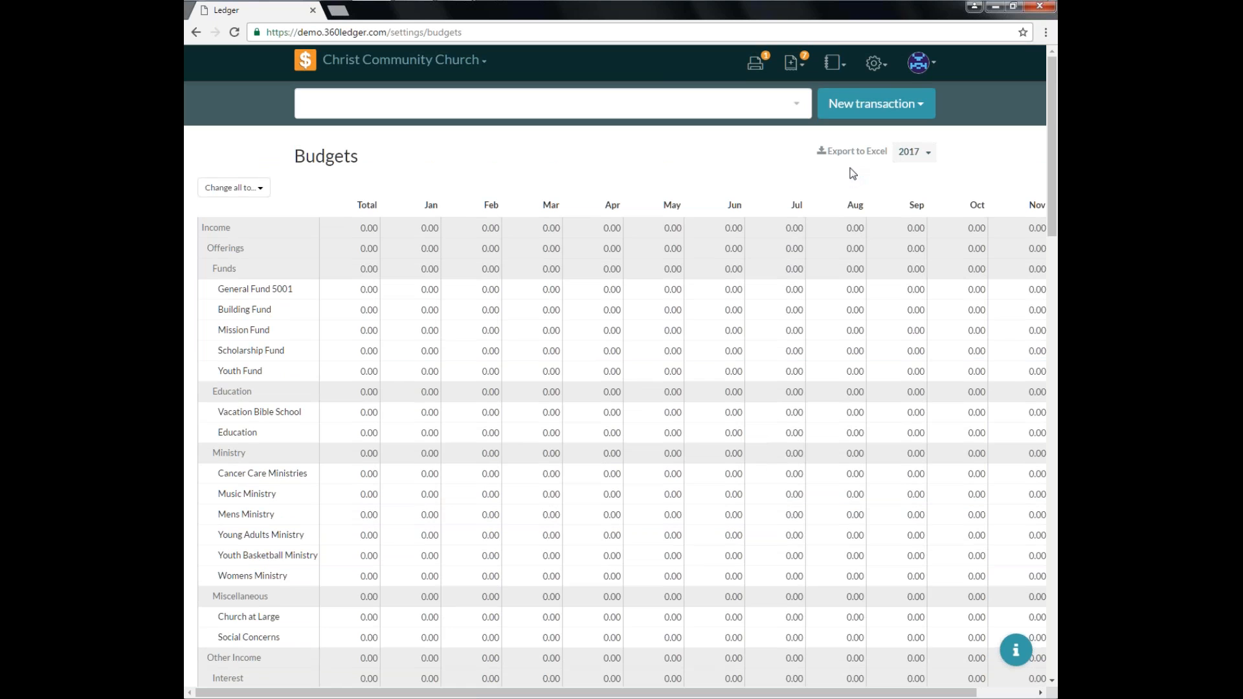
{"action": "left_click", "coordinate": [852, 151]}
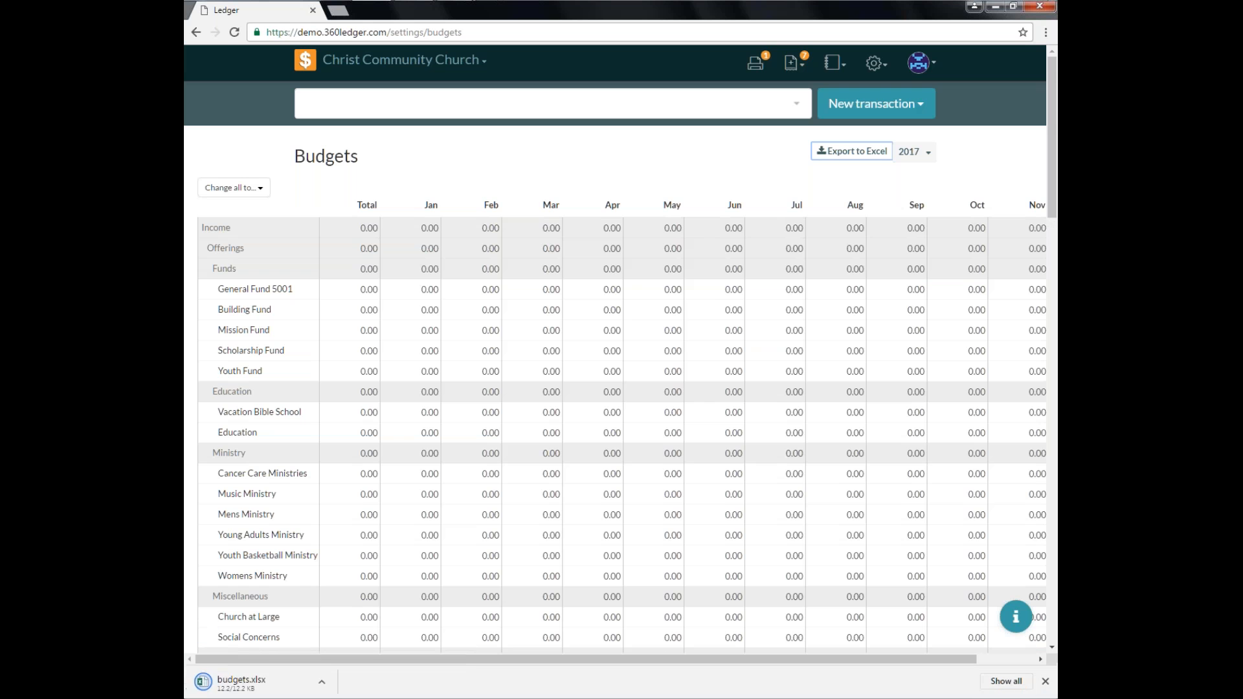
{"action": "left_click", "coordinate": [206, 682]}
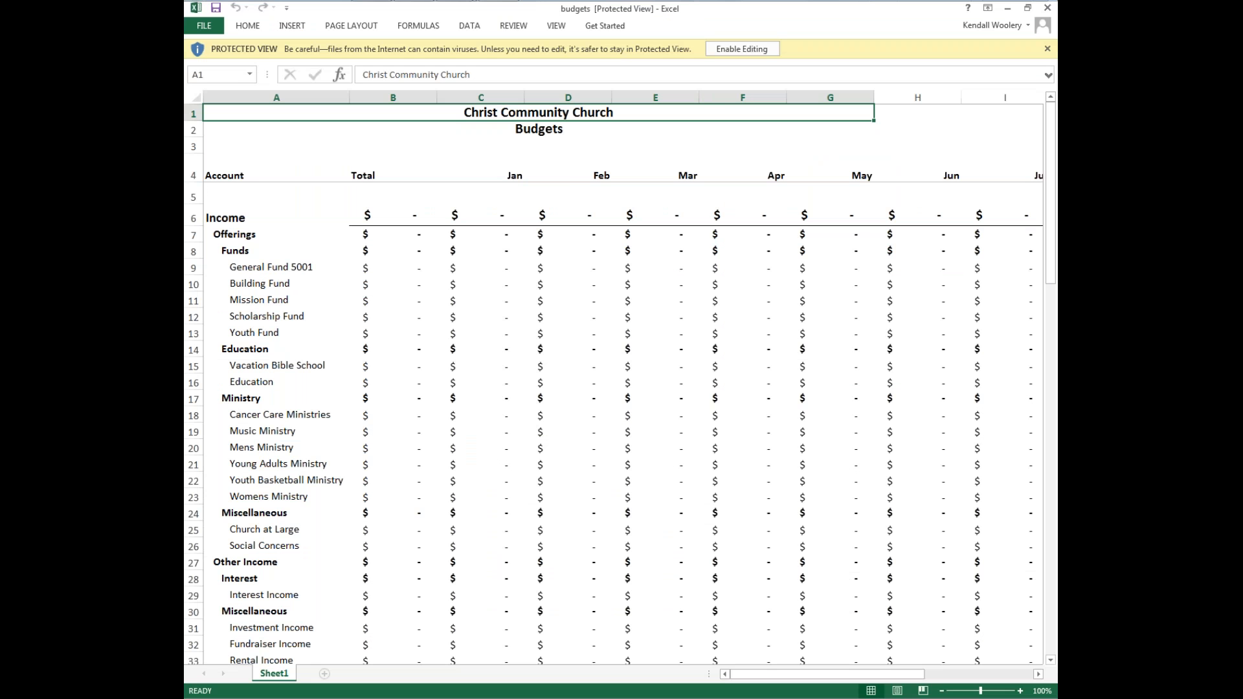
Enable editing and enter 250000 as the General Fund 5001 total.
{"action": "left_click", "coordinate": [742, 50]}
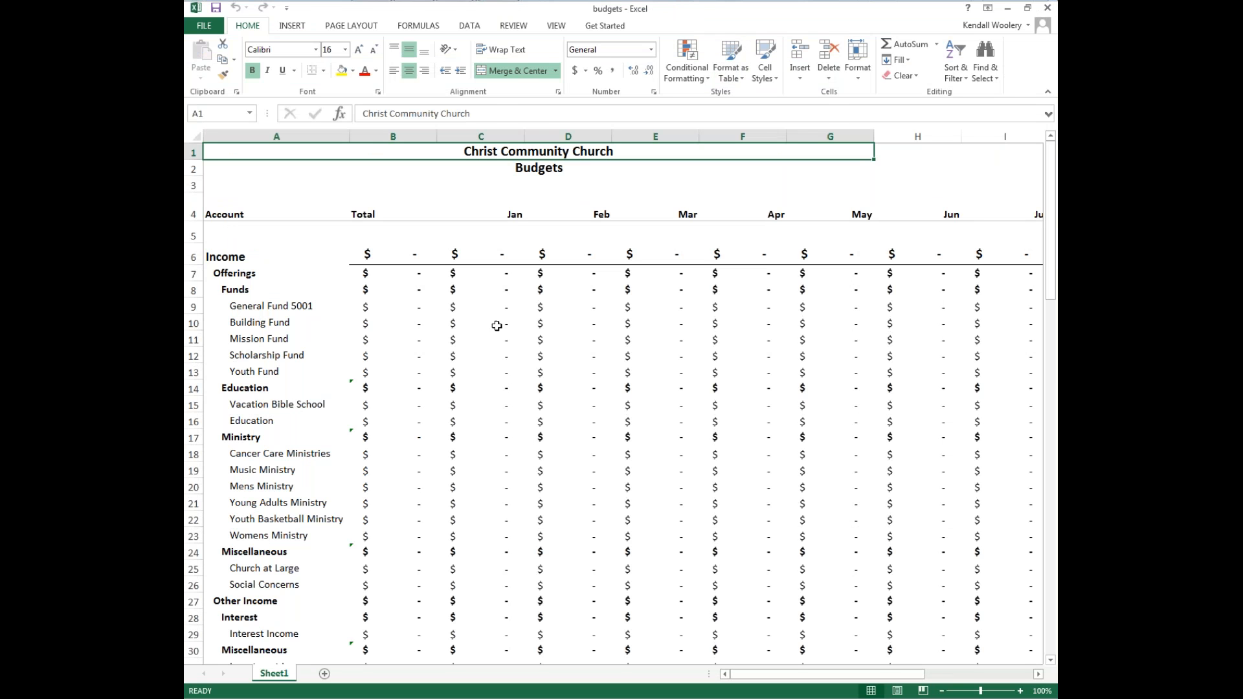
{"action": "left_click", "coordinate": [403, 309]}
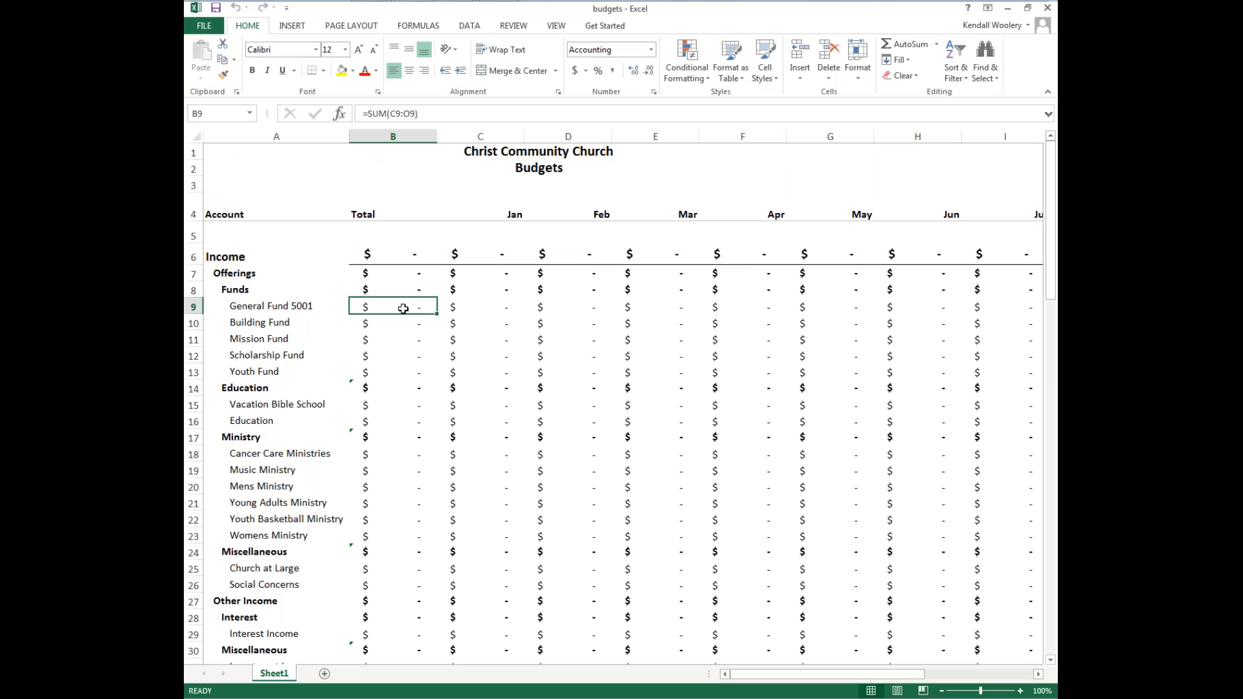
{"action": "type", "text": "250000"}
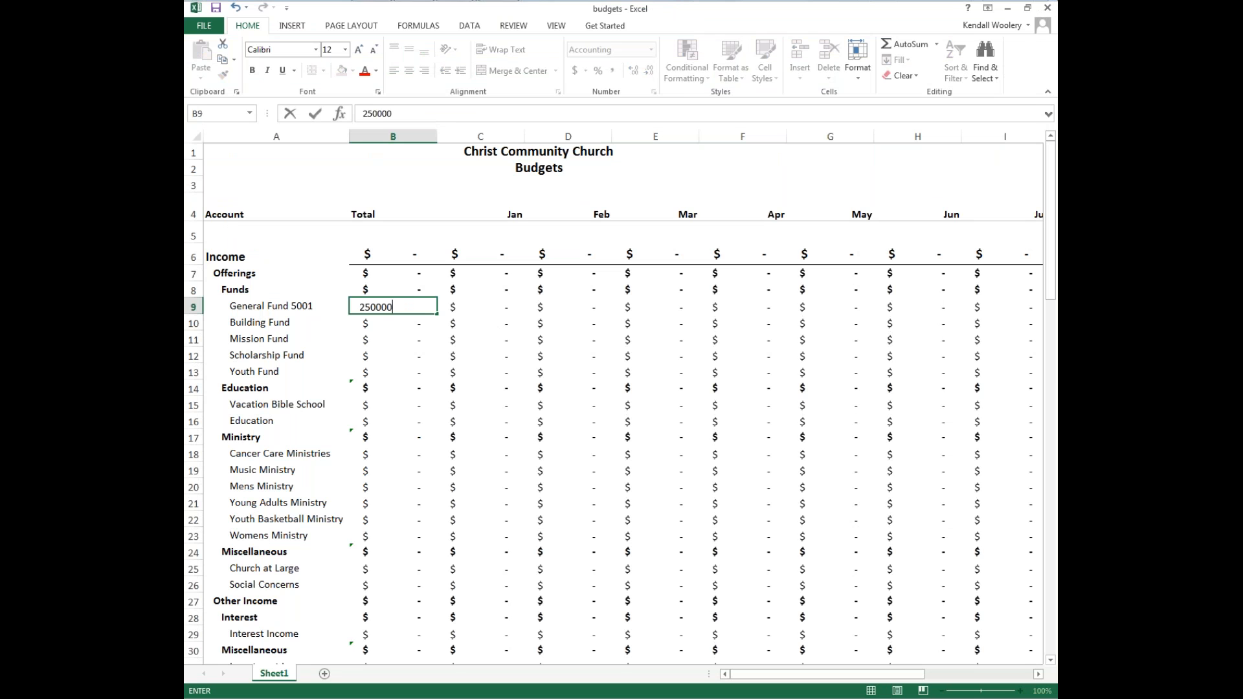
{"action": "key", "text": "Return"}
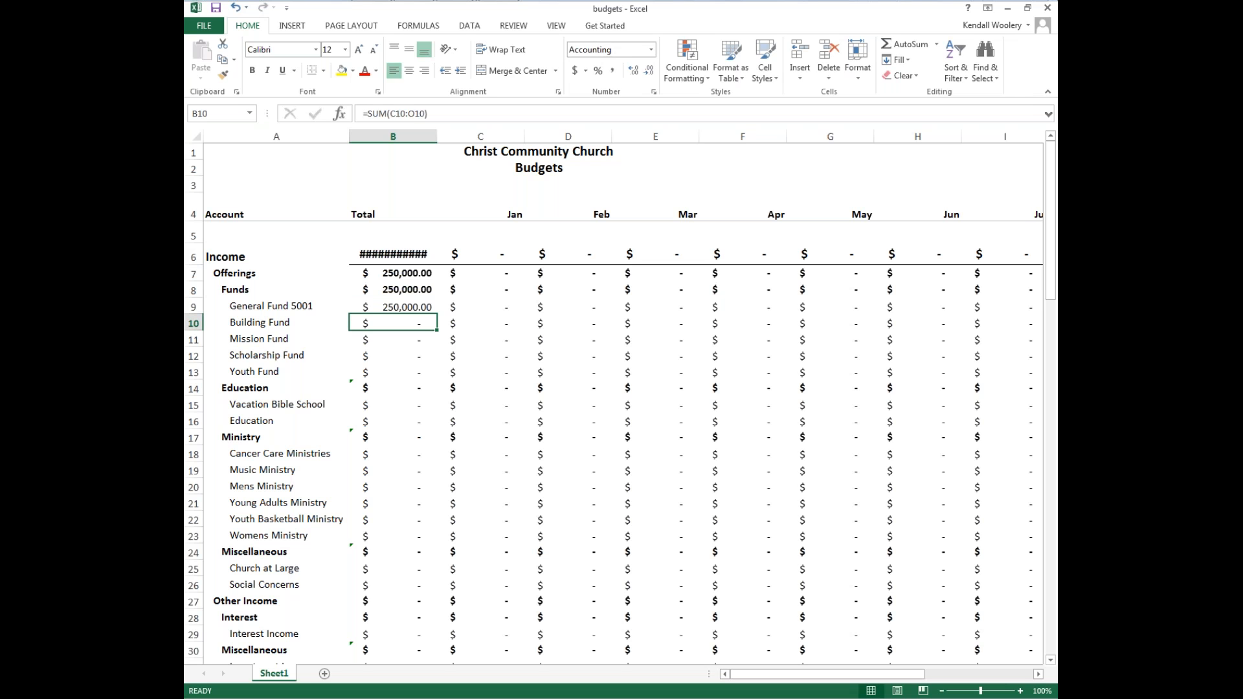
Enter totals of 5000 for Building Fund, 1500 for Mission Fund, 2500 for Scholarship Fund and 1000 for Youth Fund.
{"action": "type", "text": "5000"}
{"action": "key", "text": "Return"}
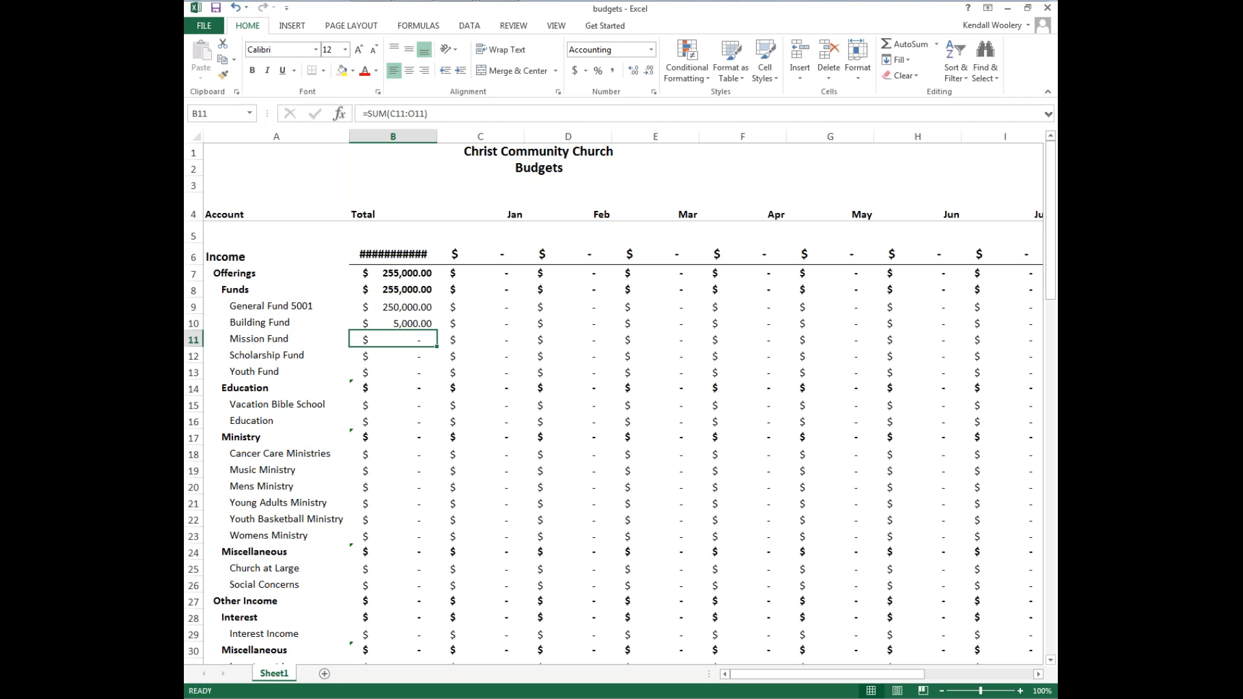
{"action": "key", "text": "F2"}
{"action": "type", "text": "1500"}
{"action": "key", "text": "Return"}
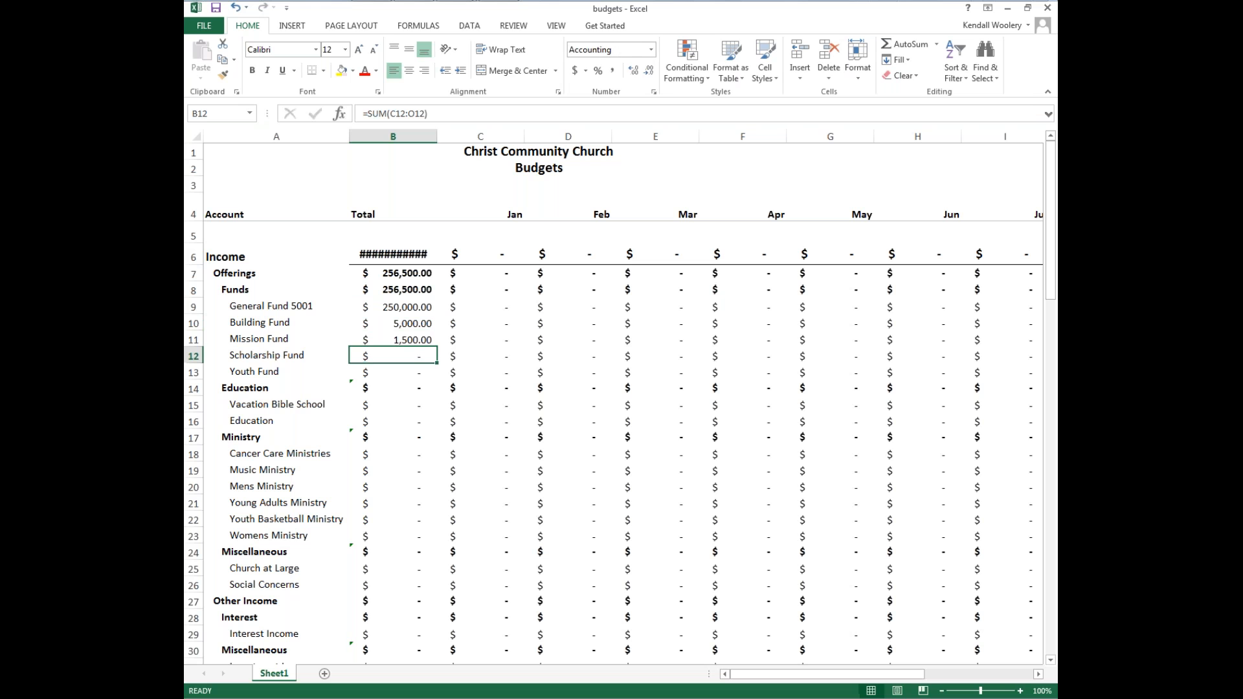
{"action": "key", "text": "F2"}
{"action": "type", "text": "2500"}
{"action": "key", "text": "Return"}
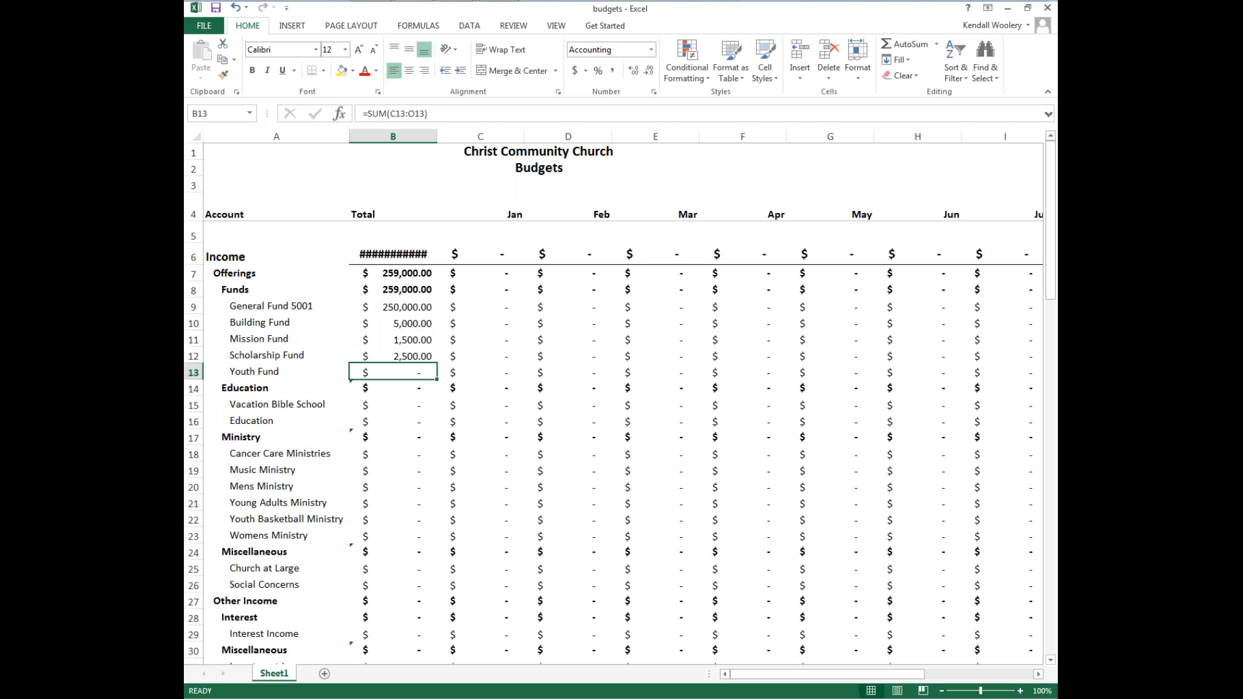
{"action": "key", "text": "BackSpace"}
{"action": "type", "text": "1000"}
{"action": "key", "text": "Return"}
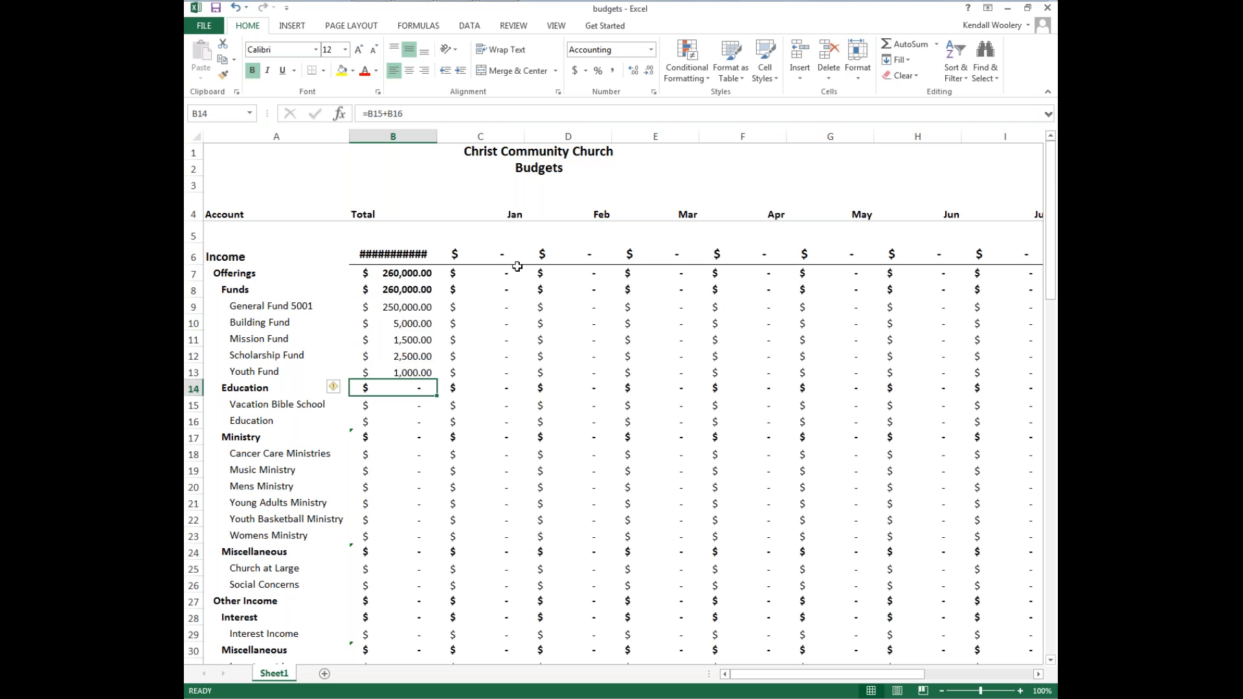
Enter 150000 as the Staff Salary 016-01-01-01 total.
{"action": "scroll", "coordinate": [350, 389], "scroll_direction": "down", "scroll_amount": 7}
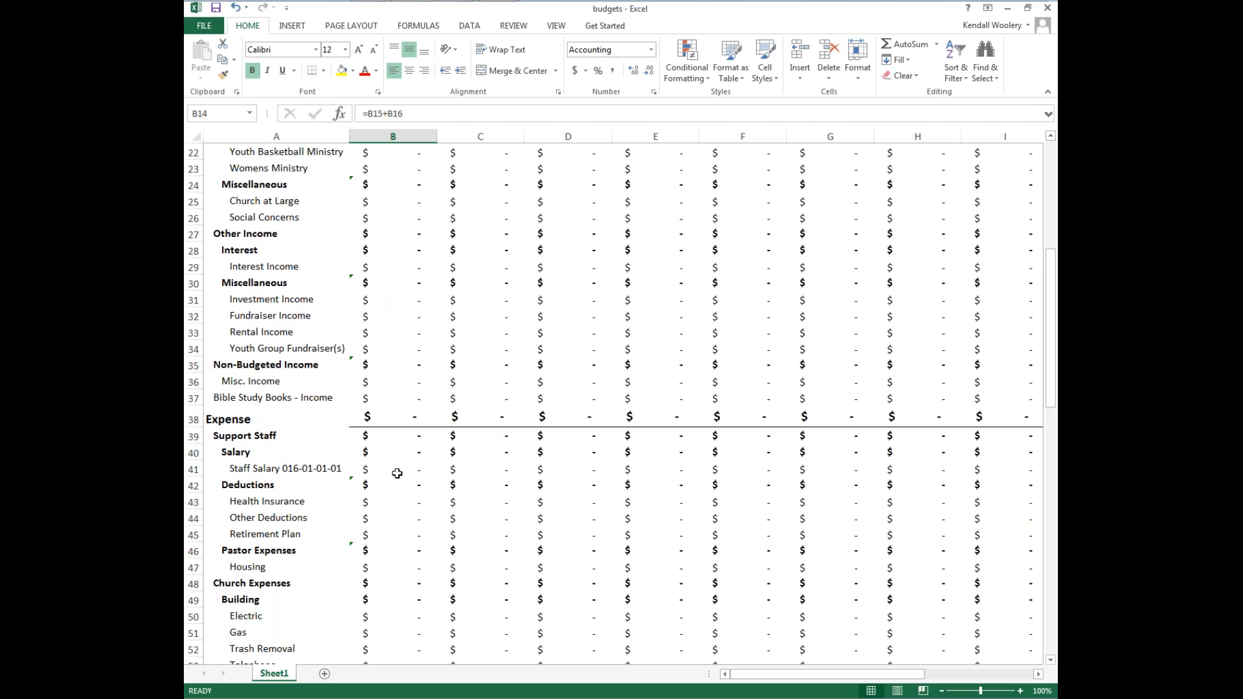
{"action": "left_click", "coordinate": [397, 473]}
{"action": "type", "text": "150,00"}
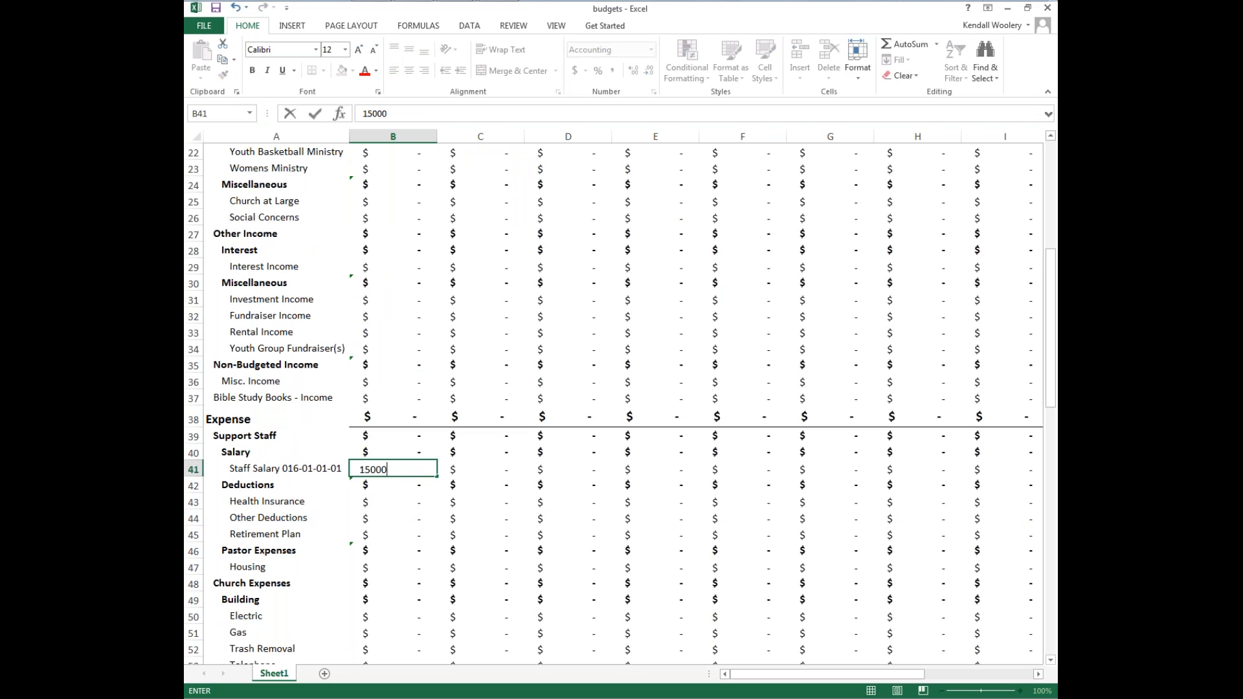
{"action": "type", "text": "0"}
{"action": "key", "text": "Return"}
Enter totals of 5000 for Health Insurance, 3000 for Other Deductions and 10000 for Retirement Plan.
{"action": "key", "text": "Return"}
{"action": "type", "text": "5000"}
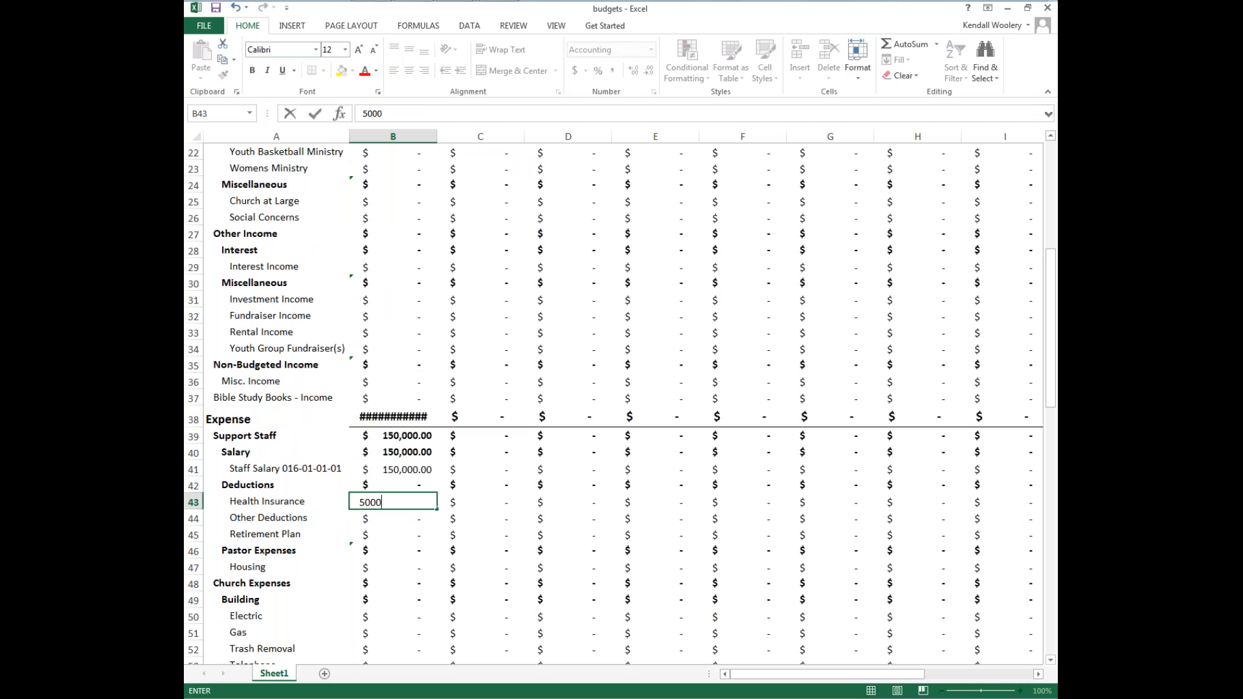
{"action": "key", "text": "Return"}
{"action": "type", "text": "3000"}
{"action": "key", "text": "Return"}
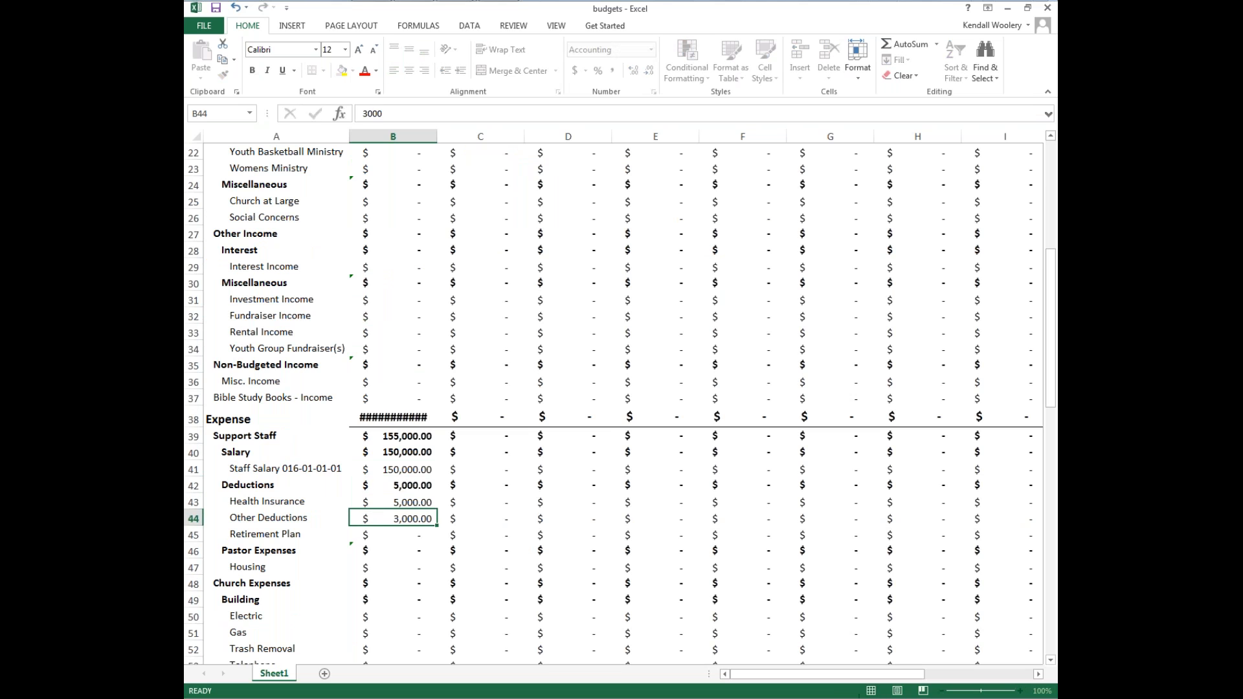
{"action": "type", "text": "10,00"}
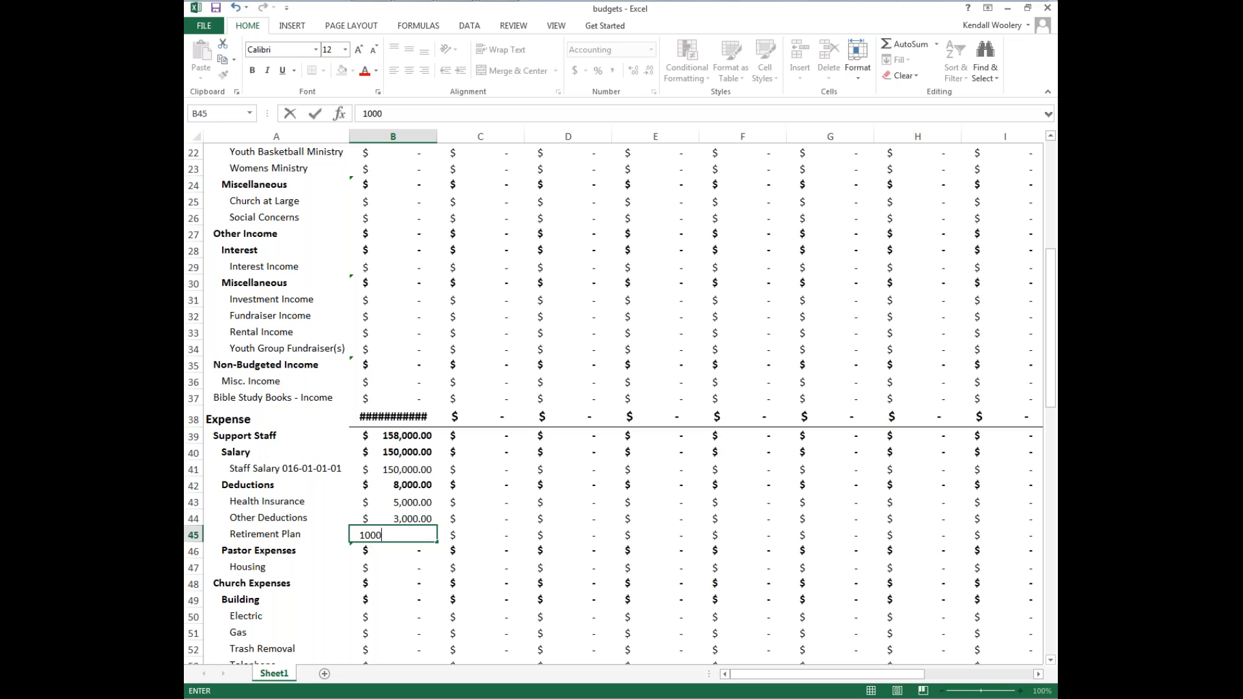
{"action": "type", "text": "0"}
{"action": "key", "text": "Return"}
Enter 36000 as the Housing total.
{"action": "key", "text": "Return"}
{"action": "type", "text": "36,0"}
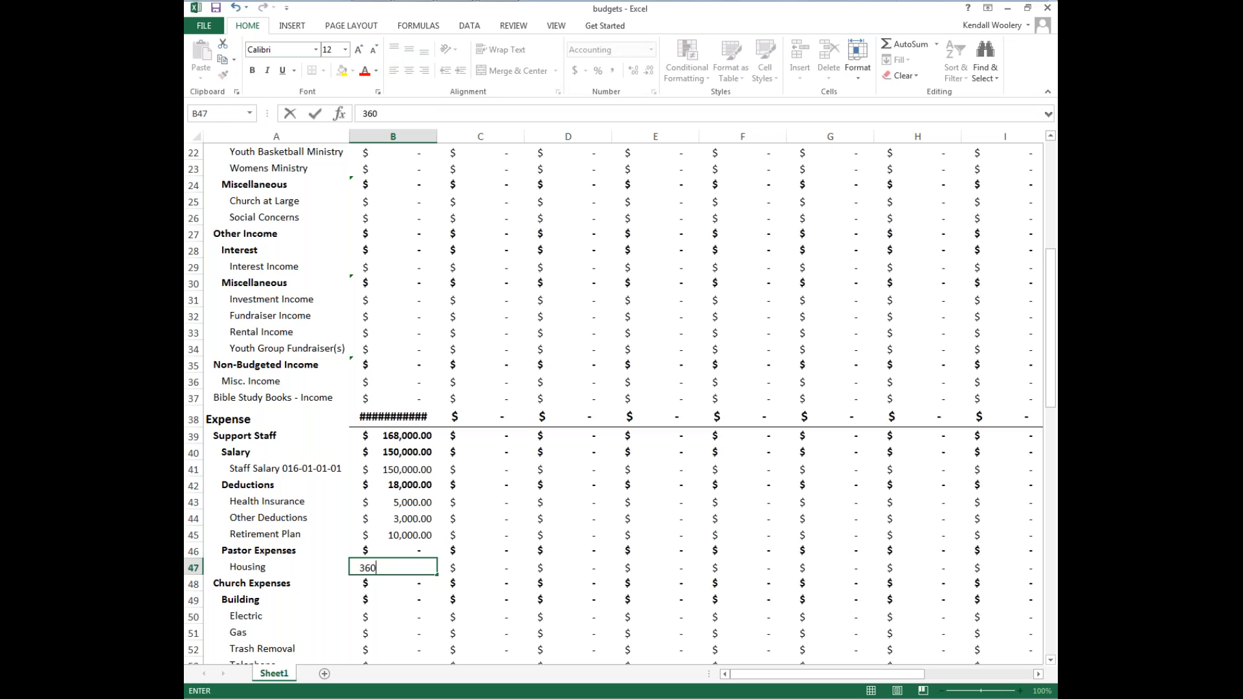
{"action": "type", "text": "00"}
Enter totals of 500 each for Electric and Gas under Building.
{"action": "key", "text": "Return"}
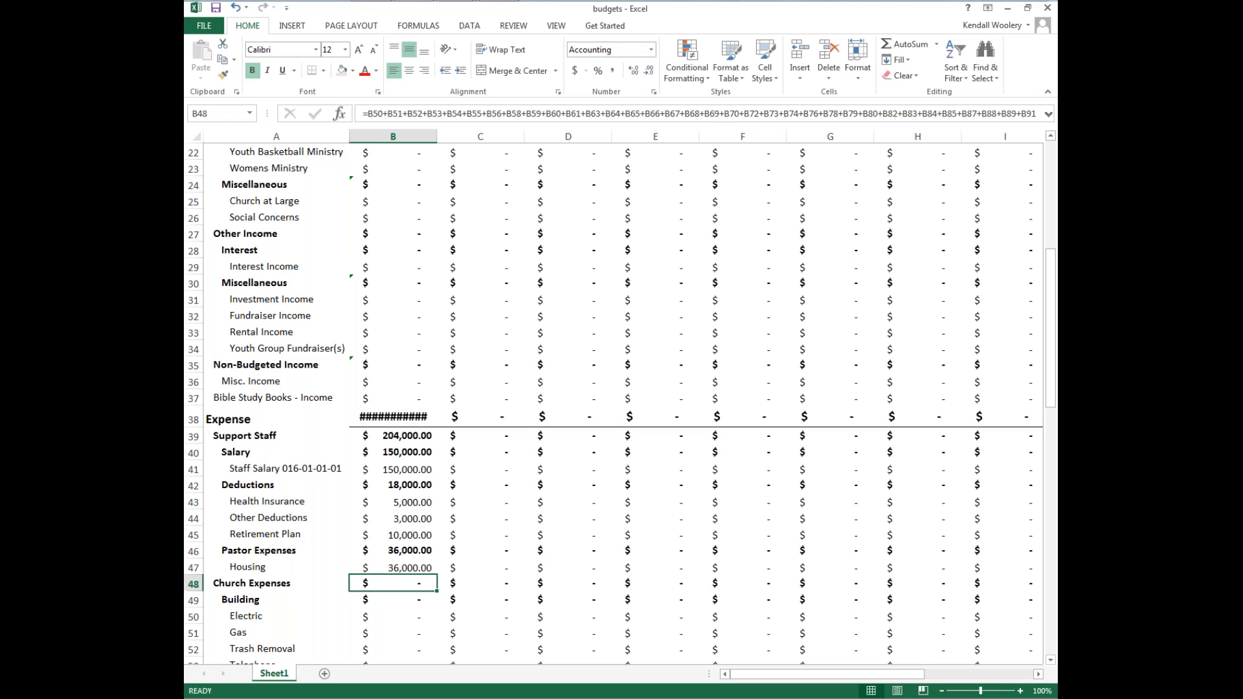
{"action": "key", "text": "Return"}
{"action": "key", "text": "Return"}
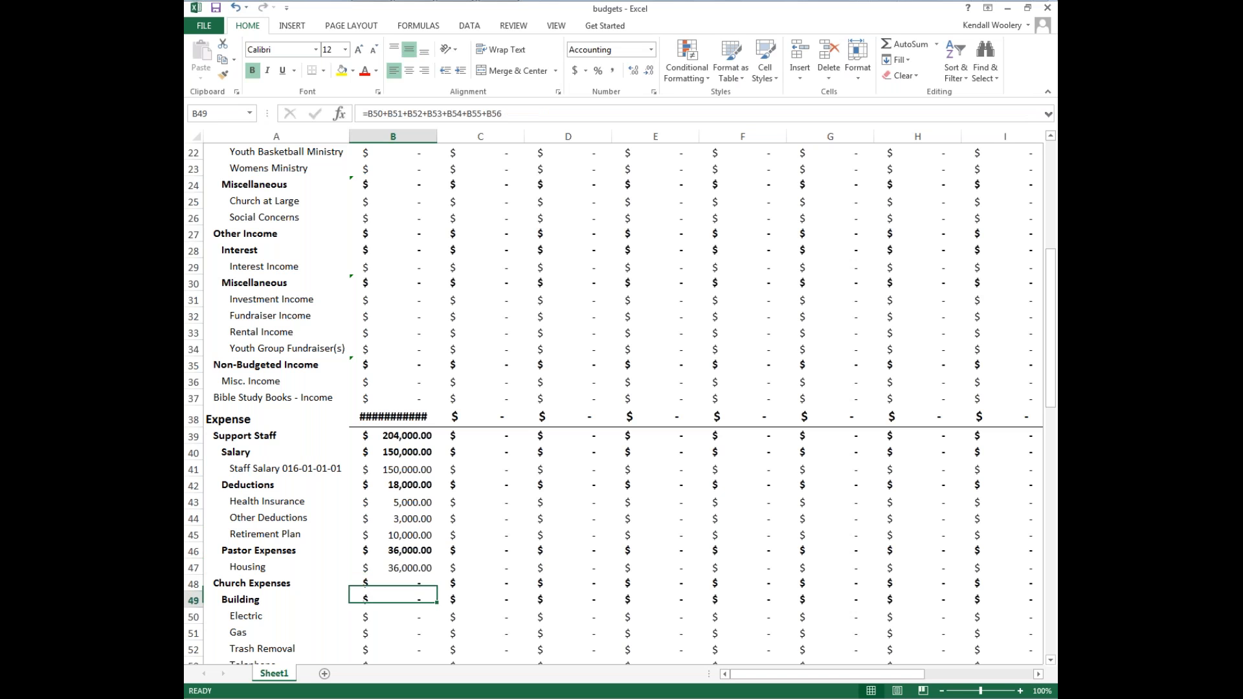
{"action": "type", "text": "500"}
{"action": "key", "text": "Return"}
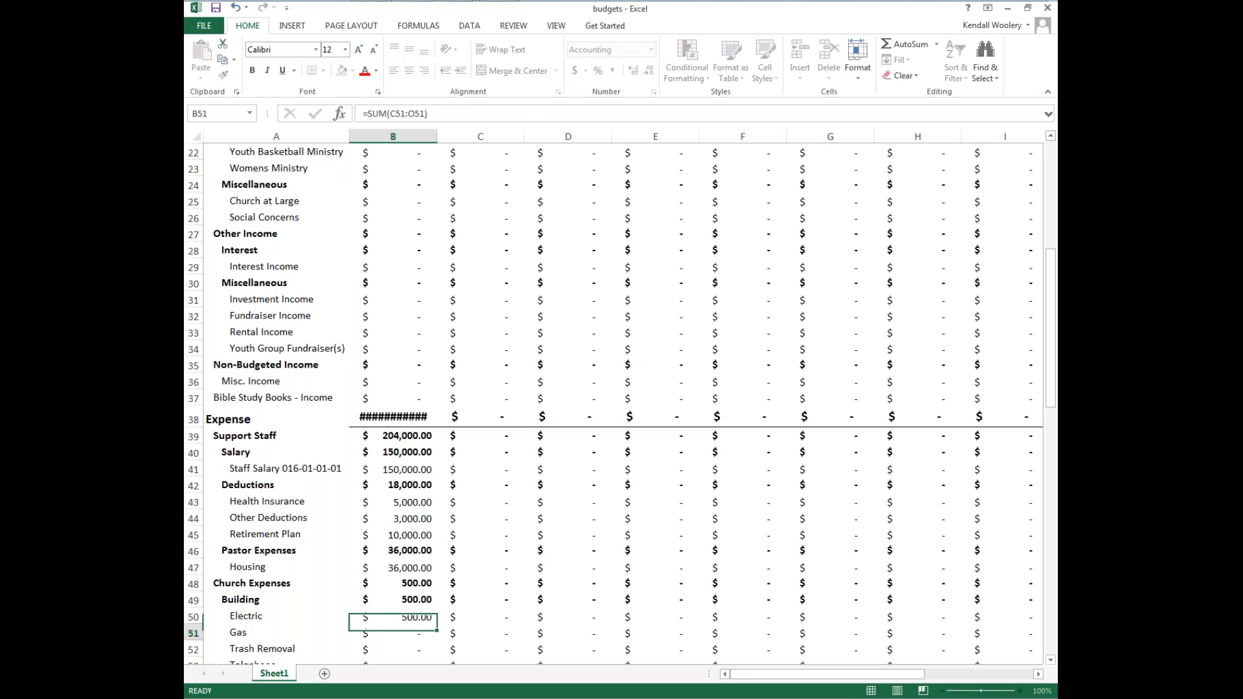
{"action": "type", "text": "500"}
Enter totals of 150 for Trash Removal and 125 for Telephone under Building.
{"action": "key", "text": "Return"}
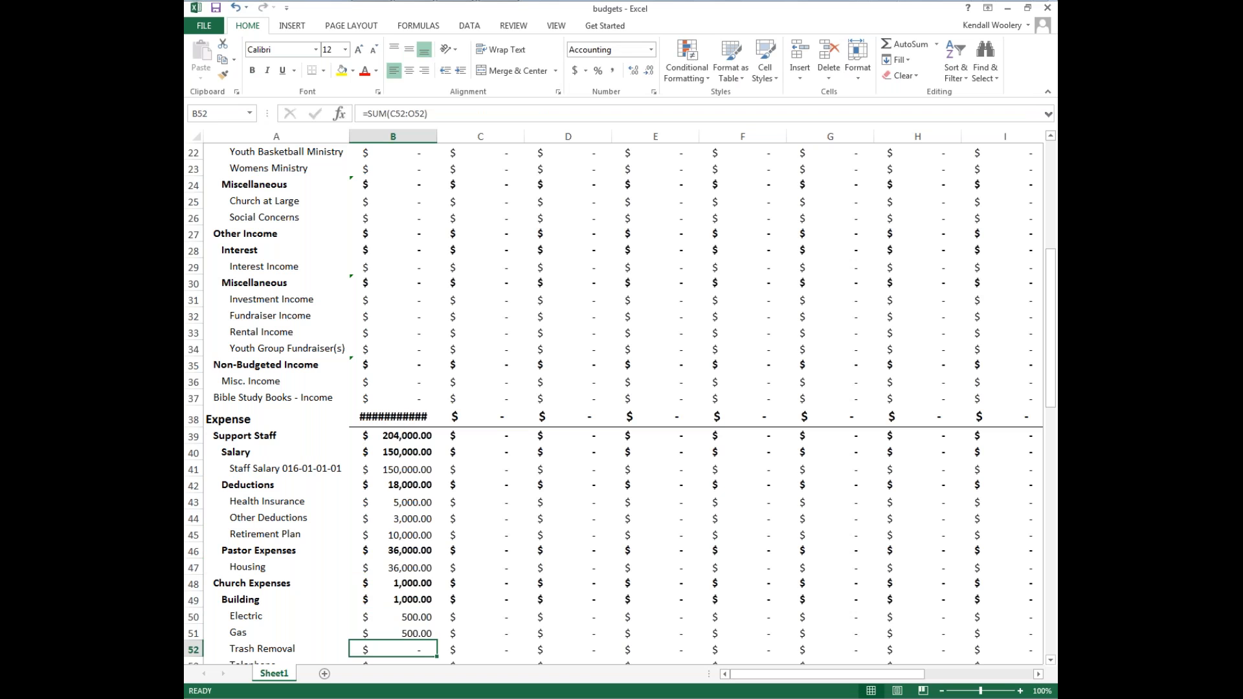
{"action": "type", "text": "150"}
{"action": "key", "text": "Return"}
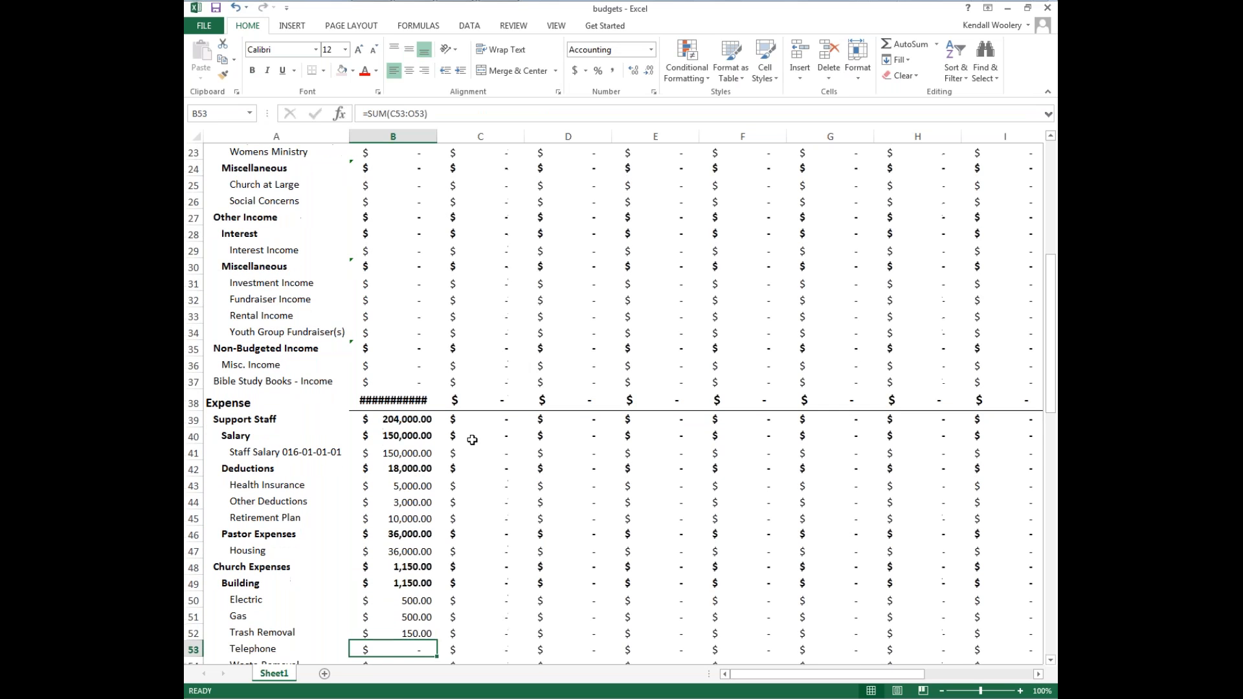
{"action": "scroll", "coordinate": [472, 441], "scroll_direction": "down", "scroll_amount": 3}
{"action": "type", "text": "125"}
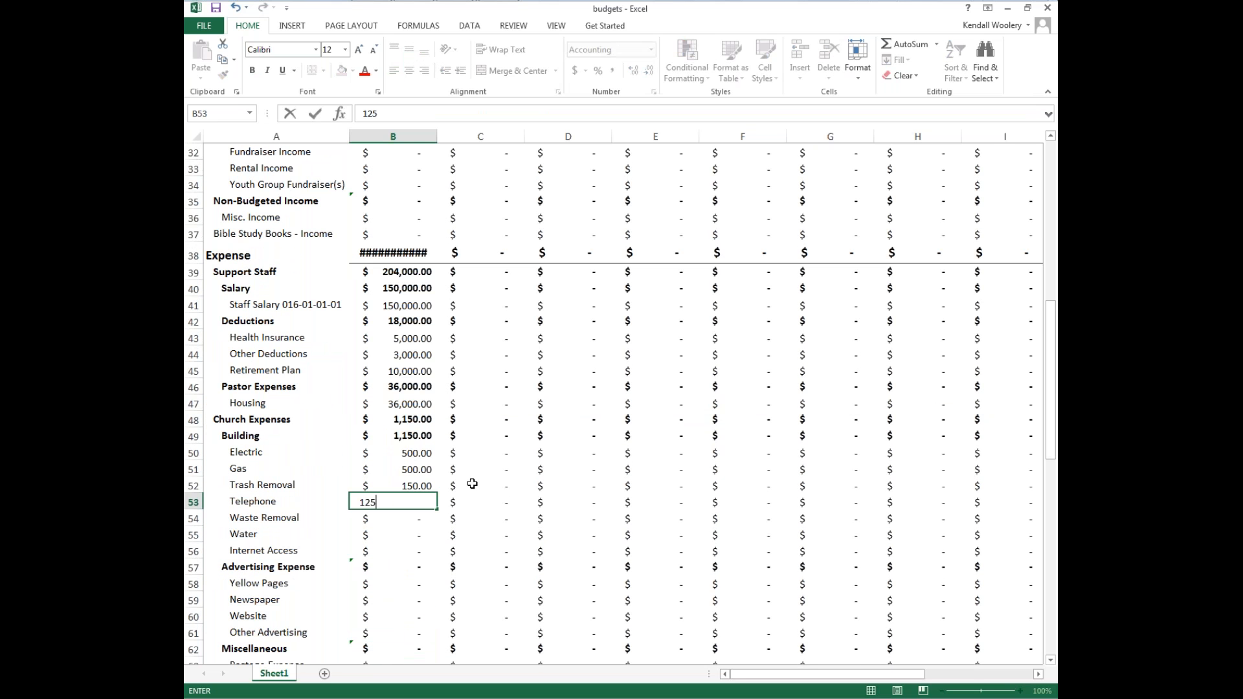
{"action": "key", "text": "Return"}
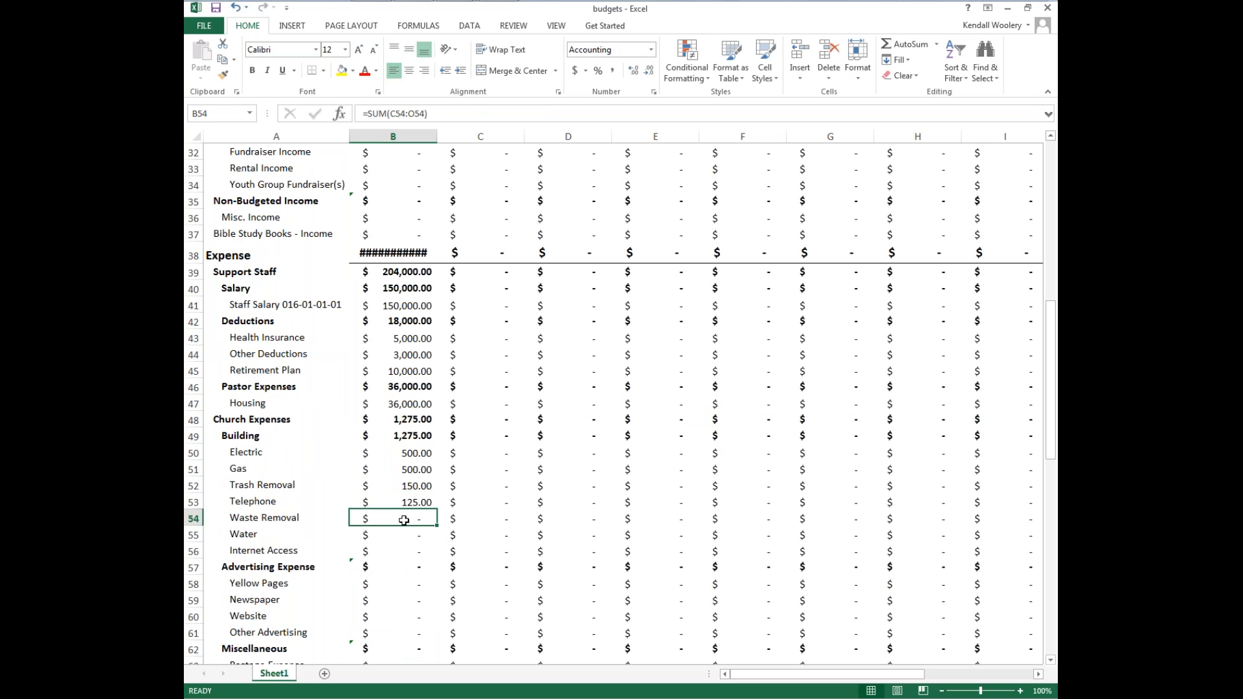
Enter totals of 300 for Waste Removal and 1,500 for Water.
{"action": "type", "text": "300"}
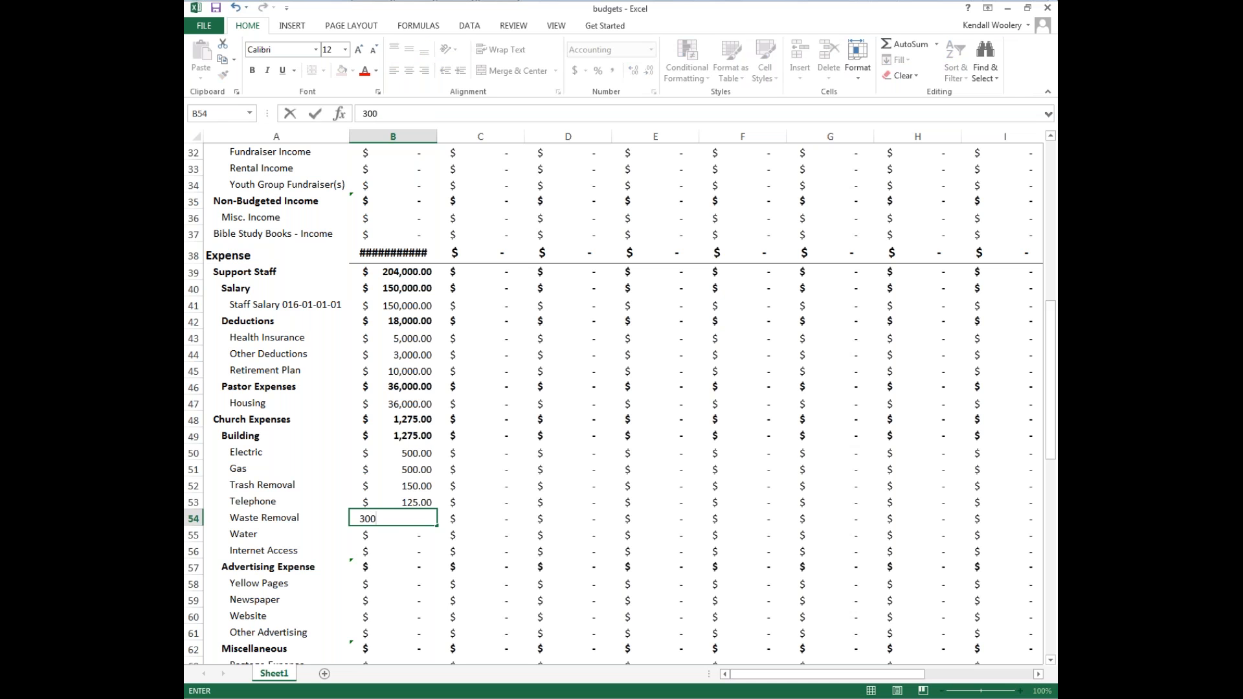
{"action": "key", "text": "Return"}
{"action": "type", "text": "1,500"}
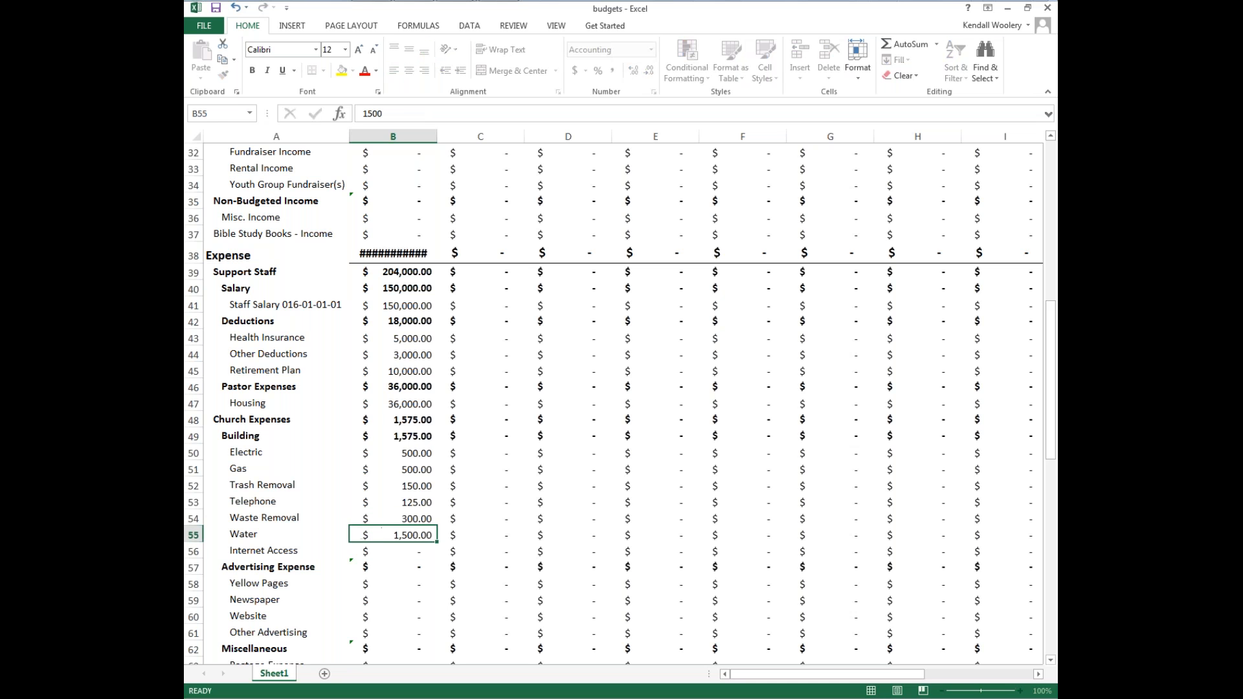
{"action": "key", "text": "Return"}
Copy the Total column values from General Fund 5001 down through Scholarship Fund.
{"action": "scroll", "coordinate": [481, 283], "scroll_direction": "up", "scroll_amount": 10}
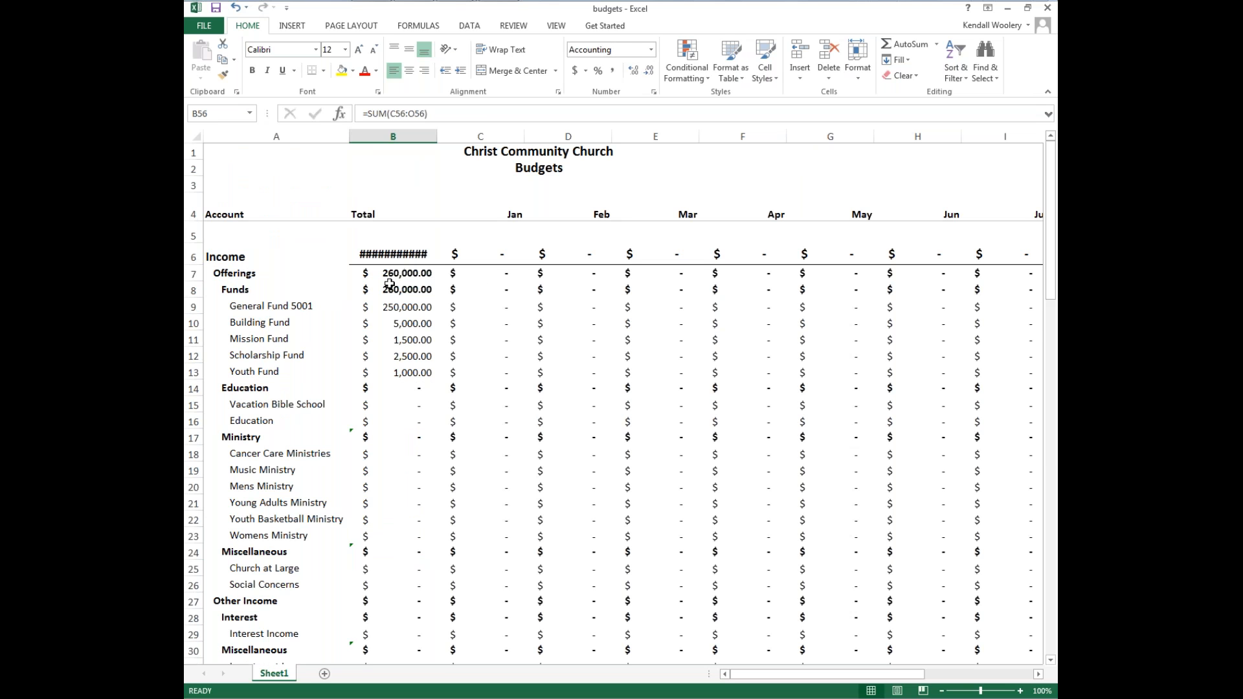
{"action": "left_click", "coordinate": [378, 309]}
{"action": "left_click_drag", "start_coordinate": [378, 308], "coordinate": [387, 618]}
{"action": "right_click", "coordinate": [387, 619]}
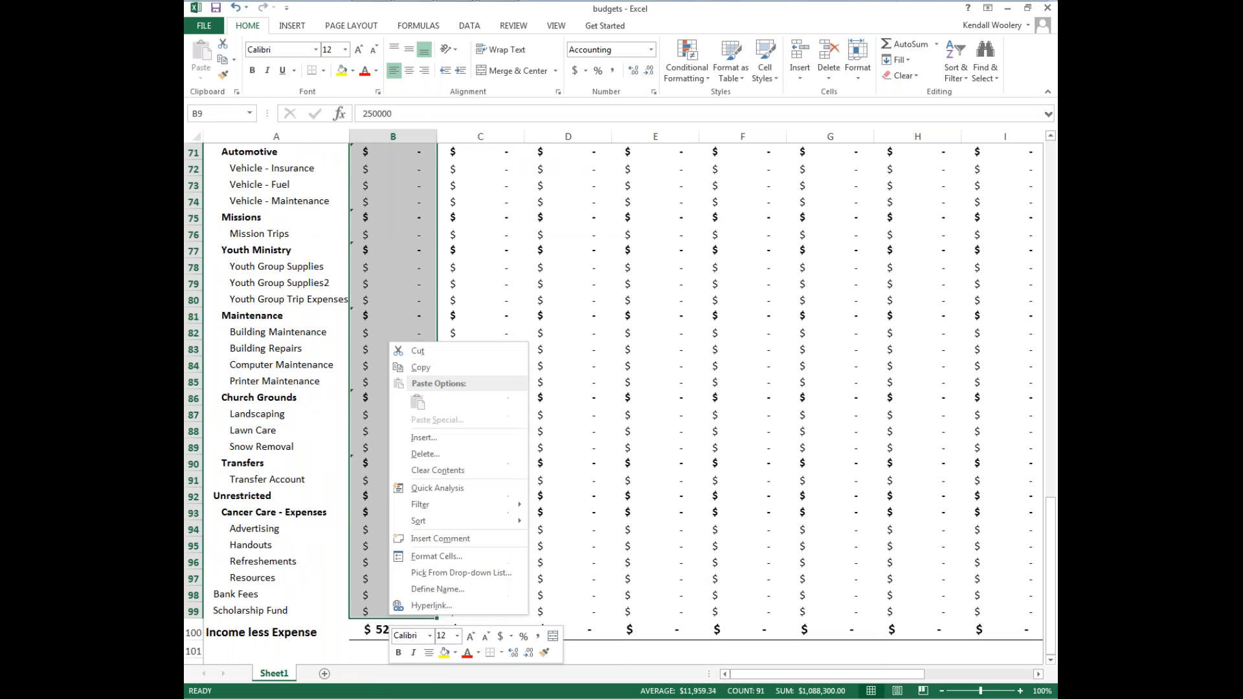
{"action": "left_click", "coordinate": [421, 368]}
Switch to the ledger's Budgets page and paste the copied totals into General Fund 5001's Total cell.
{"action": "scroll", "coordinate": [621, 401], "scroll_direction": "up", "scroll_amount": 20}
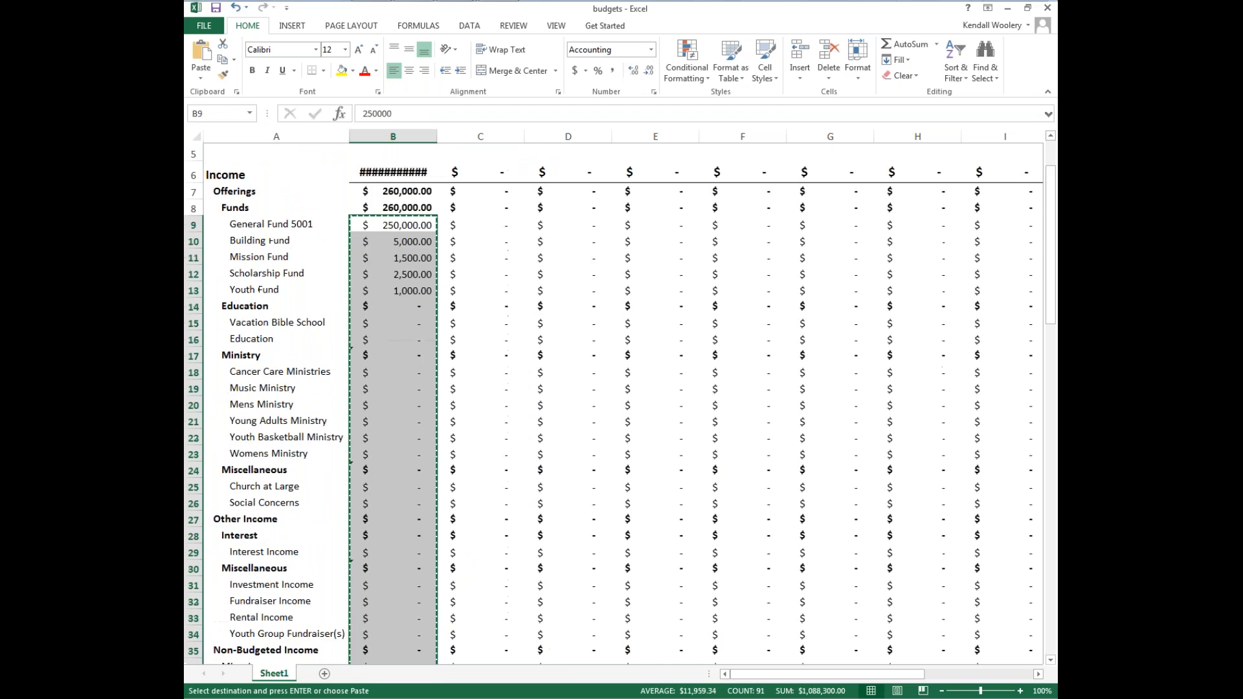
{"action": "mouse_move", "coordinate": [993, 26]}
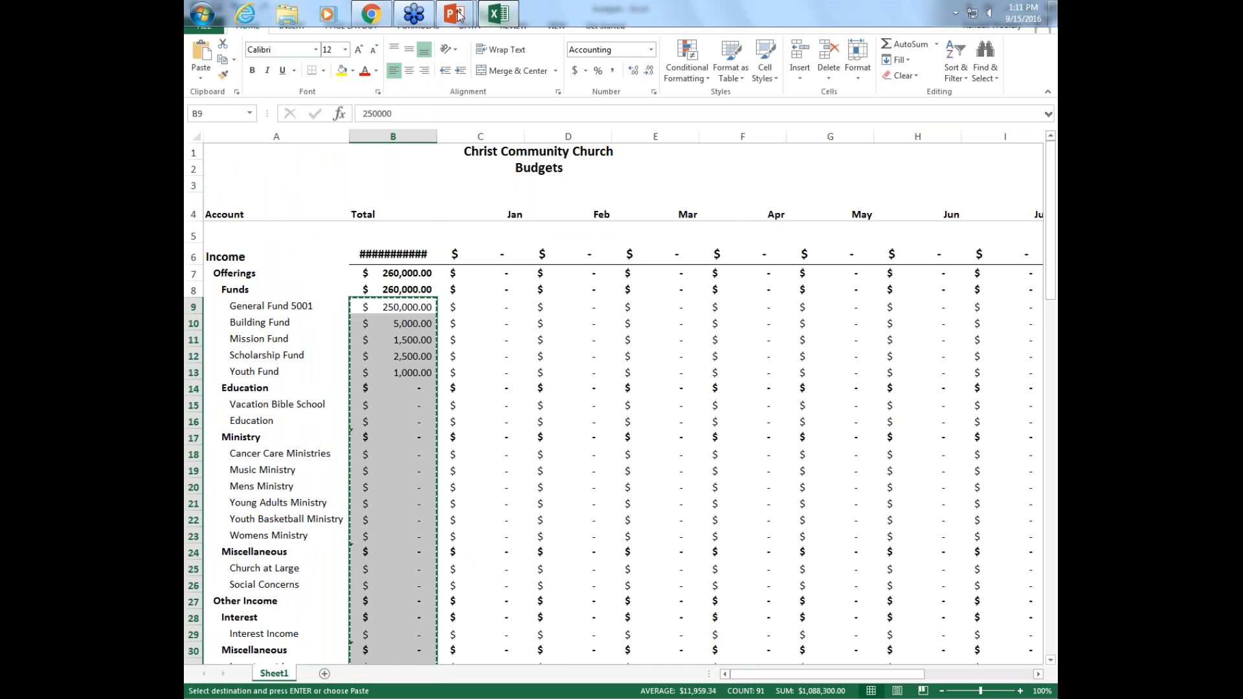
{"action": "left_click", "coordinate": [371, 13]}
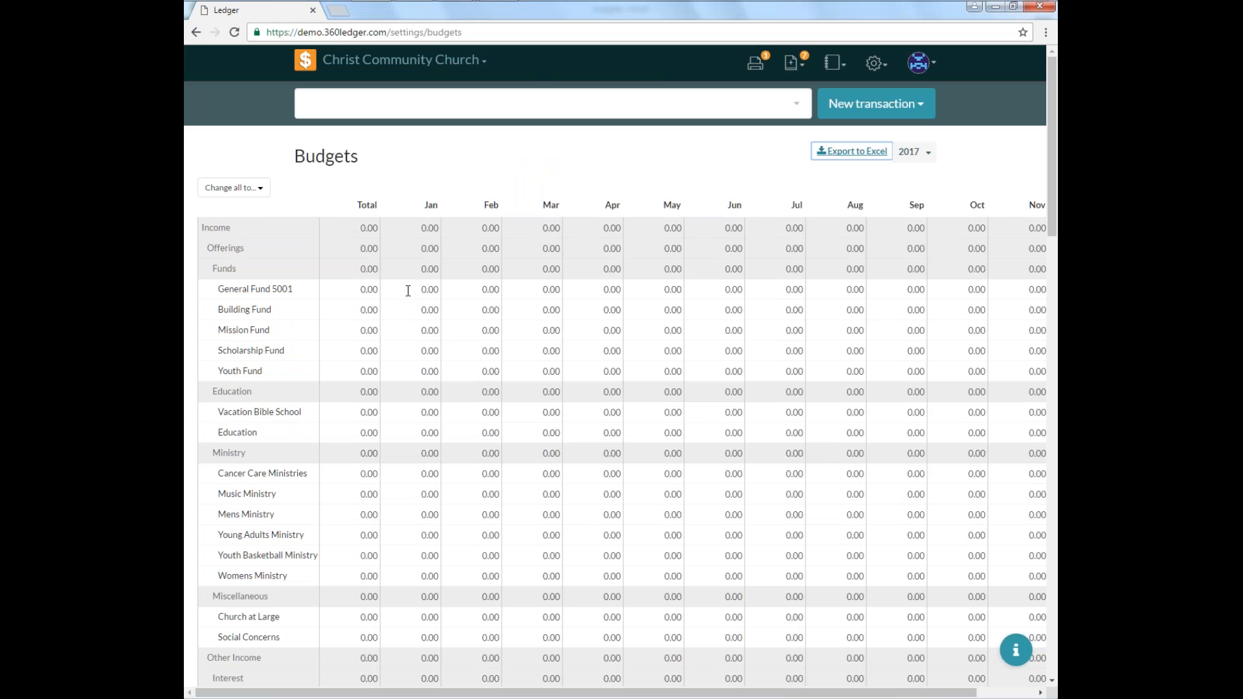
{"action": "left_click", "coordinate": [349, 290]}
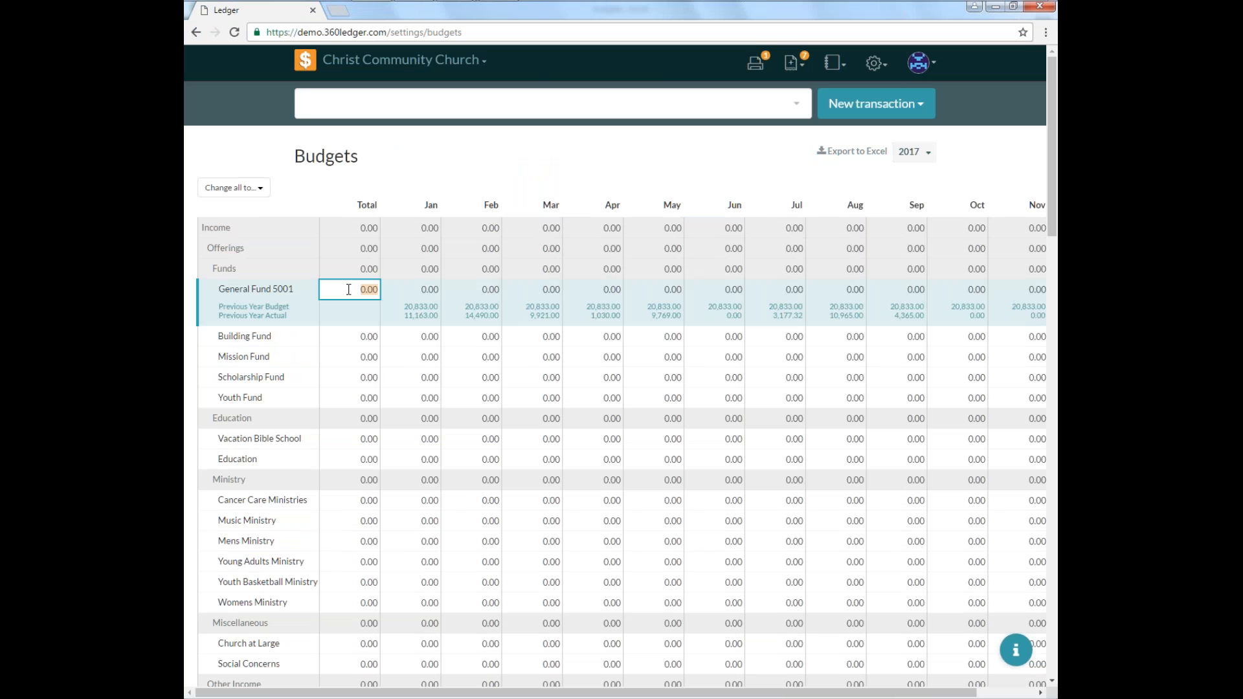
{"action": "right_click", "coordinate": [349, 290]}
{"action": "left_click", "coordinate": [383, 329]}
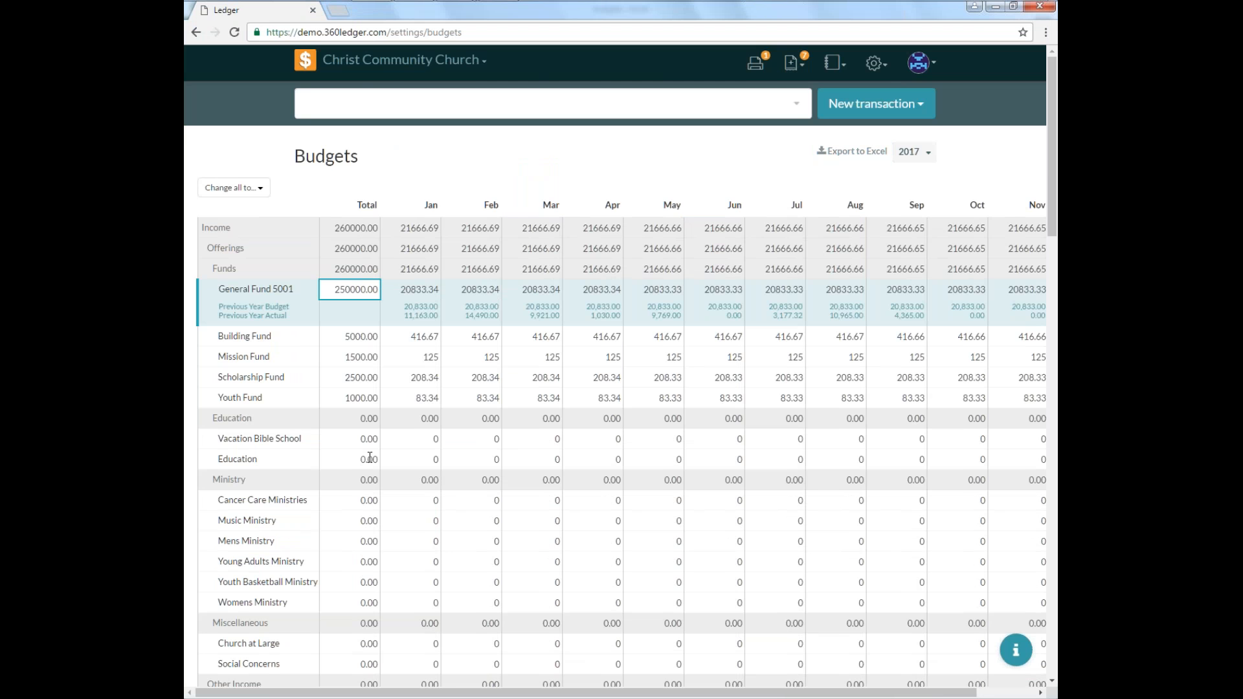
Save the pasted 2017 budget changes and dismiss the confirmation.
{"action": "scroll", "coordinate": [371, 458], "scroll_direction": "down", "scroll_amount": 8}
{"action": "scroll", "coordinate": [373, 453], "scroll_direction": "down", "scroll_amount": 3}
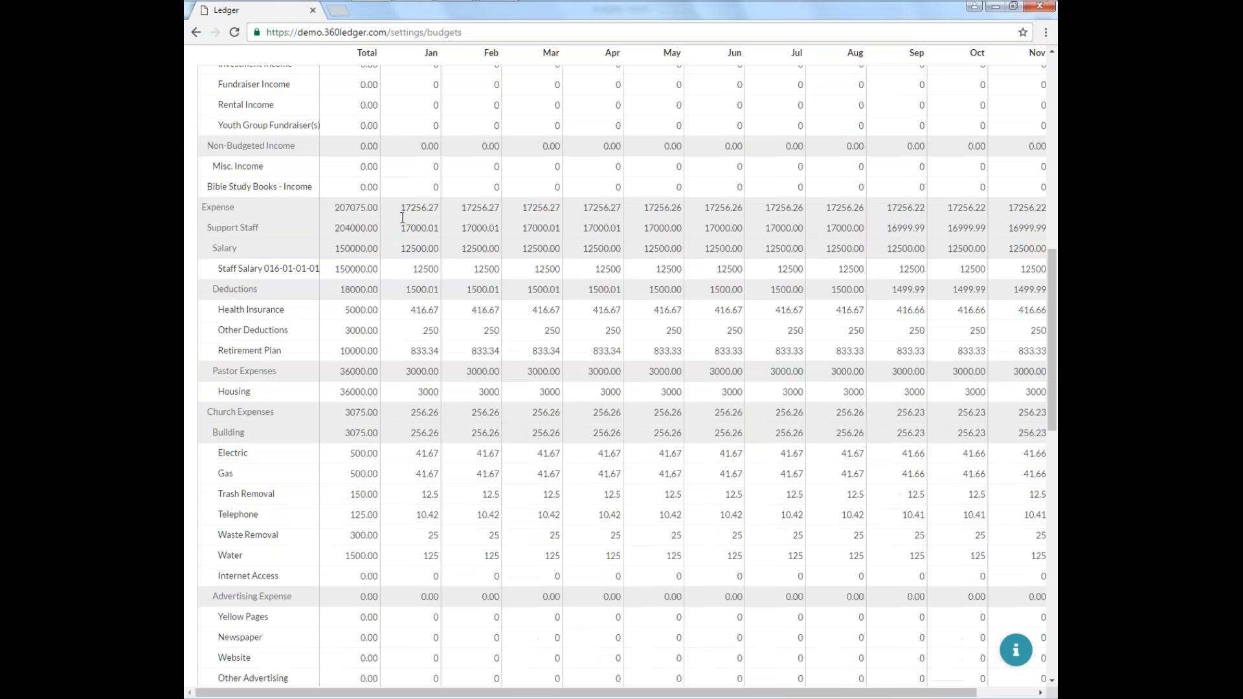
{"action": "scroll", "coordinate": [376, 445], "scroll_direction": "down", "scroll_amount": 5}
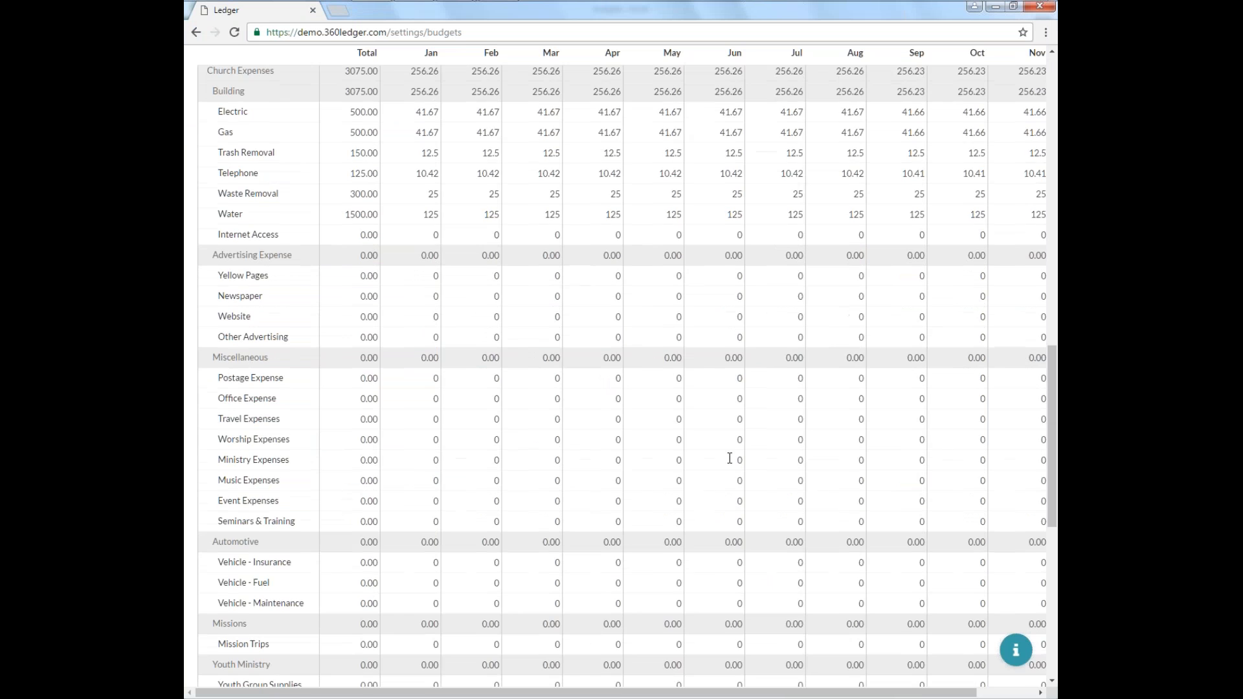
{"action": "scroll", "coordinate": [729, 452], "scroll_direction": "up", "scroll_amount": 15}
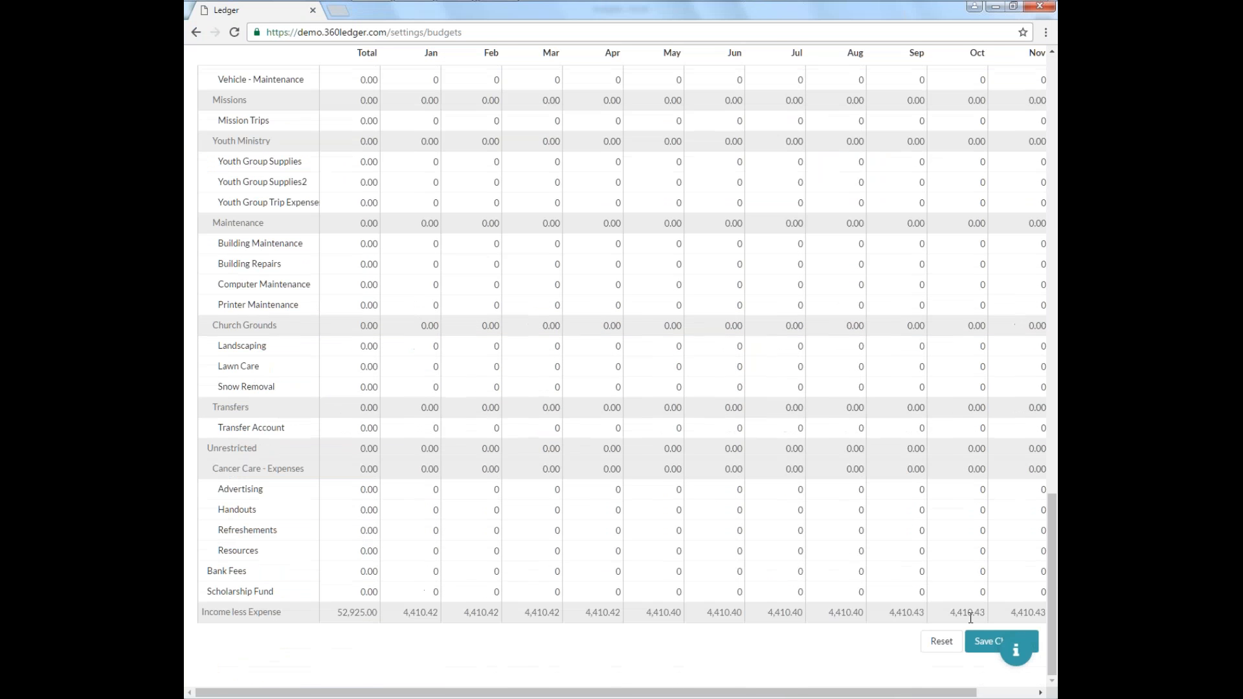
{"action": "left_click", "coordinate": [985, 641]}
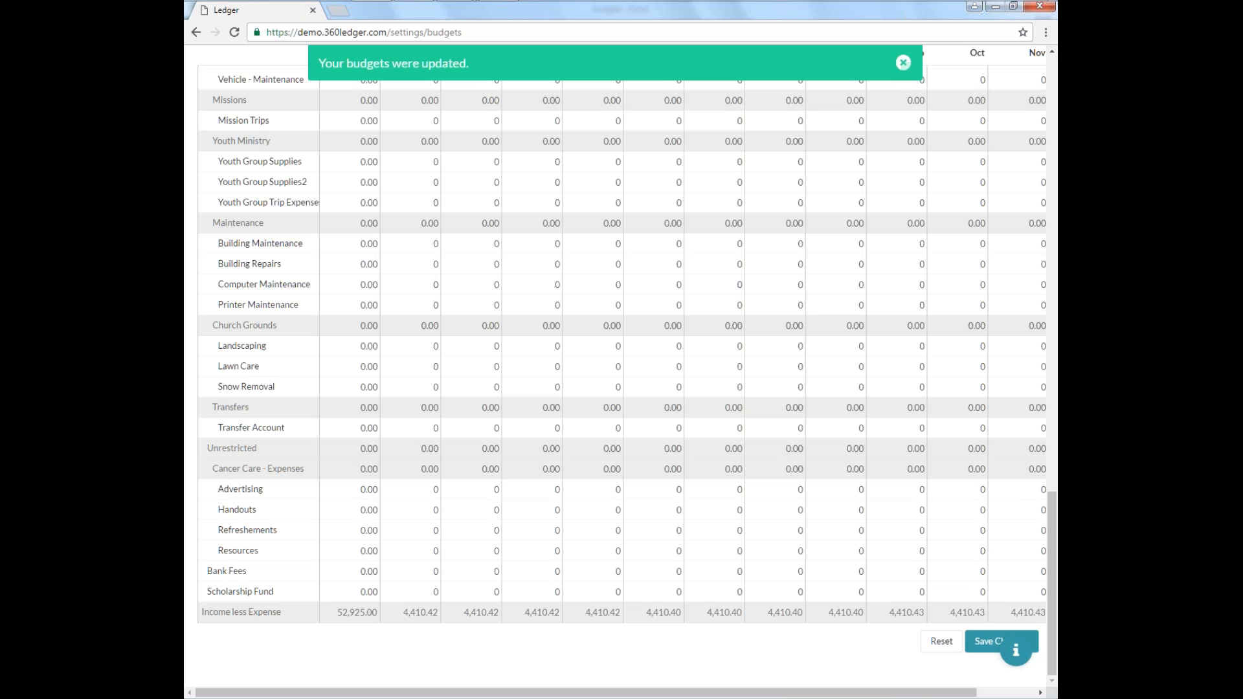
{"action": "left_click", "coordinate": [903, 63]}
Try changing all budgets to last year's actual and then last year's budget, and reset the changes.
{"action": "scroll", "coordinate": [711, 366], "scroll_direction": "up", "scroll_amount": 15}
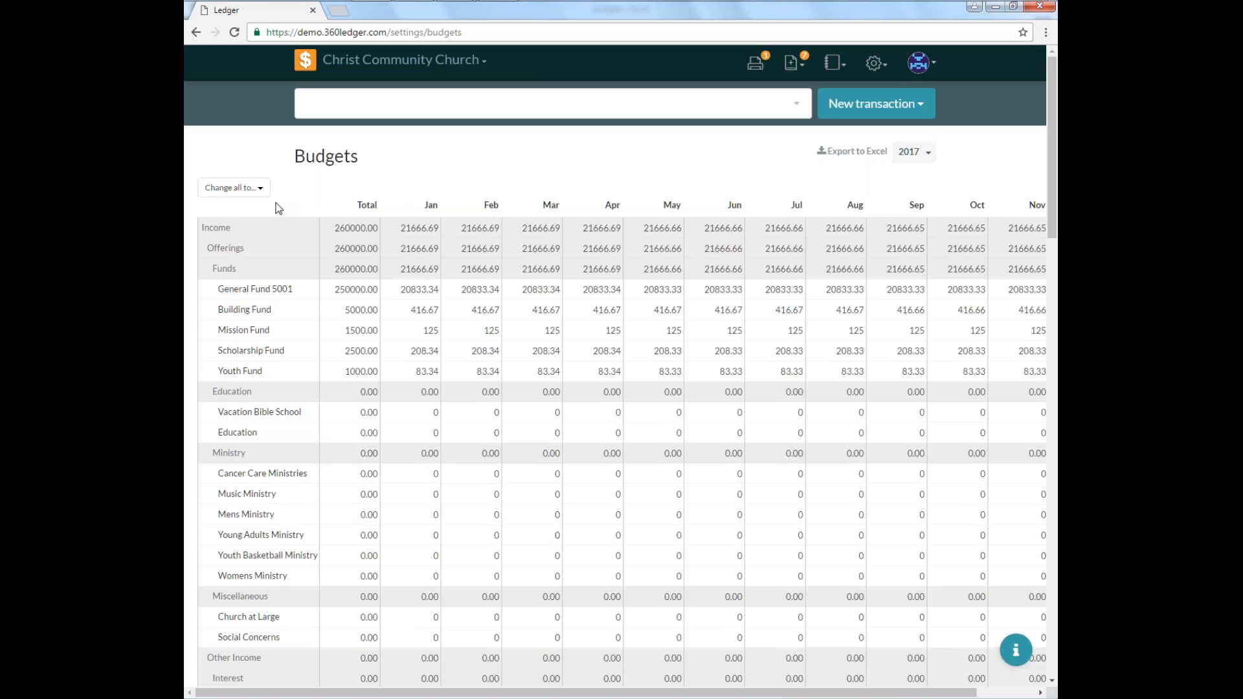
{"action": "left_click", "coordinate": [263, 188]}
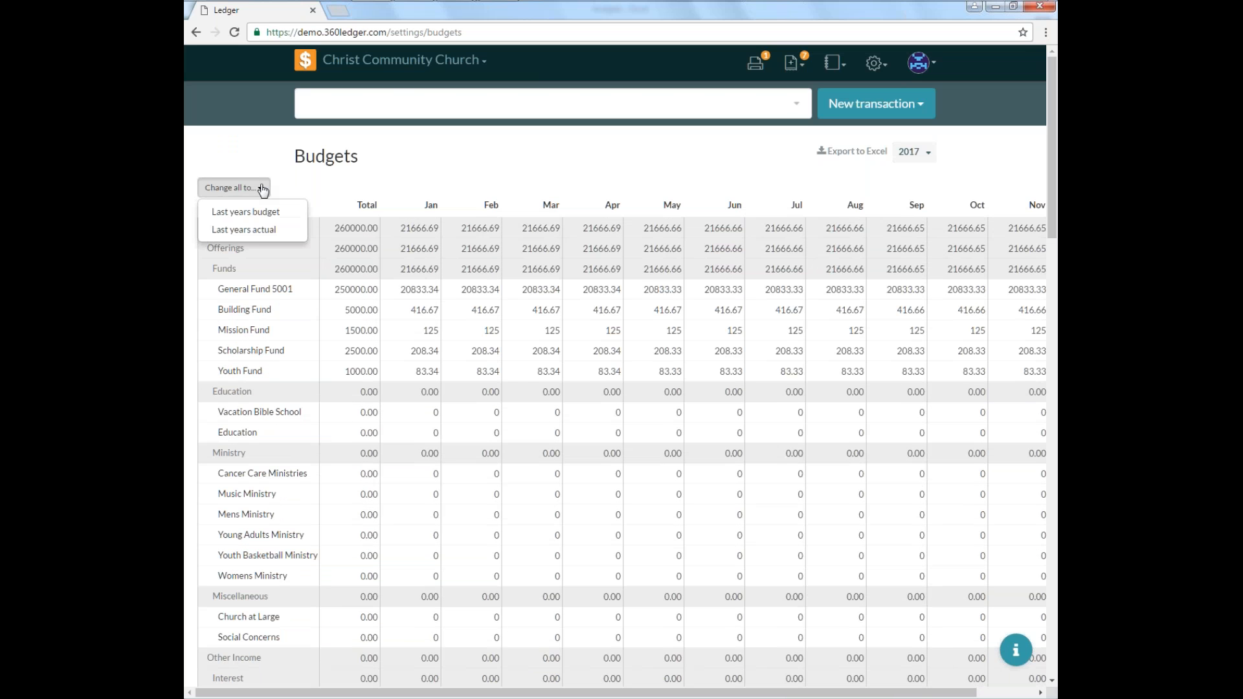
{"action": "left_click", "coordinate": [255, 231]}
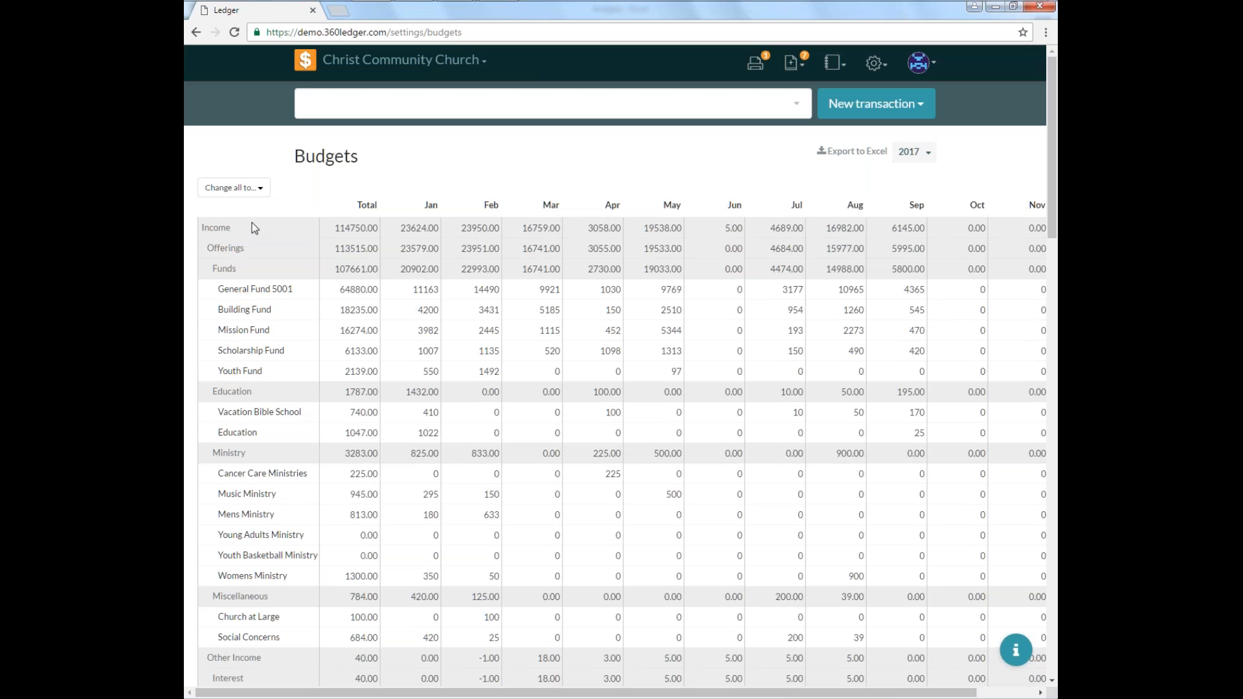
{"action": "left_click", "coordinate": [256, 201]}
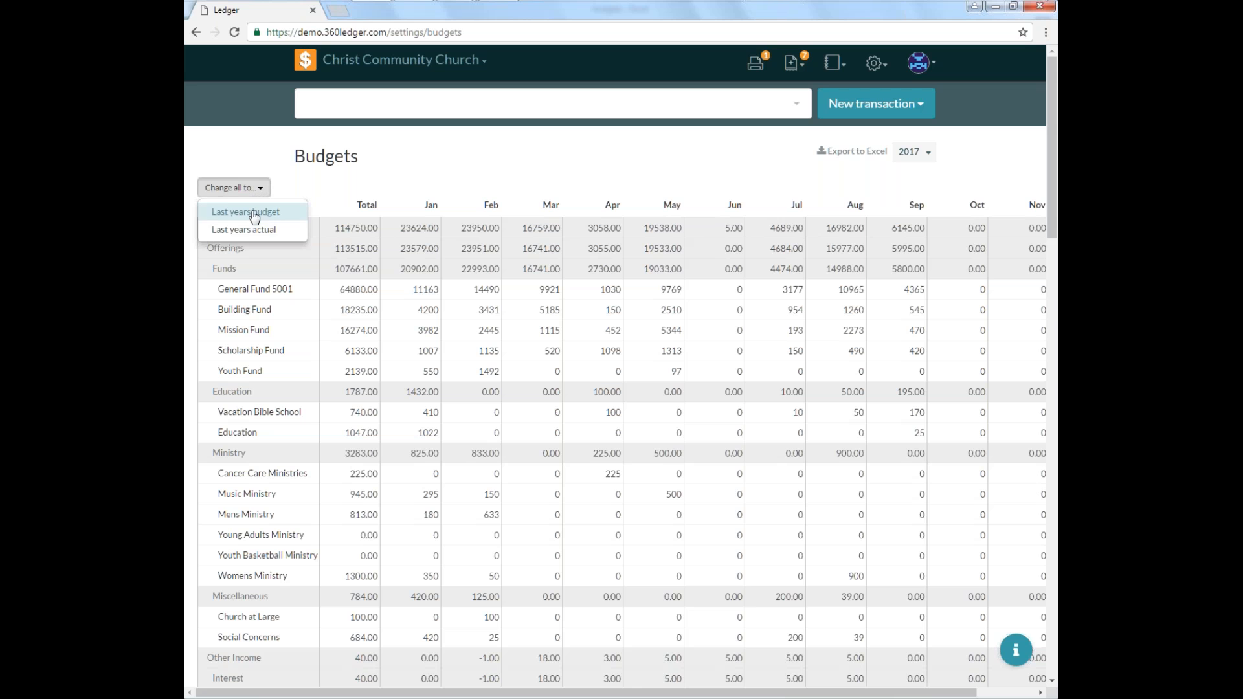
{"action": "left_click", "coordinate": [255, 213]}
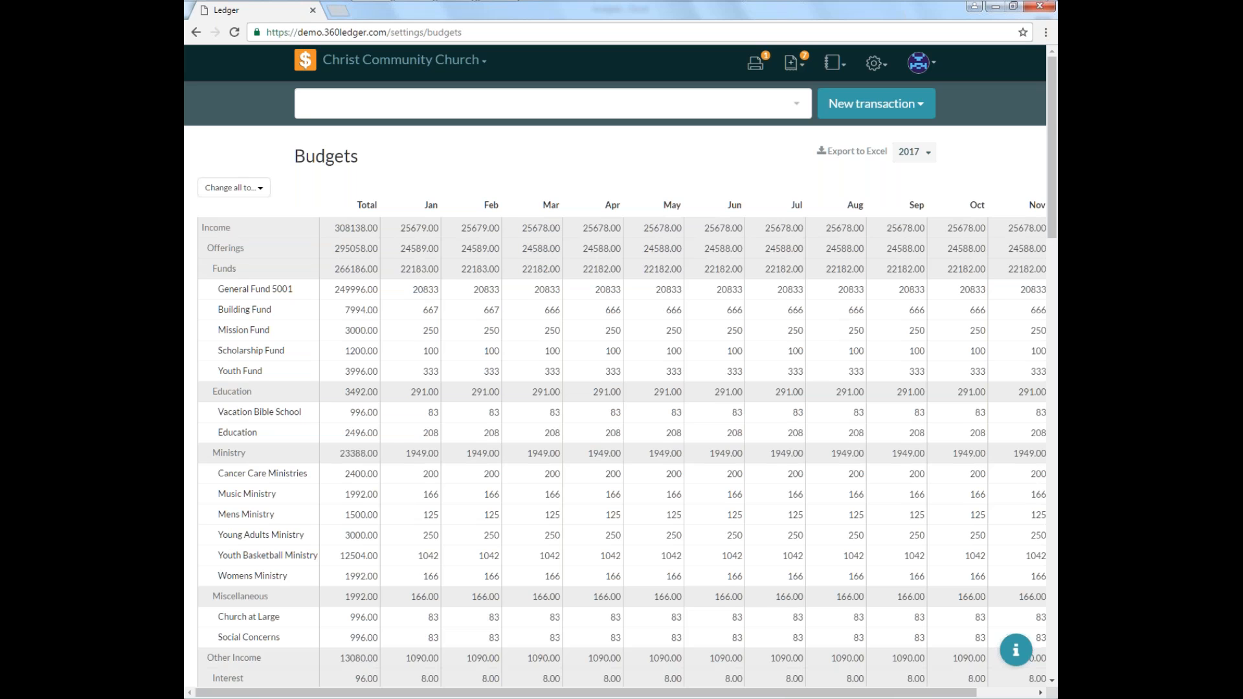
{"action": "scroll", "coordinate": [674, 570], "scroll_direction": "down", "scroll_amount": 15}
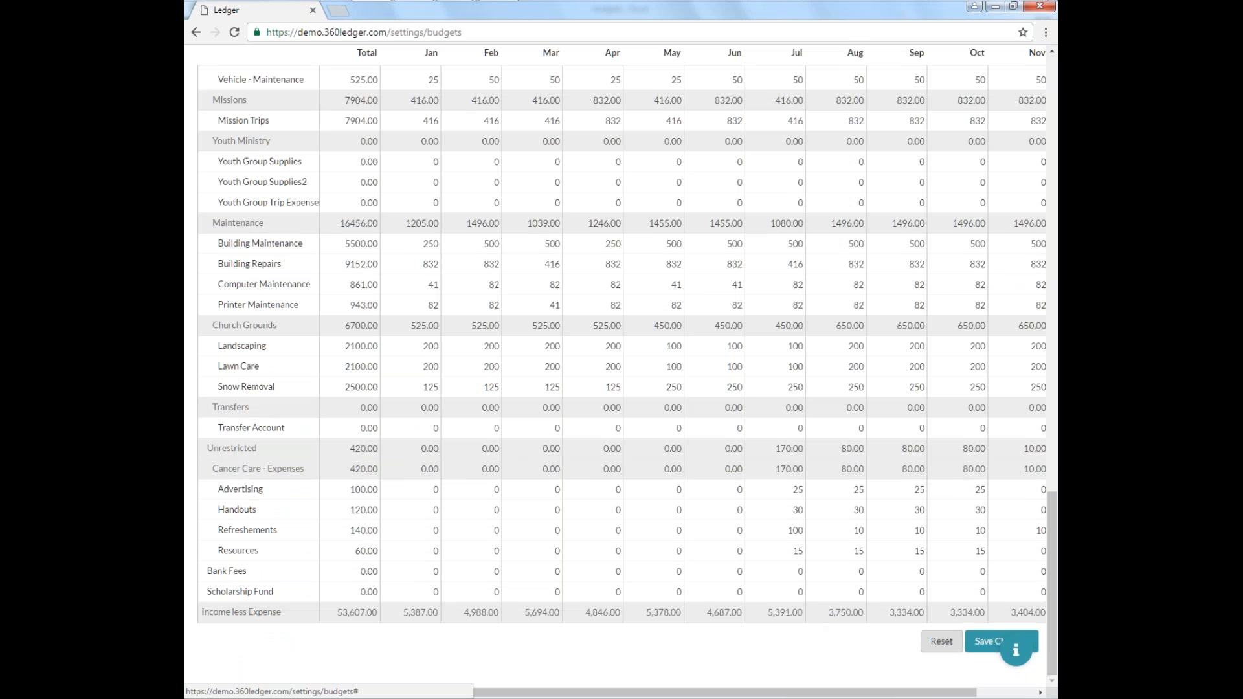
{"action": "left_click", "coordinate": [942, 641]}
Reload the Budgets page and switch the budget year back to 2017.
{"action": "scroll", "coordinate": [815, 566], "scroll_direction": "up", "scroll_amount": 15}
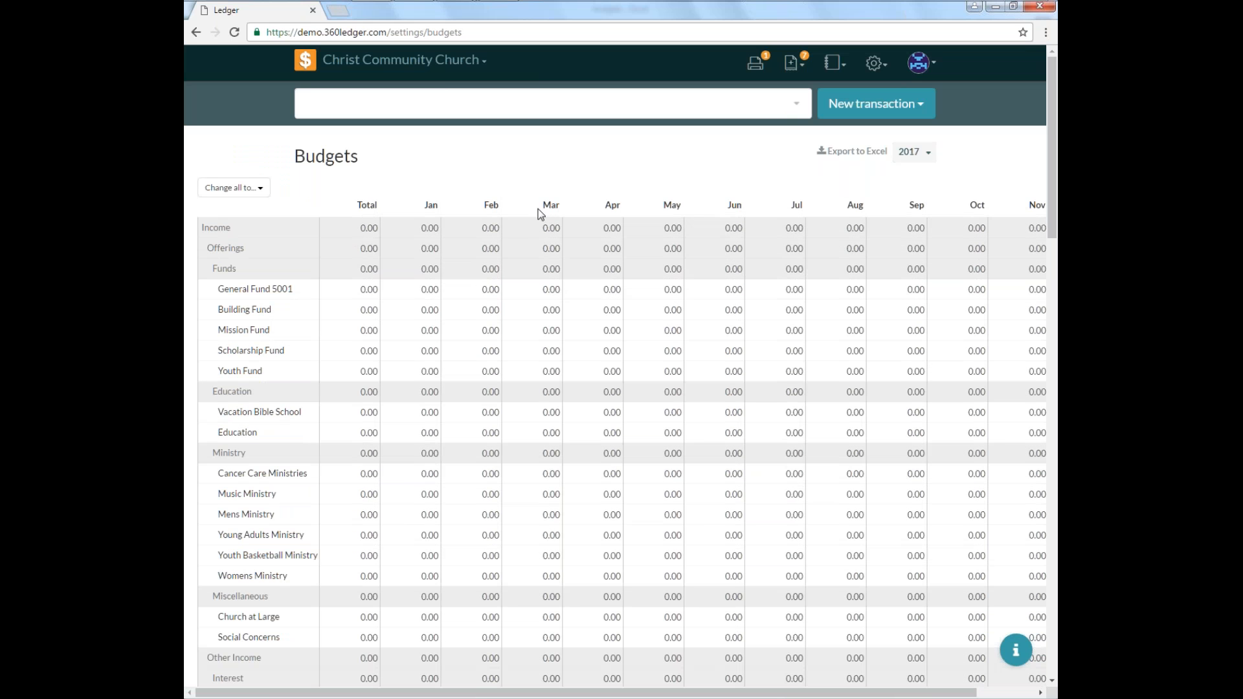
{"action": "left_click", "coordinate": [229, 37]}
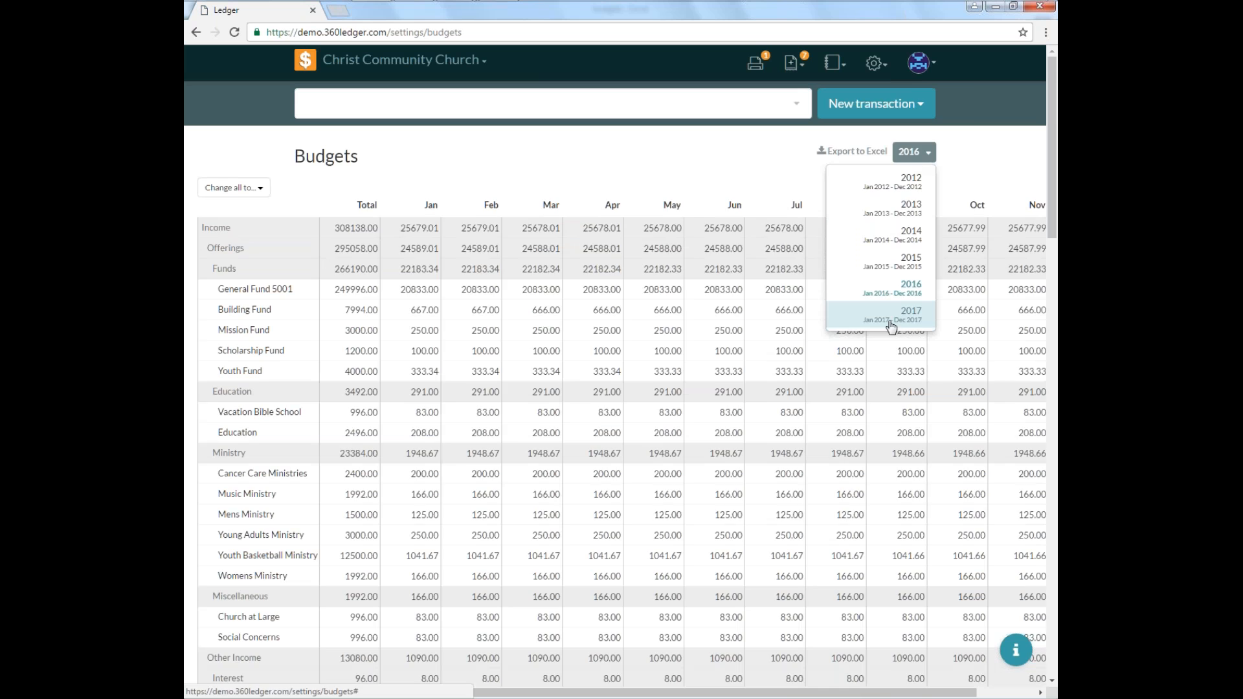
{"action": "left_click", "coordinate": [892, 319]}
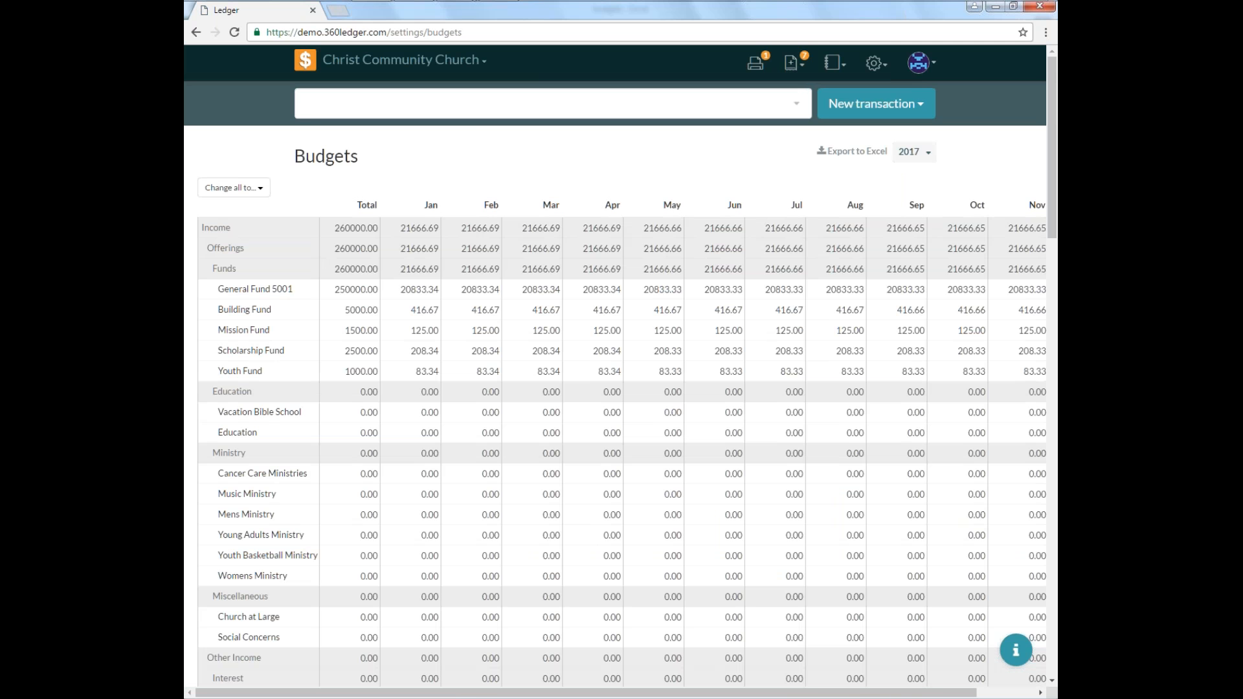
Fill the Vacation Bible School and Education budgets with their previous year actual amounts.
{"action": "left_click", "coordinate": [331, 412]}
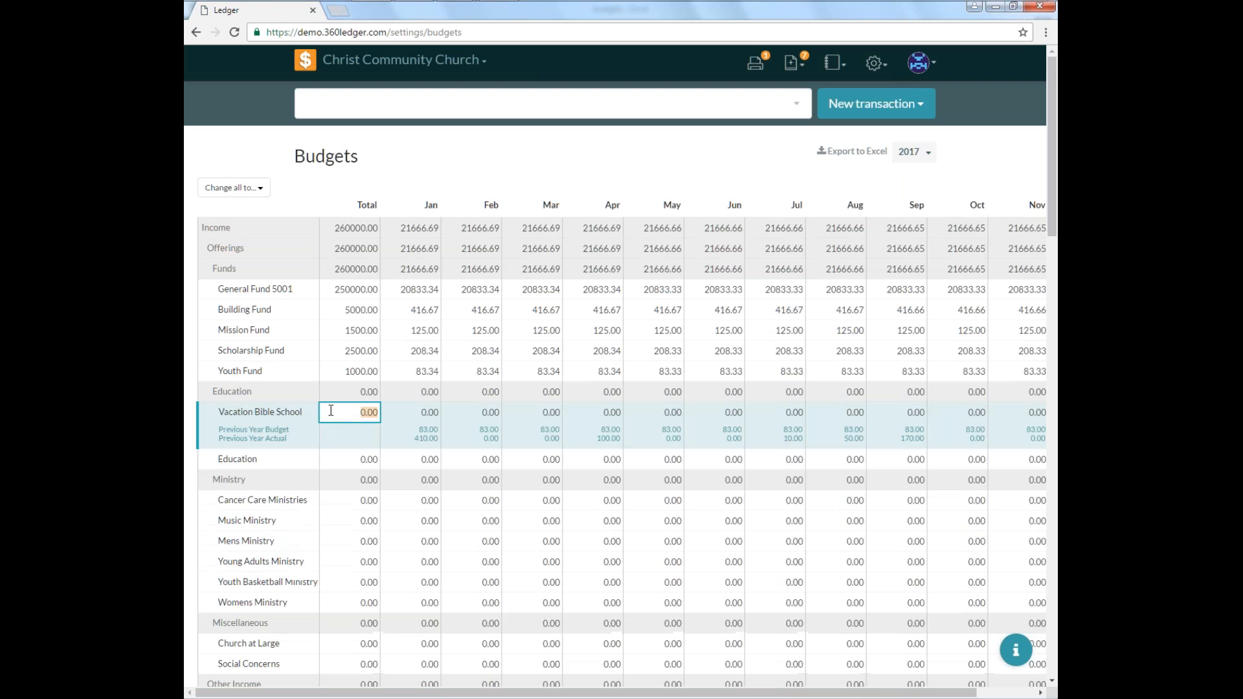
{"action": "left_click", "coordinate": [270, 439]}
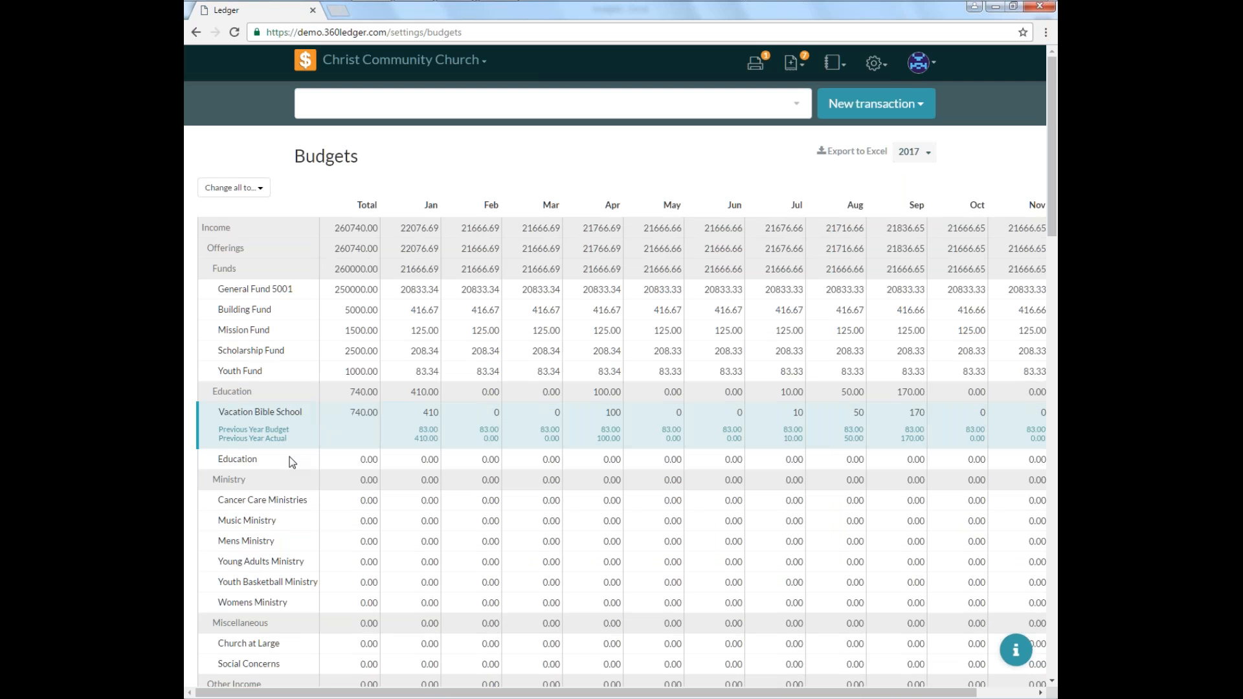
{"action": "left_click", "coordinate": [348, 460]}
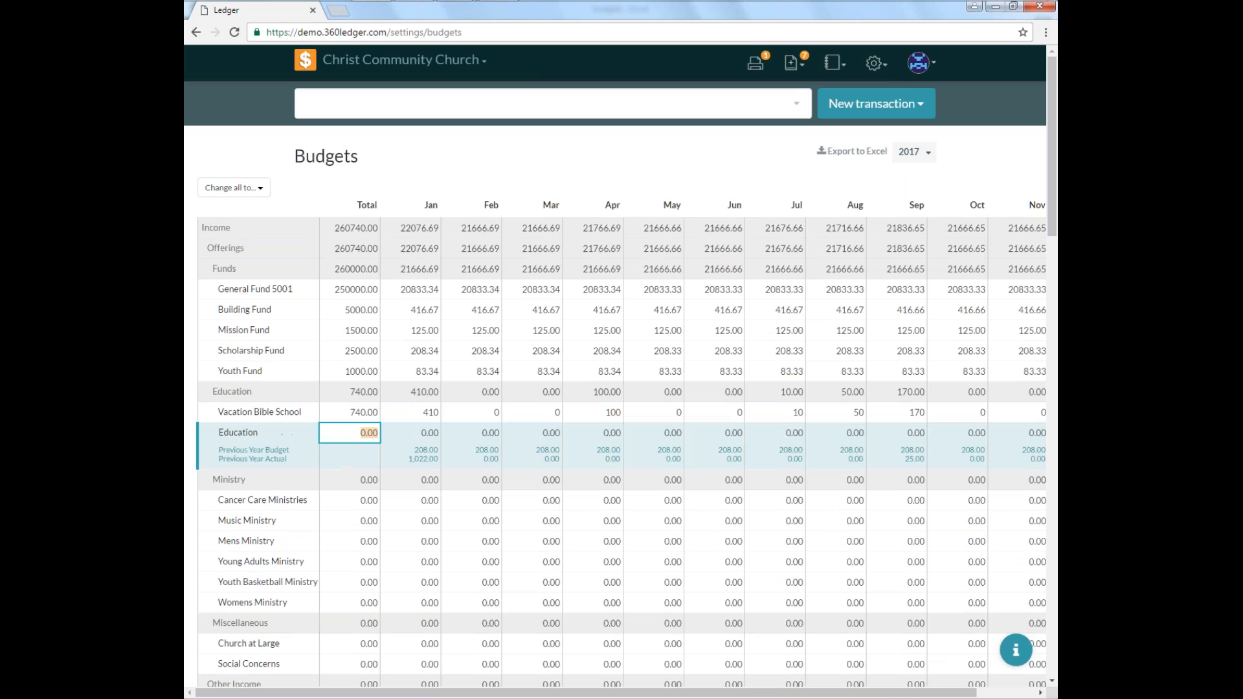
{"action": "left_click", "coordinate": [278, 459]}
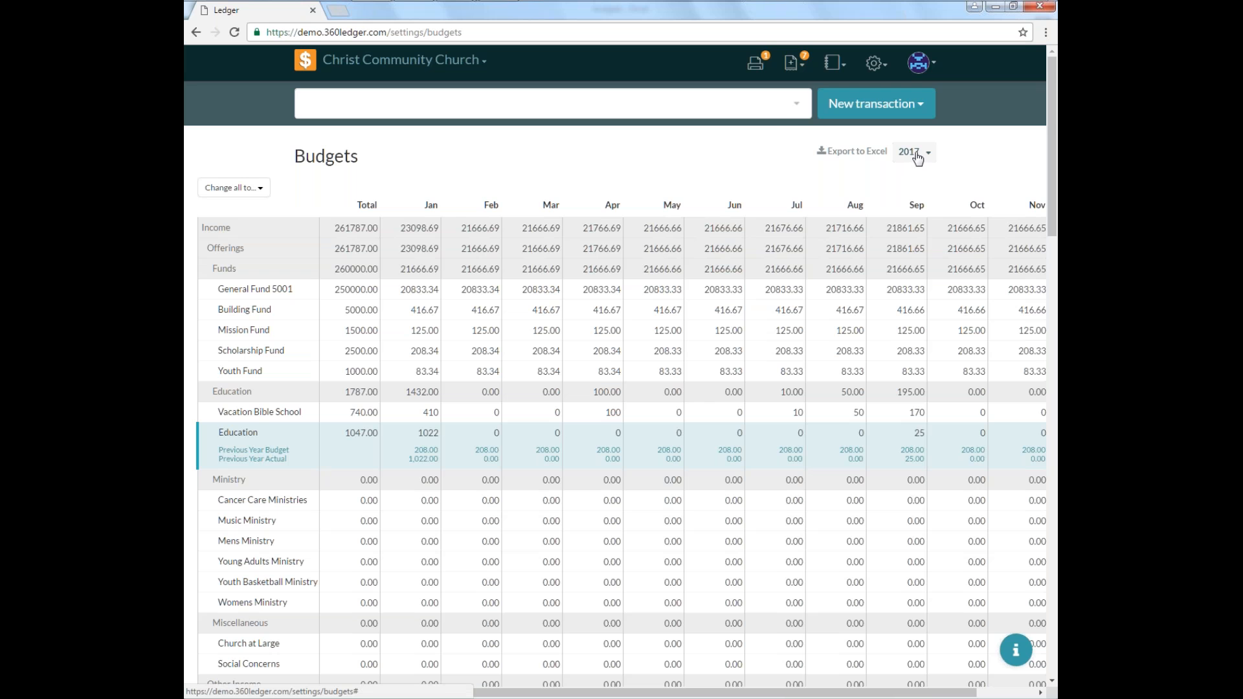
Open the Income & Expense report.
{"action": "left_click", "coordinate": [879, 72]}
{"action": "left_click", "coordinate": [829, 68]}
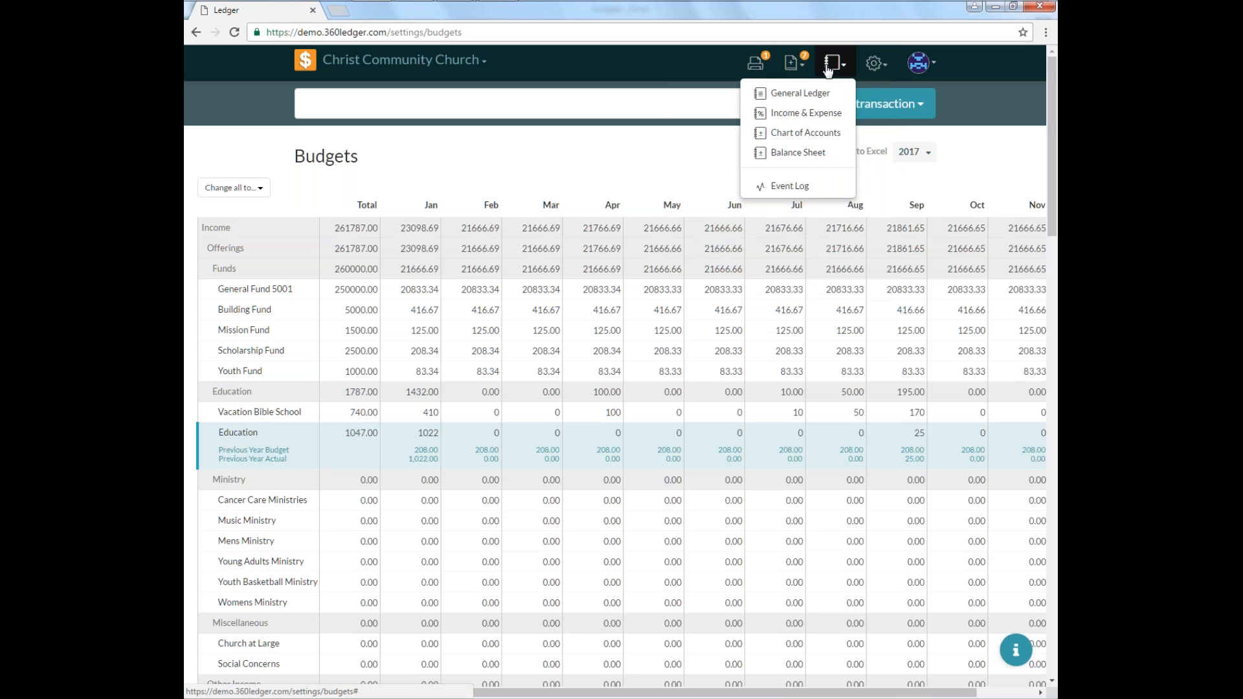
{"action": "left_click", "coordinate": [813, 114]}
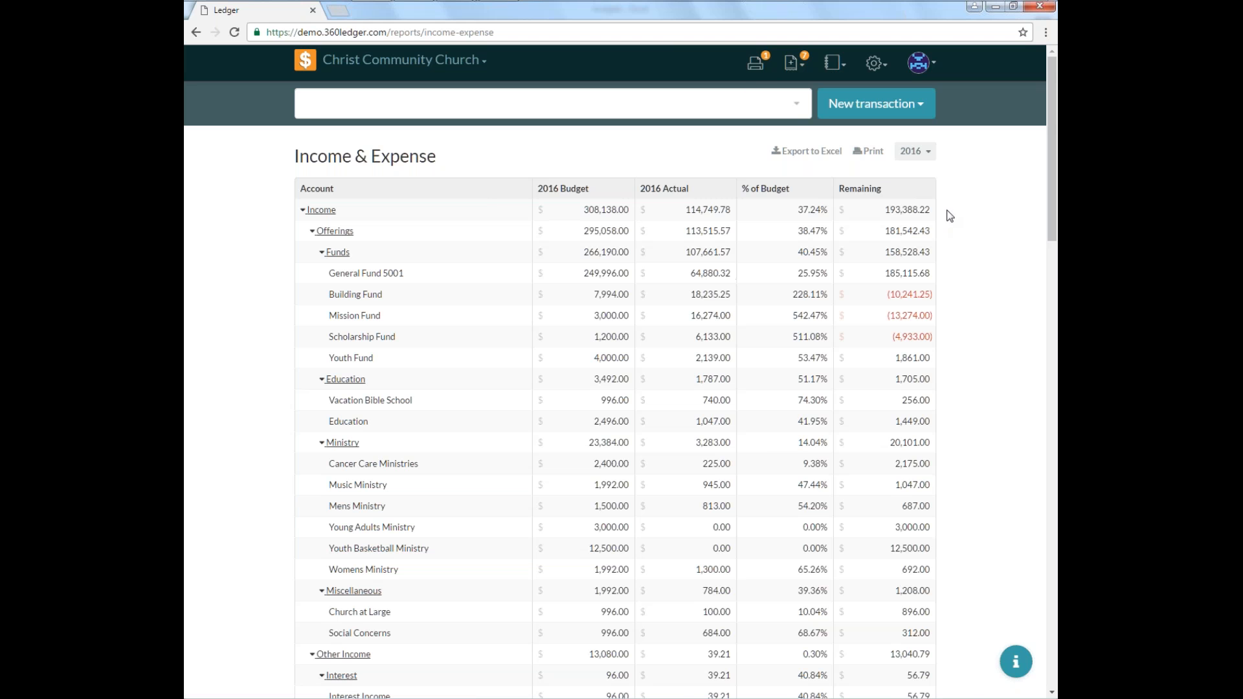
Set the Income & Expense report period to January 2016 and collapse the Funds group.
{"action": "left_click", "coordinate": [925, 157]}
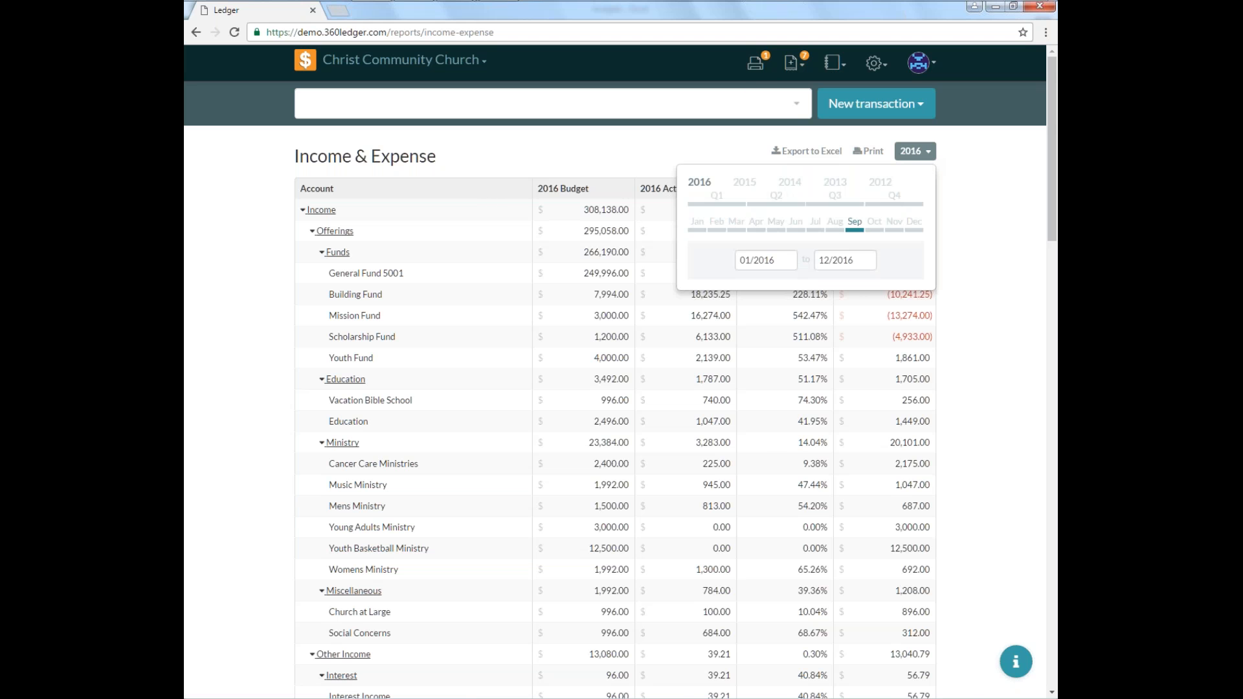
{"action": "left_click", "coordinate": [706, 232]}
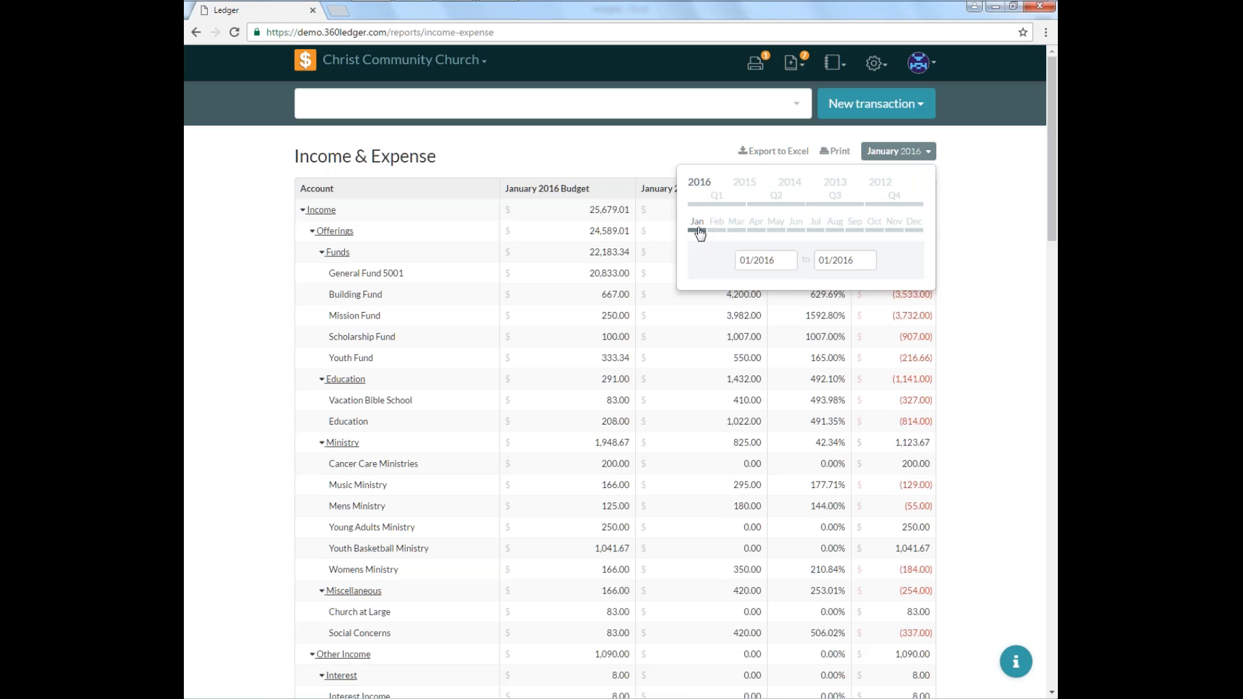
{"action": "left_click", "coordinate": [918, 158]}
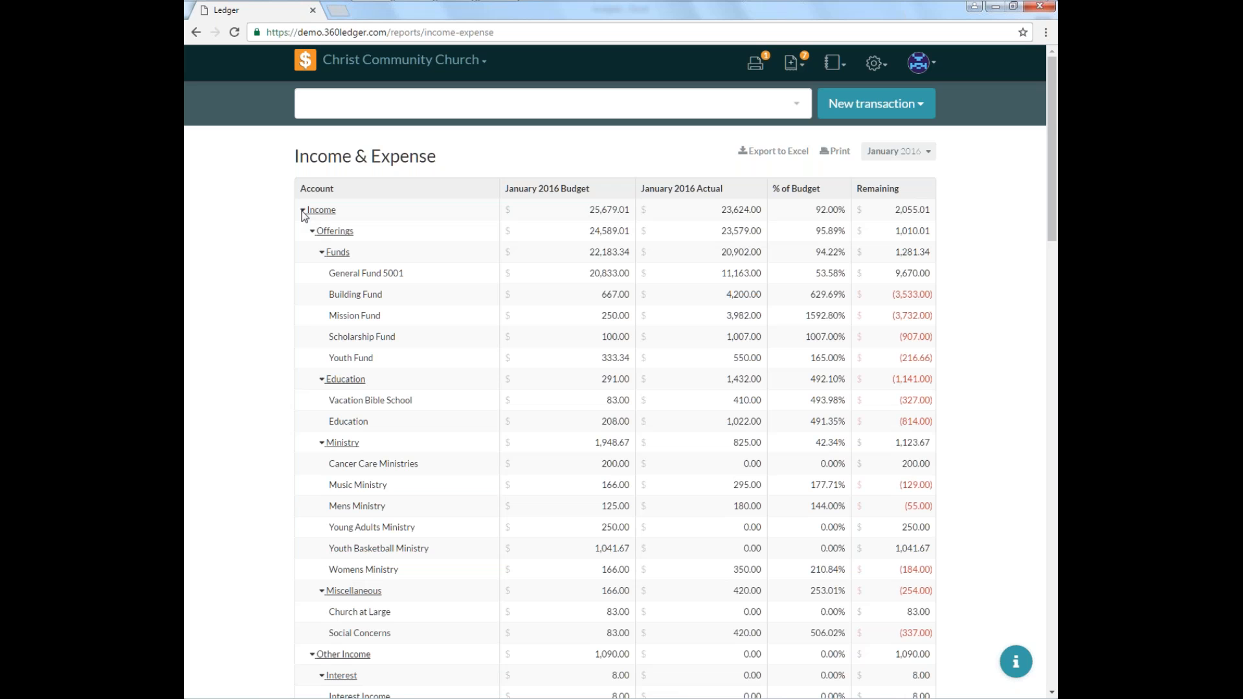
{"action": "left_click", "coordinate": [321, 253]}
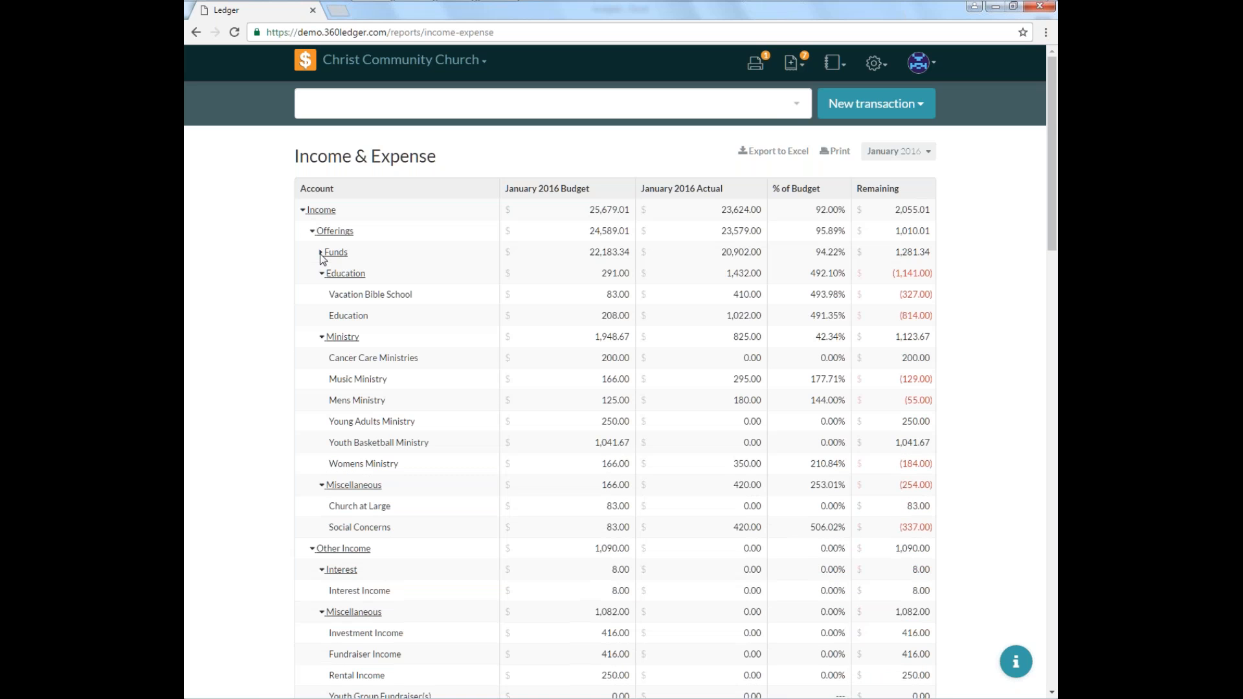
Collapse the Education, Ministry, Miscellaneous, Interest, Non-Budgeted Income, Support Staff and Church Expenses groups in the report.
{"action": "left_click", "coordinate": [321, 274]}
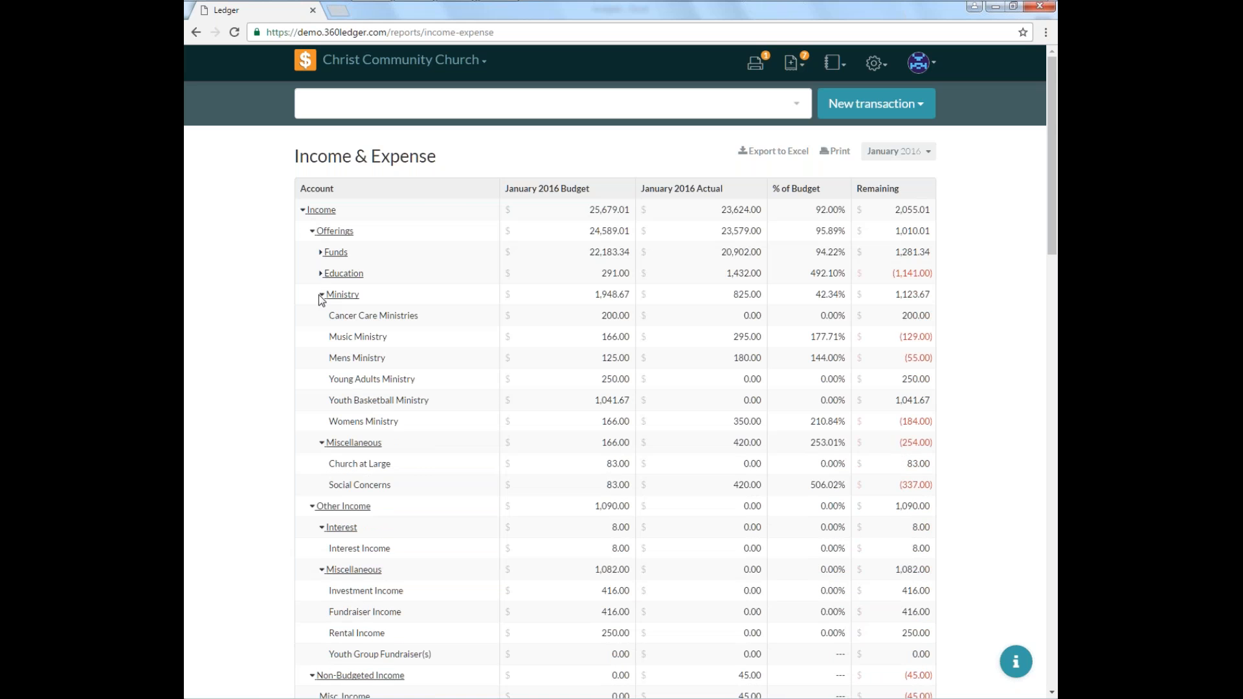
{"action": "left_click", "coordinate": [322, 295]}
{"action": "left_click", "coordinate": [321, 317]}
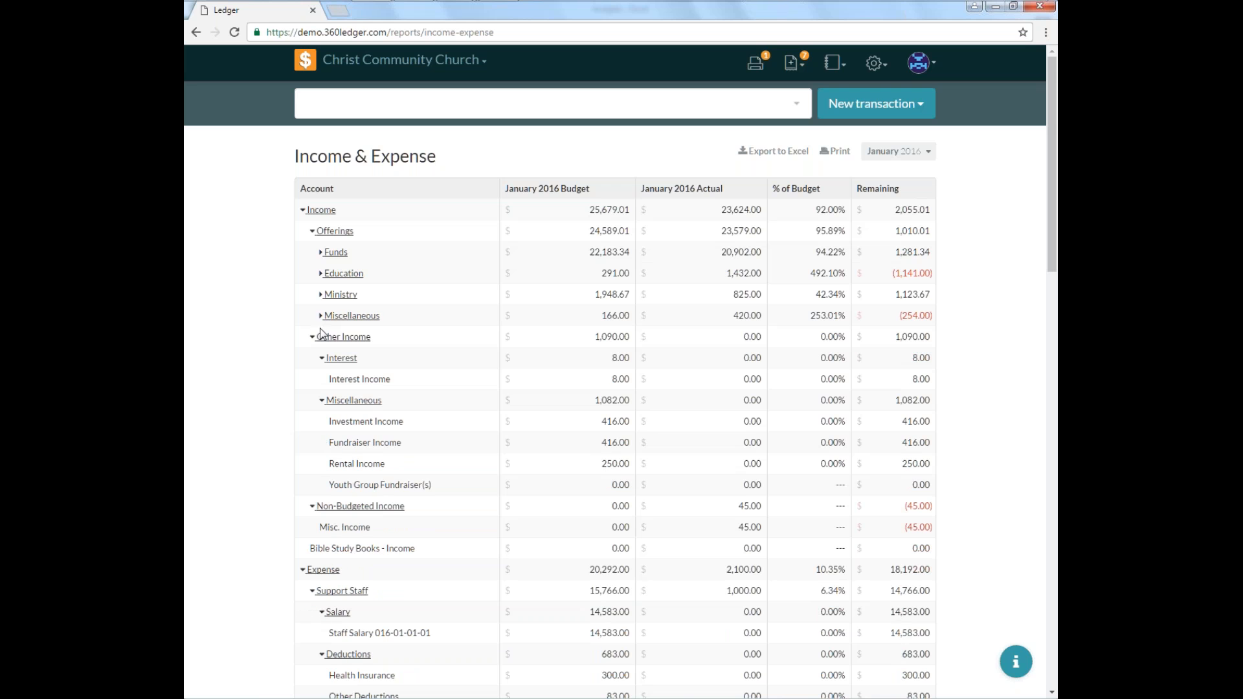
{"action": "left_click", "coordinate": [322, 358]}
{"action": "left_click", "coordinate": [330, 381]}
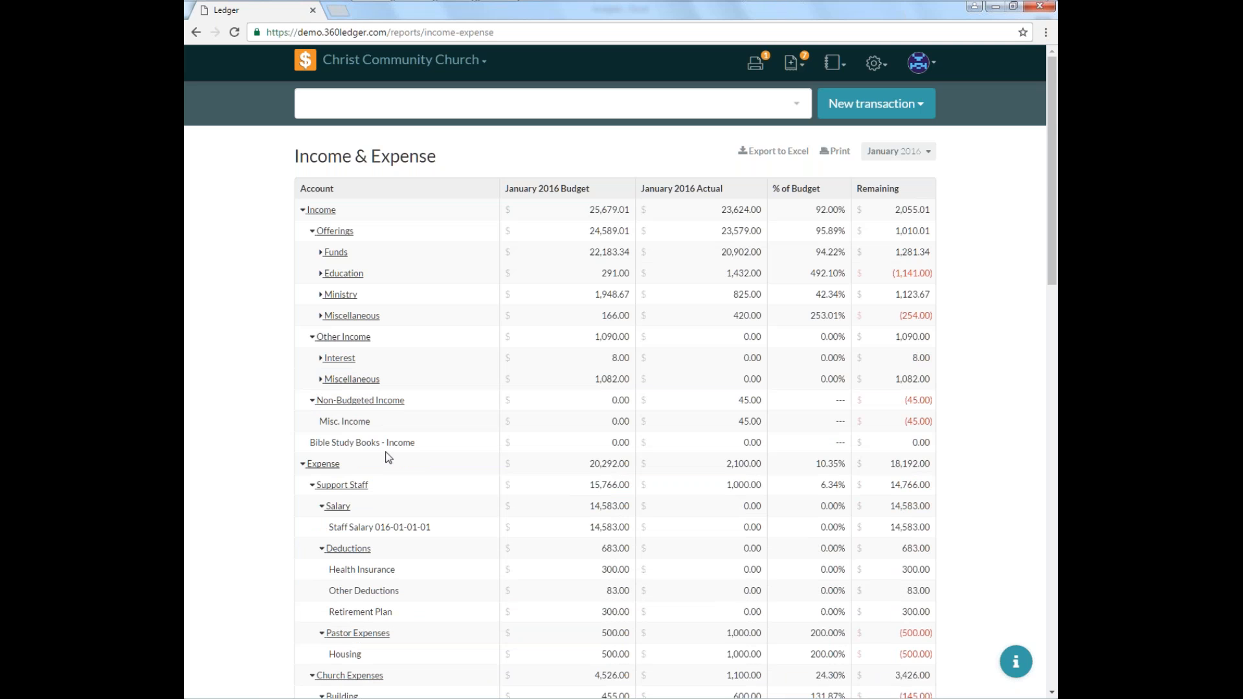
{"action": "left_click", "coordinate": [315, 401]}
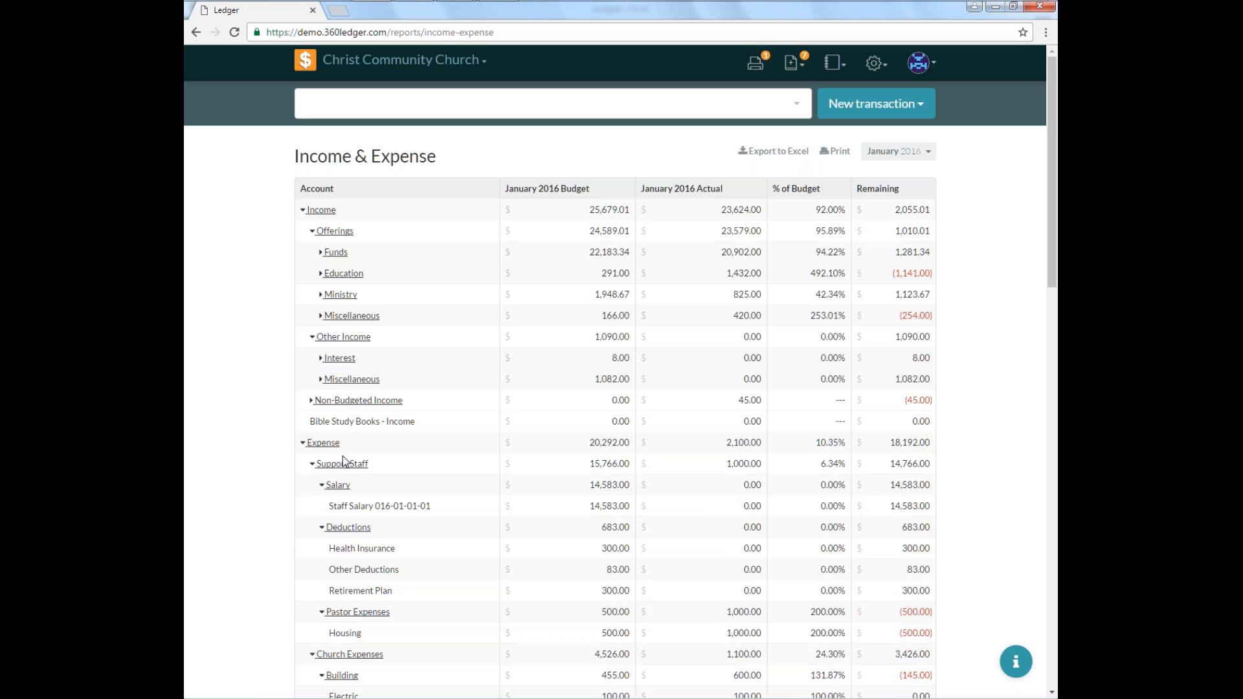
{"action": "left_click", "coordinate": [312, 465]}
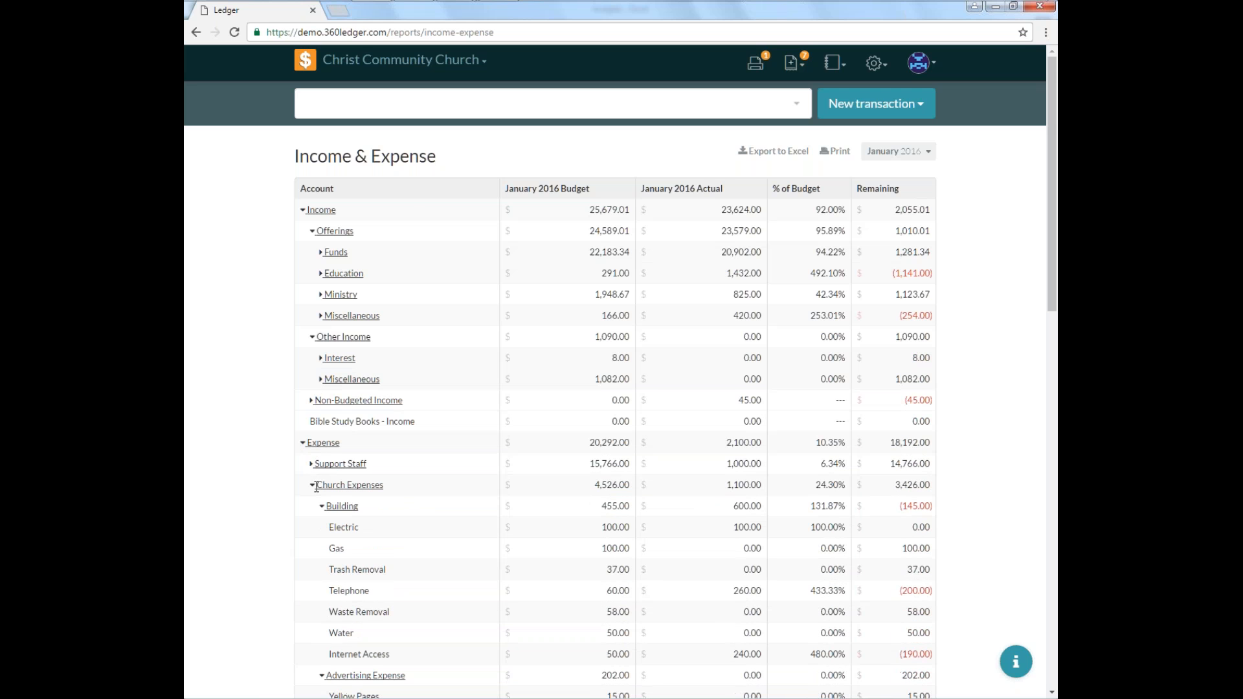
{"action": "left_click", "coordinate": [314, 486]}
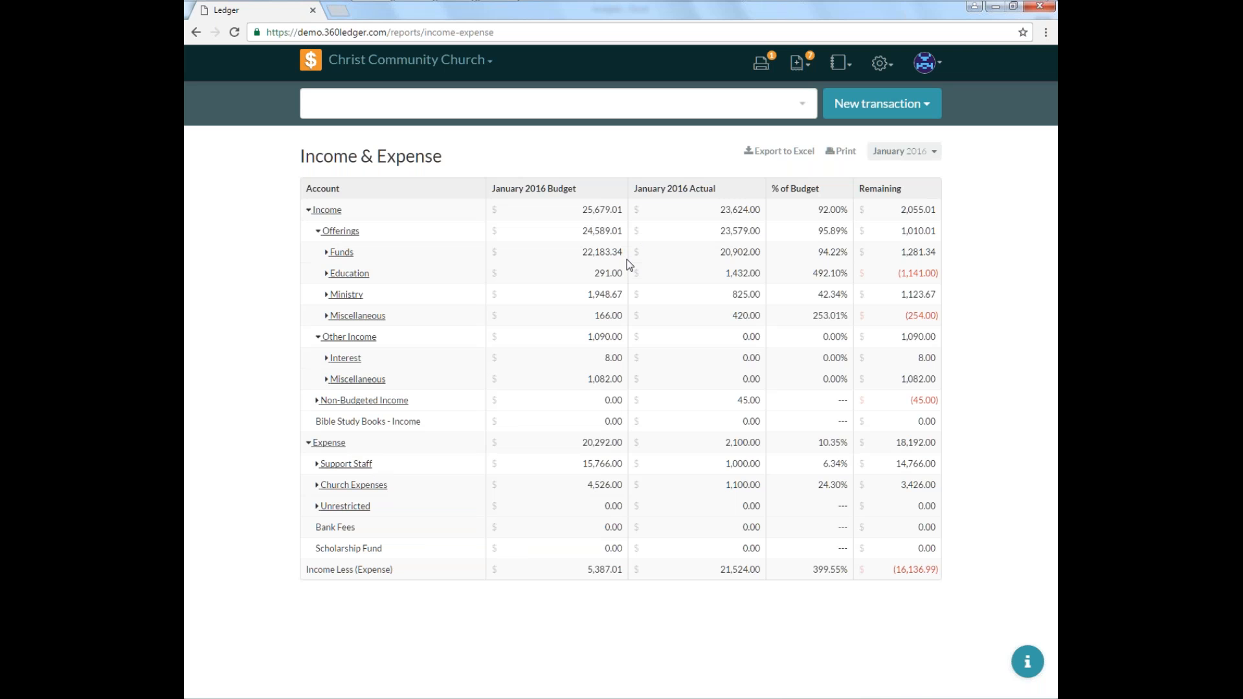
Expand and collapse the Funds group, then collapse and re-expand the top-level Income and Expense sections.
{"action": "left_click", "coordinate": [334, 254]}
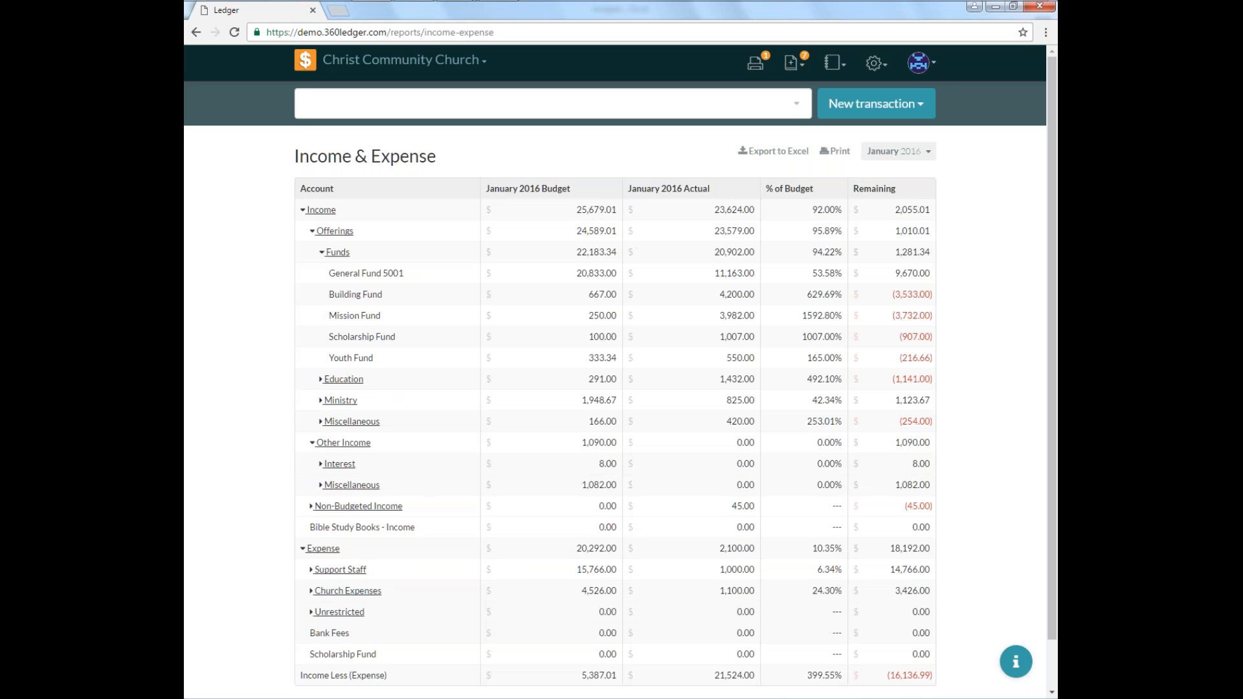
{"action": "left_click", "coordinate": [327, 254]}
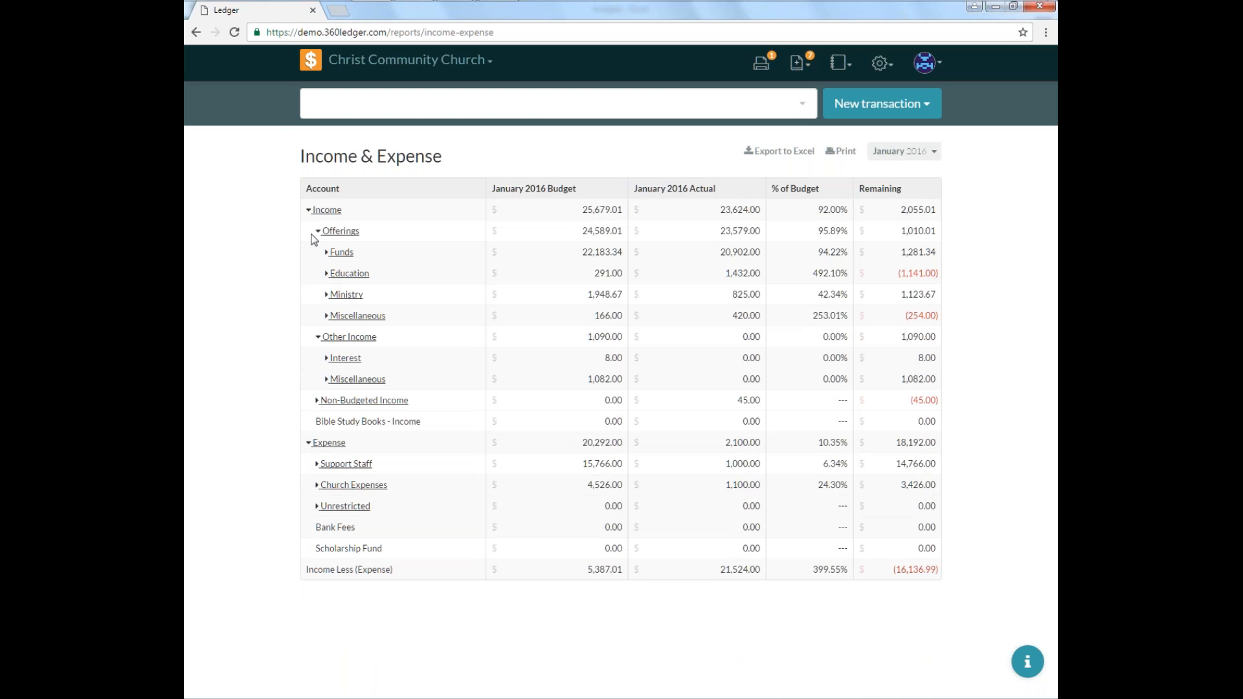
{"action": "left_click", "coordinate": [309, 210]}
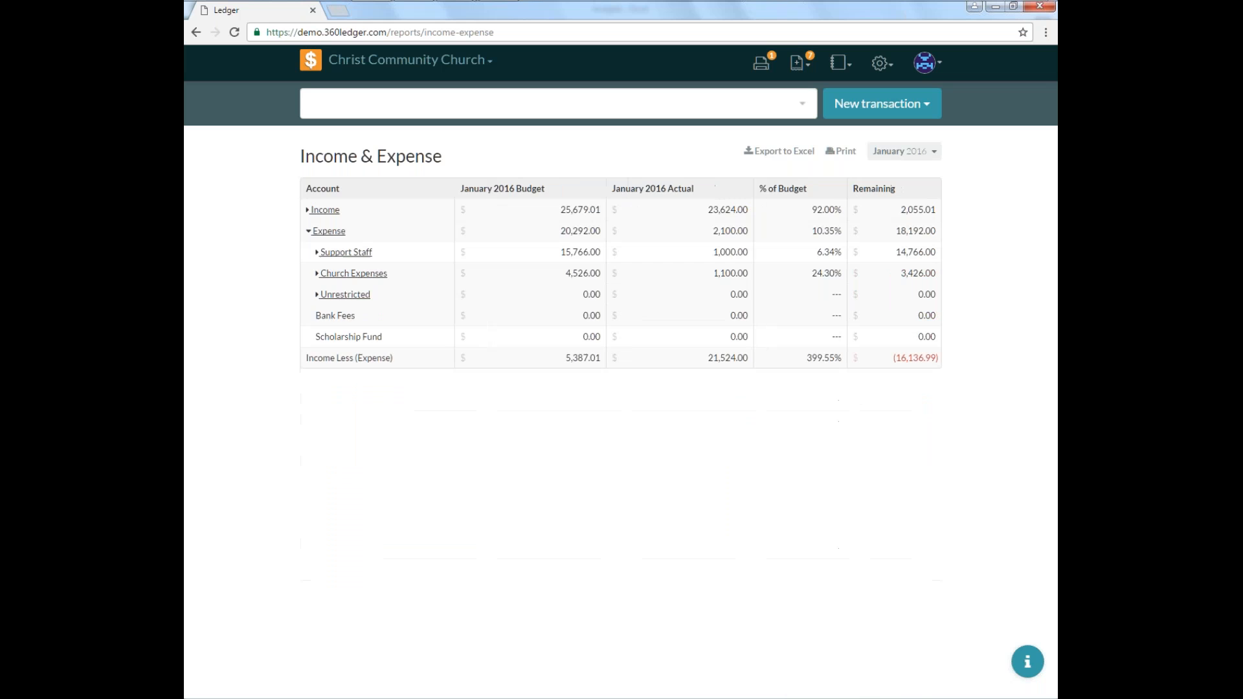
{"action": "left_click", "coordinate": [309, 234]}
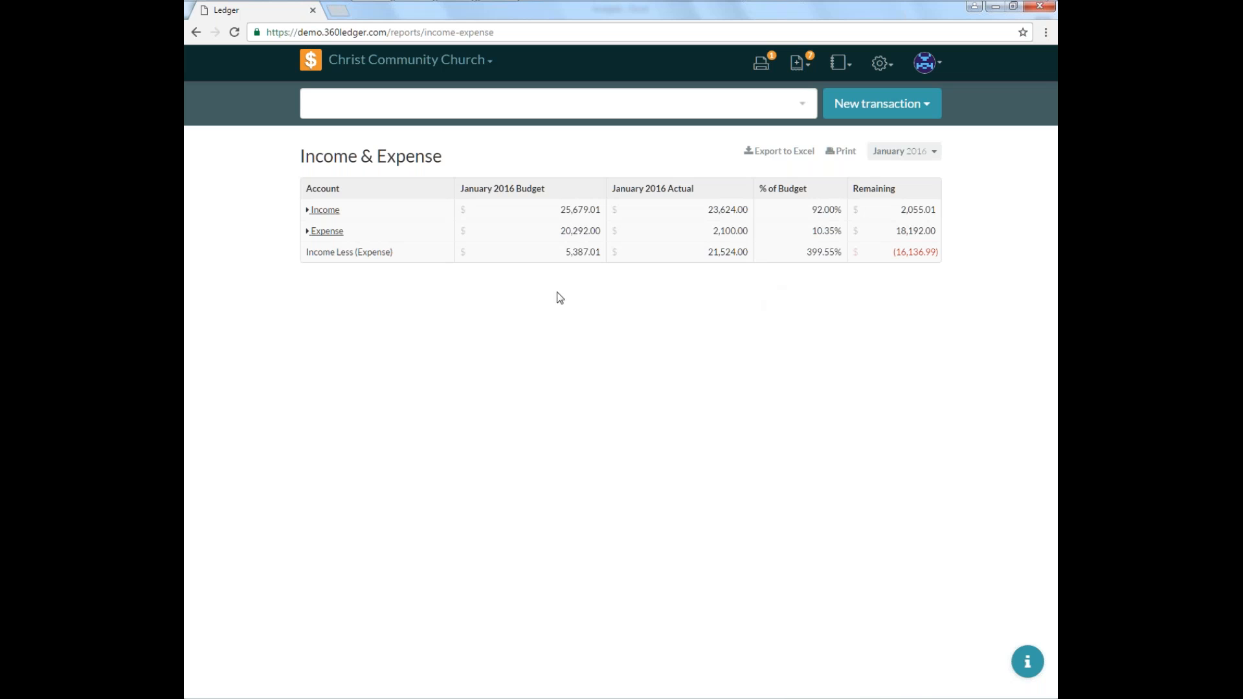
{"action": "left_click", "coordinate": [307, 233]}
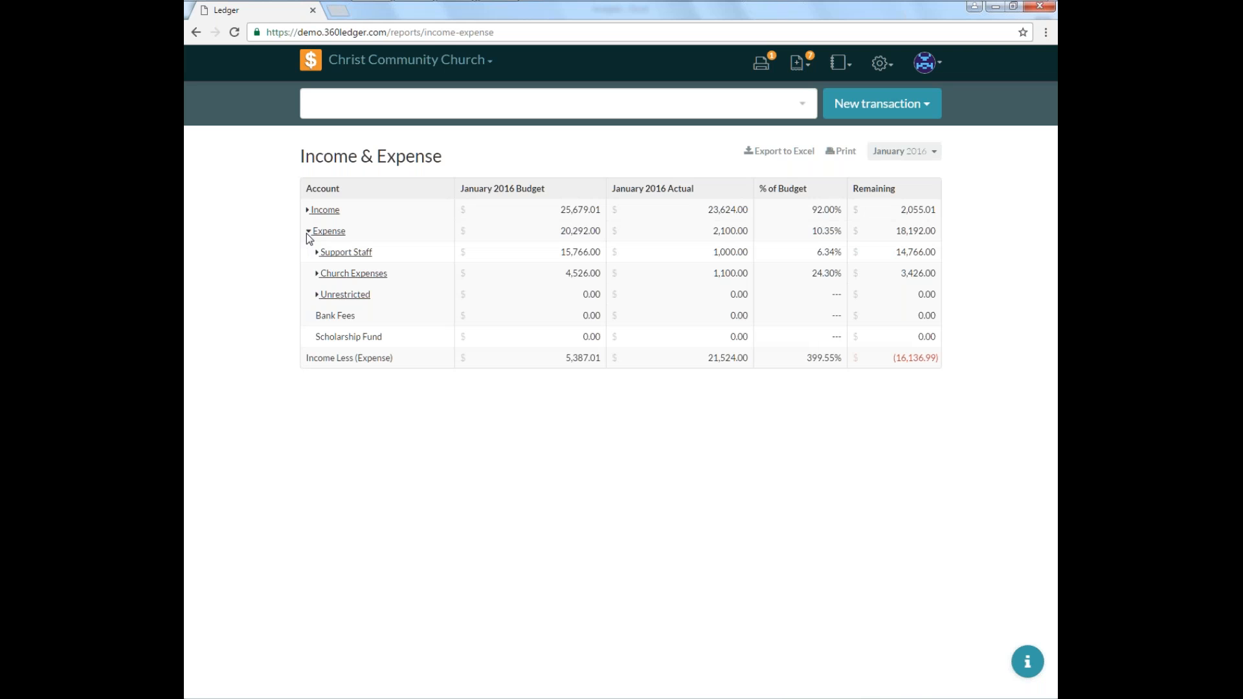
{"action": "left_click", "coordinate": [308, 210]}
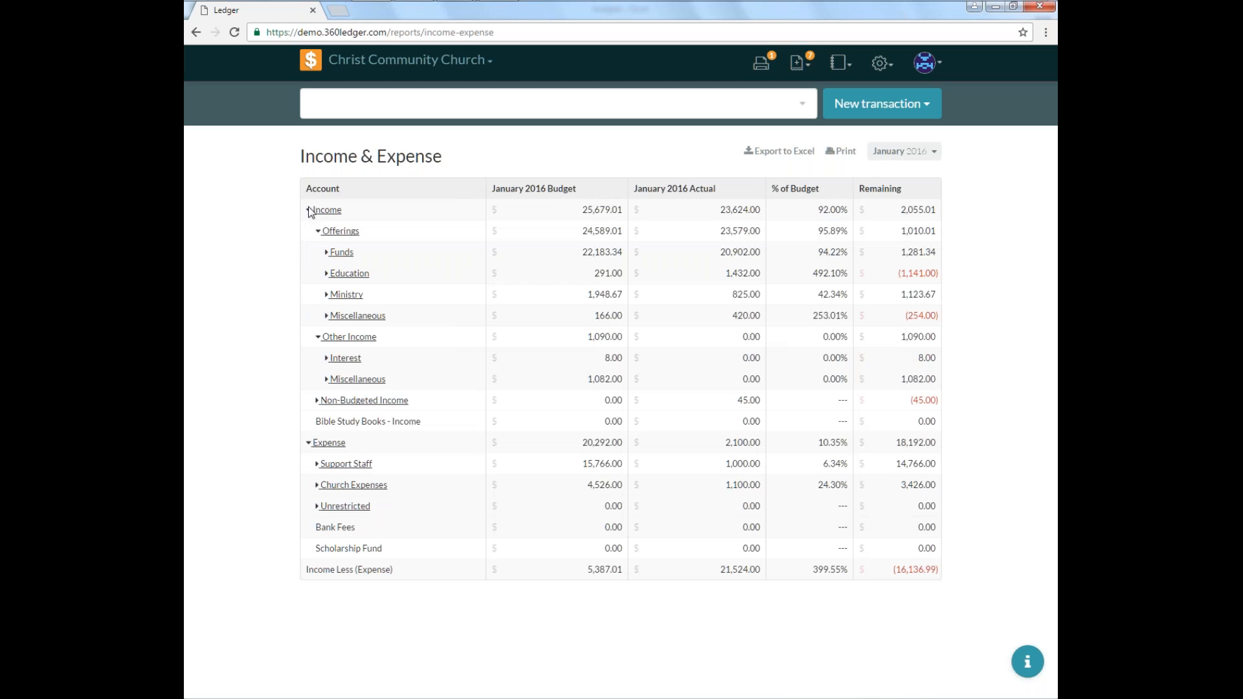
Expand the Funds, Education, Ministry and Miscellaneous offering groups again.
{"action": "left_click", "coordinate": [327, 252]}
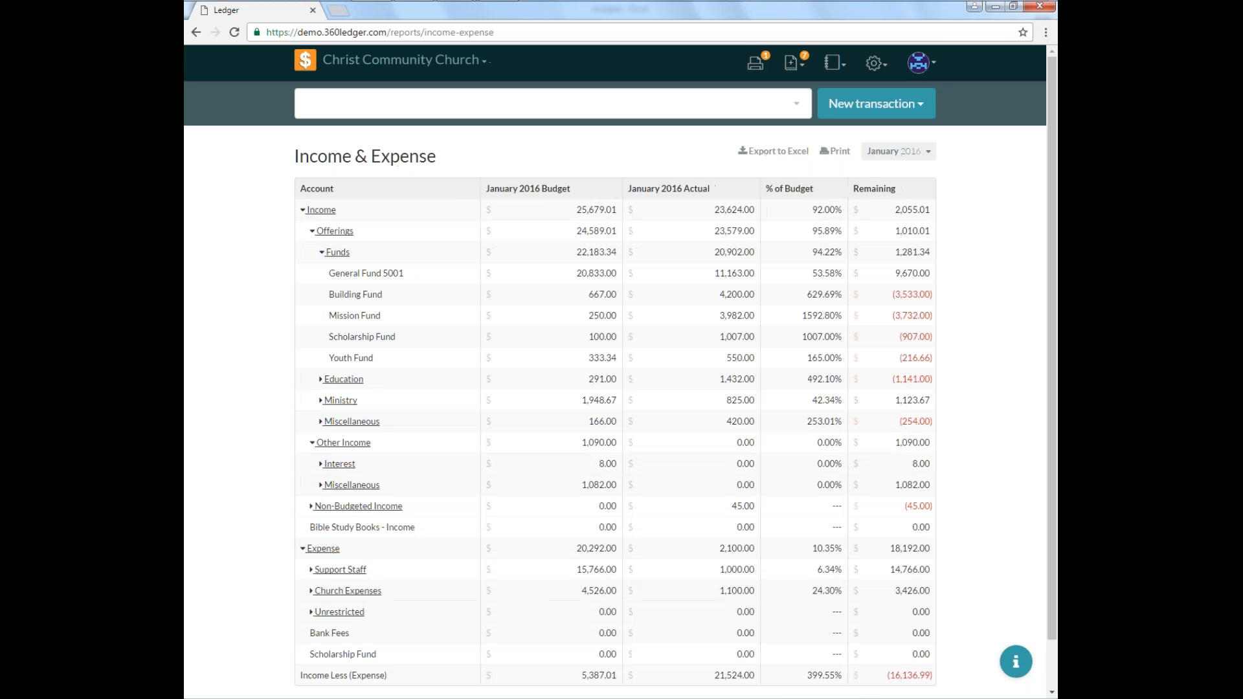
{"action": "left_click", "coordinate": [321, 380]}
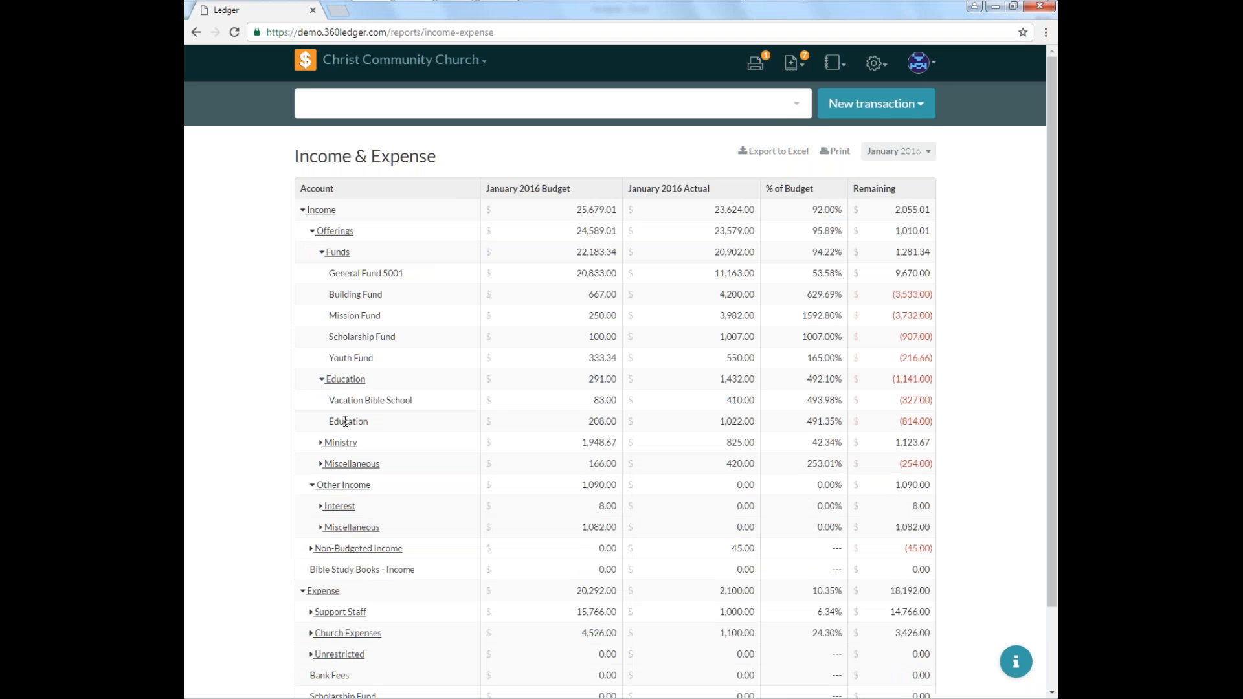
{"action": "scroll", "coordinate": [322, 388], "scroll_direction": "down", "scroll_amount": 2}
{"action": "left_click", "coordinate": [322, 347]}
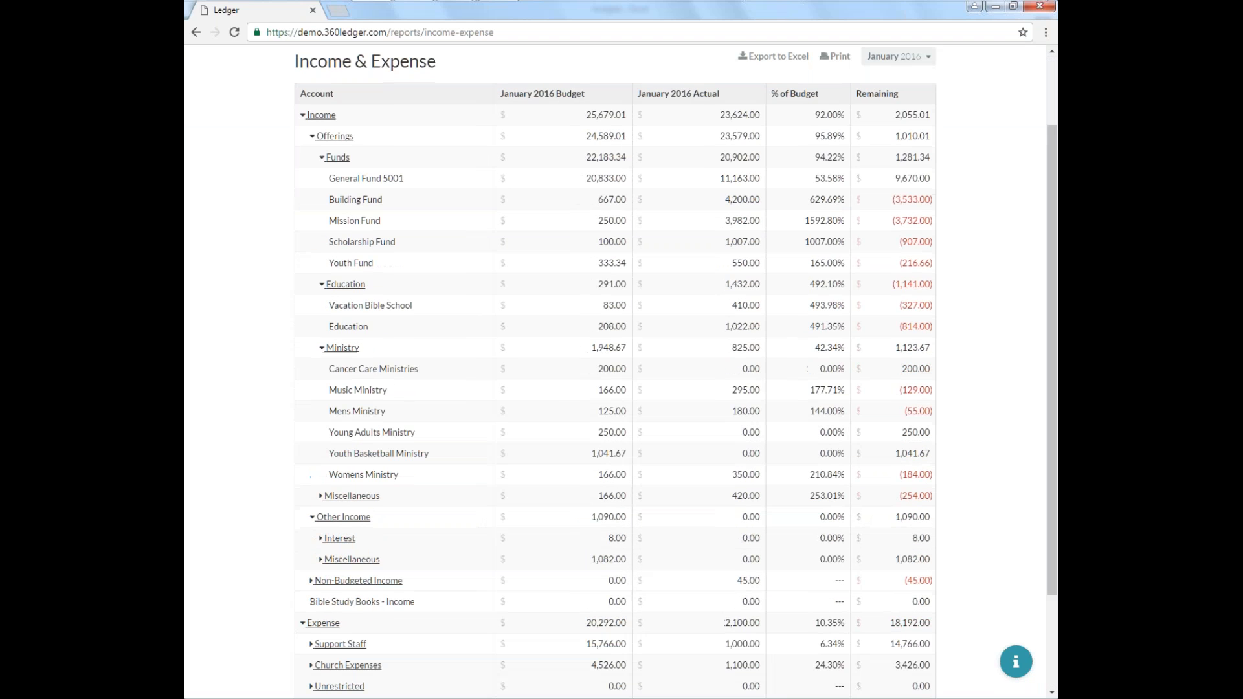
{"action": "left_click", "coordinate": [320, 496]}
Expand the Interest, Miscellaneous, Non-Budgeted Income, Support Staff and Church Expenses groups.
{"action": "scroll", "coordinate": [350, 516], "scroll_direction": "down", "scroll_amount": 3}
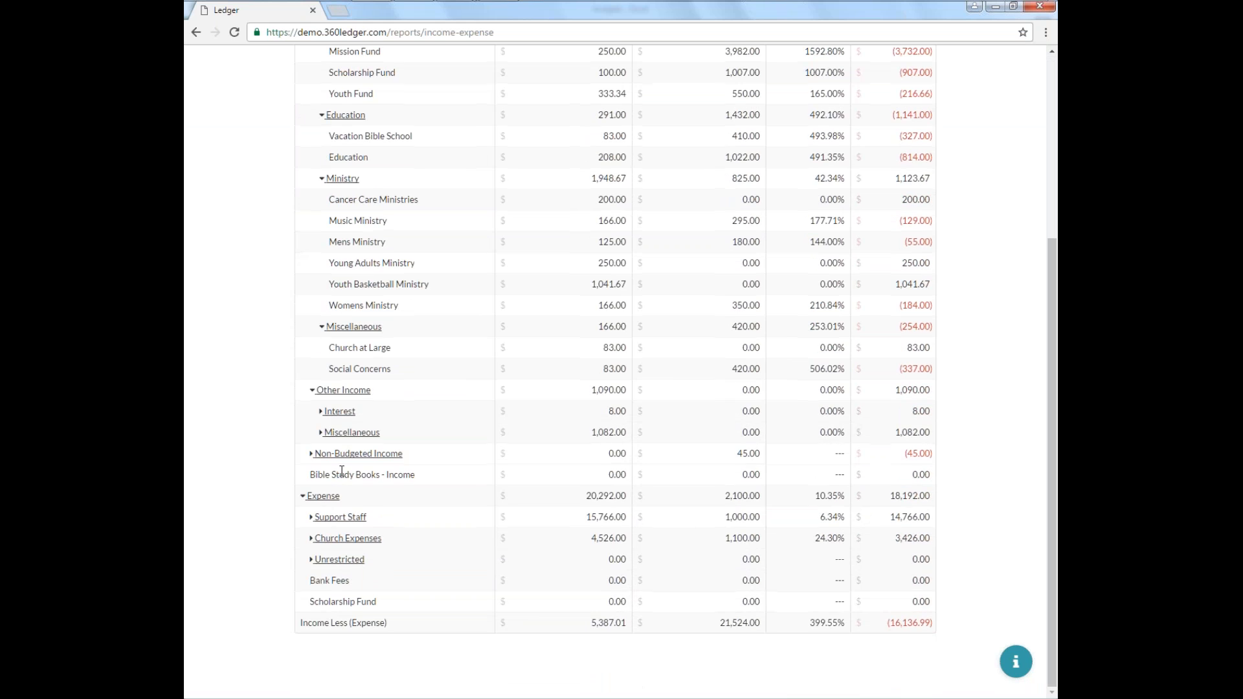
{"action": "left_click", "coordinate": [321, 412]}
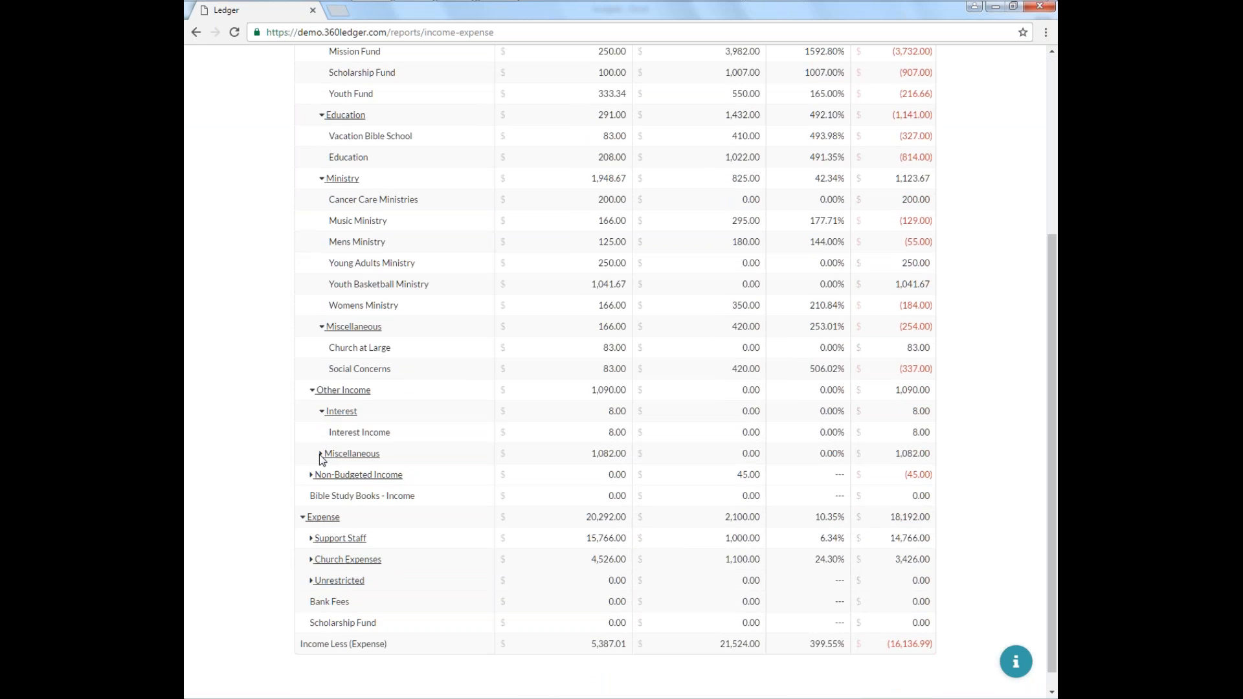
{"action": "left_click", "coordinate": [321, 454]}
{"action": "scroll", "coordinate": [349, 486], "scroll_direction": "down", "scroll_amount": 2}
{"action": "left_click", "coordinate": [312, 454]}
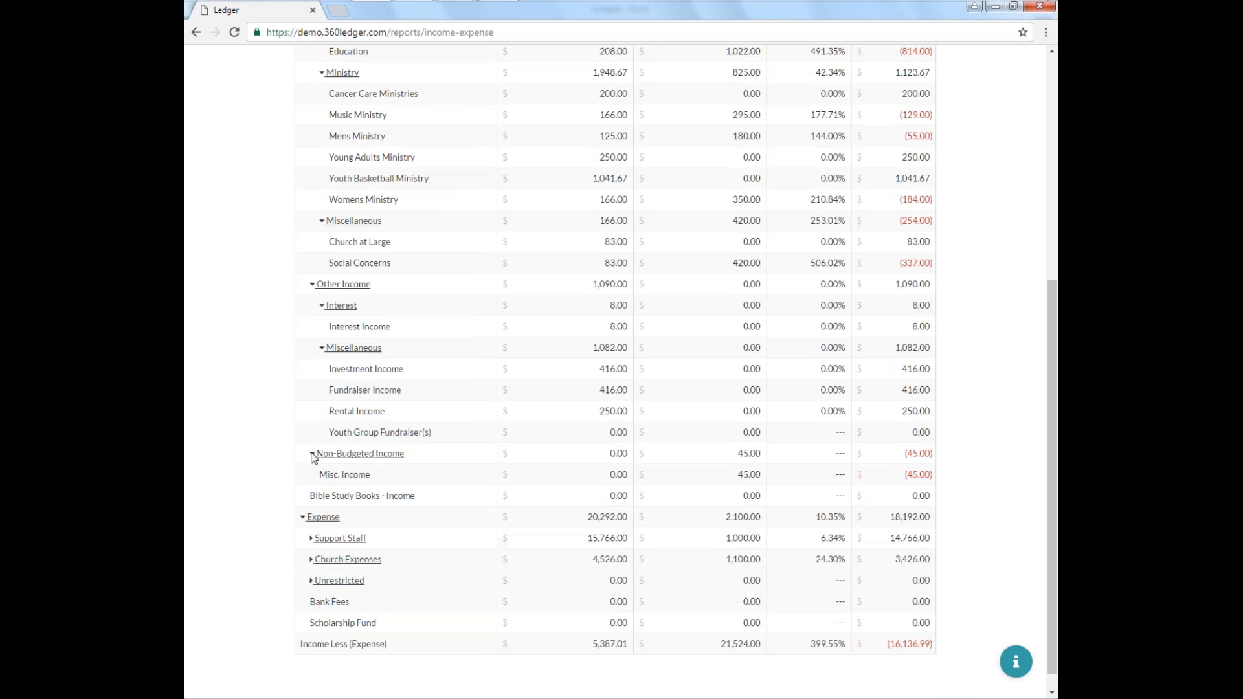
{"action": "left_click", "coordinate": [312, 539]}
{"action": "scroll", "coordinate": [427, 492], "scroll_direction": "down", "scroll_amount": 3}
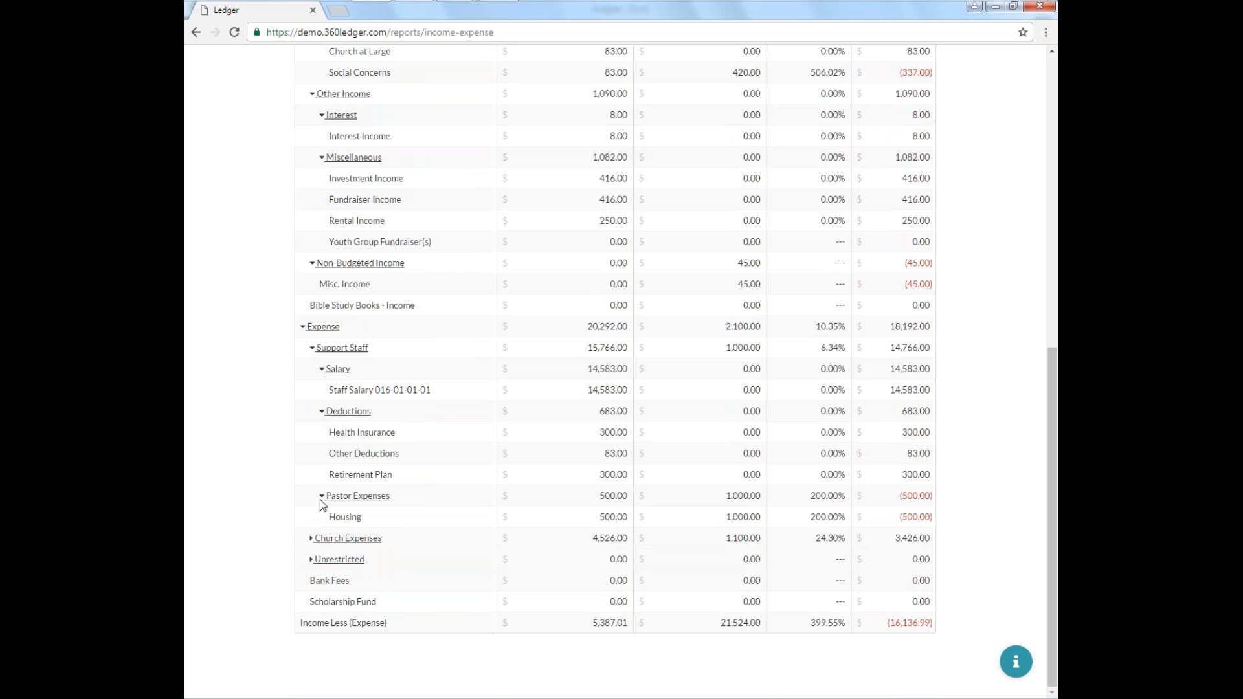
{"action": "left_click", "coordinate": [312, 540]}
Open the print preview of the Income & Expense report and cancel printing.
{"action": "scroll", "coordinate": [333, 579], "scroll_direction": "down", "scroll_amount": 9}
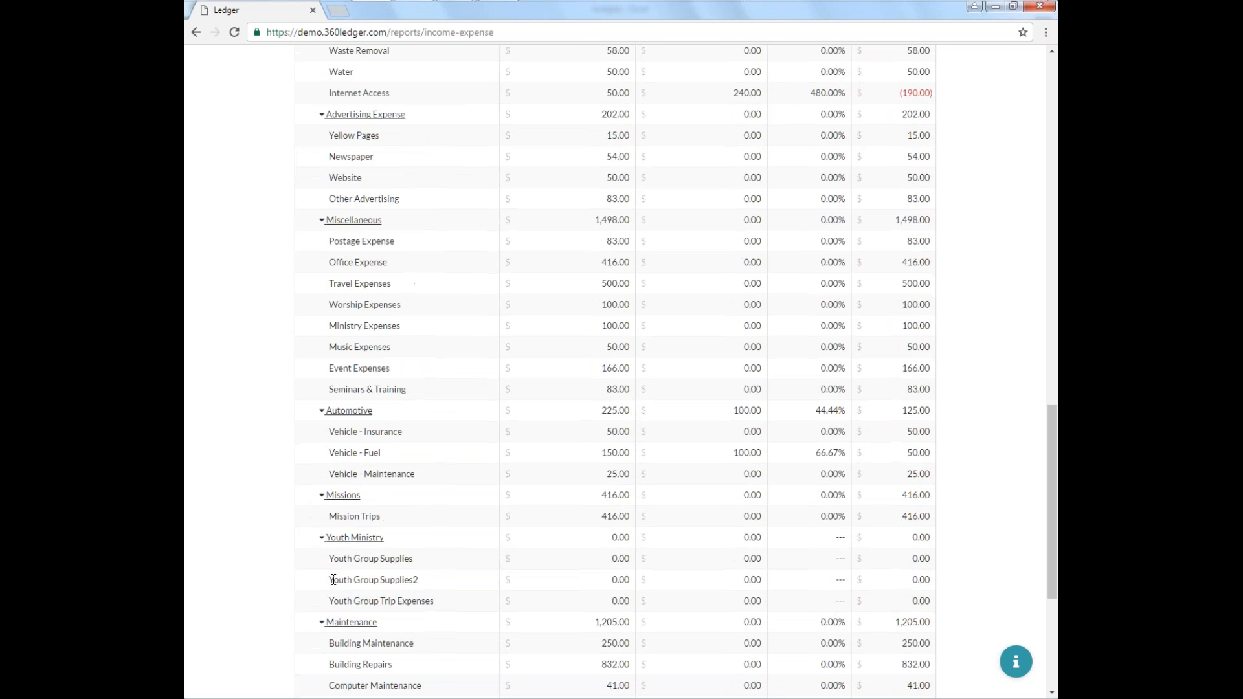
{"action": "scroll", "coordinate": [369, 535], "scroll_direction": "down", "scroll_amount": 5}
{"action": "scroll", "coordinate": [689, 515], "scroll_direction": "up", "scroll_amount": 15}
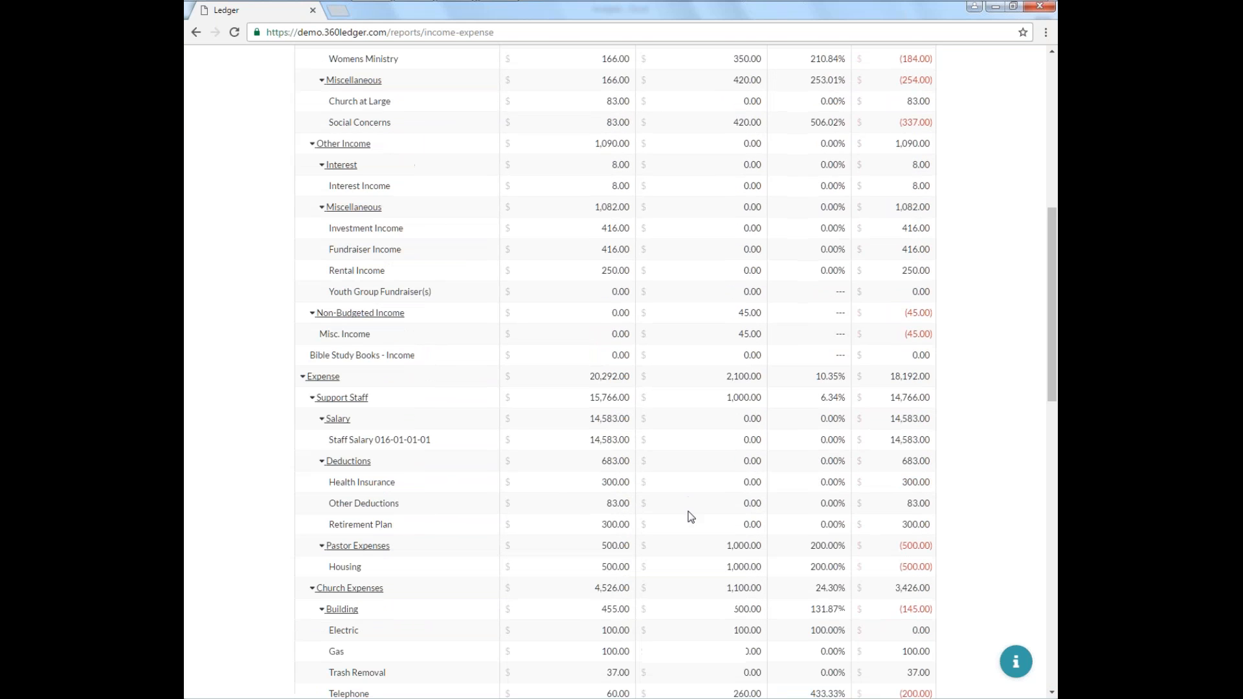
{"action": "scroll", "coordinate": [689, 514], "scroll_direction": "up", "scroll_amount": 10}
{"action": "left_click", "coordinate": [835, 150]}
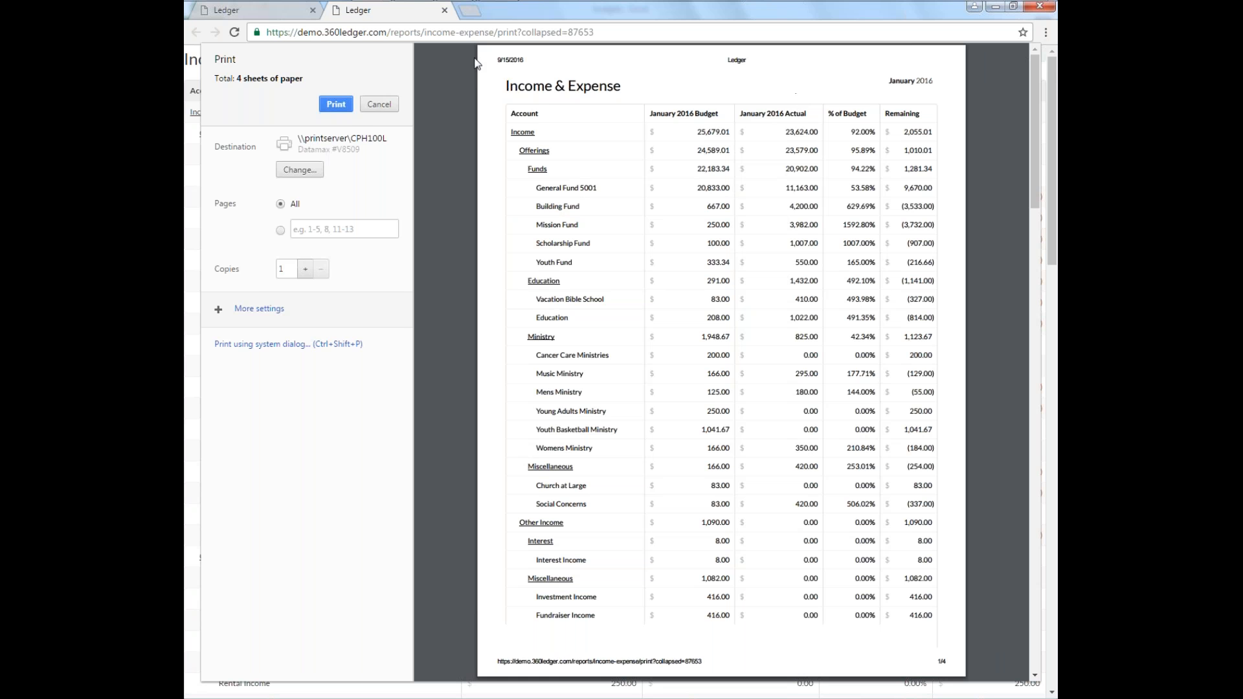
{"action": "left_click", "coordinate": [380, 105]}
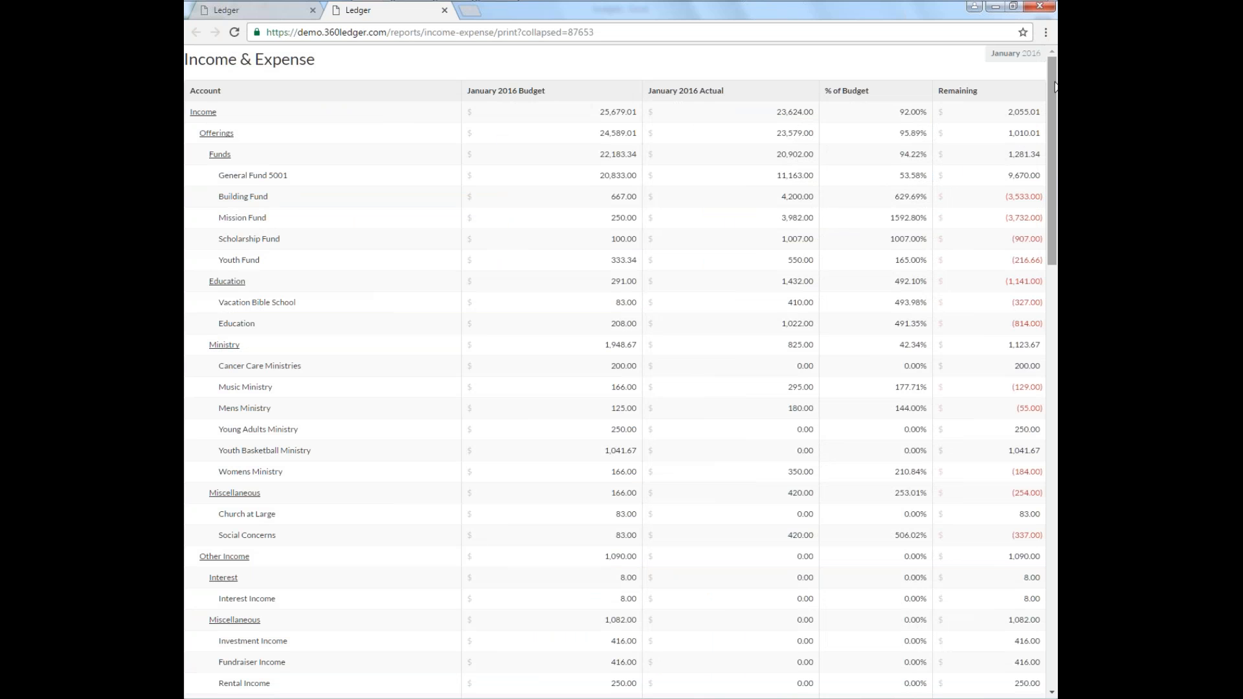
Close the extra print tab and close the budgets workbook in Excel without saving changes.
{"action": "left_click", "coordinate": [445, 10]}
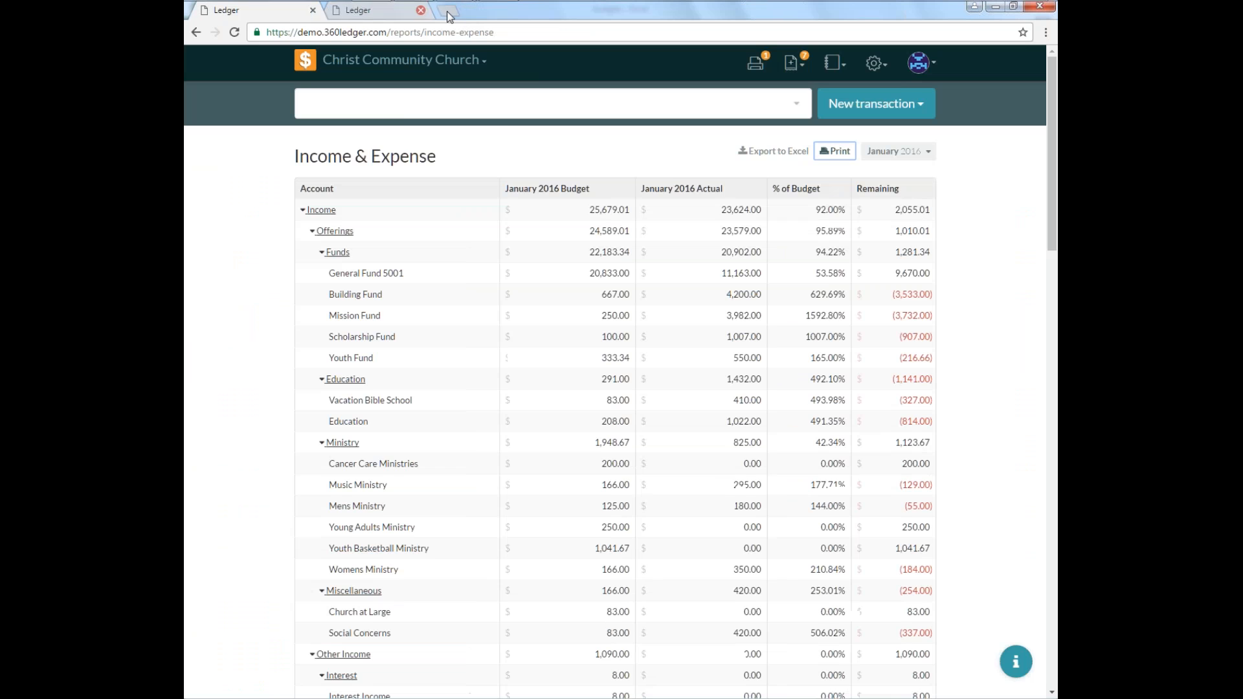
{"action": "mouse_move", "coordinate": [582, 1]}
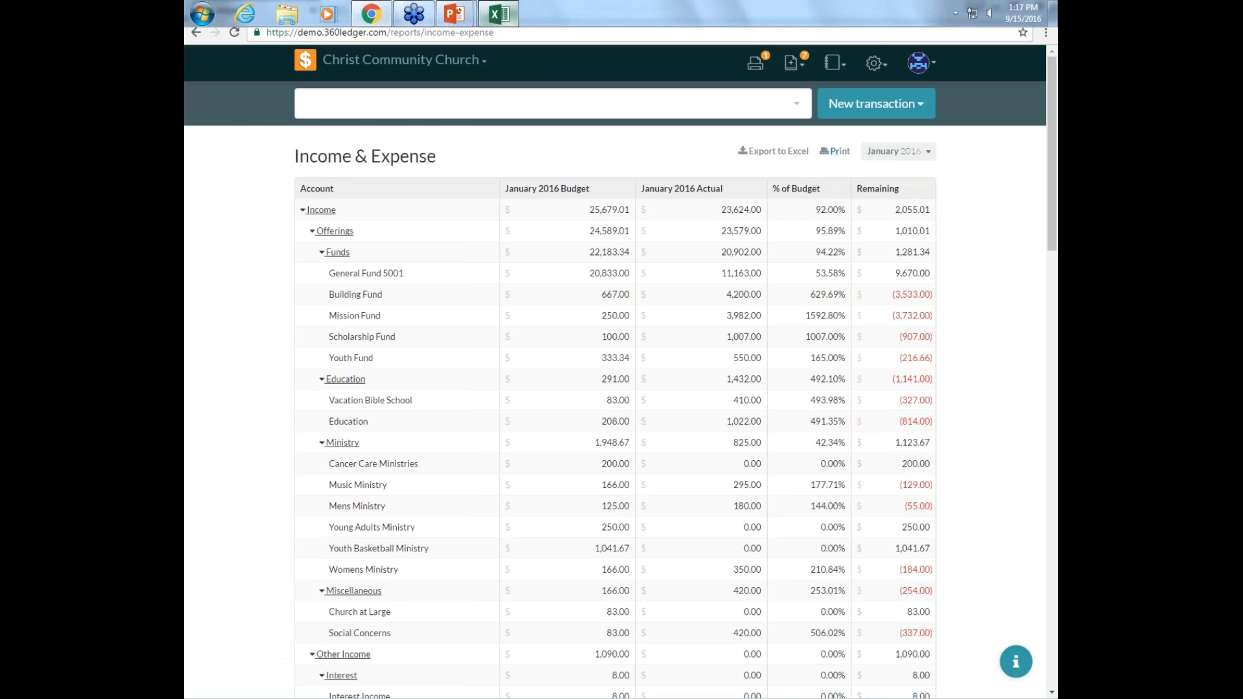
{"action": "left_click", "coordinate": [498, 13]}
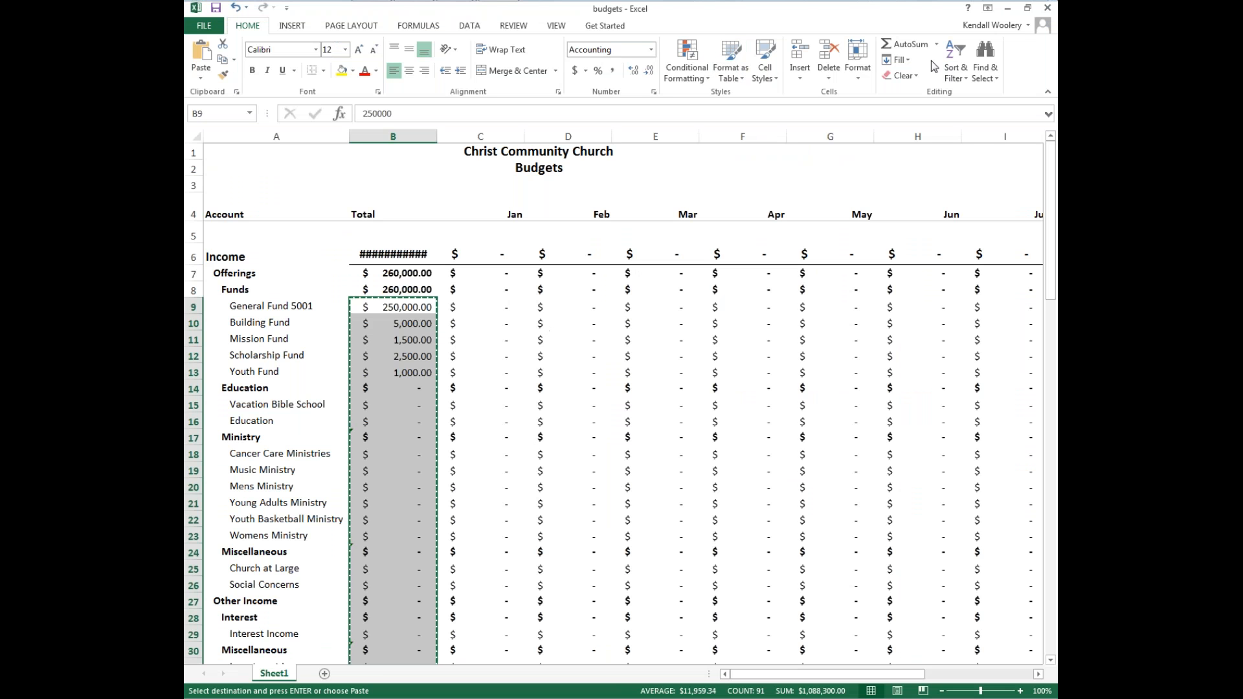
{"action": "left_click", "coordinate": [1047, 8]}
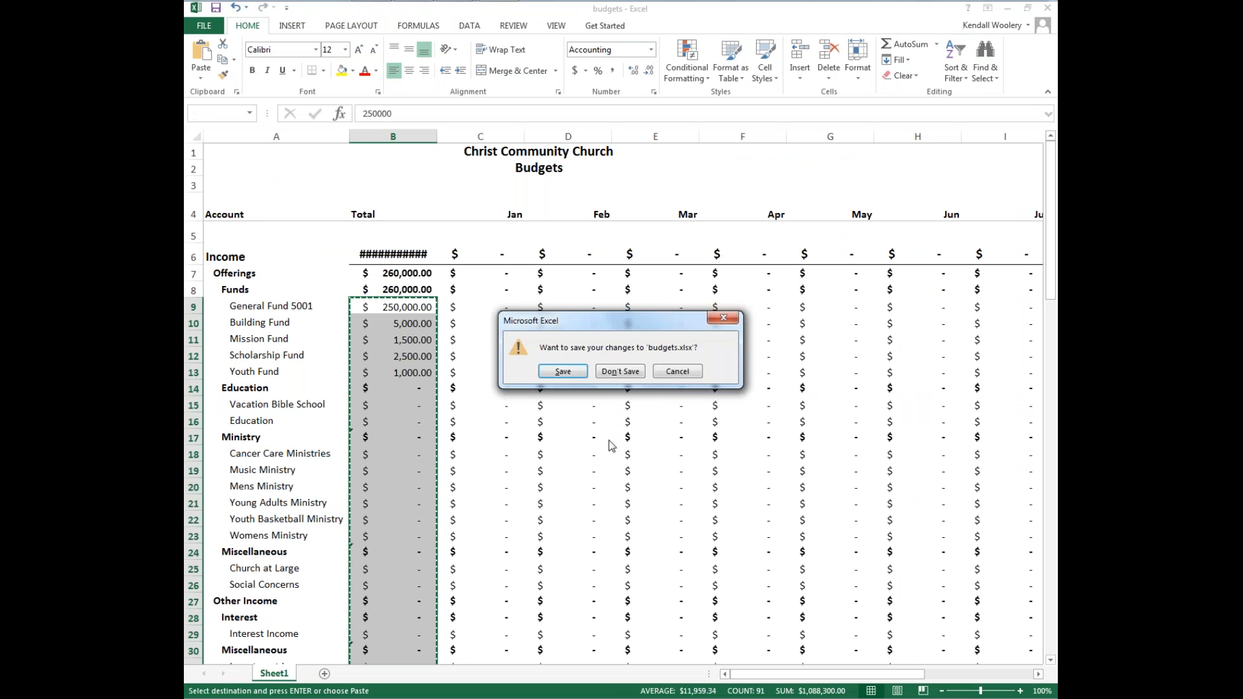
{"action": "left_click", "coordinate": [621, 371]}
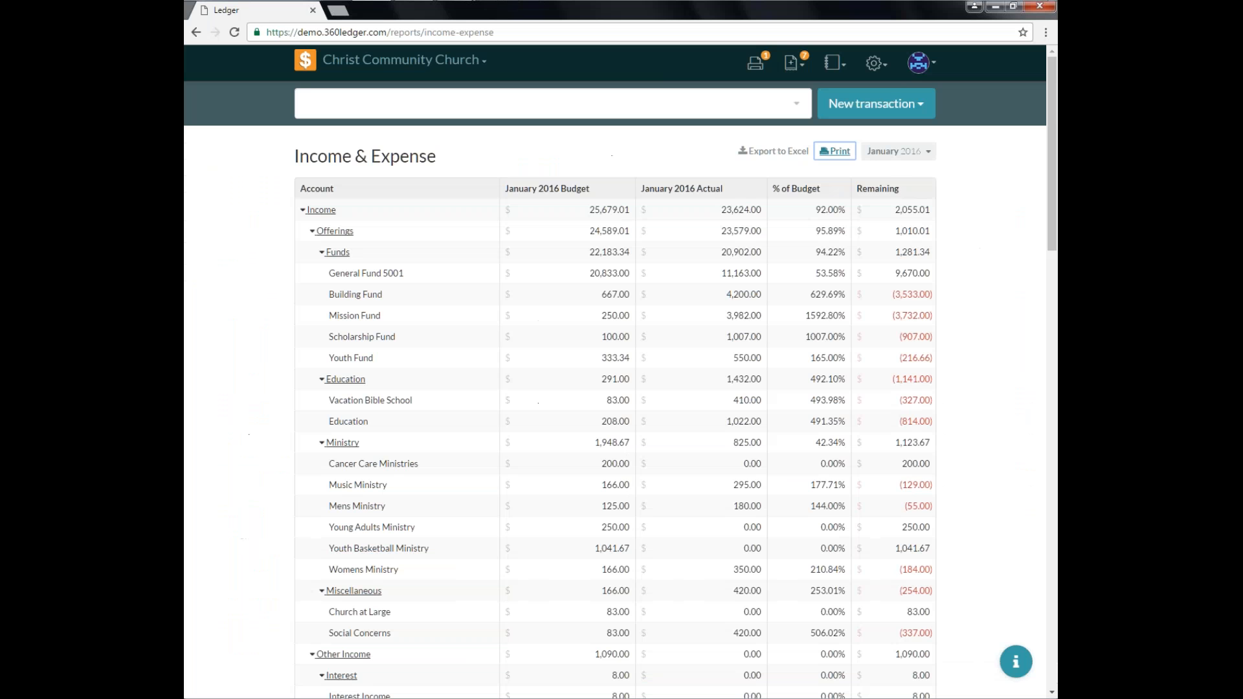
Export the Income & Expense report to Excel, open income-expense.xlsx and enable editing.
{"action": "left_click", "coordinate": [776, 156]}
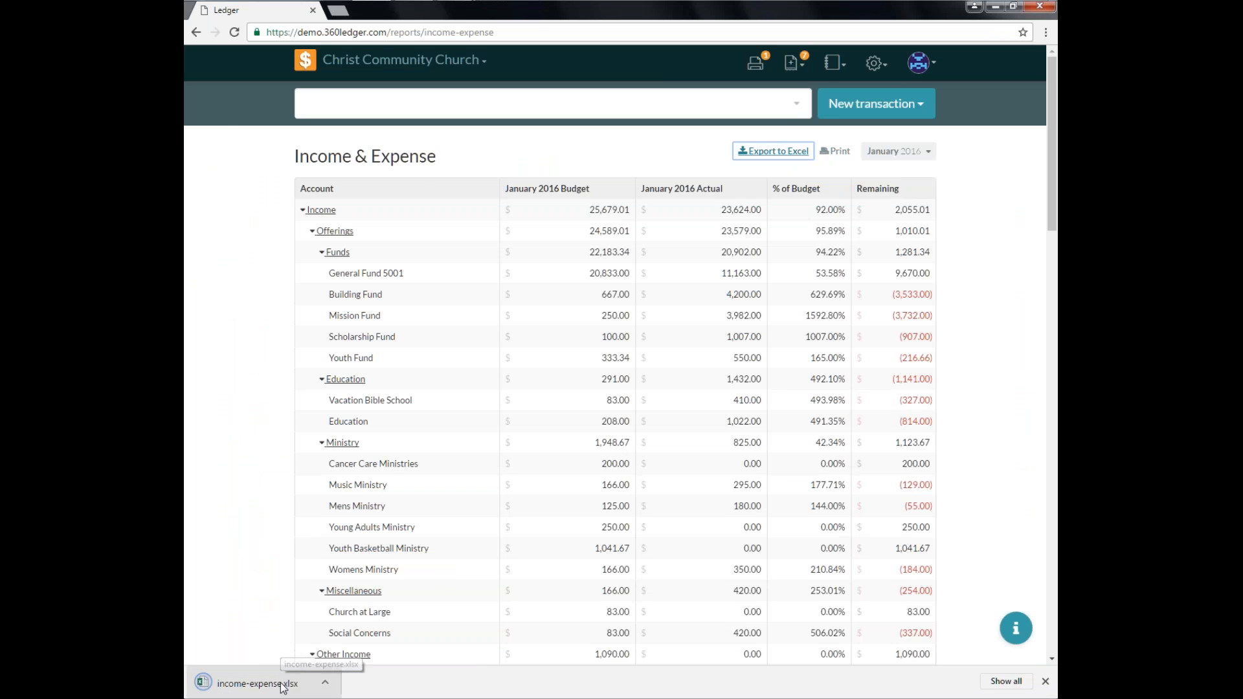
{"action": "left_click", "coordinate": [283, 687]}
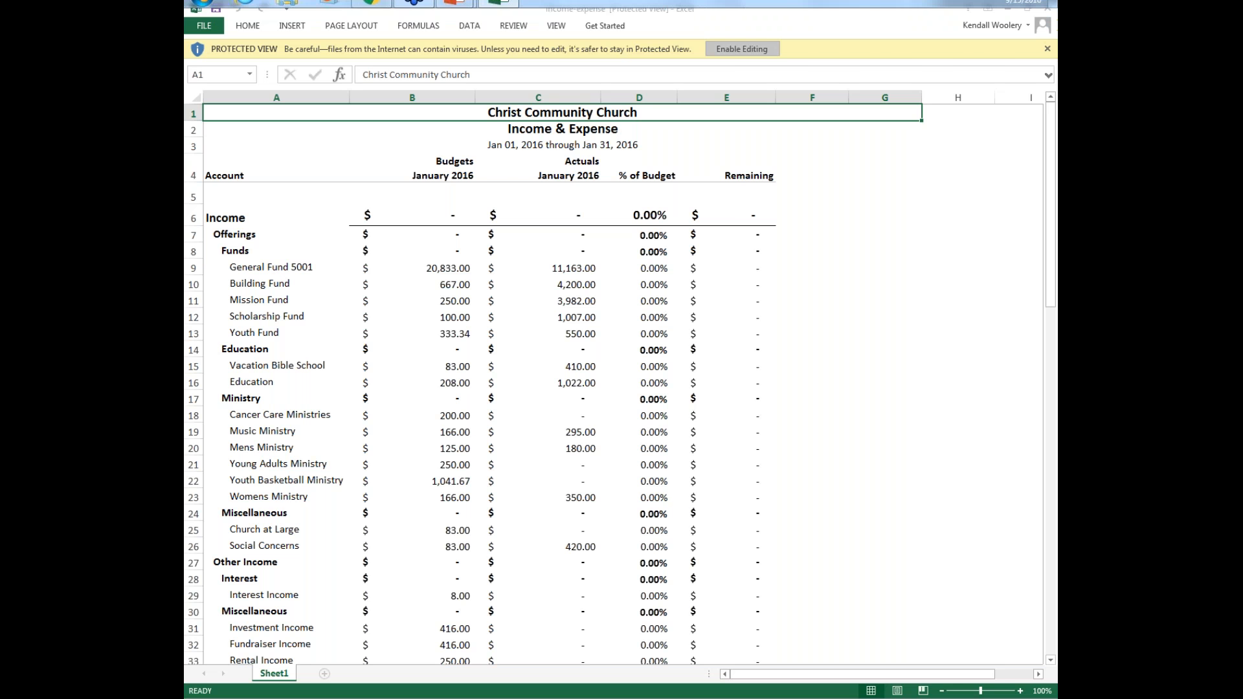
{"action": "left_click", "coordinate": [754, 52]}
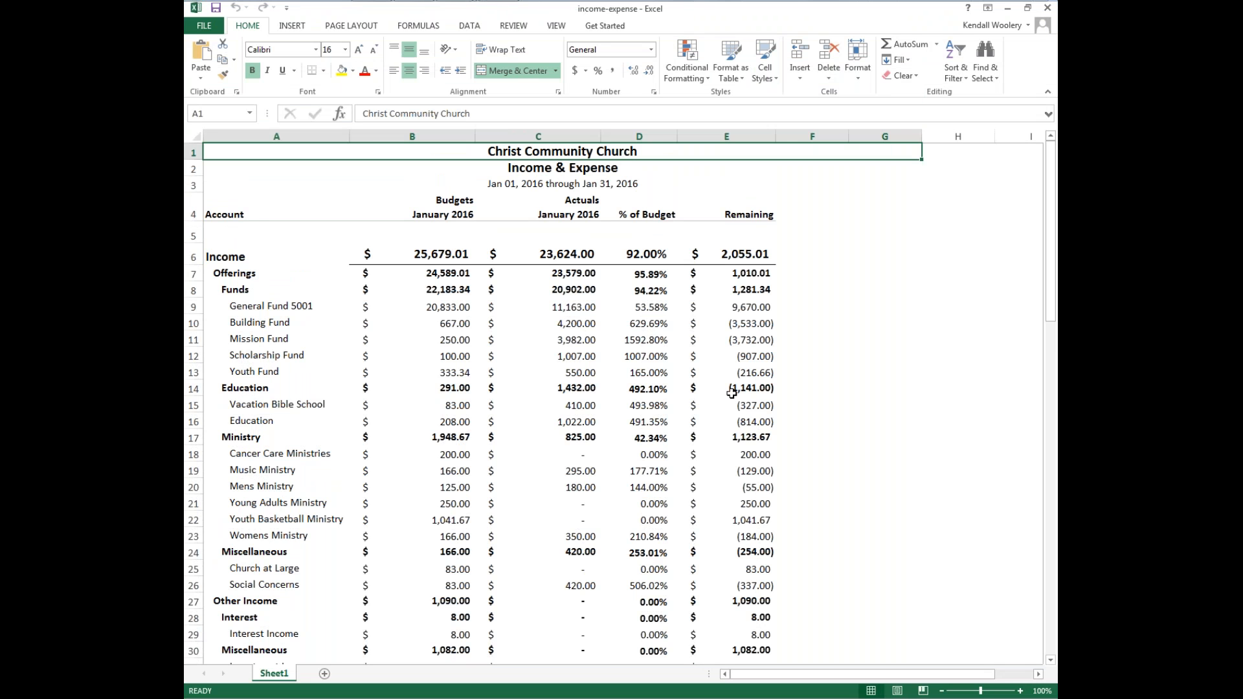
Scroll through the exported Income & Expense workbook and close it without saving changes.
{"action": "scroll", "coordinate": [742, 283], "scroll_direction": "down", "scroll_amount": 9}
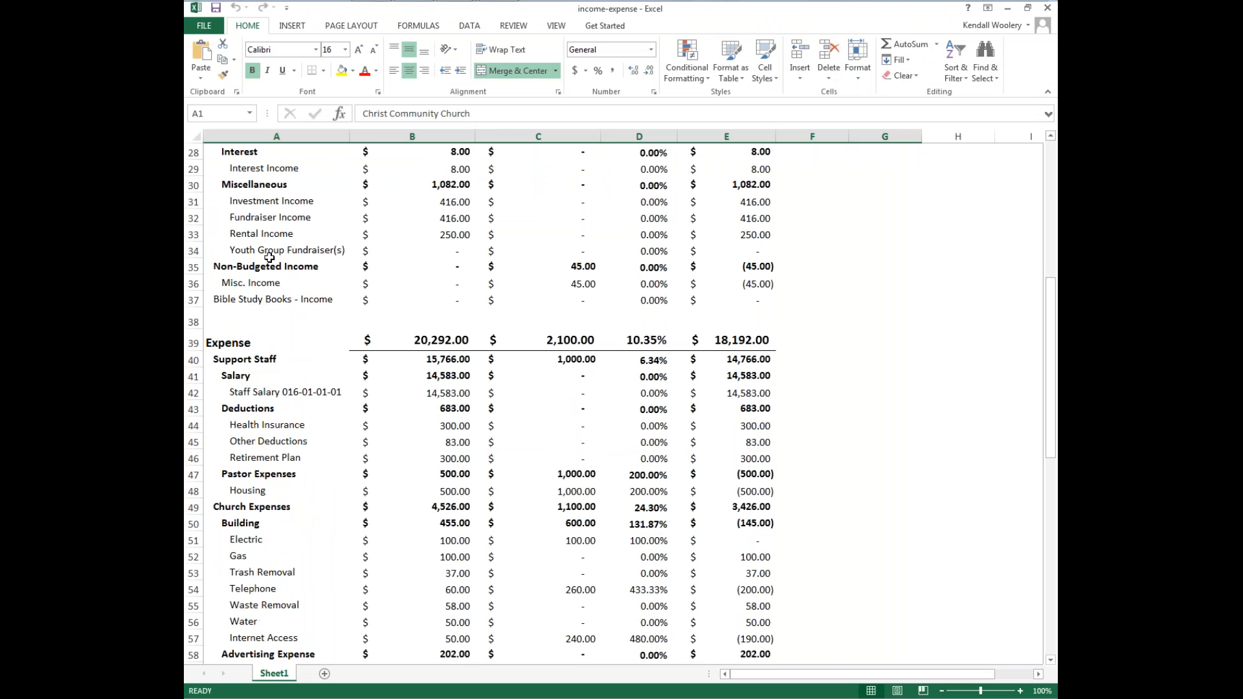
{"action": "scroll", "coordinate": [811, 428], "scroll_direction": "down", "scroll_amount": 1}
{"action": "scroll", "coordinate": [812, 431], "scroll_direction": "down", "scroll_amount": 17}
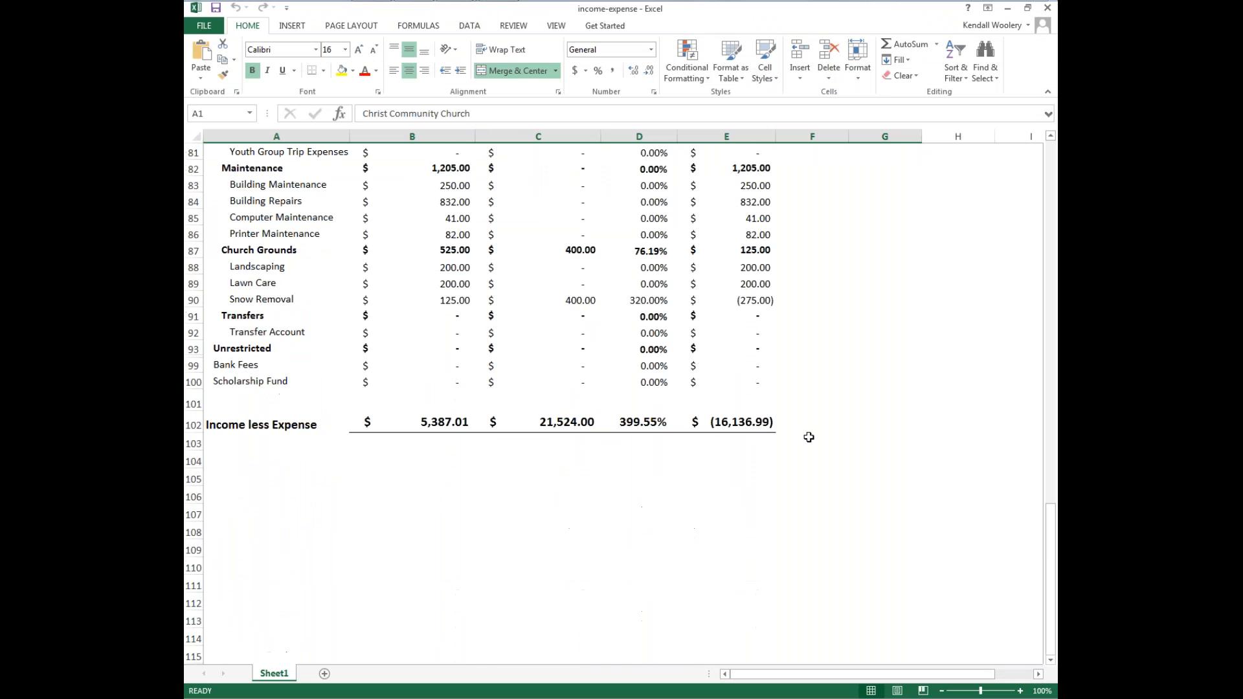
{"action": "scroll", "coordinate": [869, 455], "scroll_direction": "up", "scroll_amount": 20}
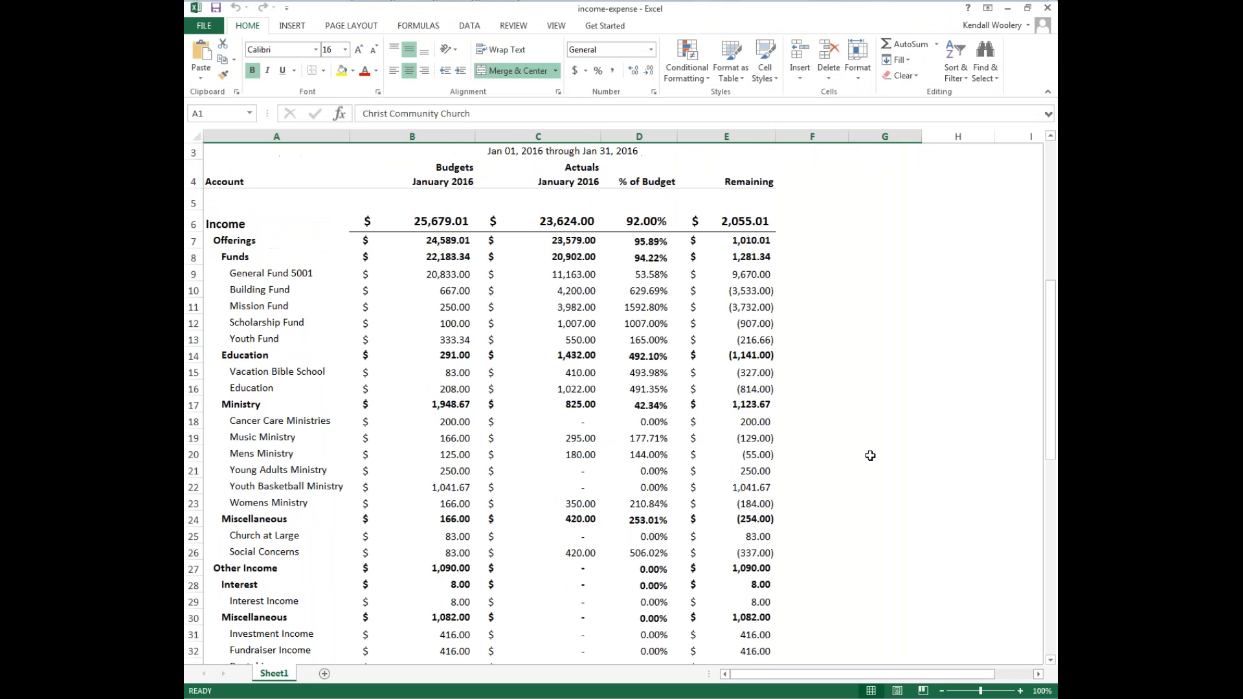
{"action": "left_click", "coordinate": [220, 26]}
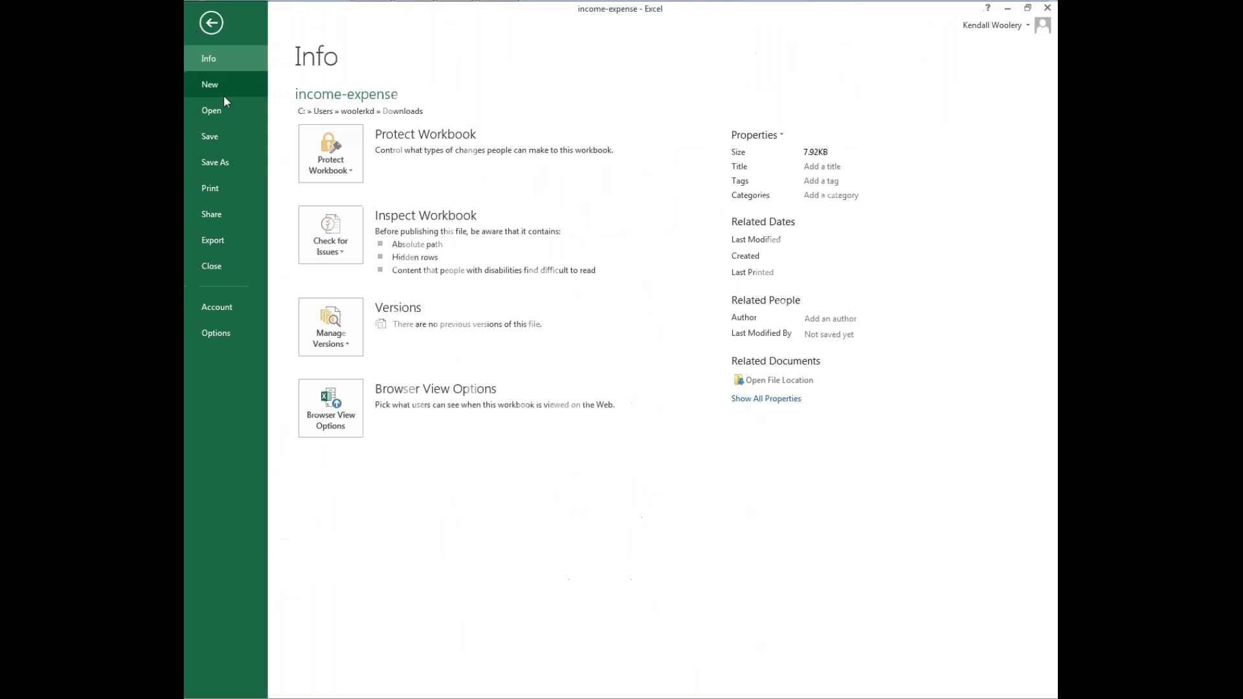
{"action": "left_click", "coordinate": [212, 23]}
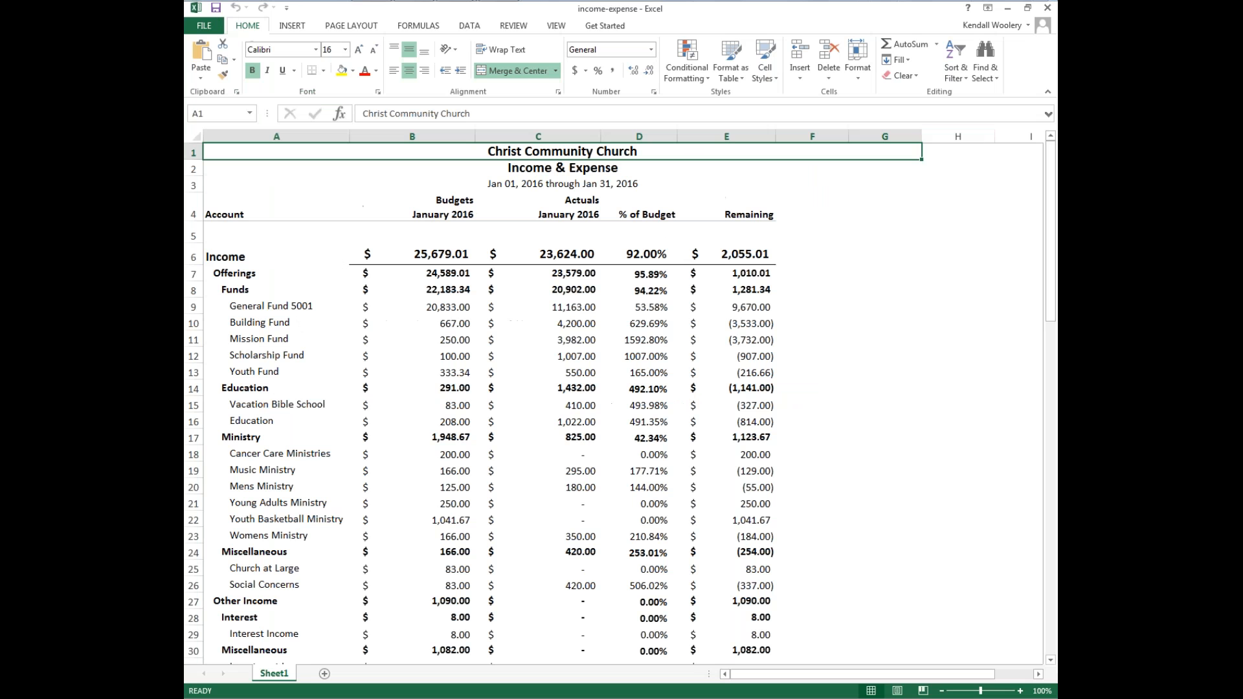
{"action": "left_click", "coordinate": [1047, 7]}
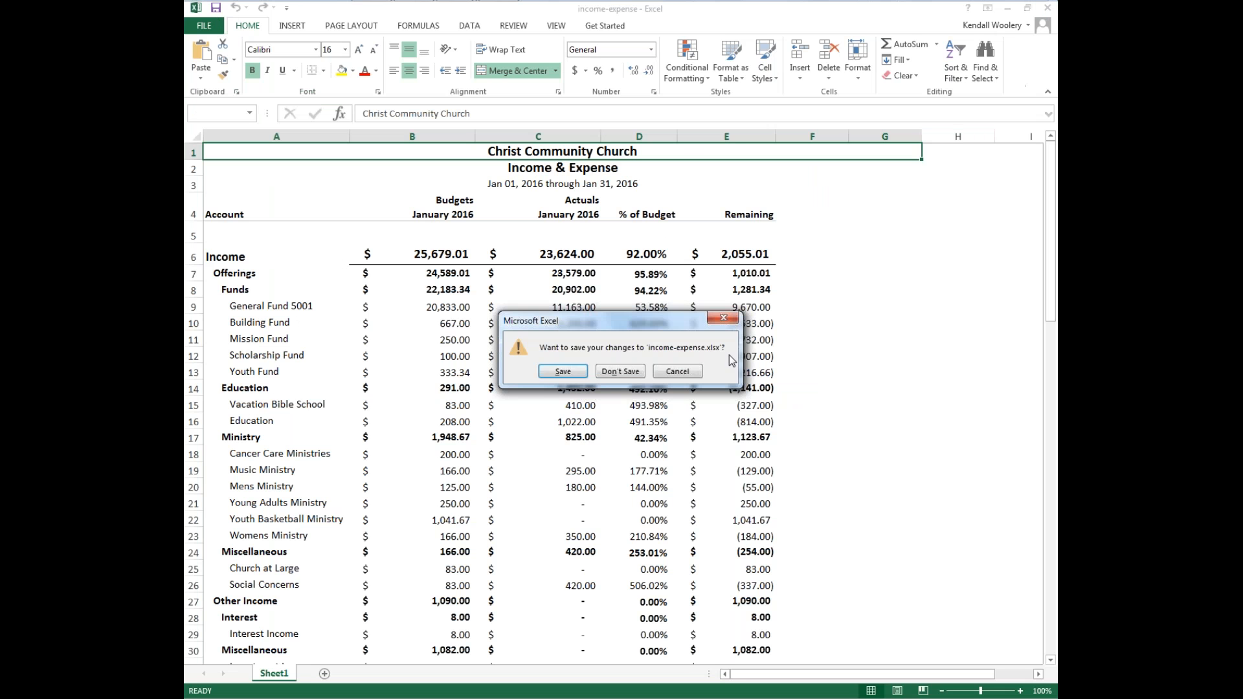
{"action": "left_click", "coordinate": [625, 370]}
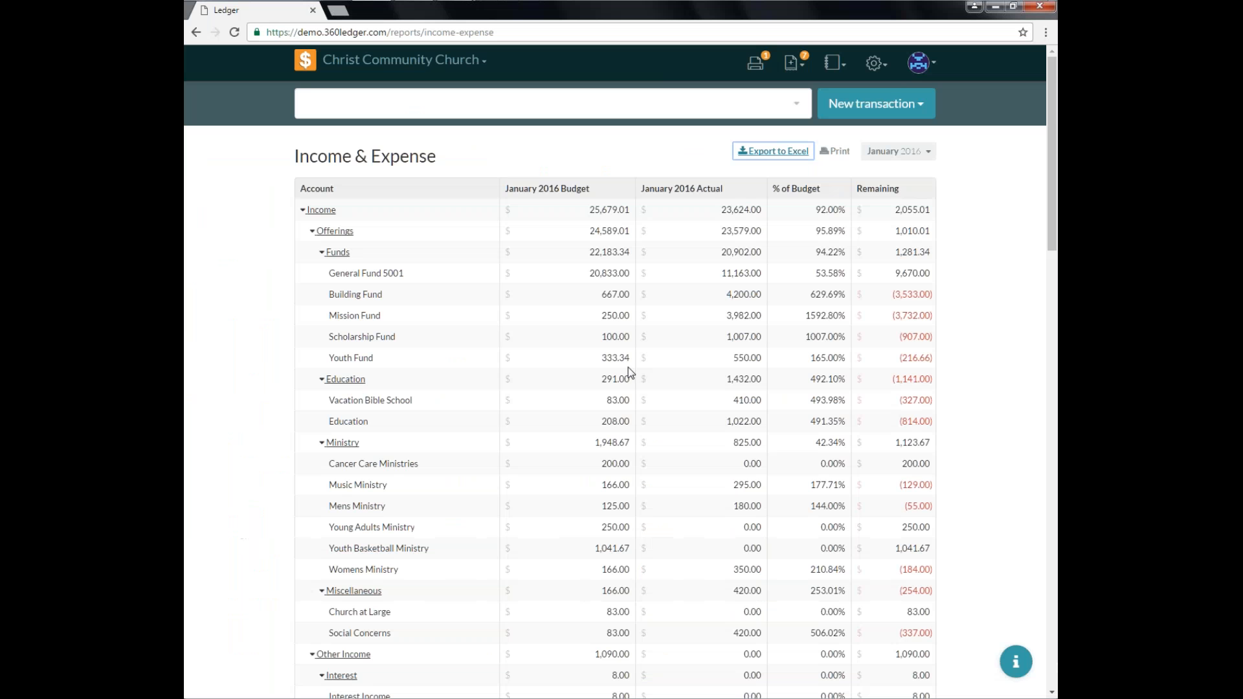
Set the Income & Expense report period to the full year 2016.
{"action": "left_click", "coordinate": [908, 153]}
{"action": "left_click", "coordinate": [717, 203]}
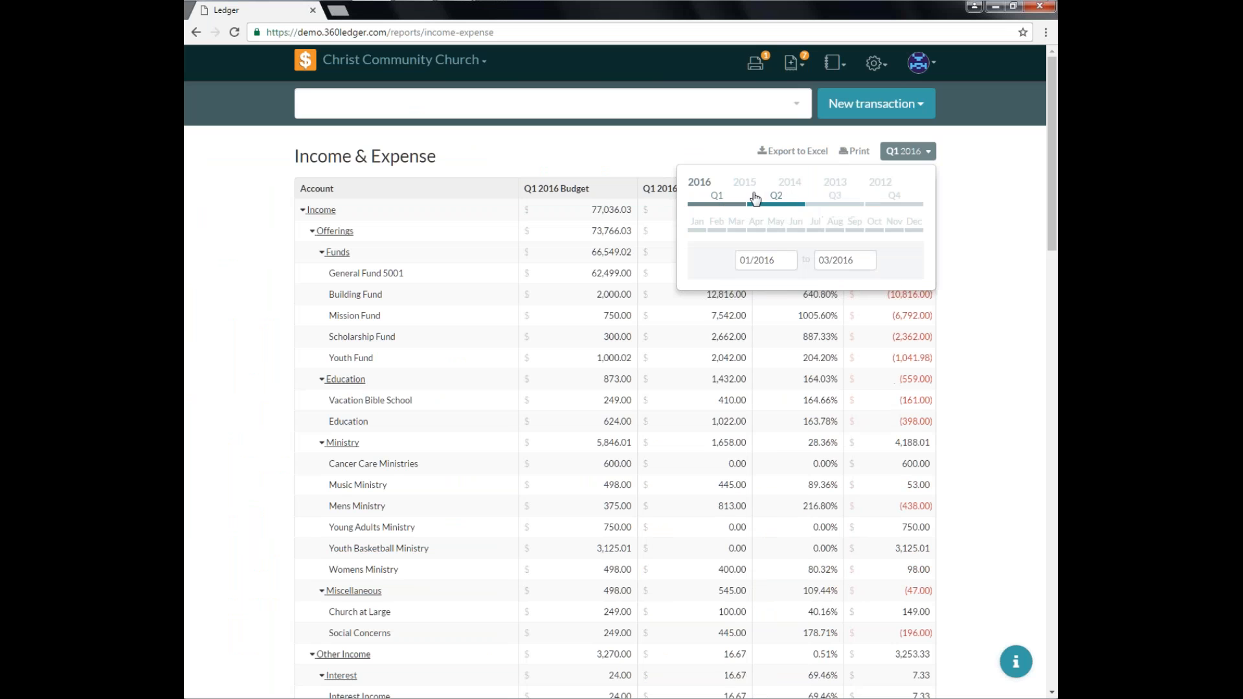
{"action": "left_click", "coordinate": [709, 187]}
{"action": "left_click", "coordinate": [919, 158]}
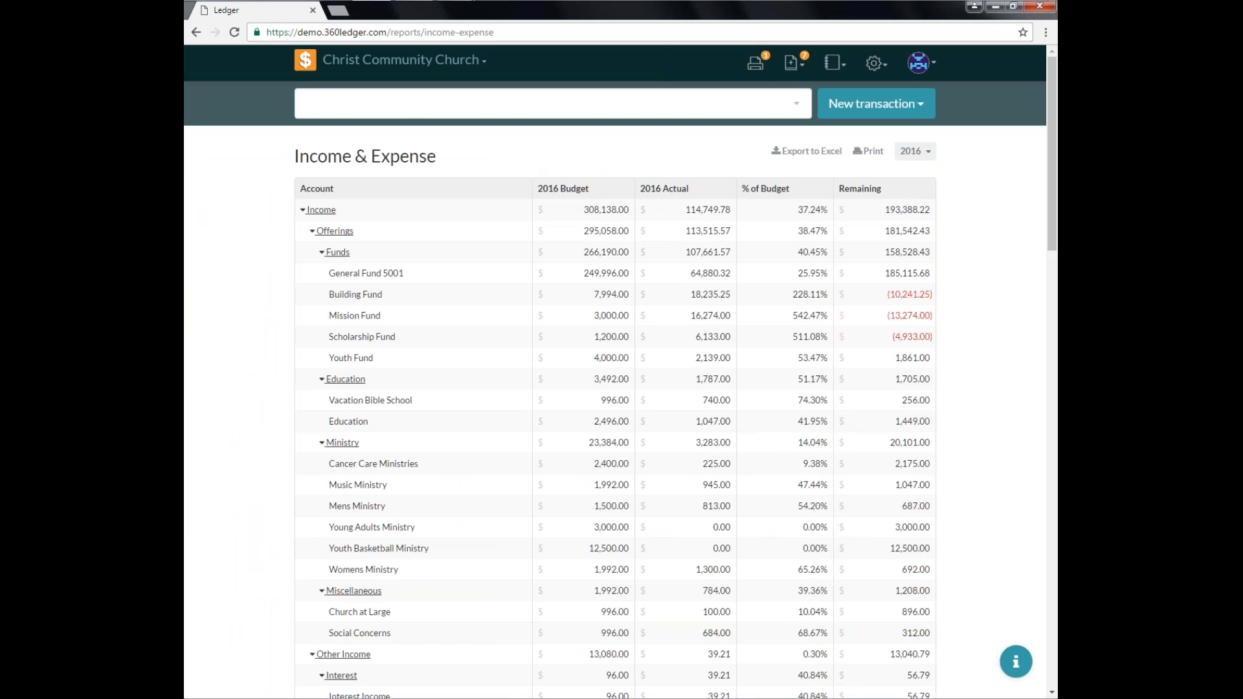
Open the Chart of Accounts report.
{"action": "left_click", "coordinate": [874, 71]}
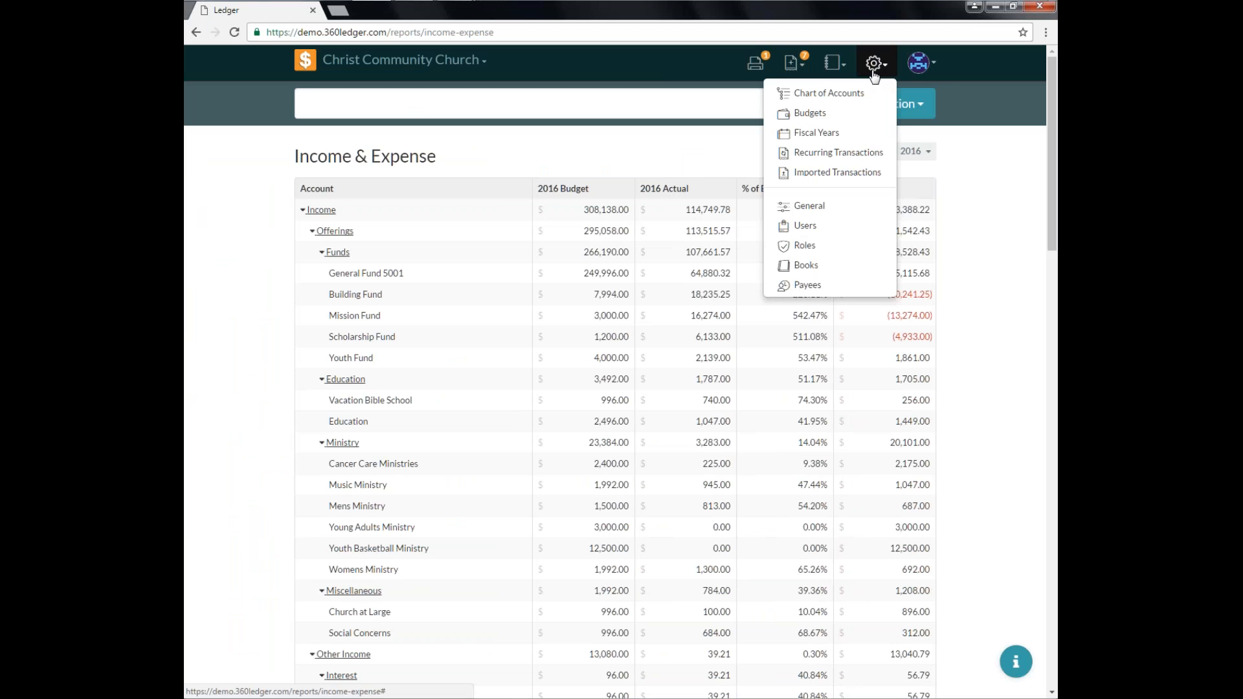
{"action": "left_click", "coordinate": [837, 64]}
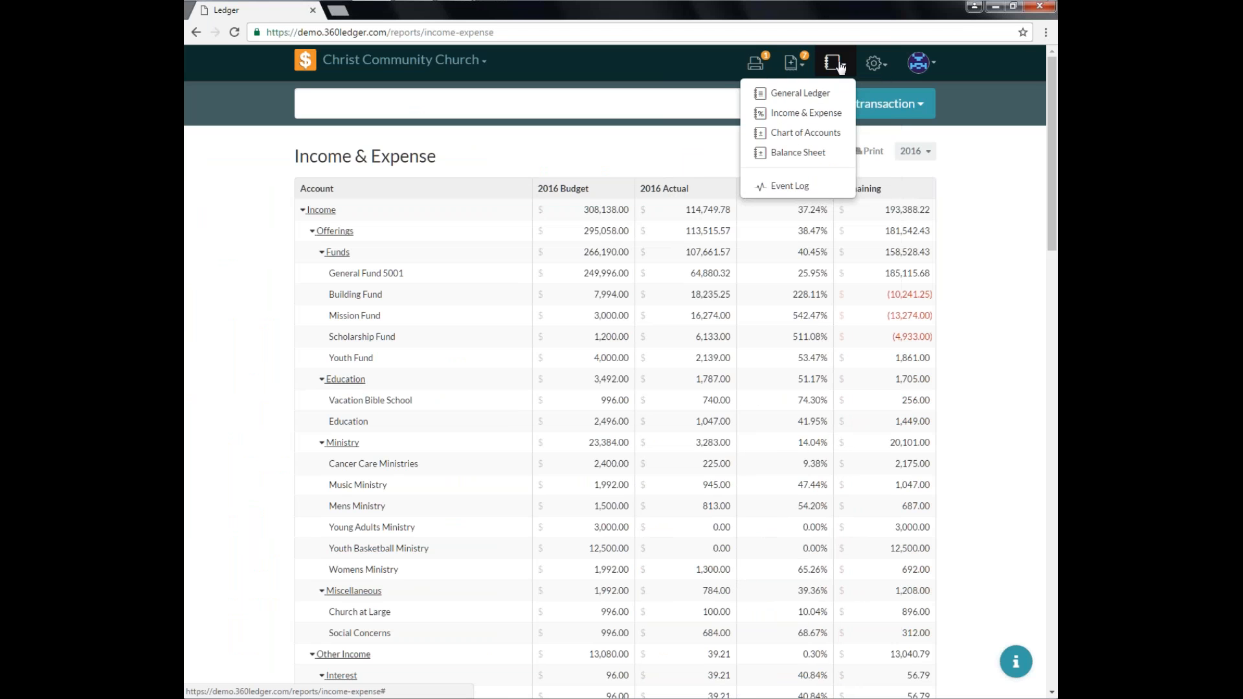
{"action": "left_click", "coordinate": [796, 133]}
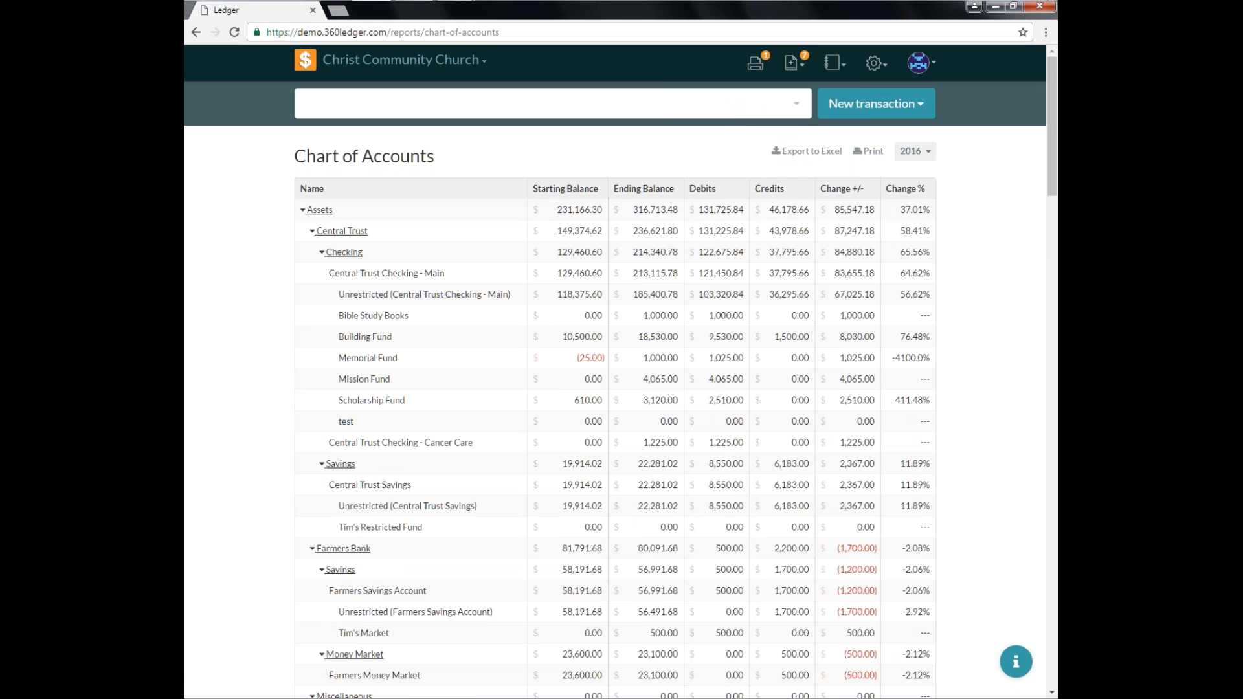
Collapse the Assets, Liabilities, Offerings and Other Income groups in the Chart of Accounts.
{"action": "left_click", "coordinate": [303, 211]}
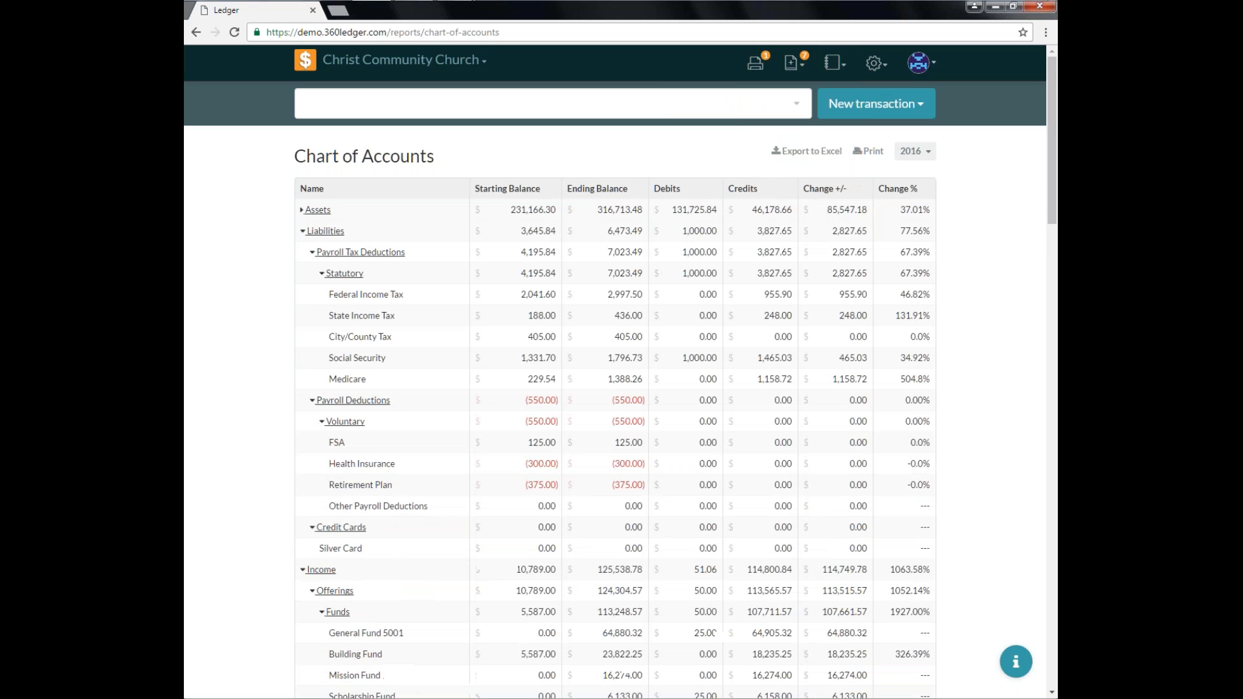
{"action": "left_click", "coordinate": [302, 231]}
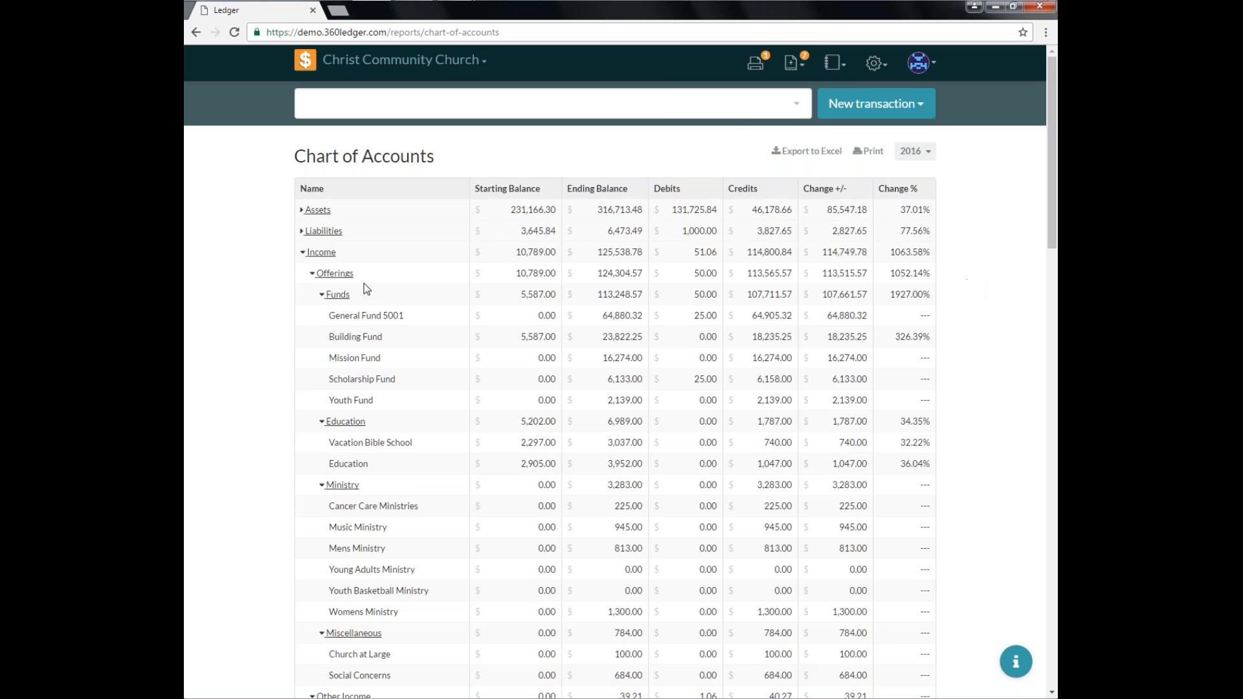
{"action": "left_click", "coordinate": [313, 275]}
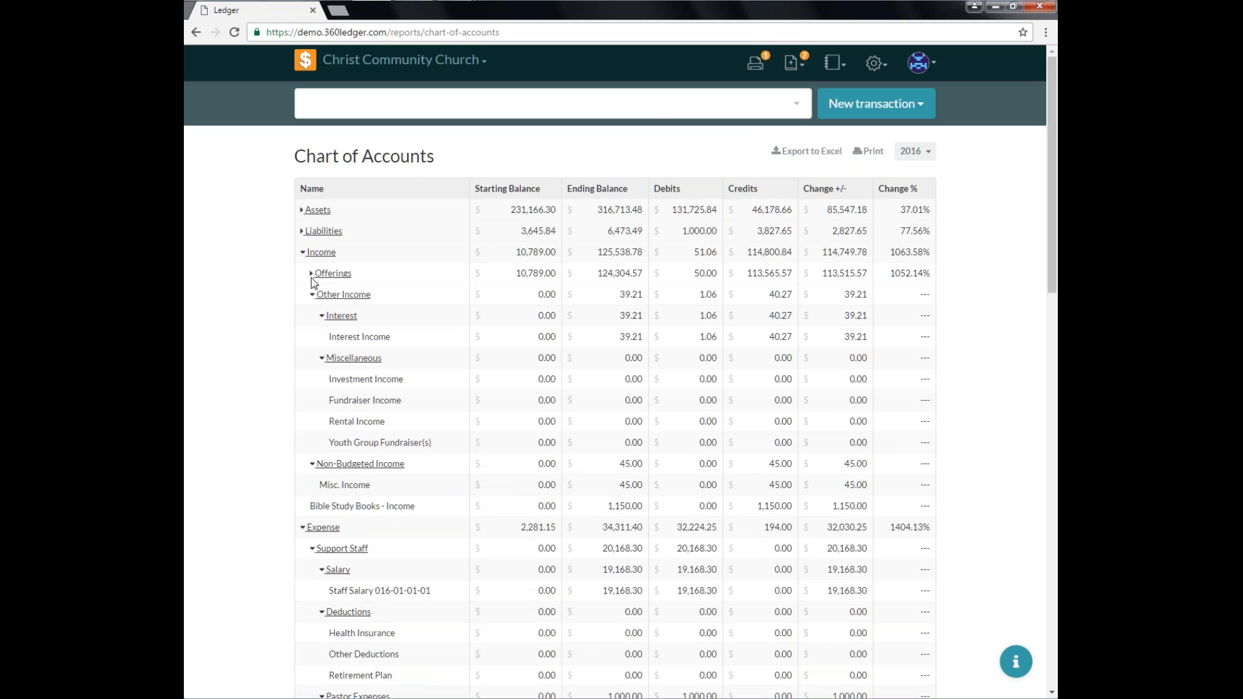
{"action": "left_click", "coordinate": [312, 296]}
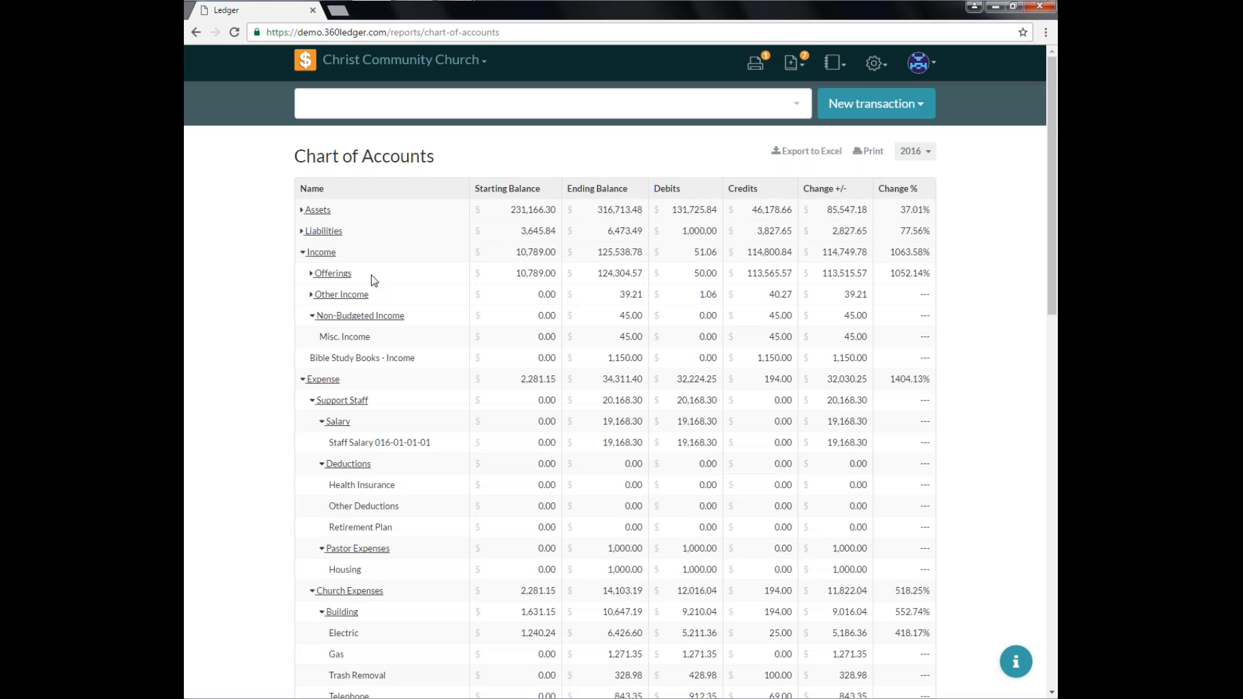
Set the Chart of Accounts period to January 2016.
{"action": "left_click", "coordinate": [902, 153]}
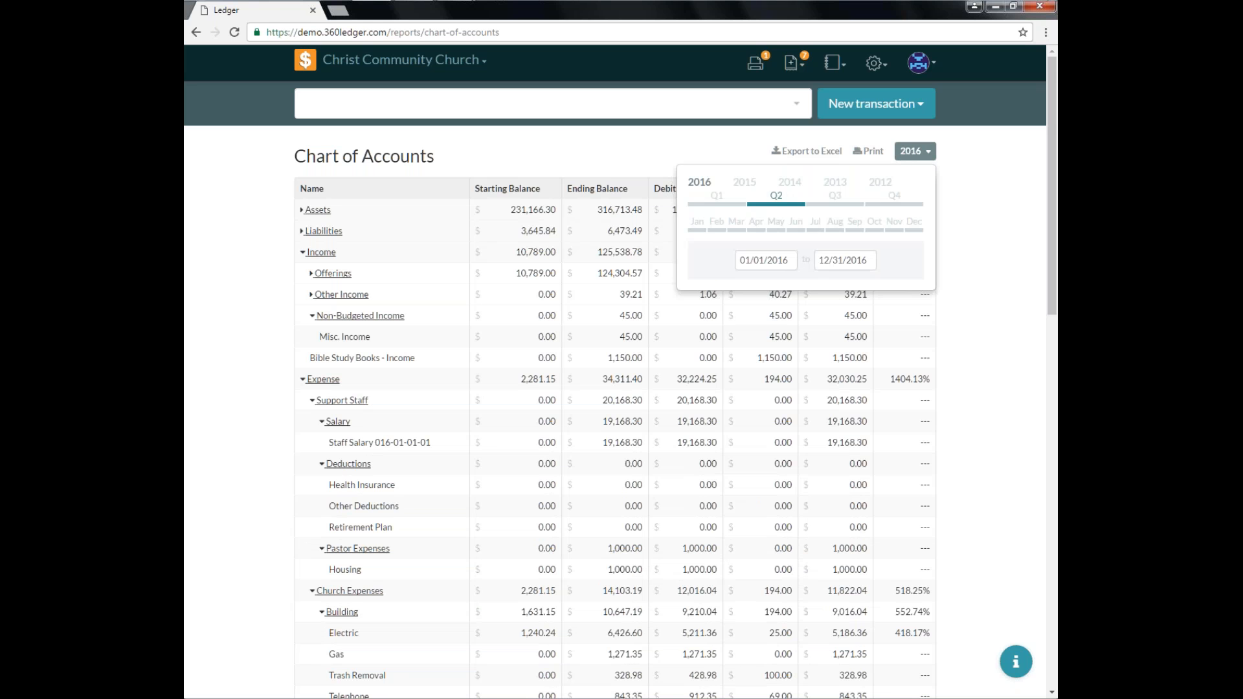
{"action": "left_click", "coordinate": [699, 226]}
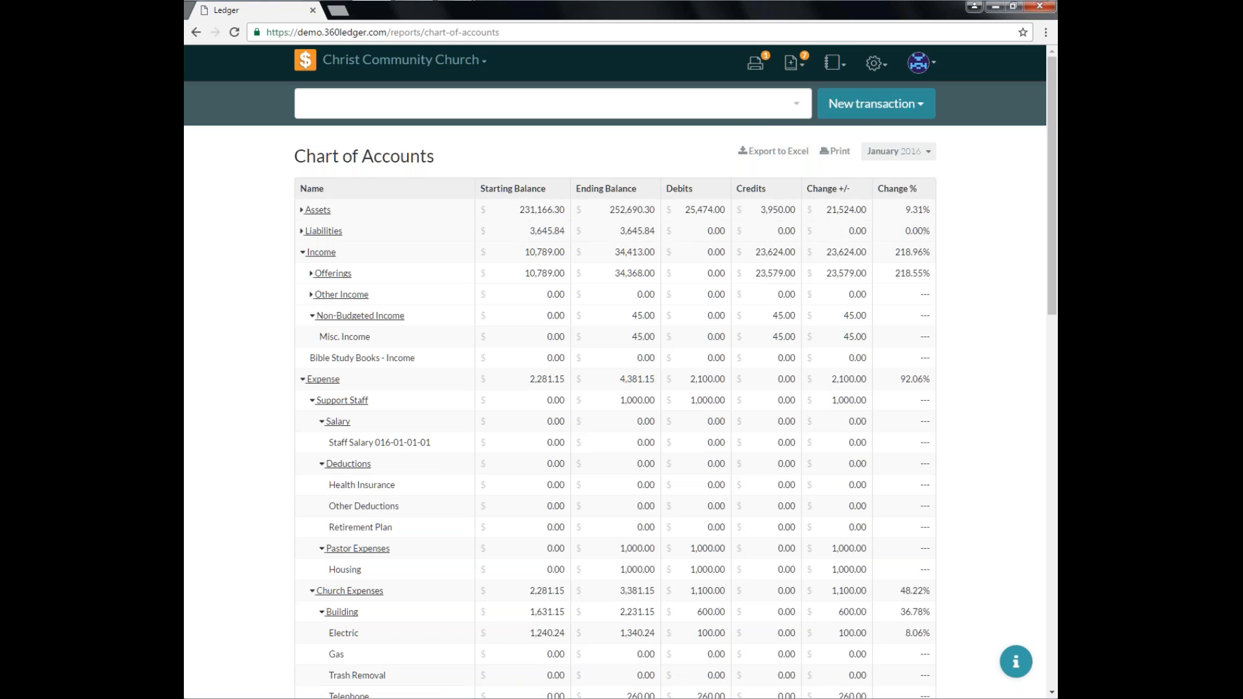
Open the Income & Expense report and collapse the Funds group.
{"action": "left_click", "coordinate": [841, 66]}
{"action": "left_click", "coordinate": [806, 114]}
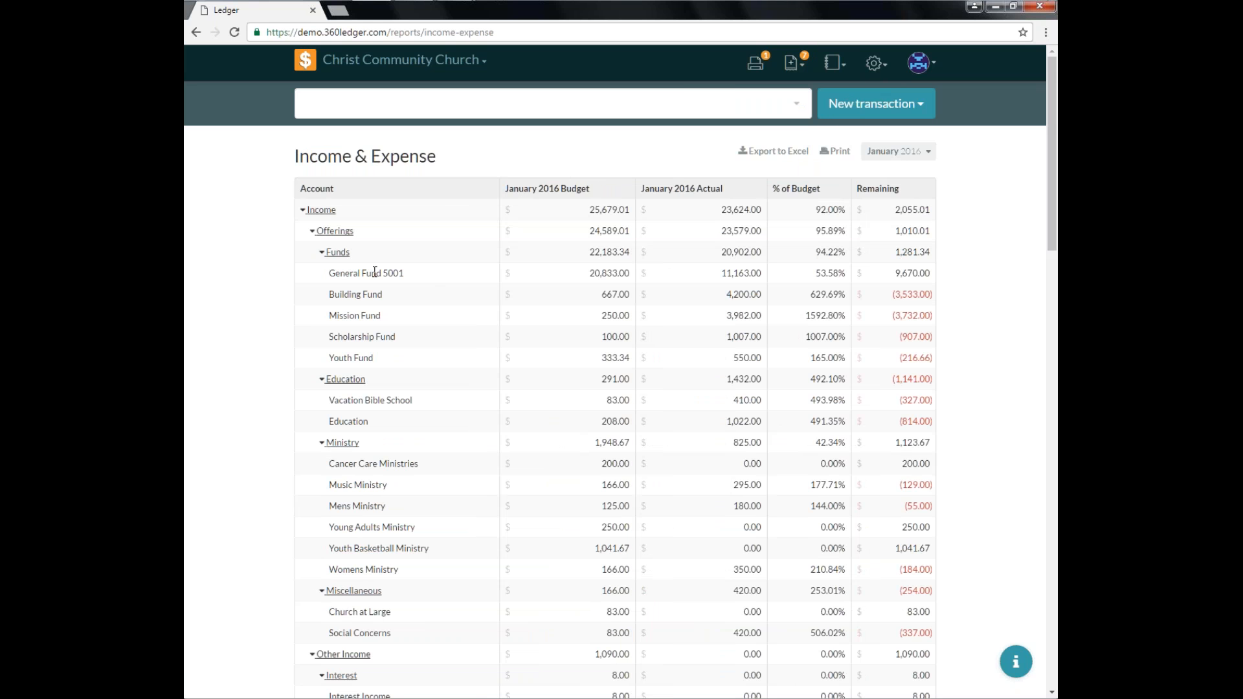
{"action": "left_click", "coordinate": [338, 253]}
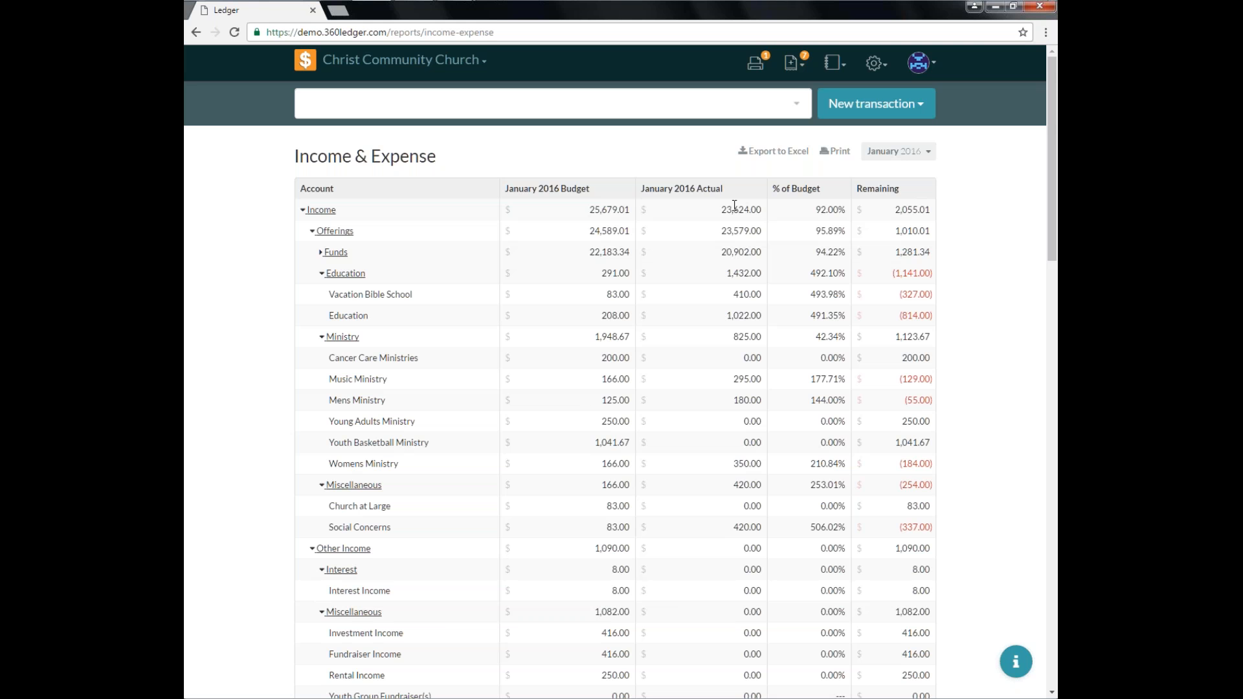
Open the Chart of Accounts and set its period to 2016.
{"action": "left_click", "coordinate": [834, 62]}
{"action": "left_click", "coordinate": [806, 133]}
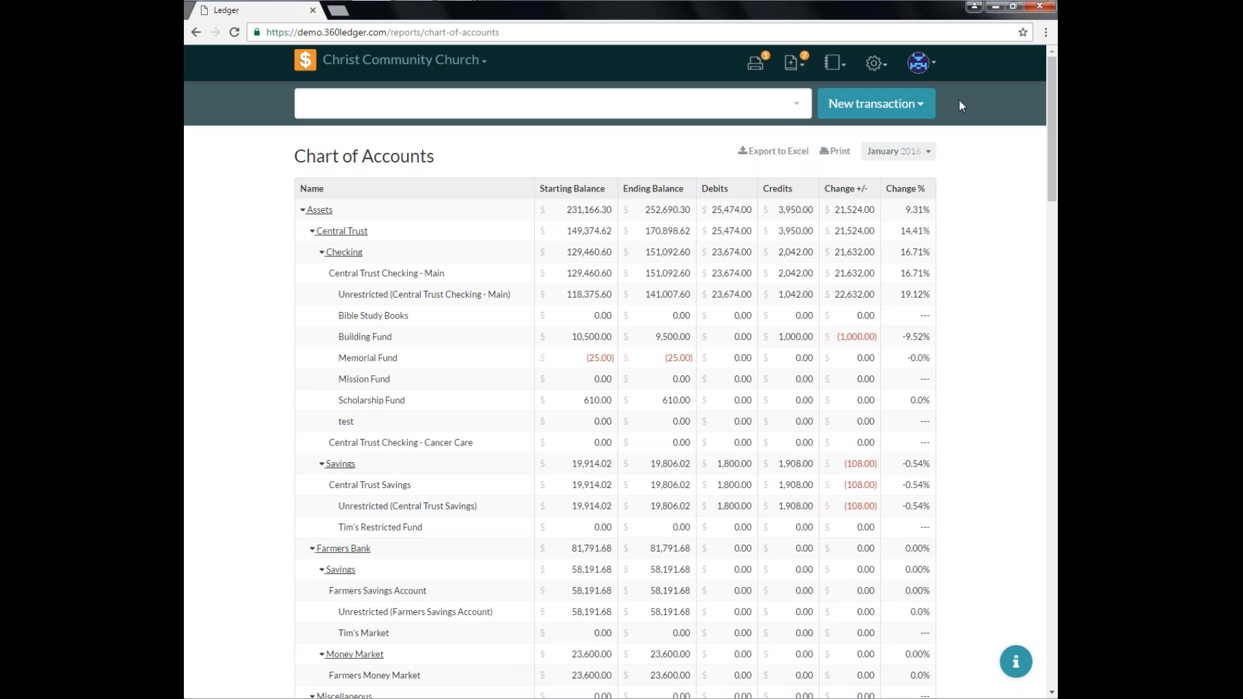
{"action": "left_click", "coordinate": [915, 161]}
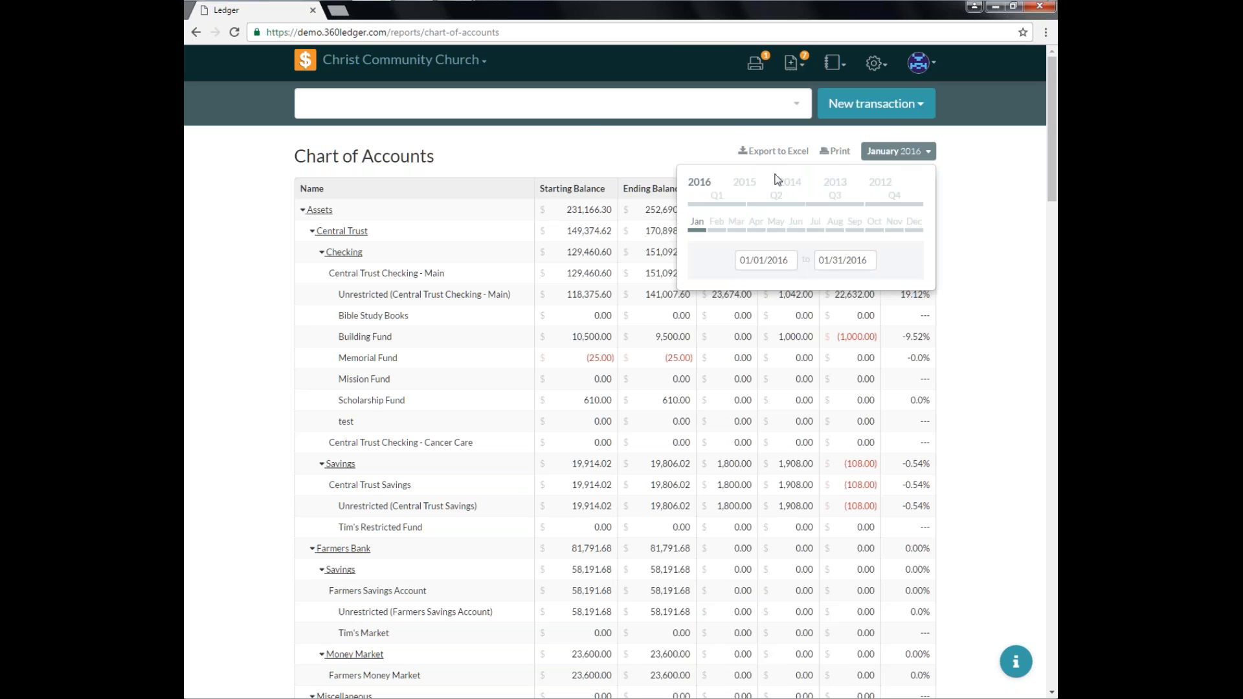
{"action": "left_click", "coordinate": [698, 186]}
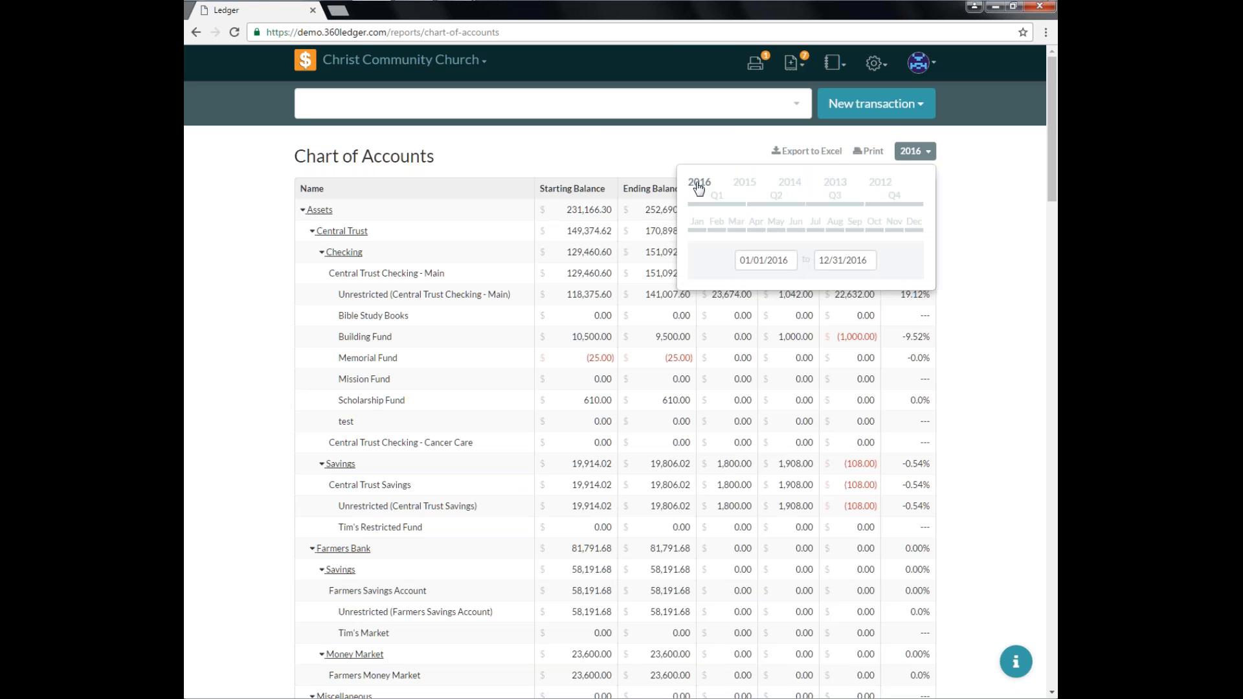
Collapse the Assets, Liabilities and Income groups in the Chart of Accounts.
{"action": "left_click", "coordinate": [301, 210]}
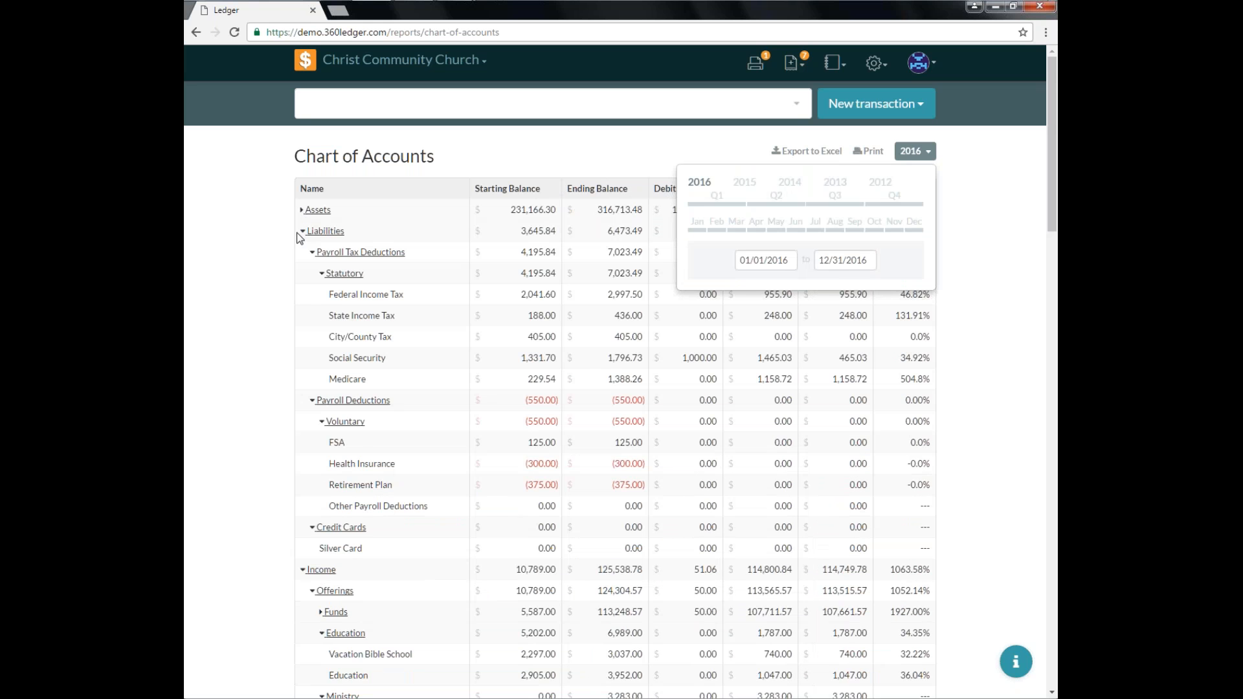
{"action": "left_click", "coordinate": [302, 232]}
{"action": "left_click", "coordinate": [302, 253]}
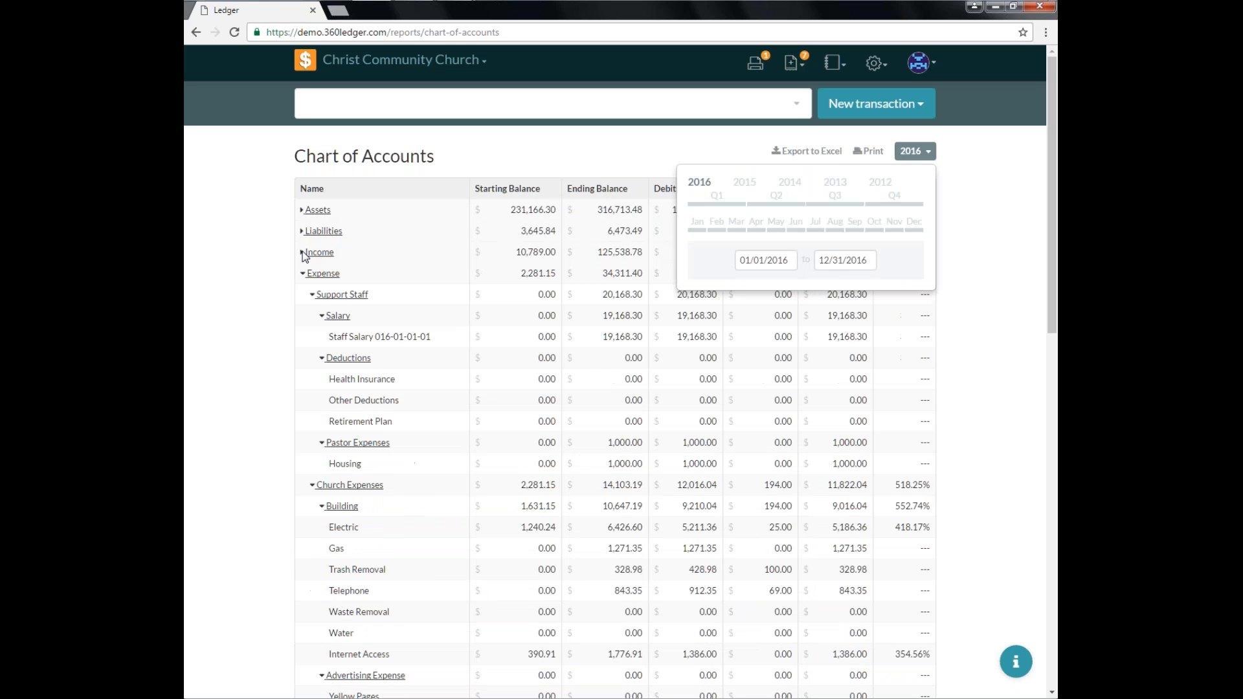
{"action": "left_click", "coordinate": [928, 160]}
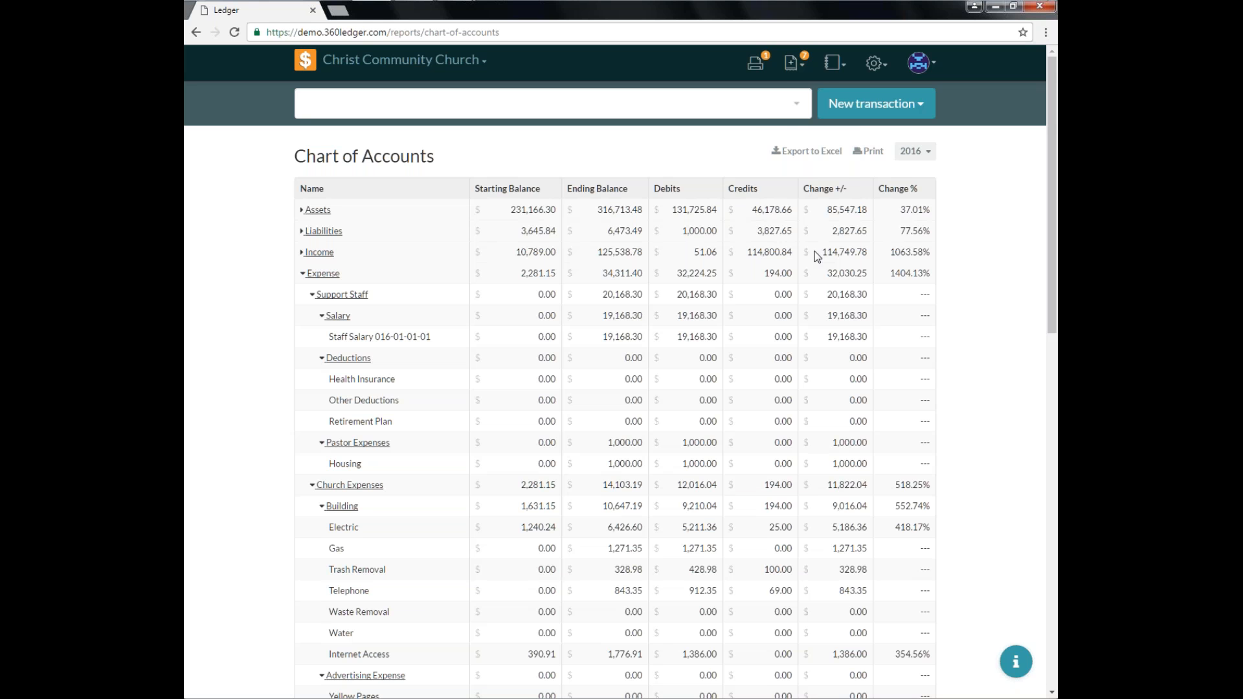
Open the Income & Expense report for 2016 and collapse the Offerings group.
{"action": "left_click", "coordinate": [834, 62]}
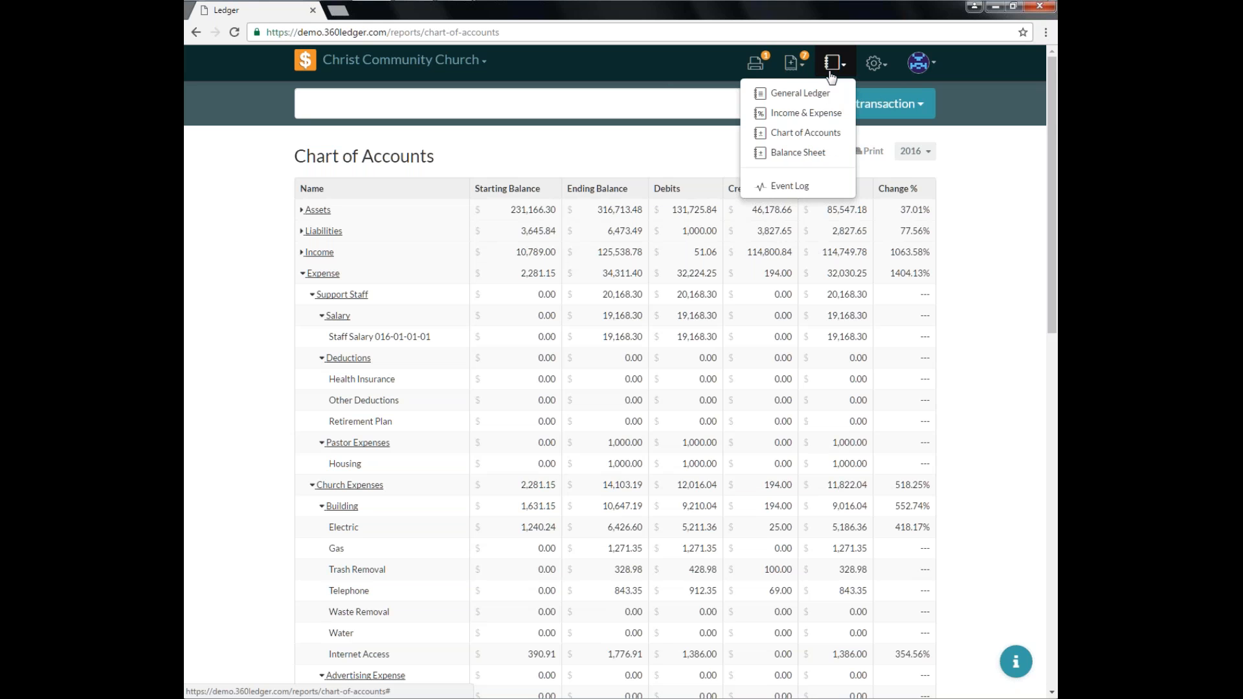
{"action": "left_click", "coordinate": [821, 116]}
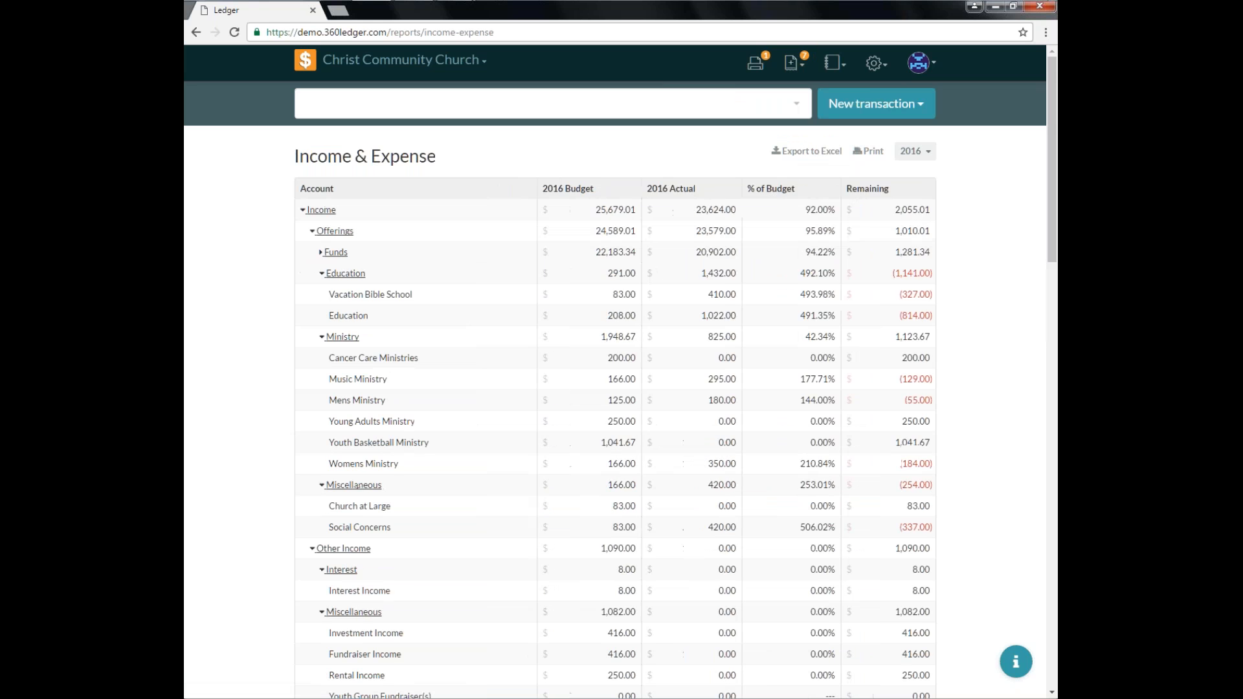
{"action": "left_click", "coordinate": [914, 151]}
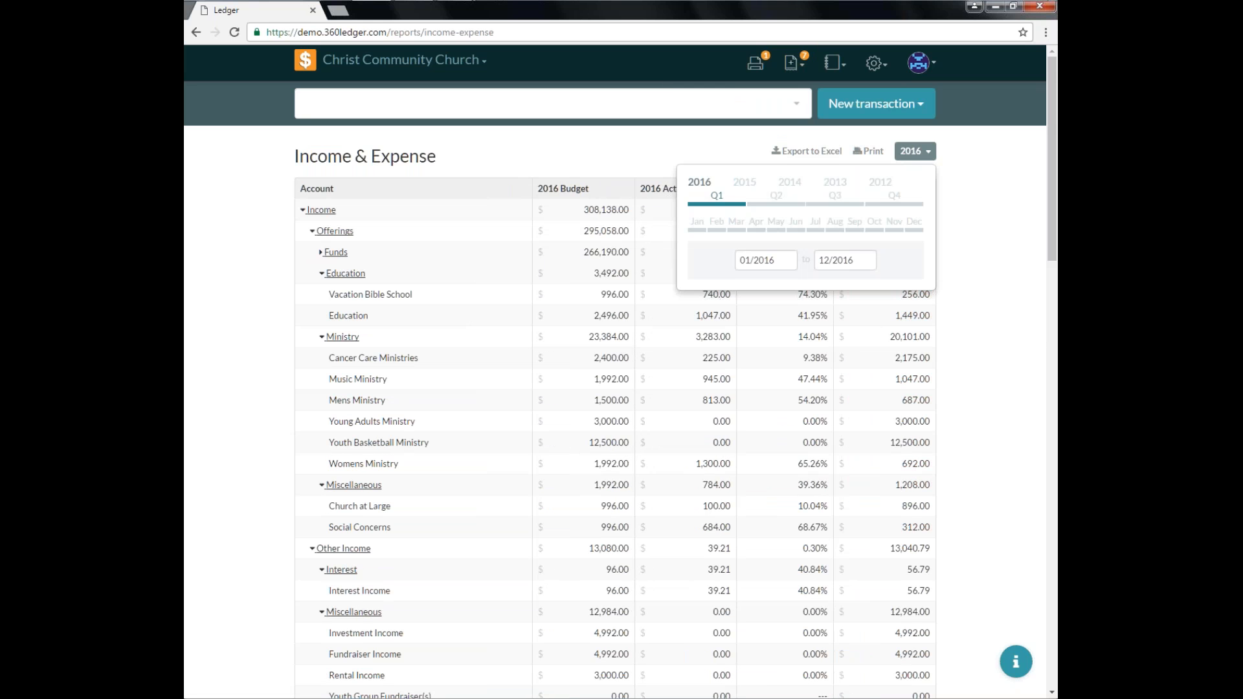
{"action": "left_click", "coordinate": [924, 161]}
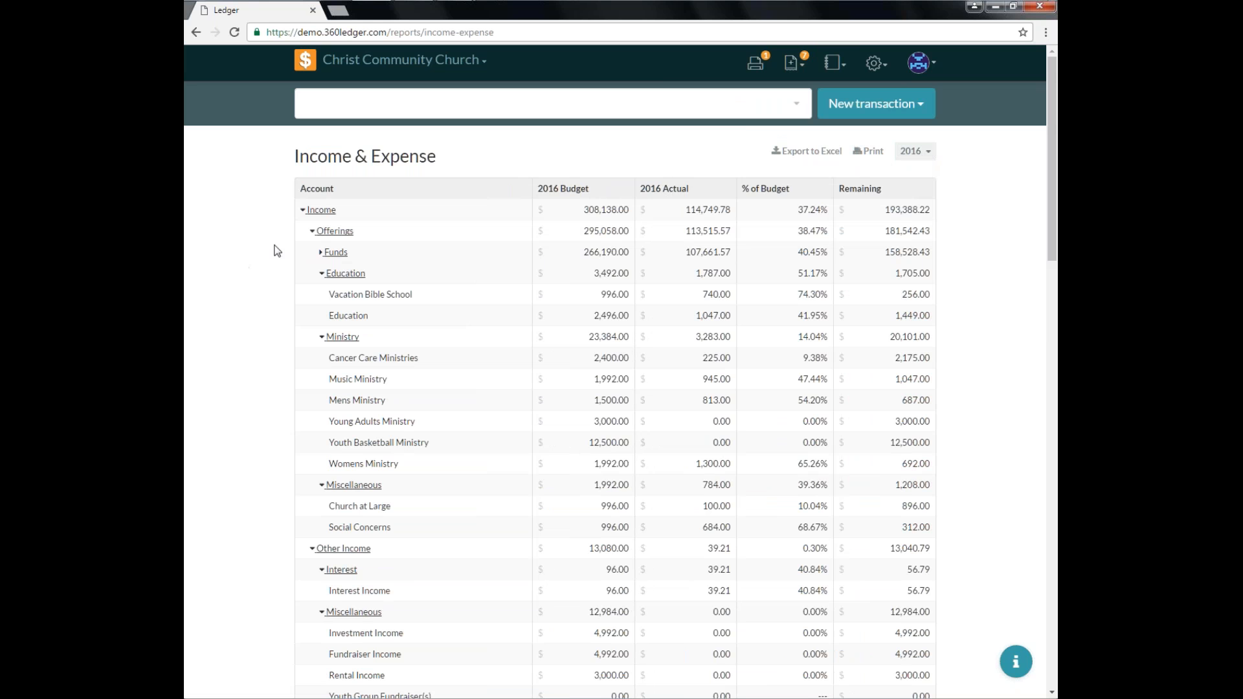
{"action": "left_click", "coordinate": [312, 232]}
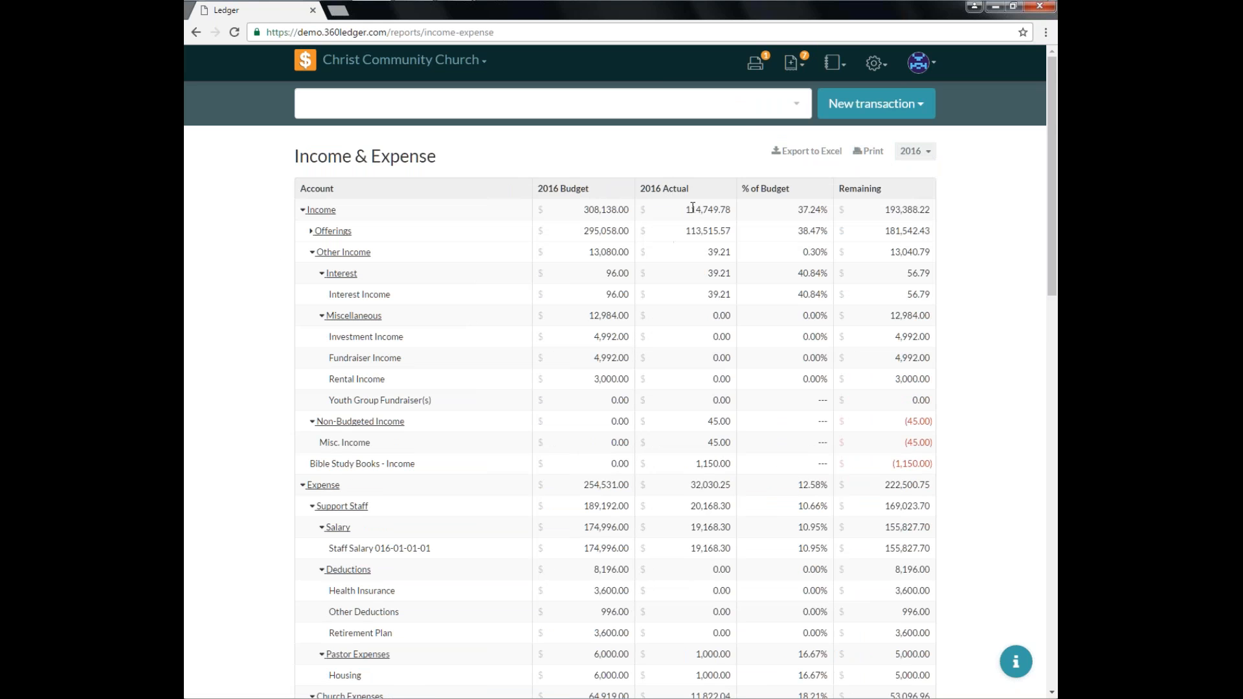
Open the Chart of Accounts and collapse the Assets and Income groups.
{"action": "left_click", "coordinate": [836, 63]}
{"action": "left_click", "coordinate": [810, 133]}
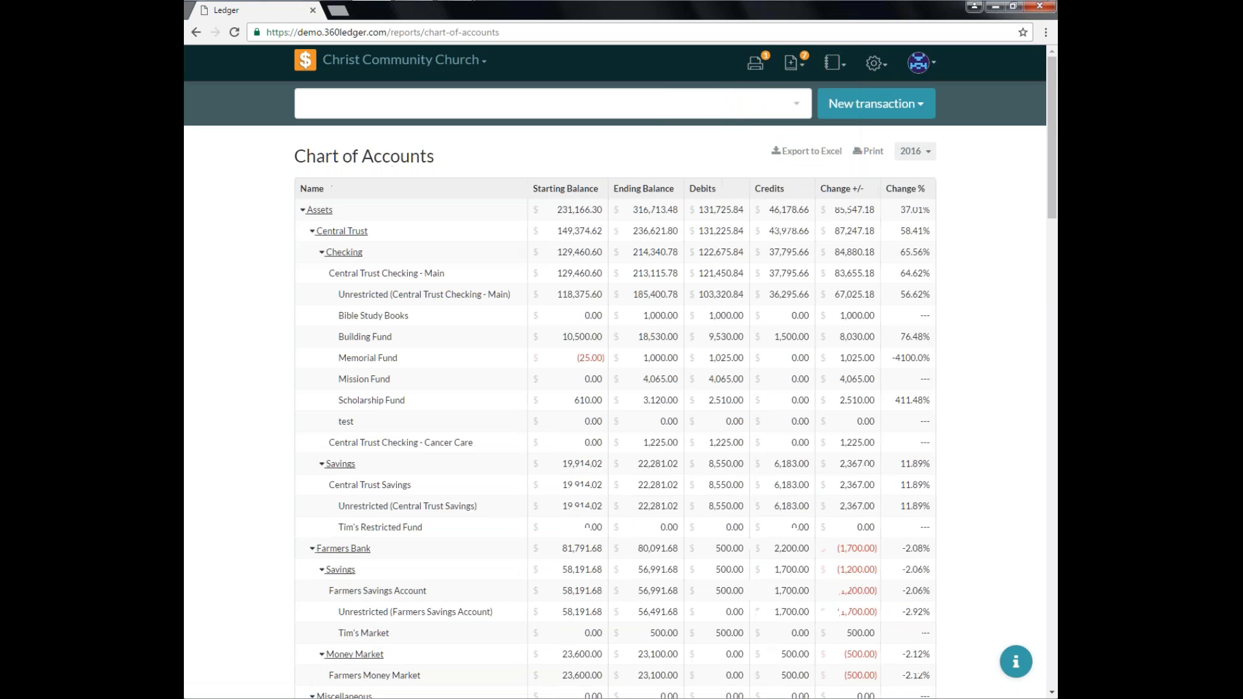
{"action": "left_click", "coordinate": [305, 209]}
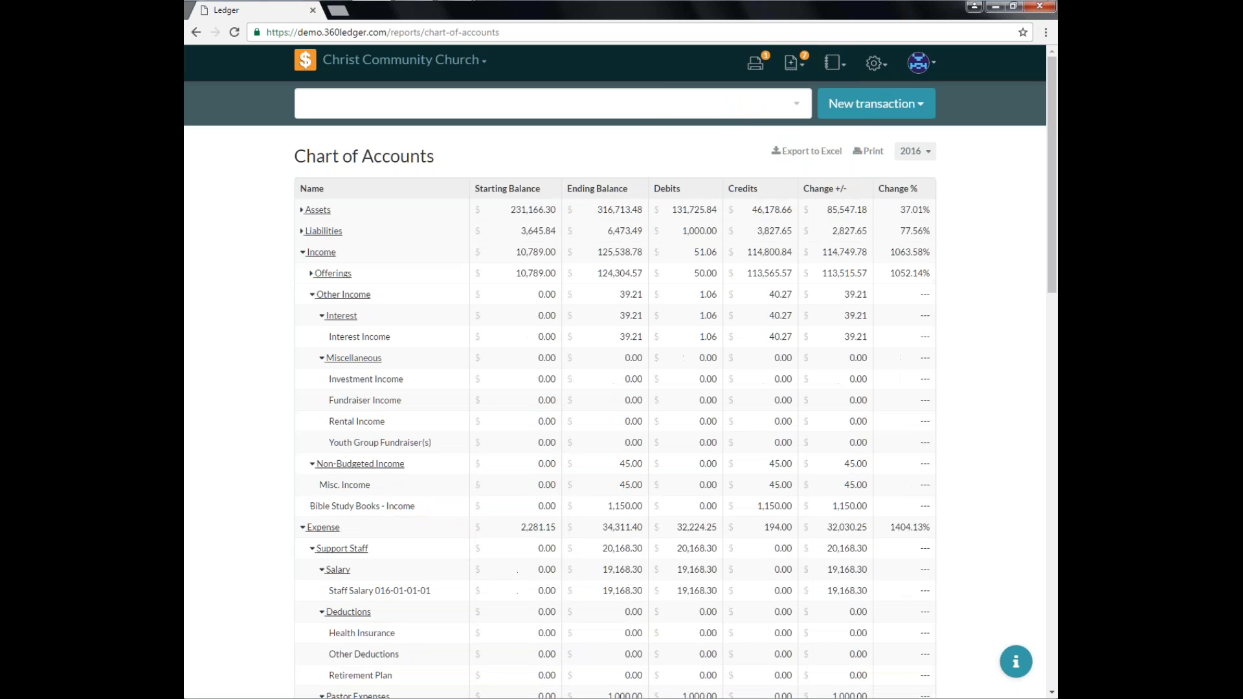
{"action": "left_click", "coordinate": [304, 251]}
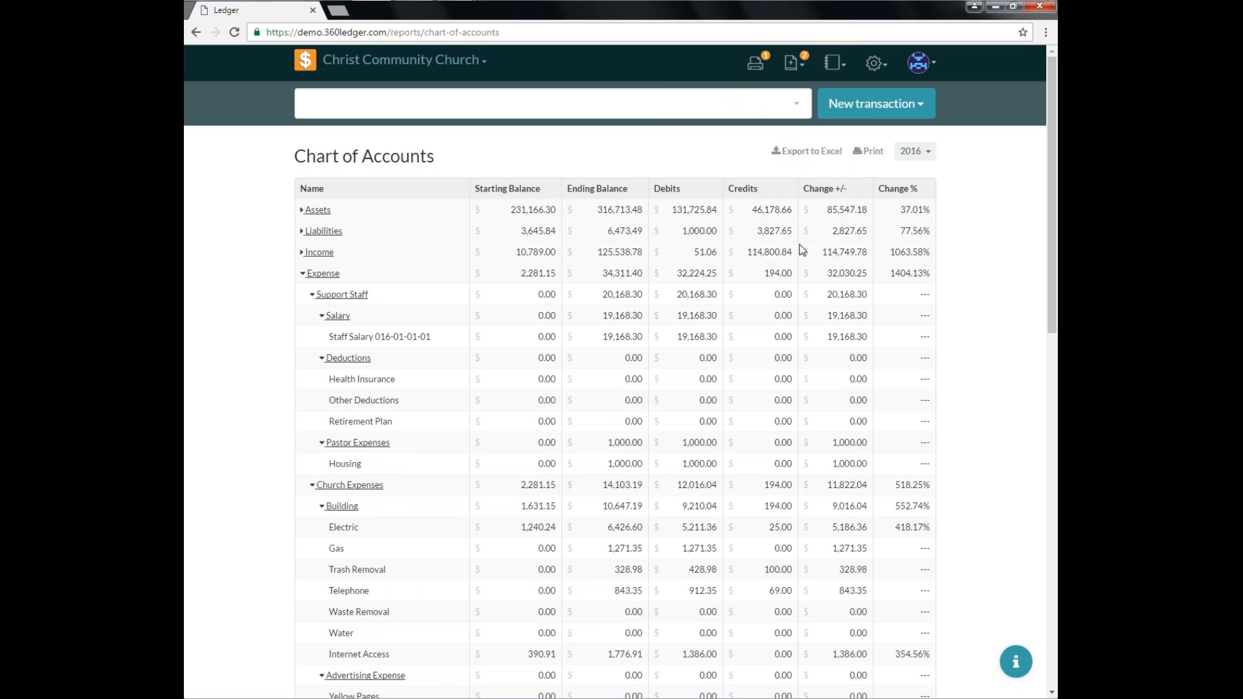
Highlight the Income row's Change +/- total and switch back to the Income & Expense report.
{"action": "left_click_drag", "start_coordinate": [821, 252], "coordinate": [873, 244]}
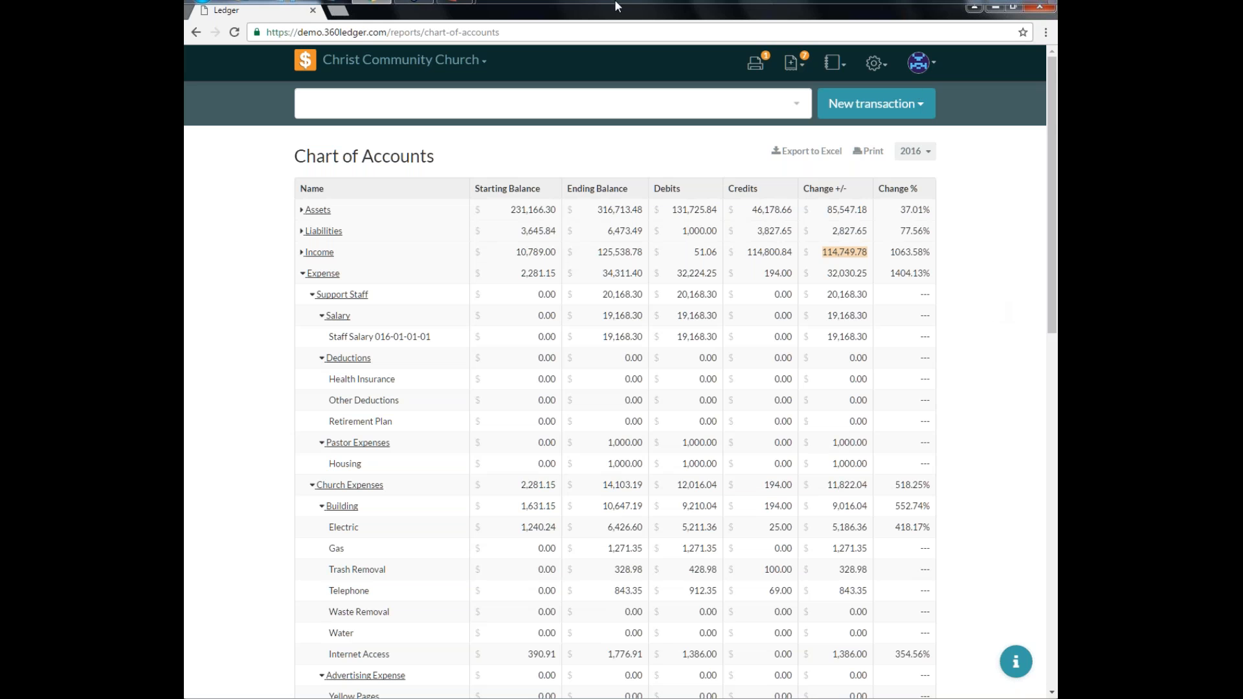
{"action": "left_click", "coordinate": [834, 65]}
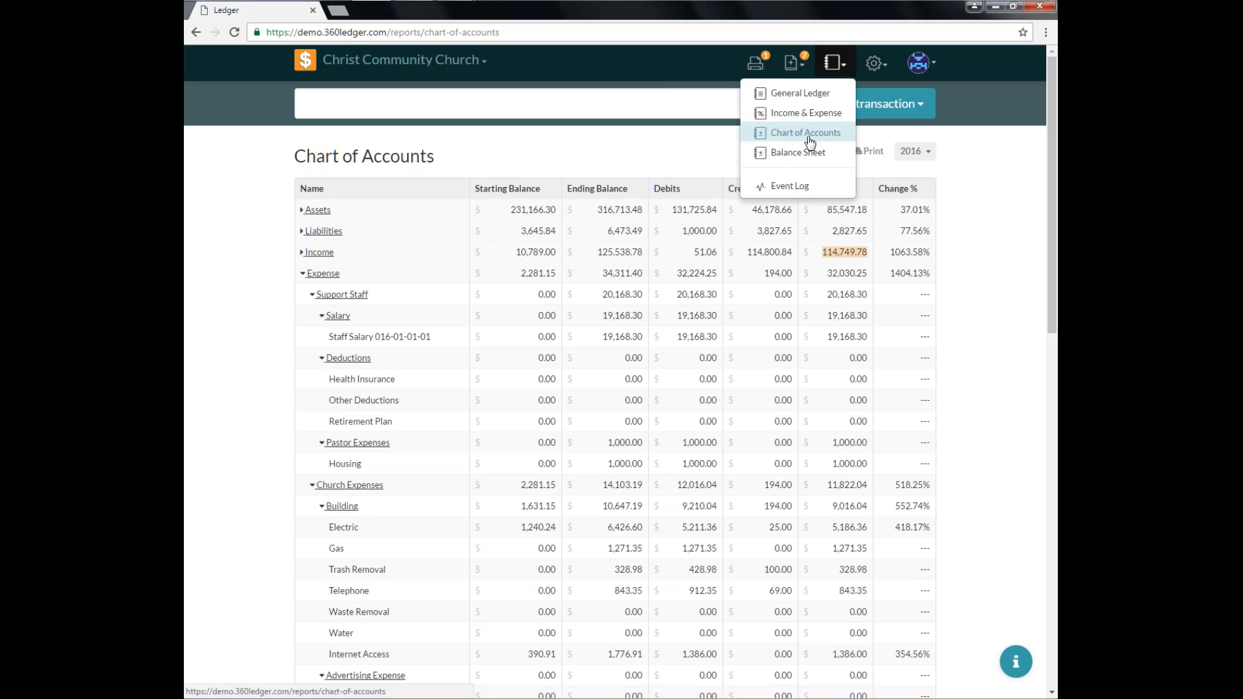
{"action": "left_click", "coordinate": [781, 114]}
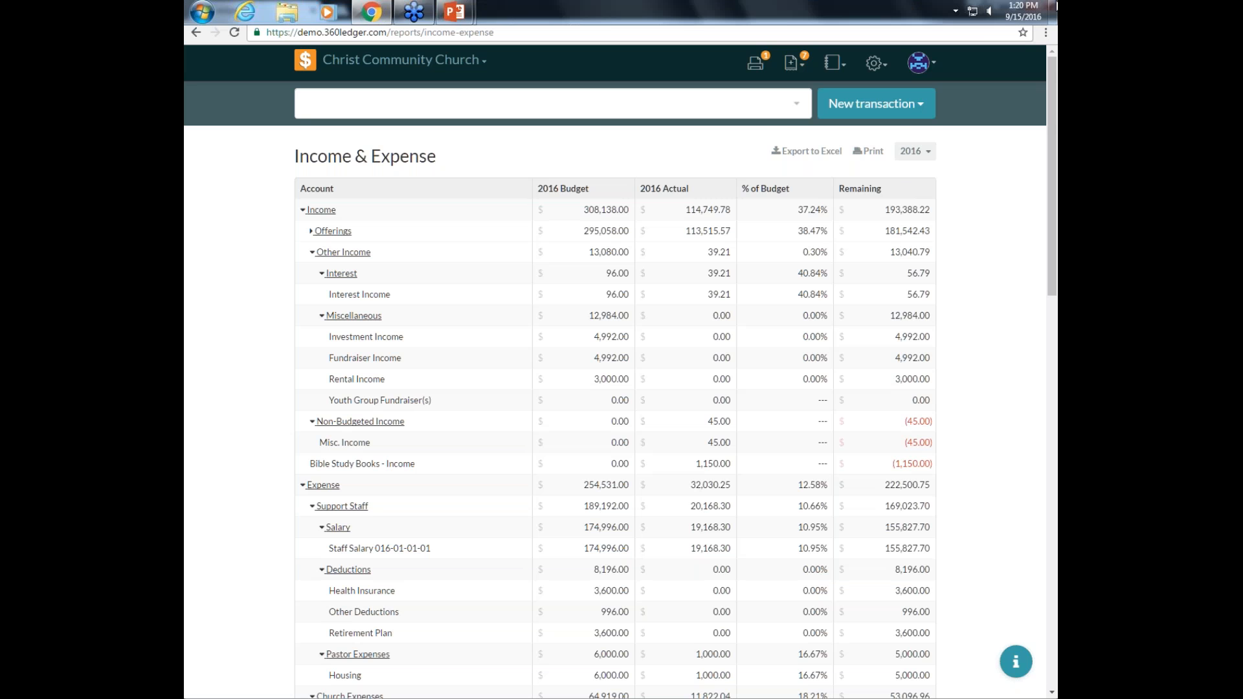
Open the Budgets settings page.
{"action": "left_click", "coordinate": [876, 63]}
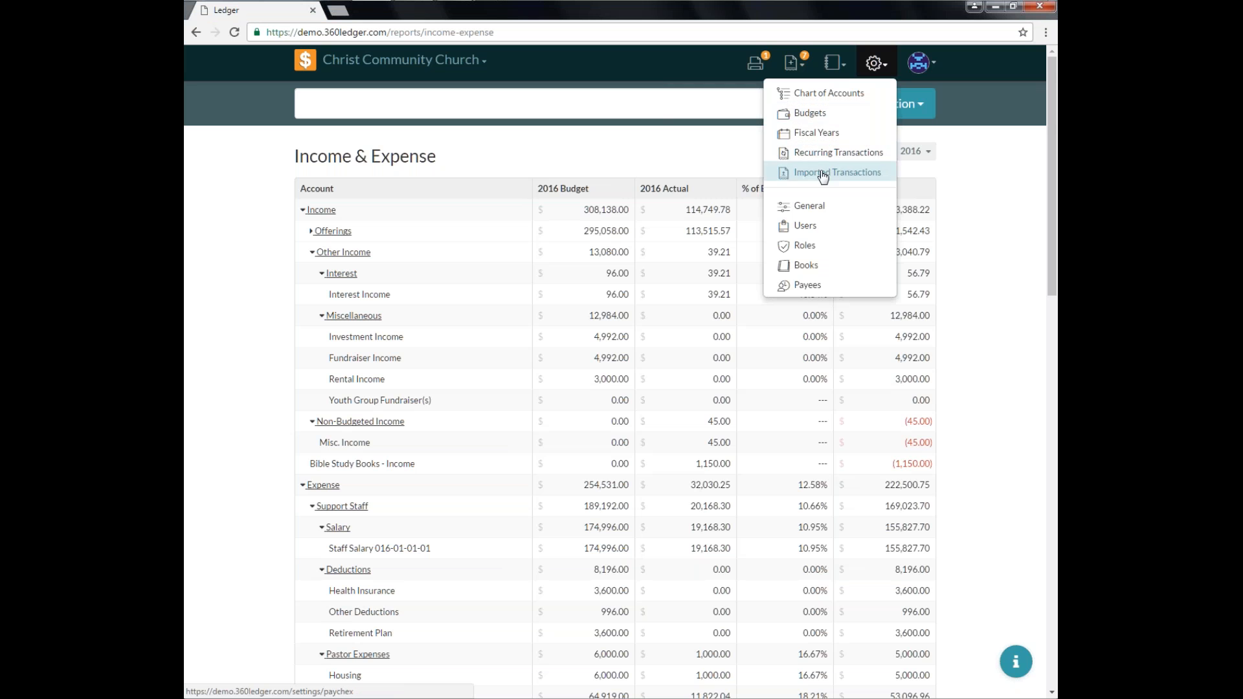
{"action": "left_click", "coordinate": [803, 115]}
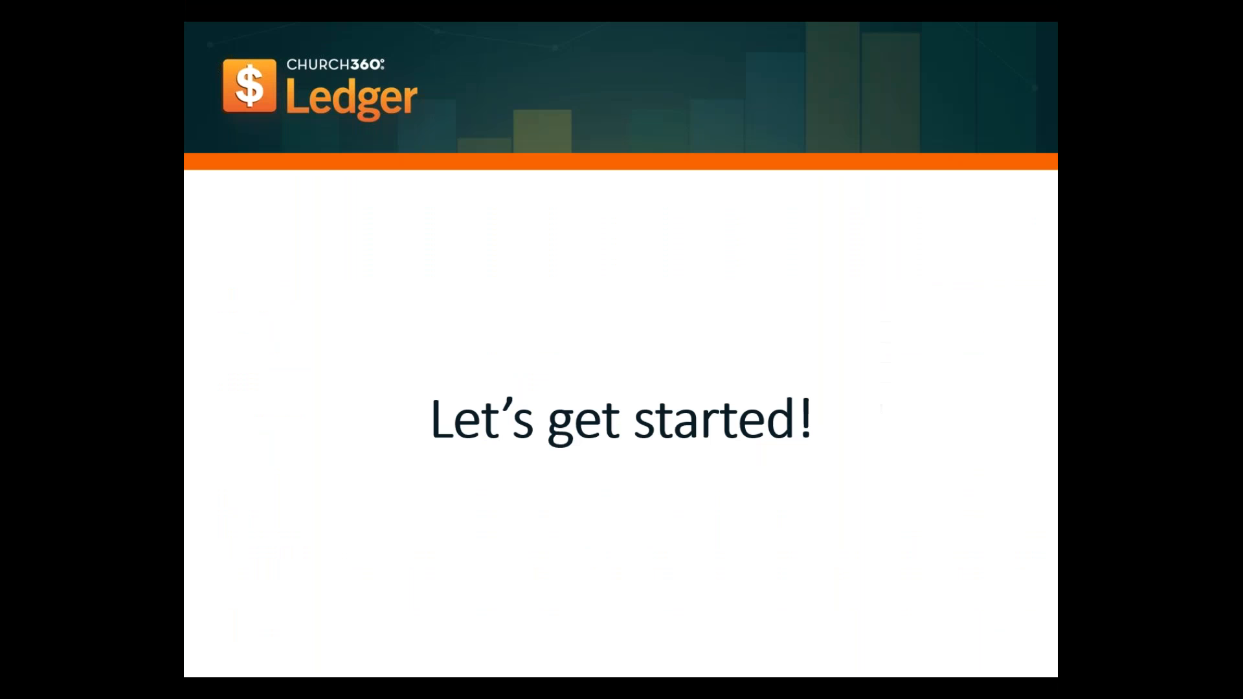
{"action": "left_click", "coordinate": [779, 355]}
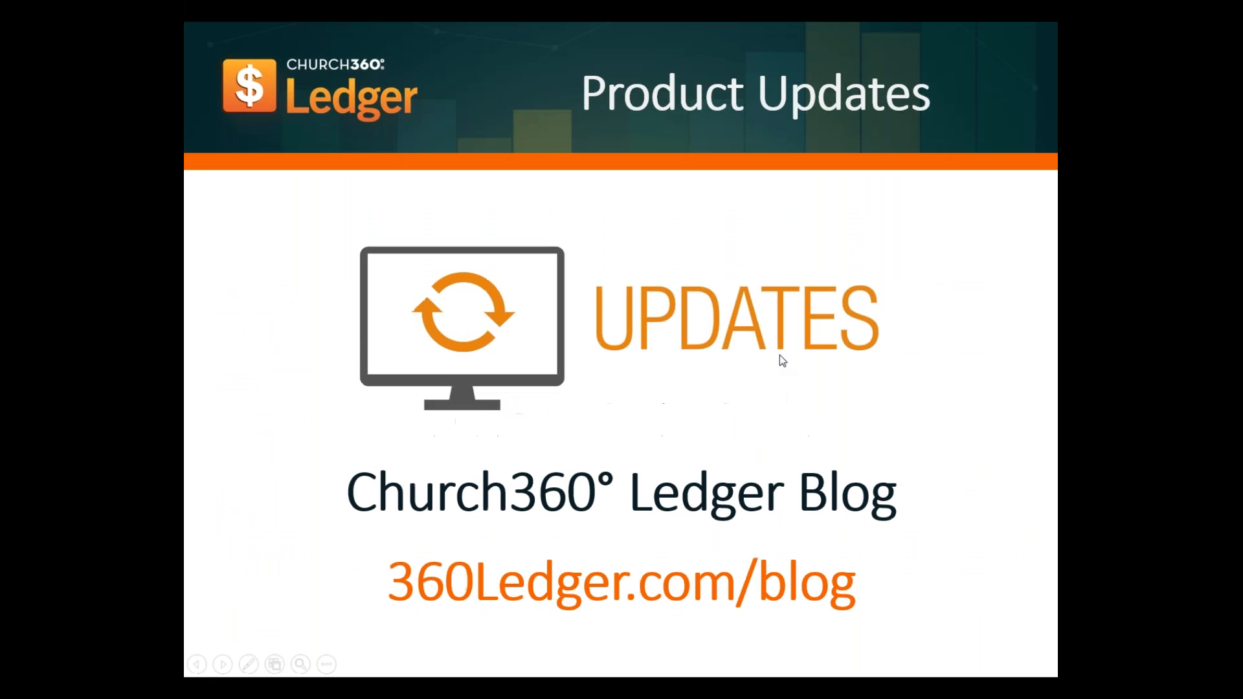